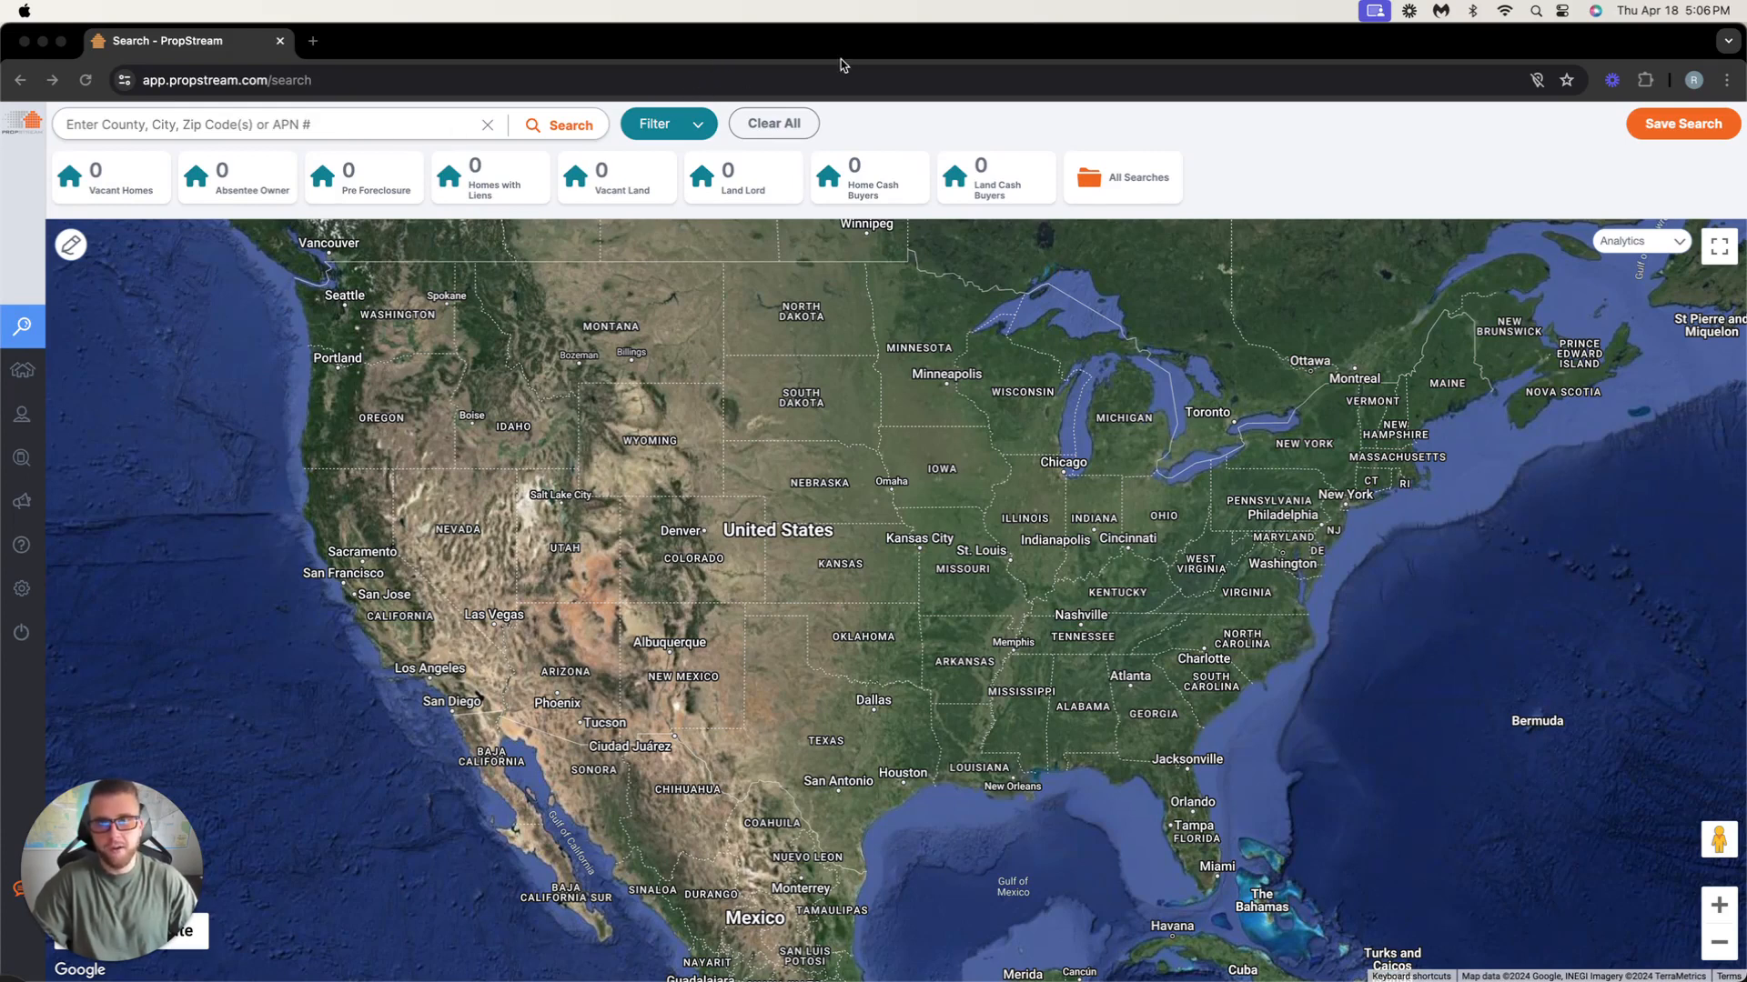
pyautogui.click(940, 42)
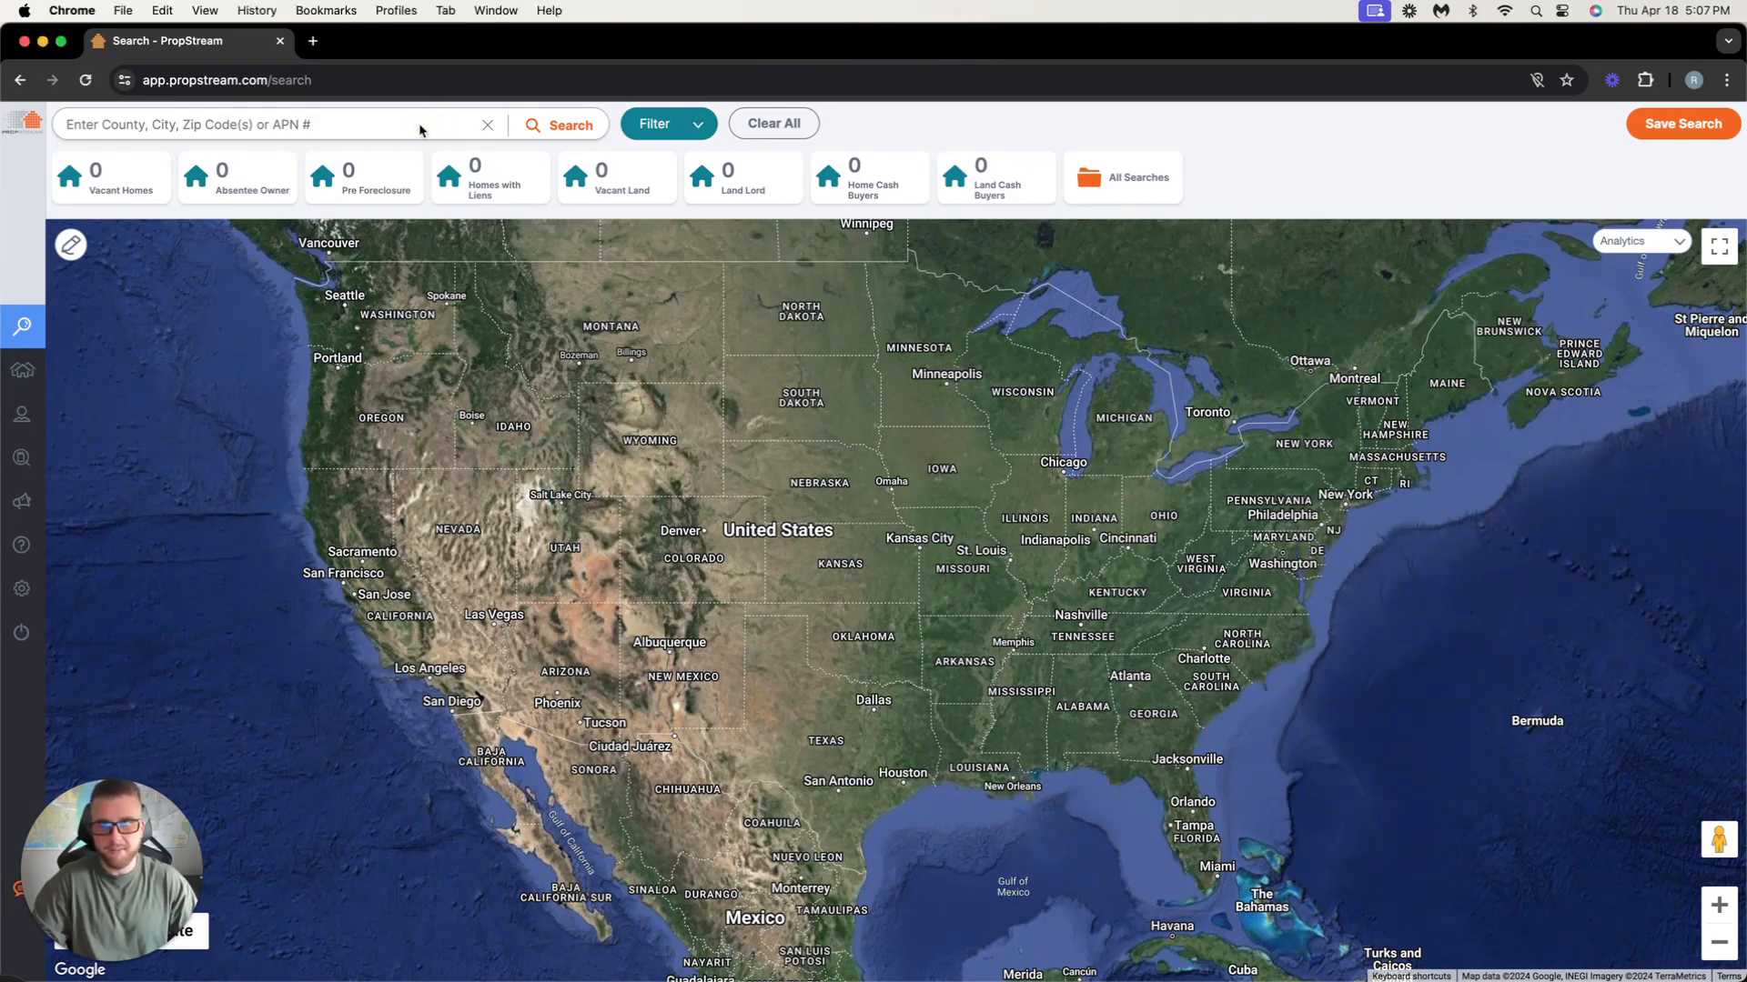
pyautogui.click(337, 125)
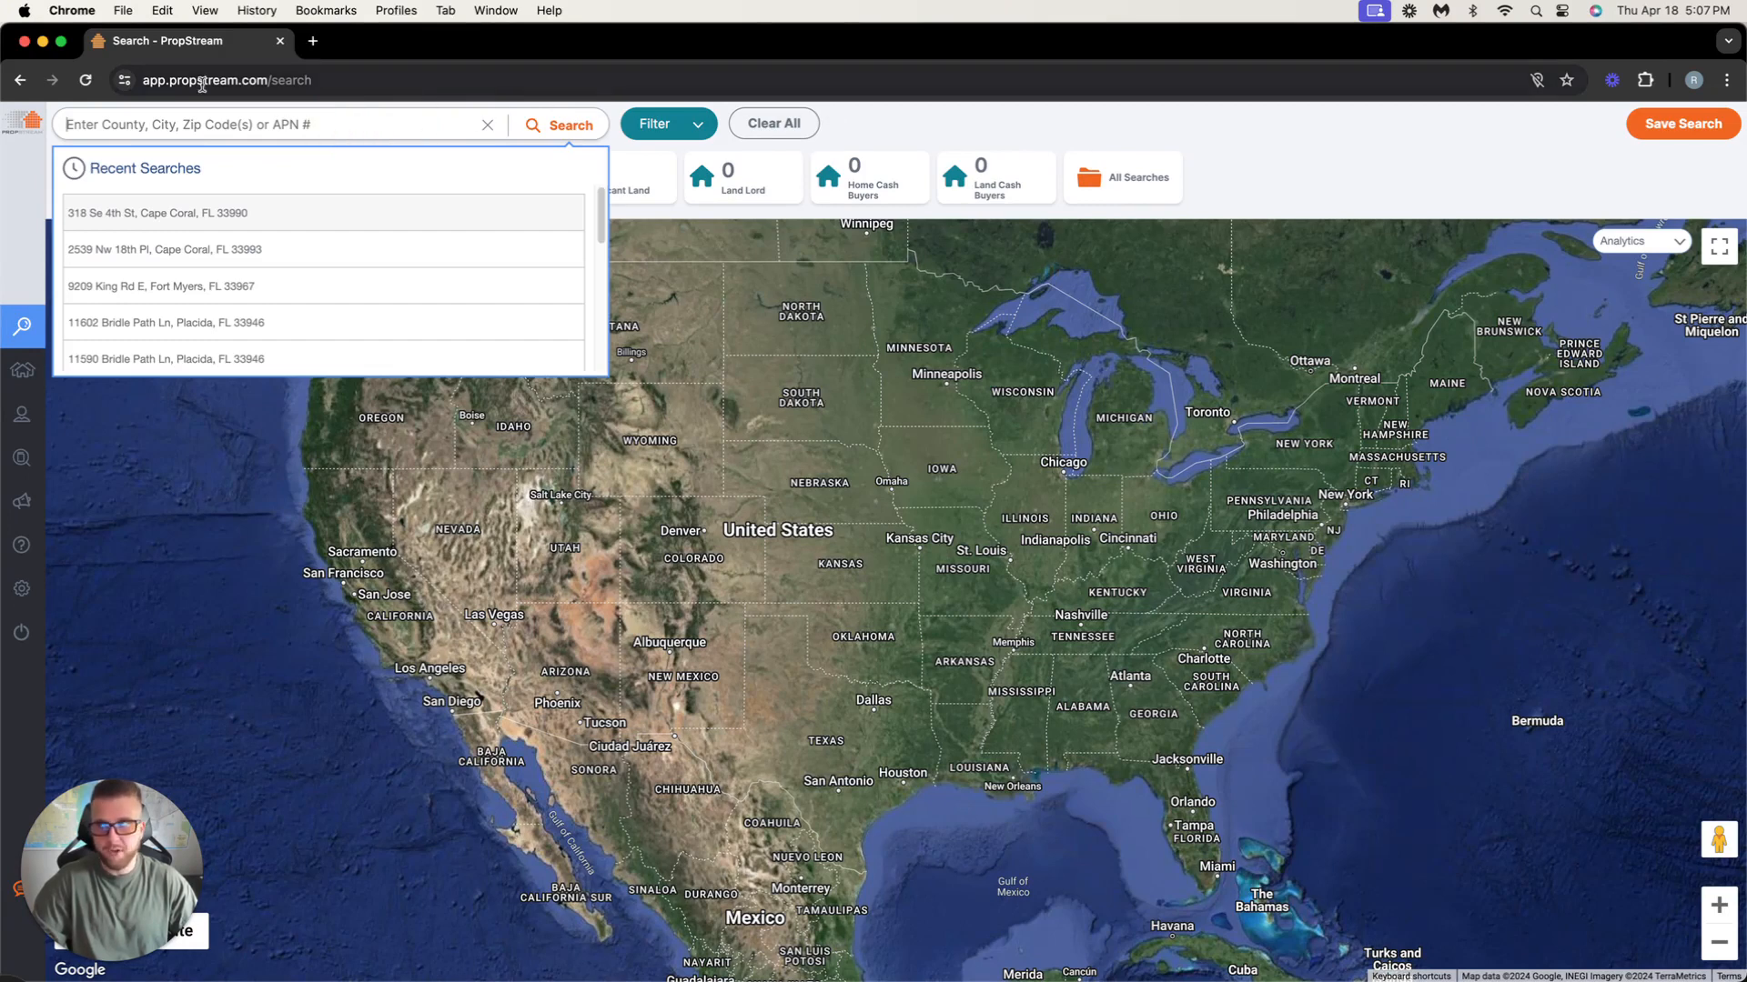
pyautogui.click(862, 128)
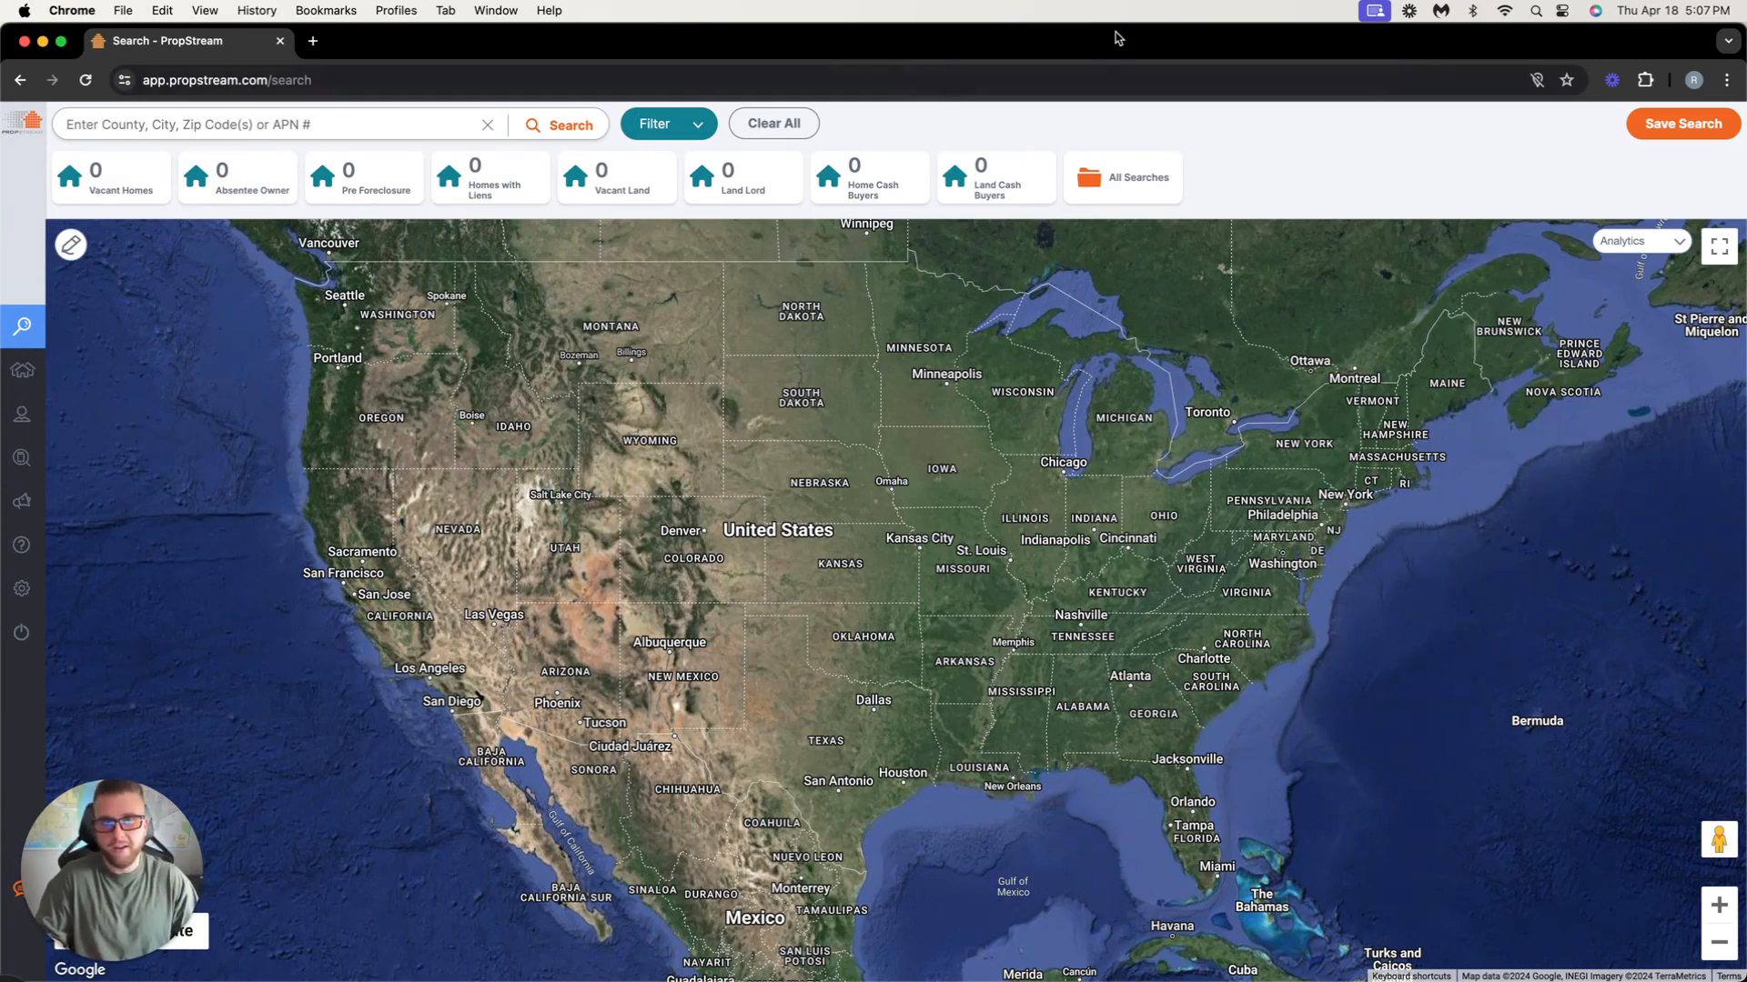
pyautogui.moveTo(1120, 37); pyautogui.dragTo(1026, 28)
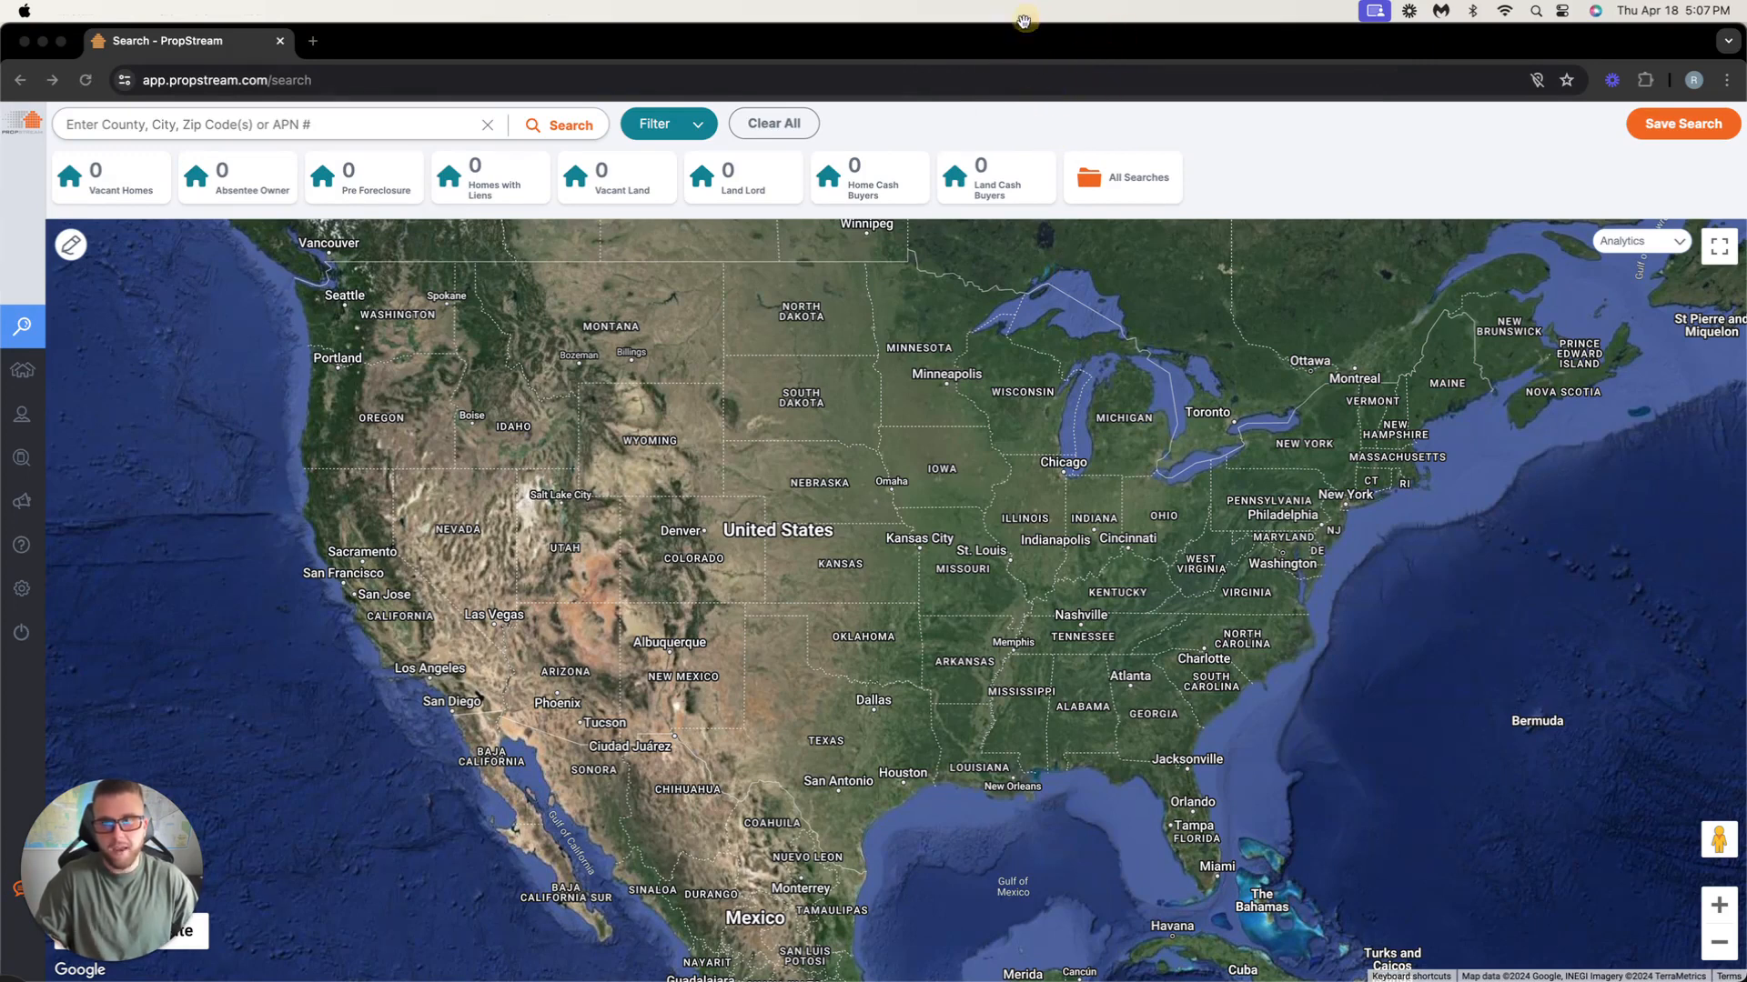
pyautogui.moveTo(141, 894)
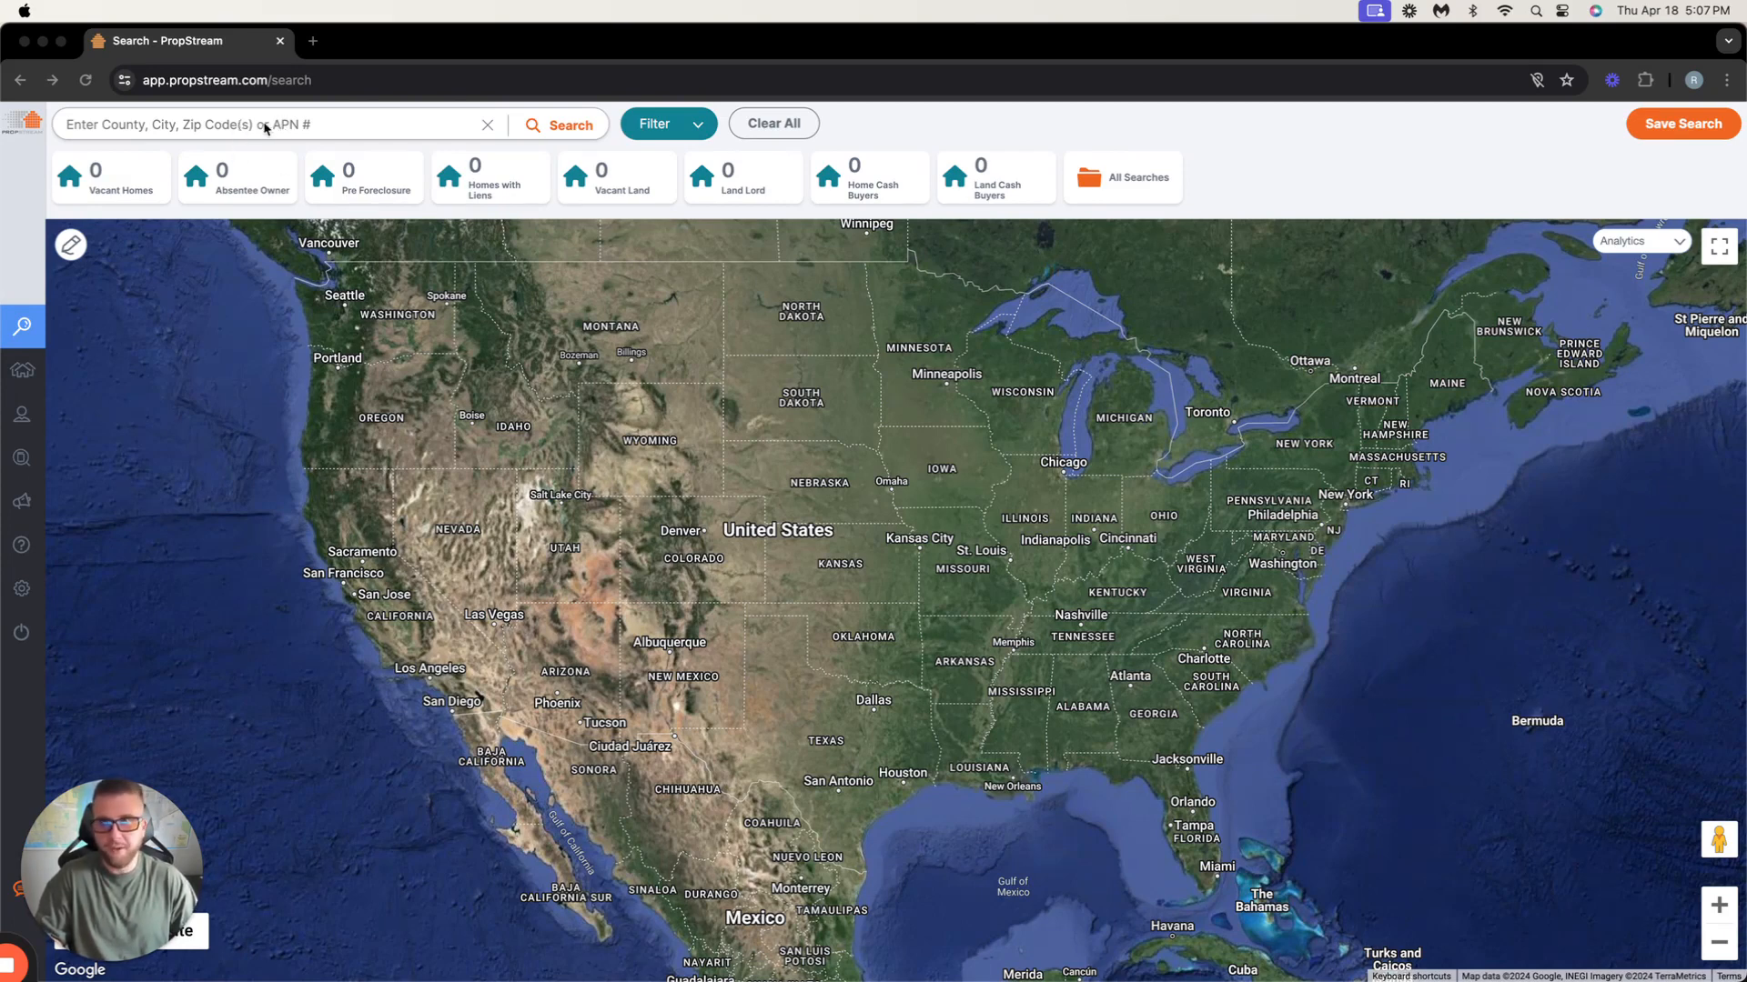
# Search for properties in Cape Coral, FL.
pyautogui.click(325, 124)
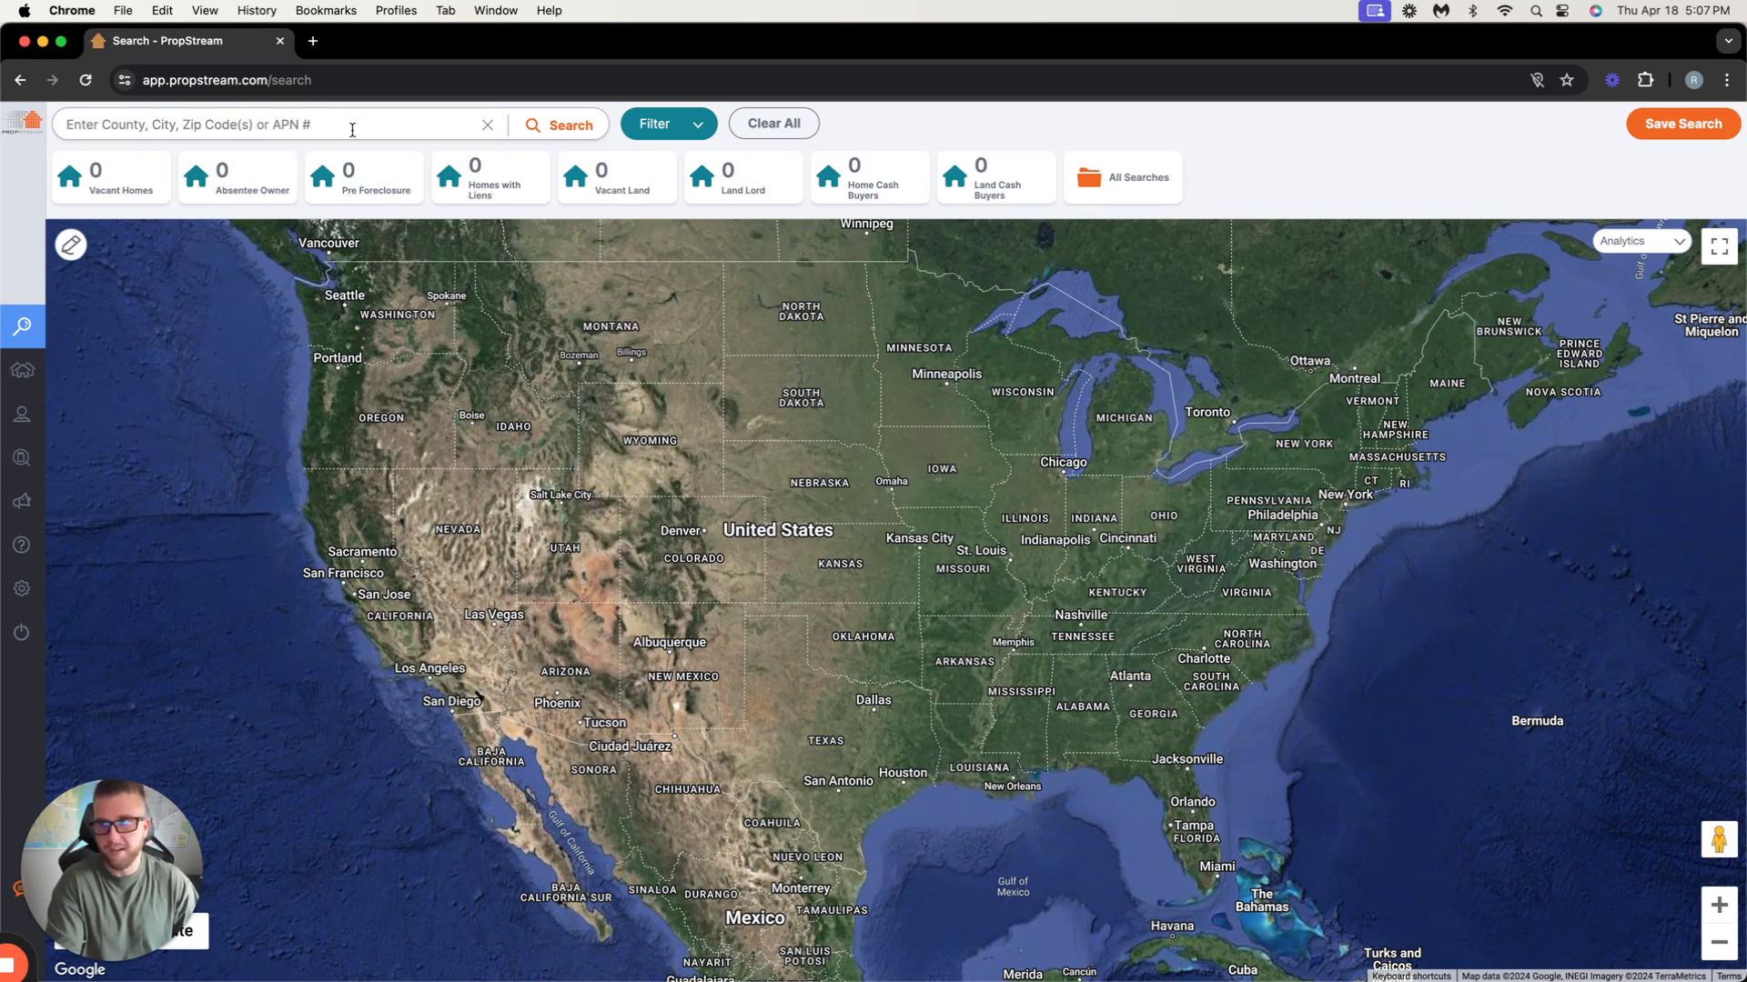
pyautogui.click(347, 127)
pyautogui.write('cape coral')
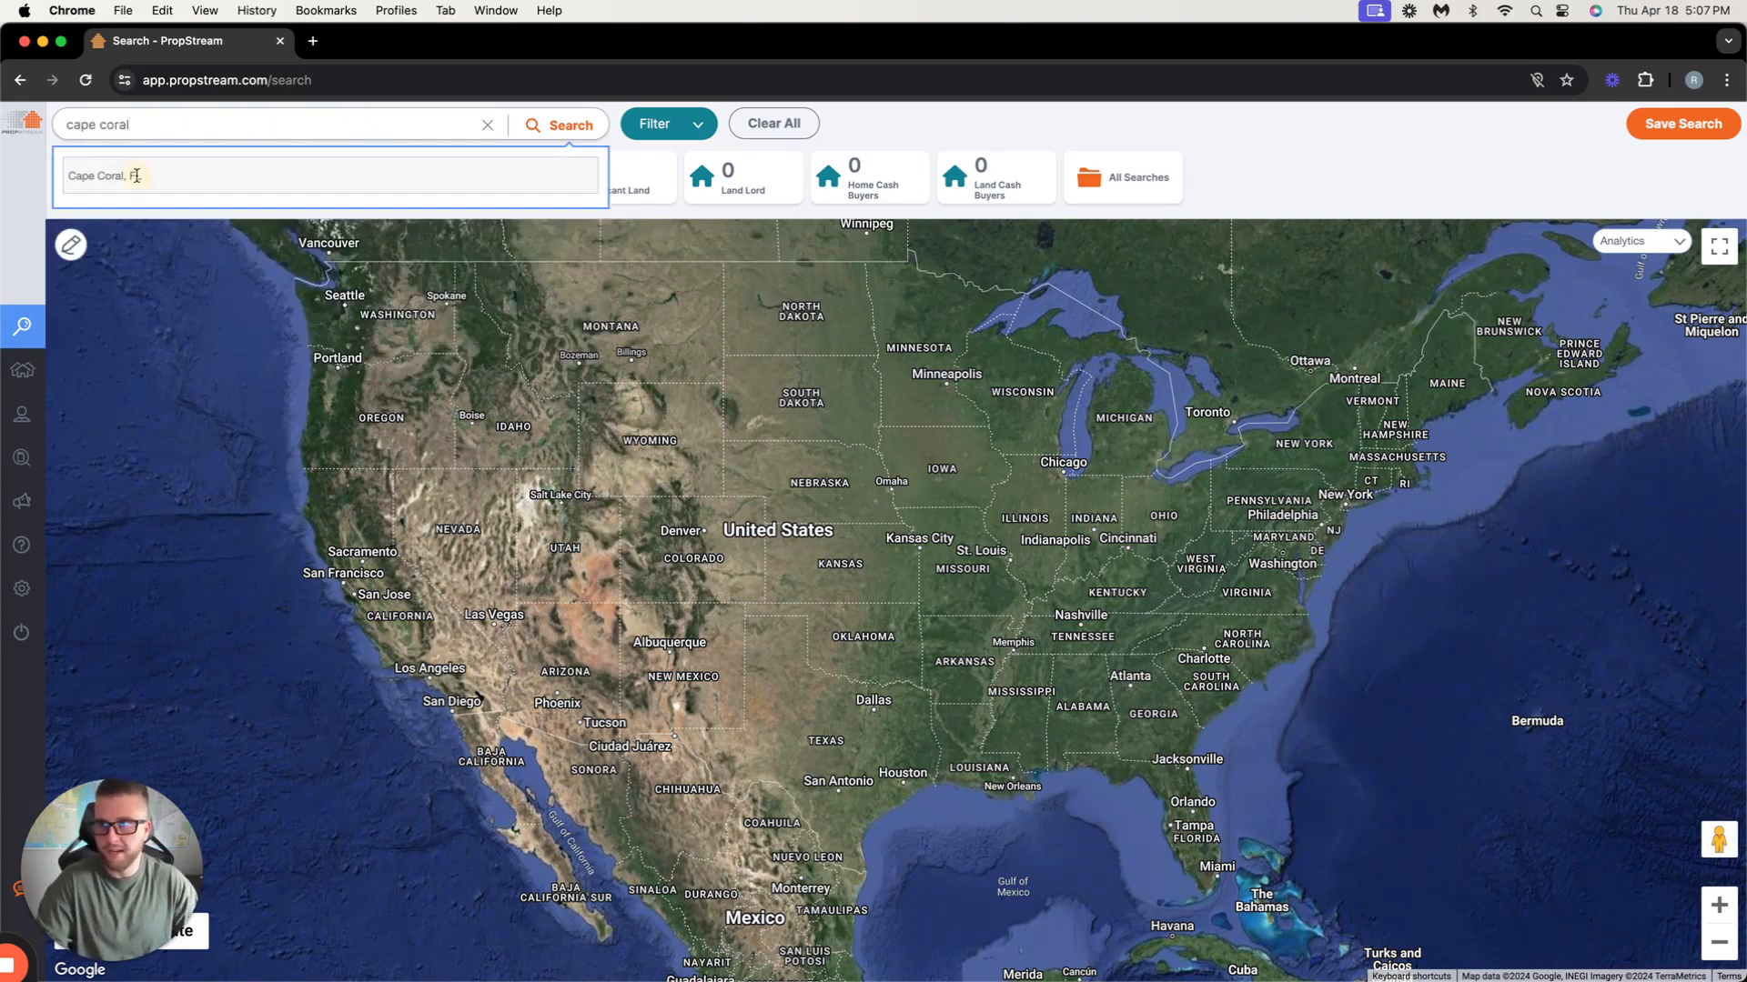
pyautogui.click(135, 175)
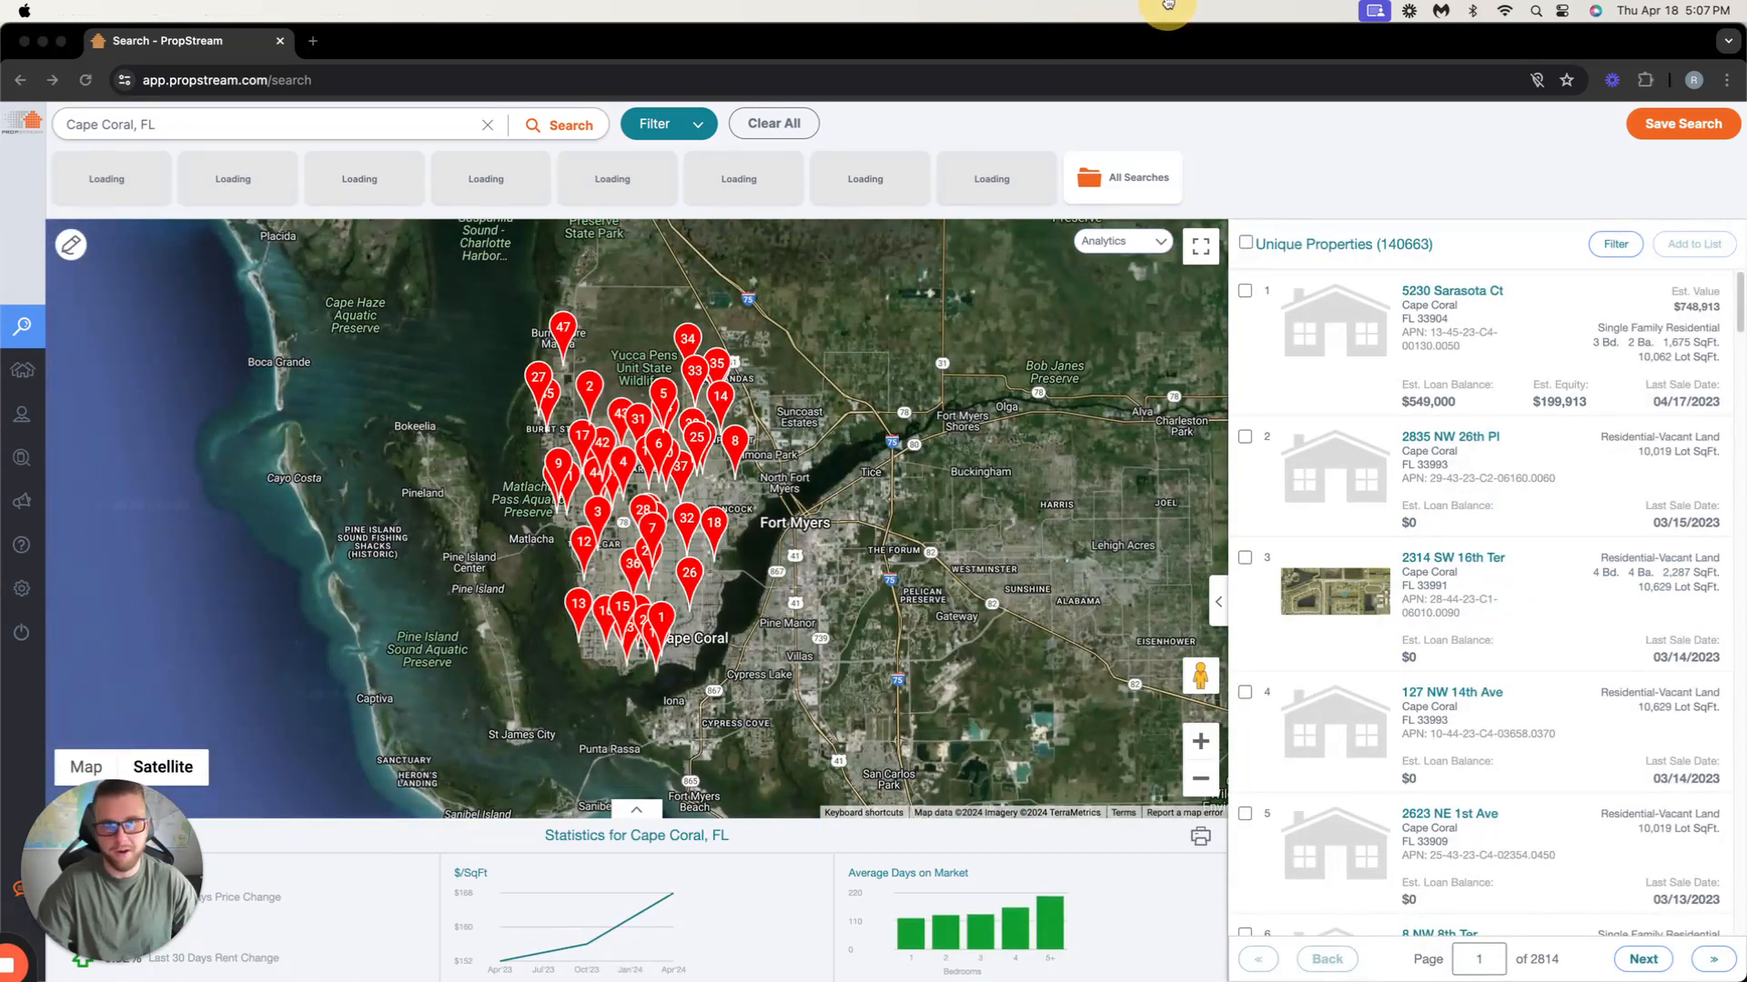
# Filter the Cape Coral results to the Vacant Land property classification.
pyautogui.click(693, 126)
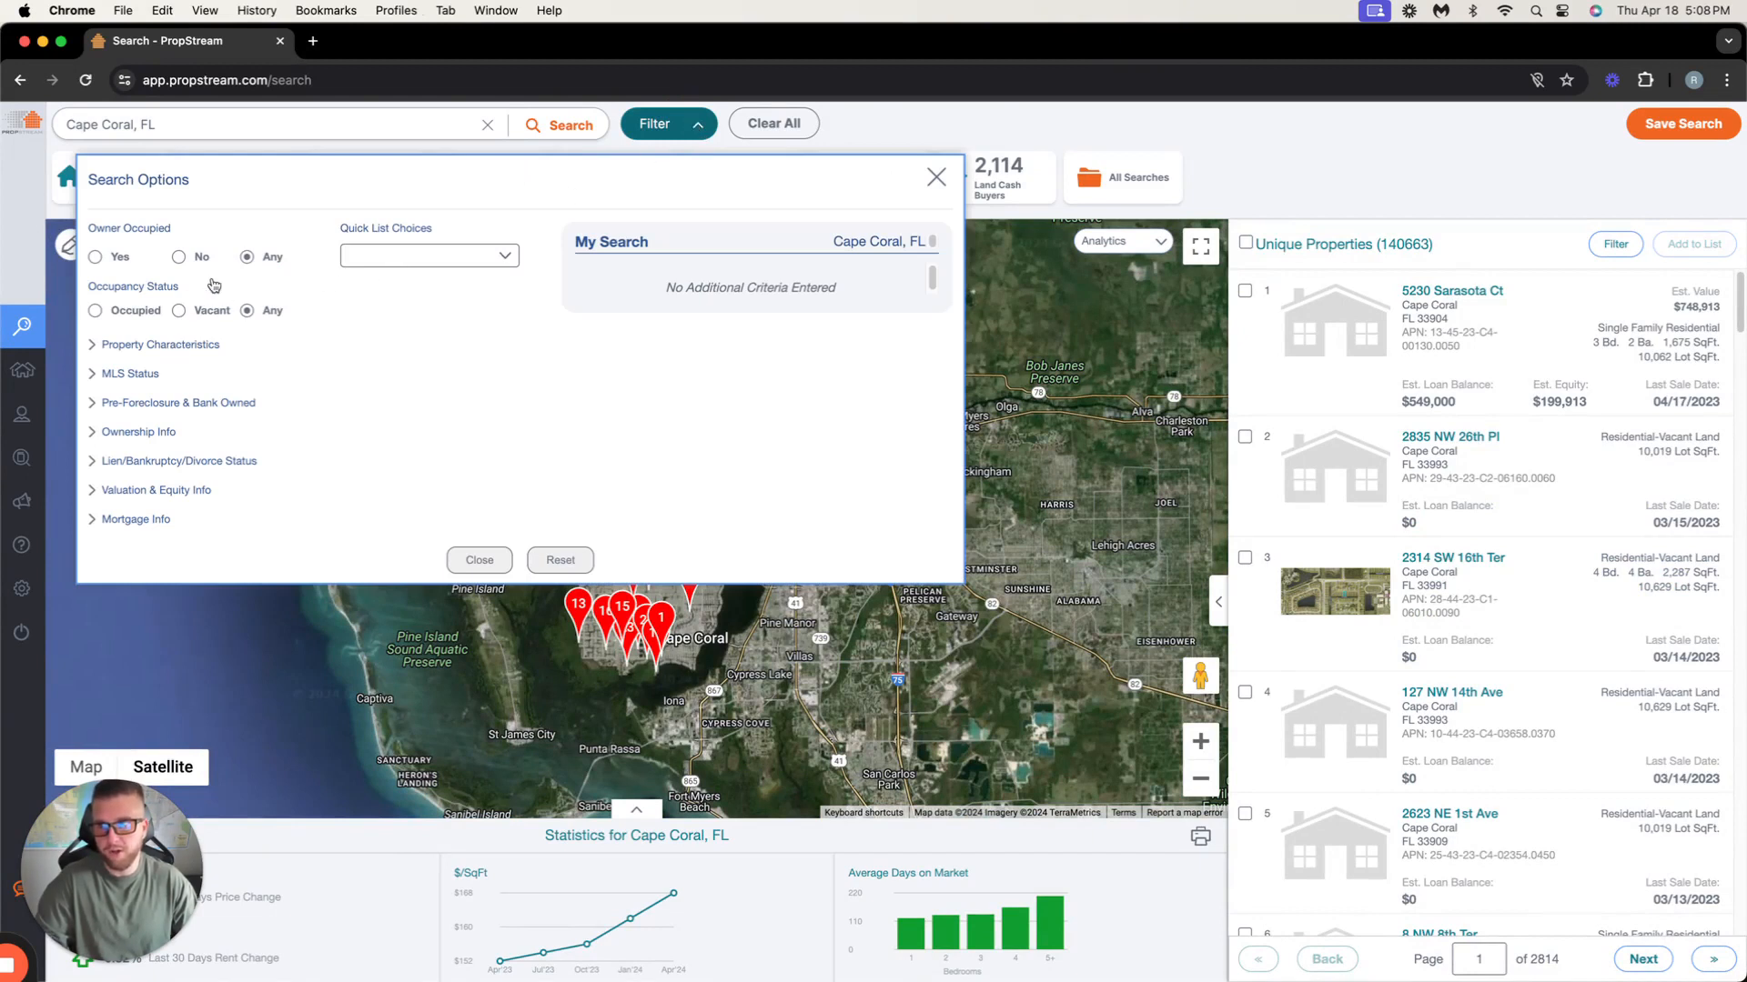
pyautogui.click(163, 347)
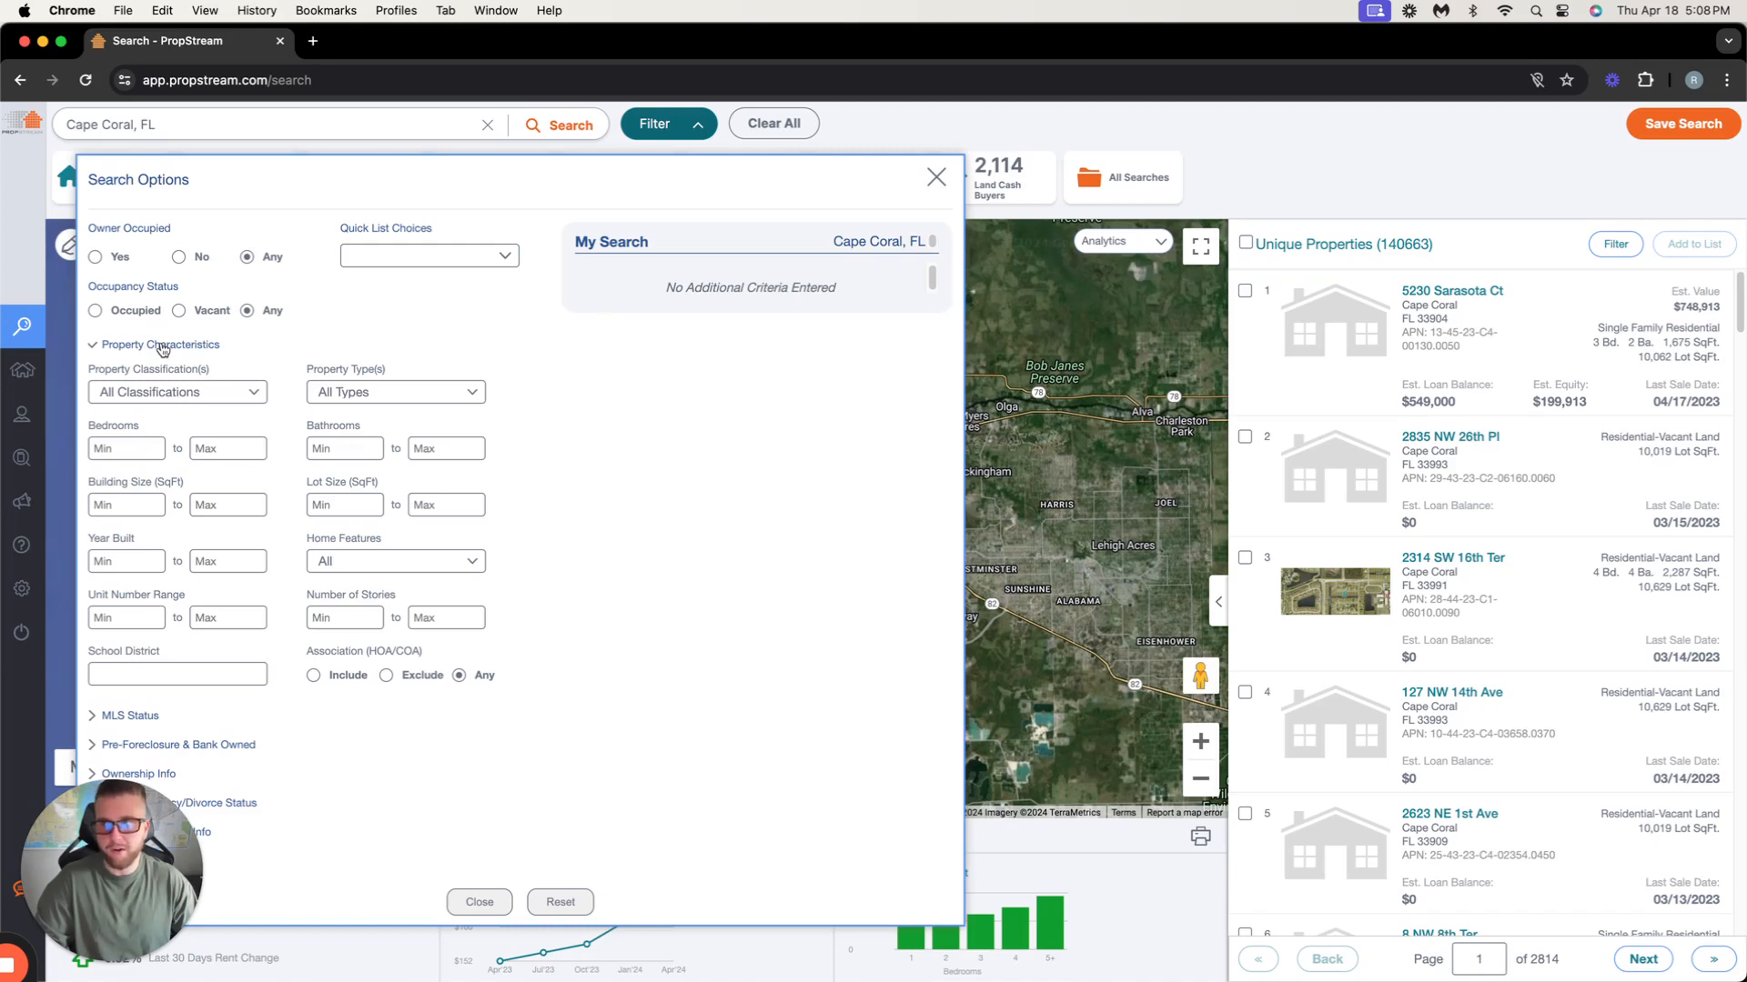
pyautogui.click(200, 393)
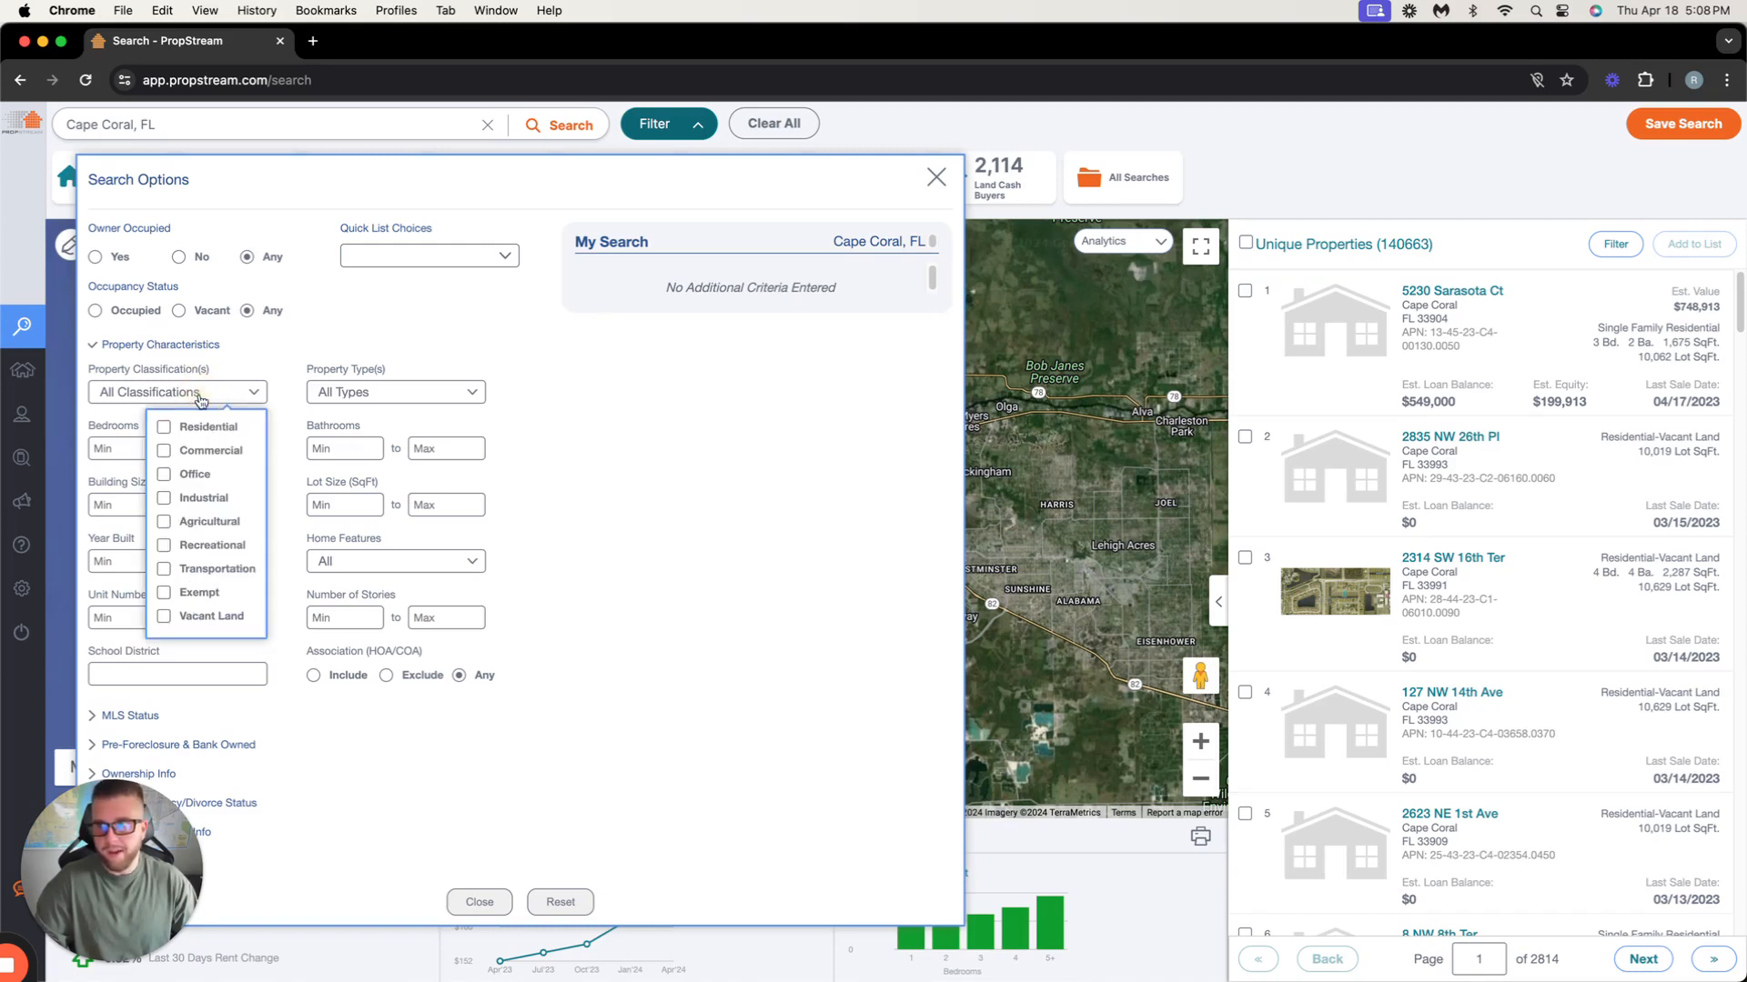
pyautogui.click(164, 617)
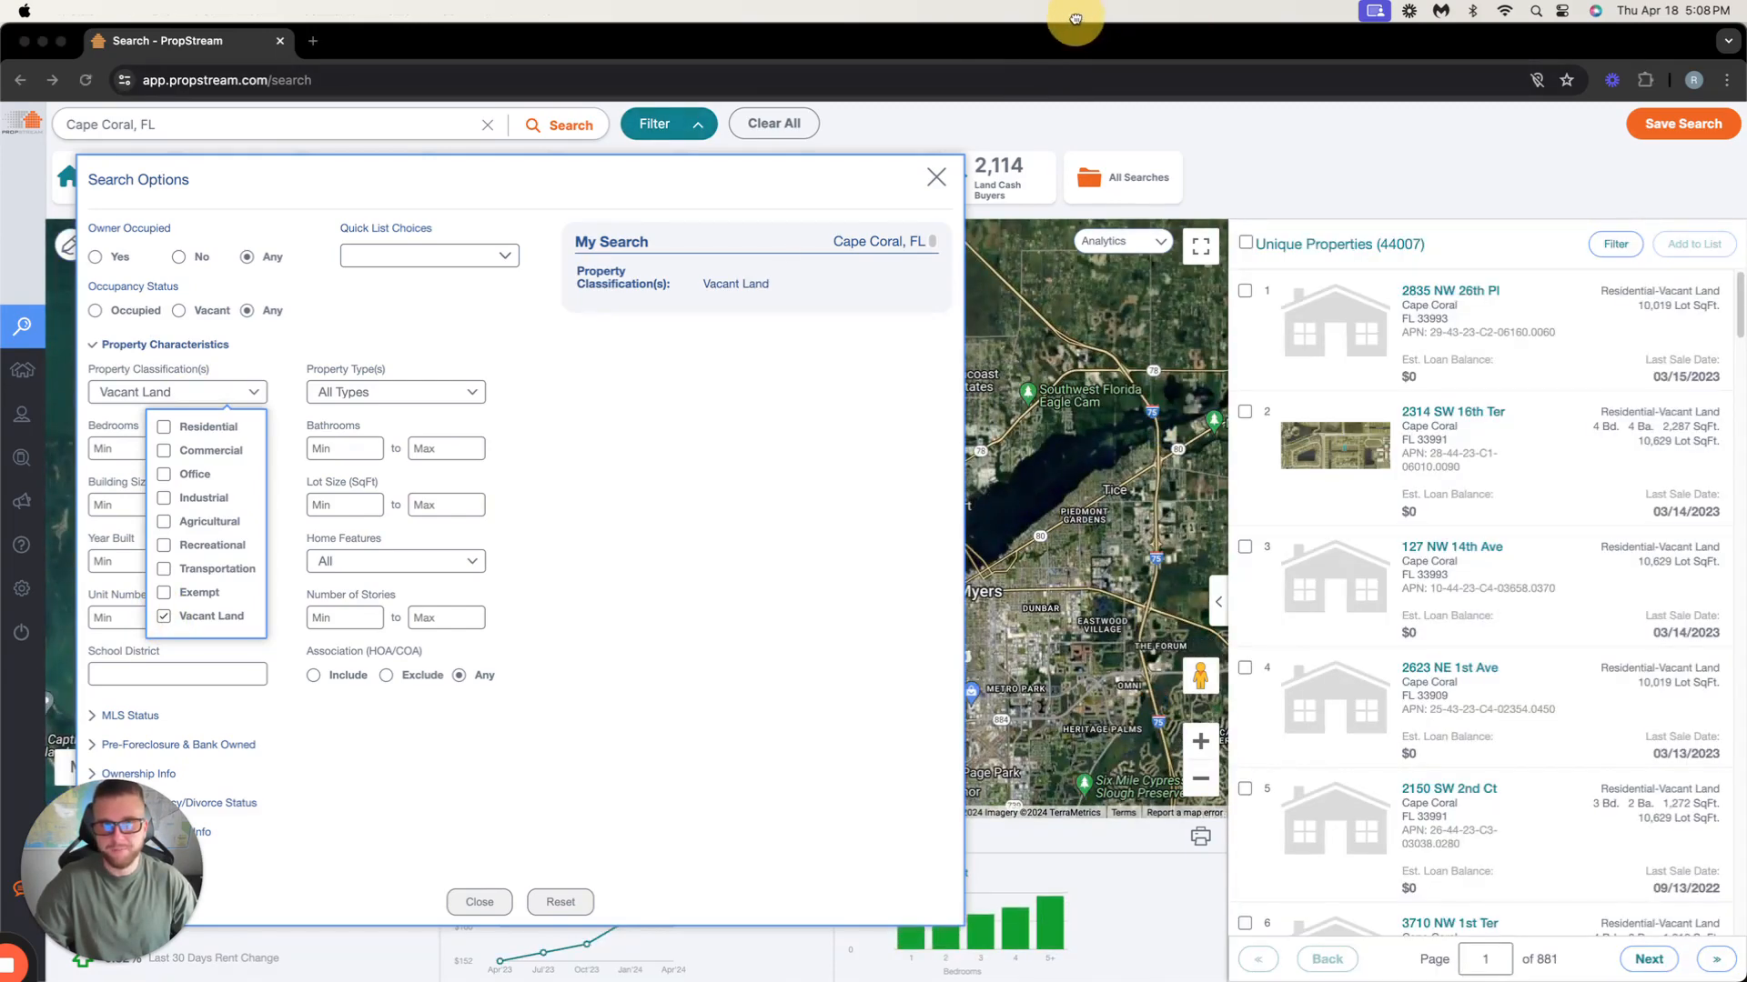
pyautogui.click(164, 617)
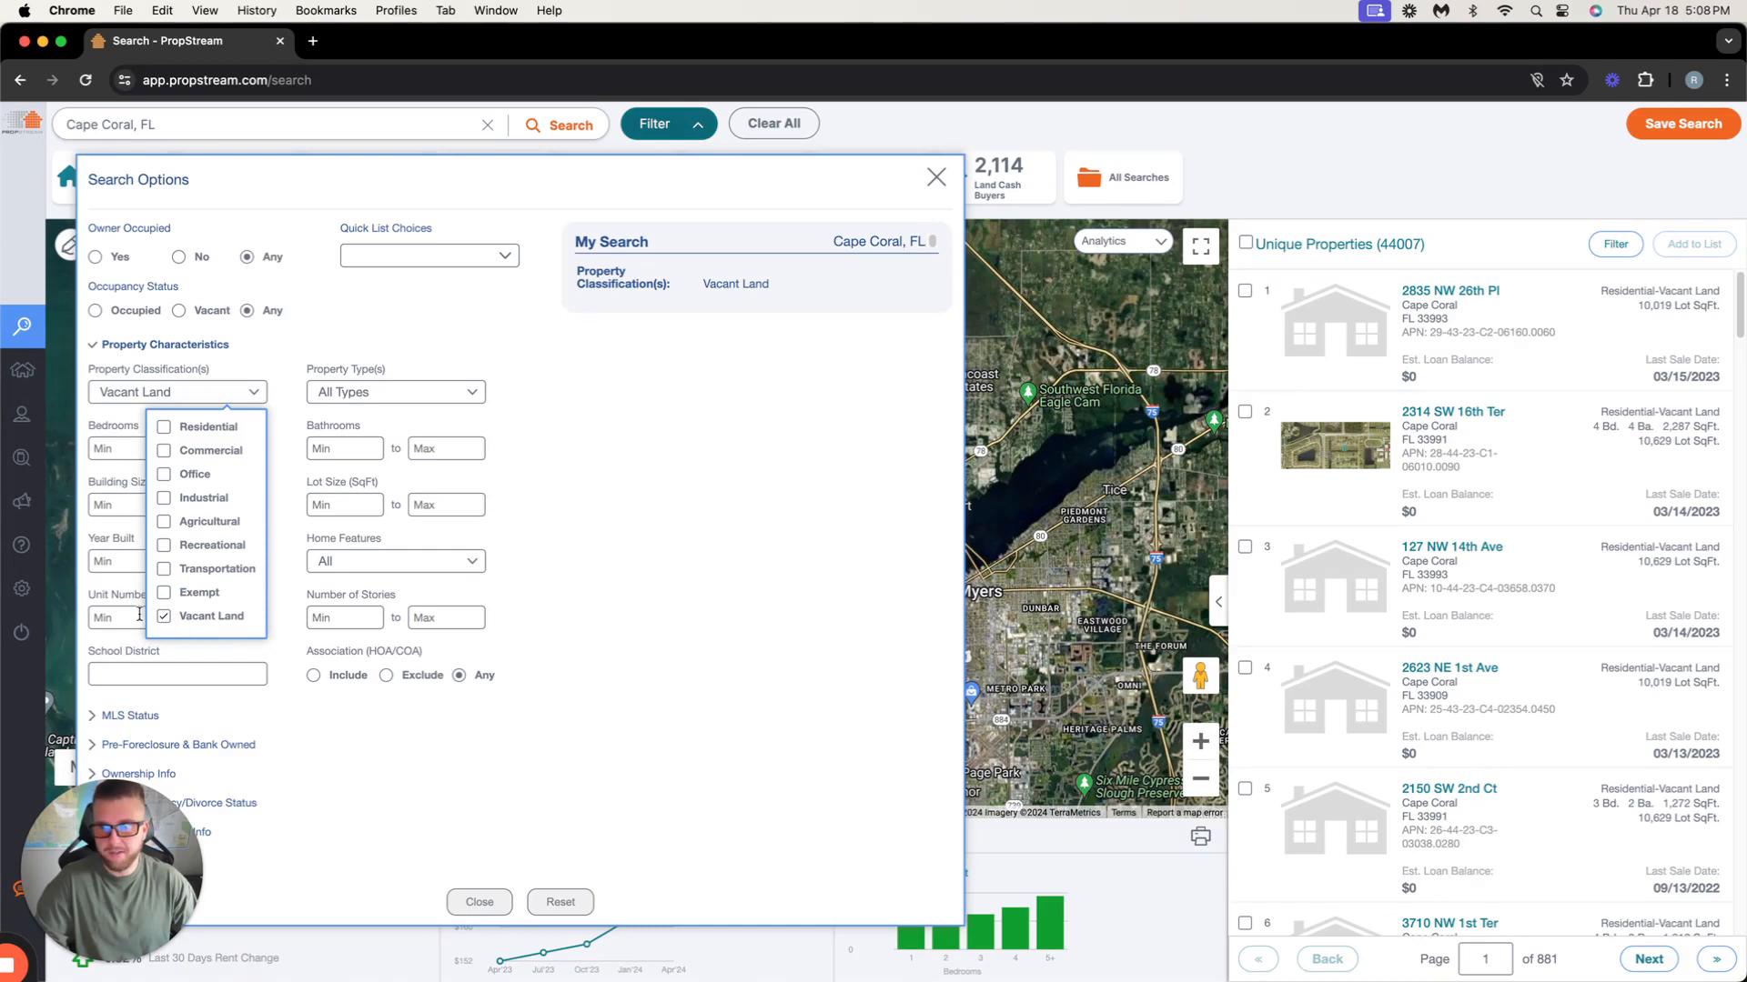
pyautogui.click(163, 617)
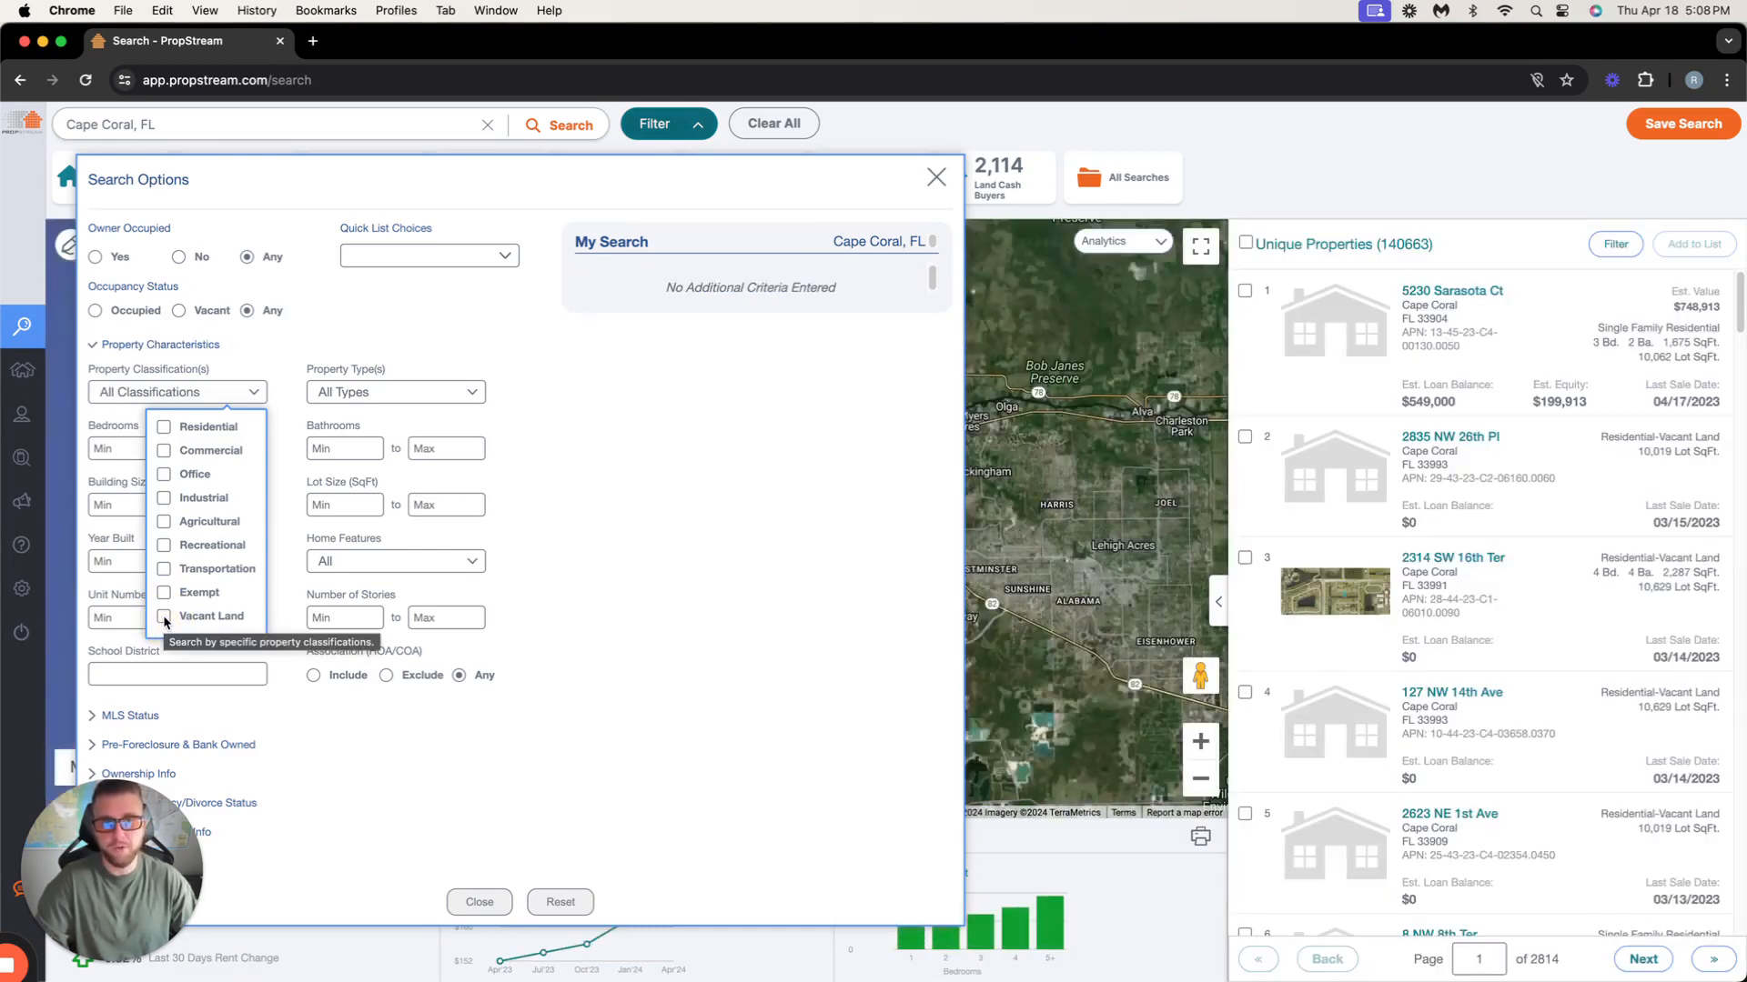
pyautogui.click(164, 617)
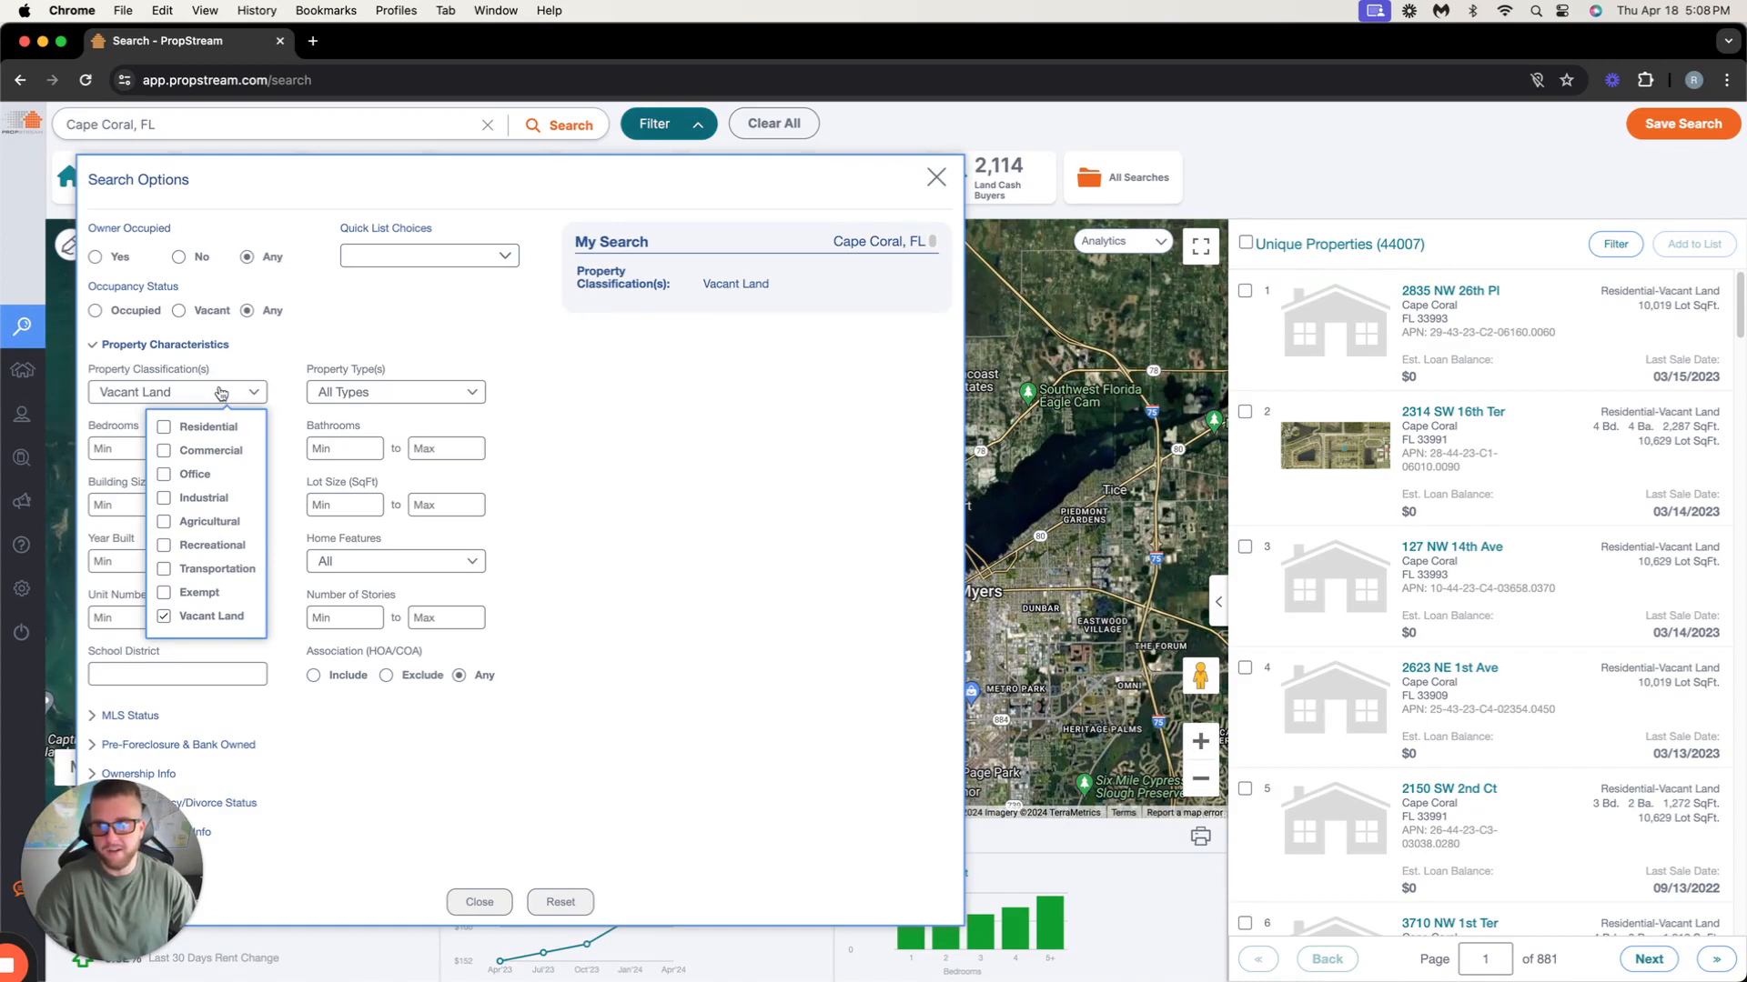
pyautogui.click(556, 393)
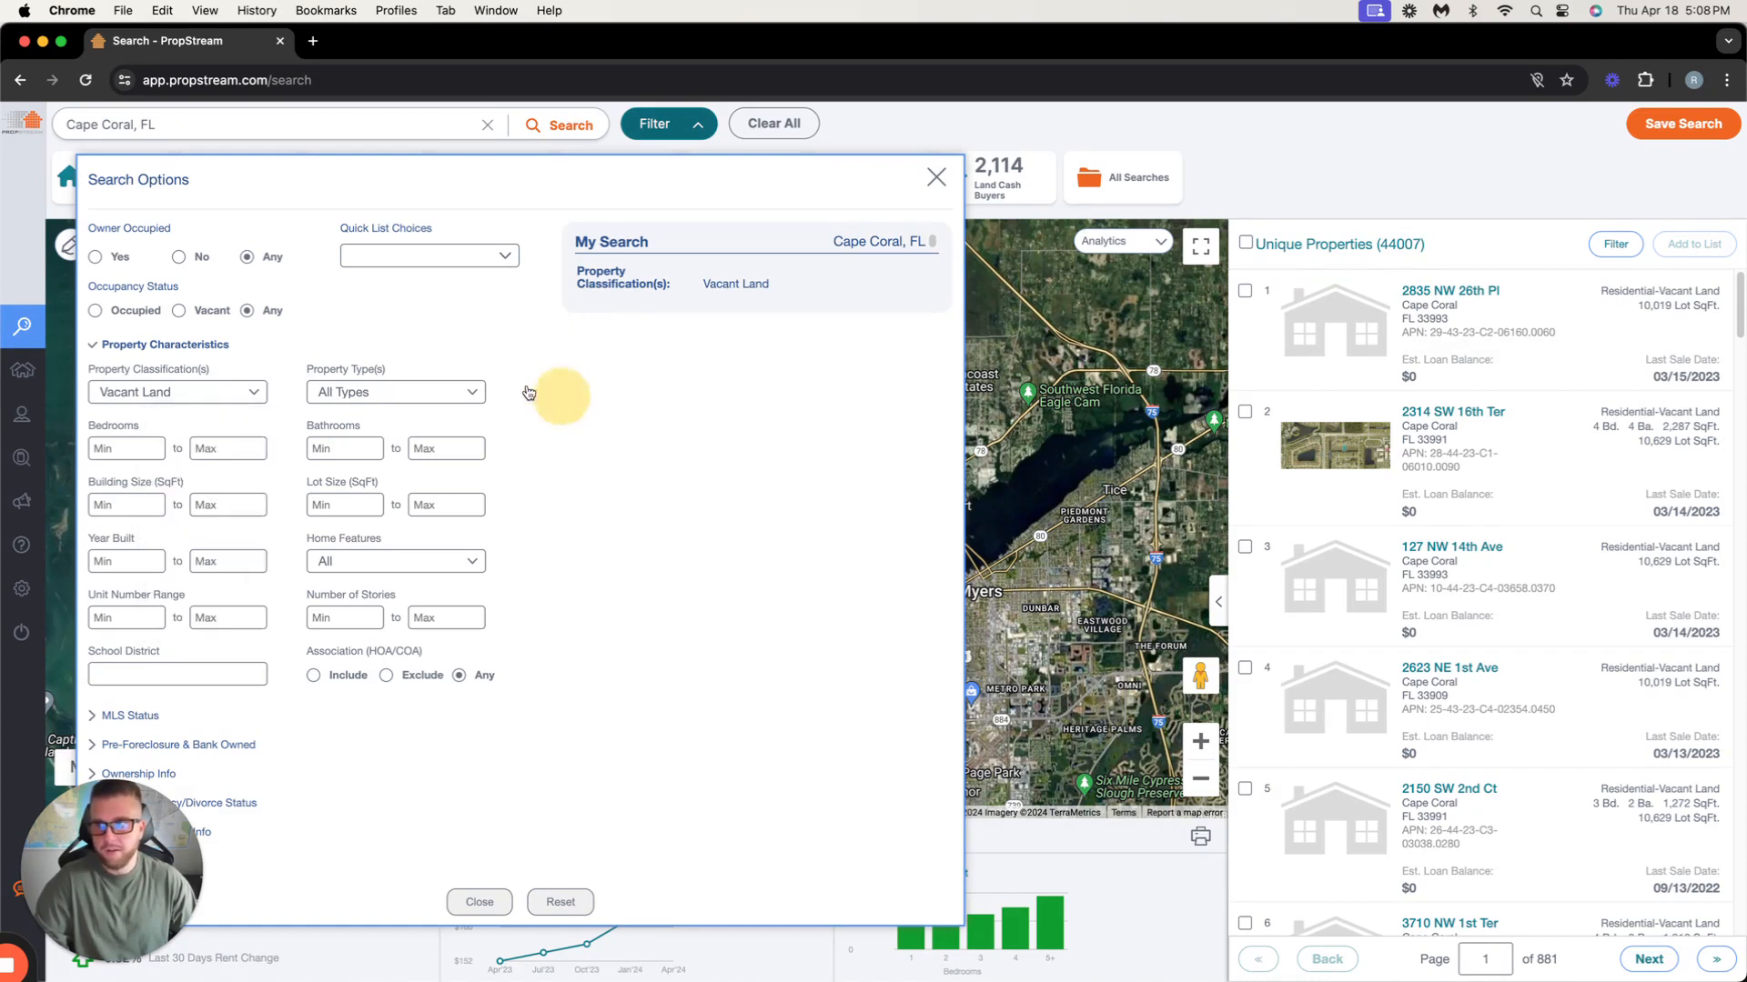
# Set the minimum lot size to 9000 square feet in the property characteristics and close the filter options.
pyautogui.click(180, 347)
pyautogui.click(175, 346)
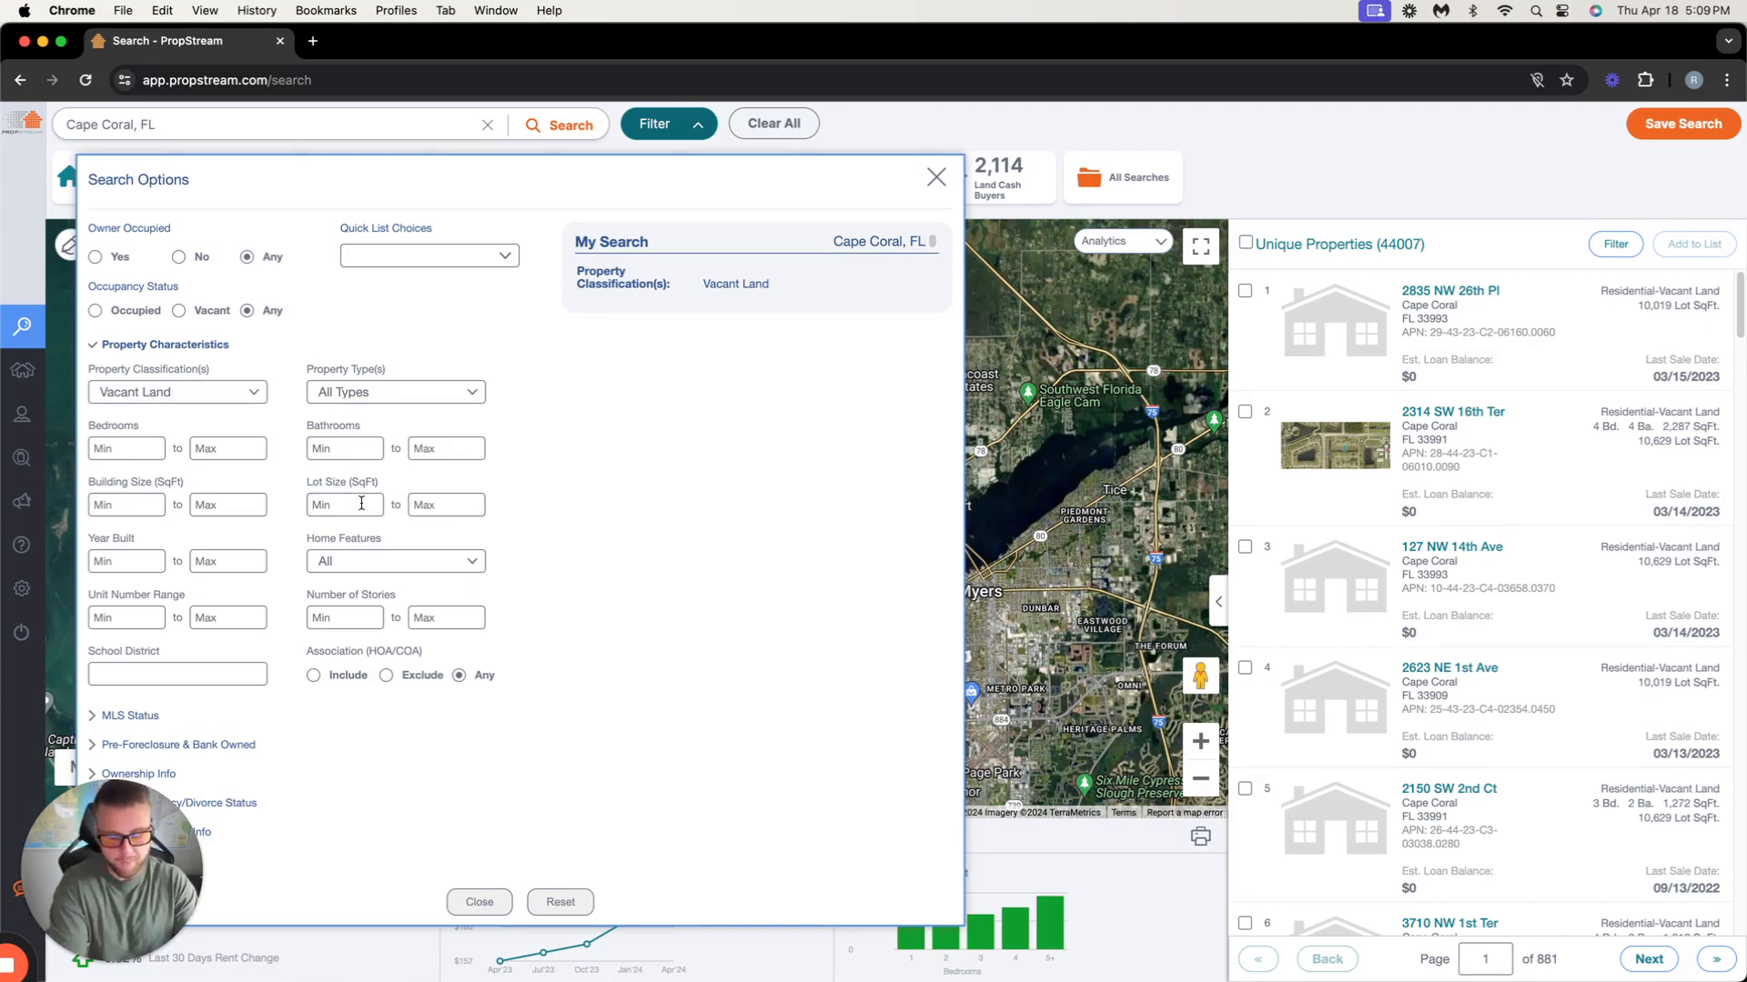
pyautogui.click(362, 503)
pyautogui.write('9000')
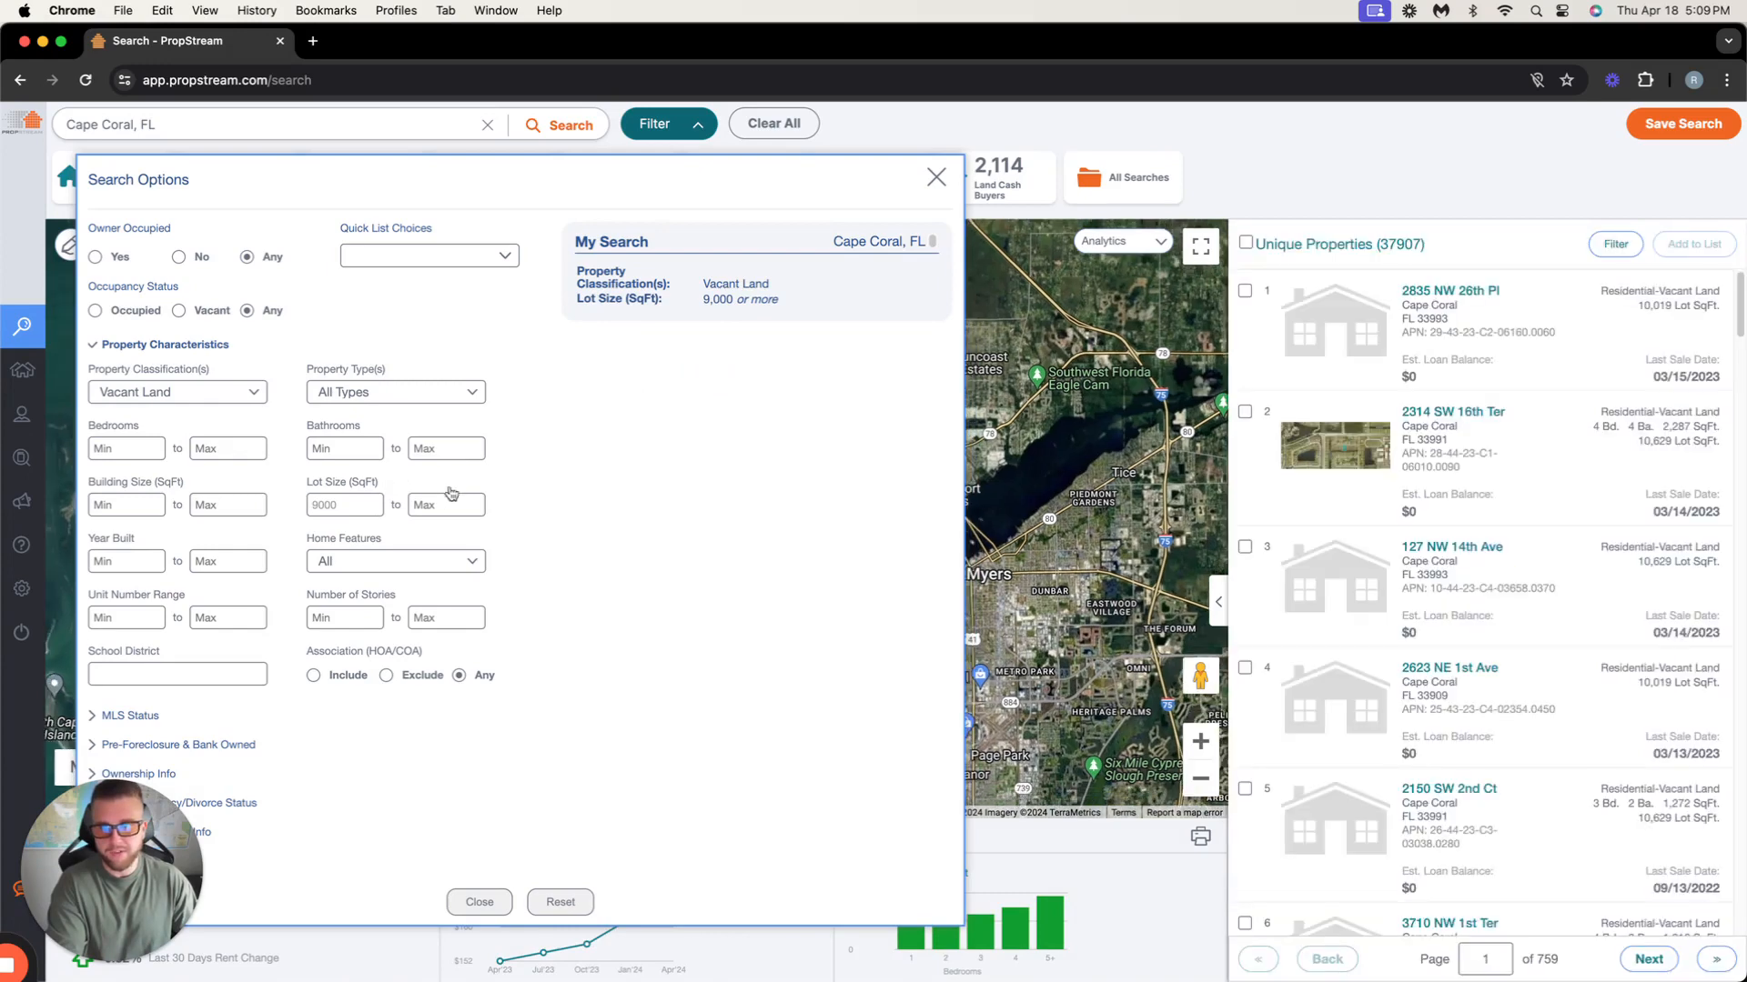
pyautogui.click(1390, 244)
pyautogui.click(693, 126)
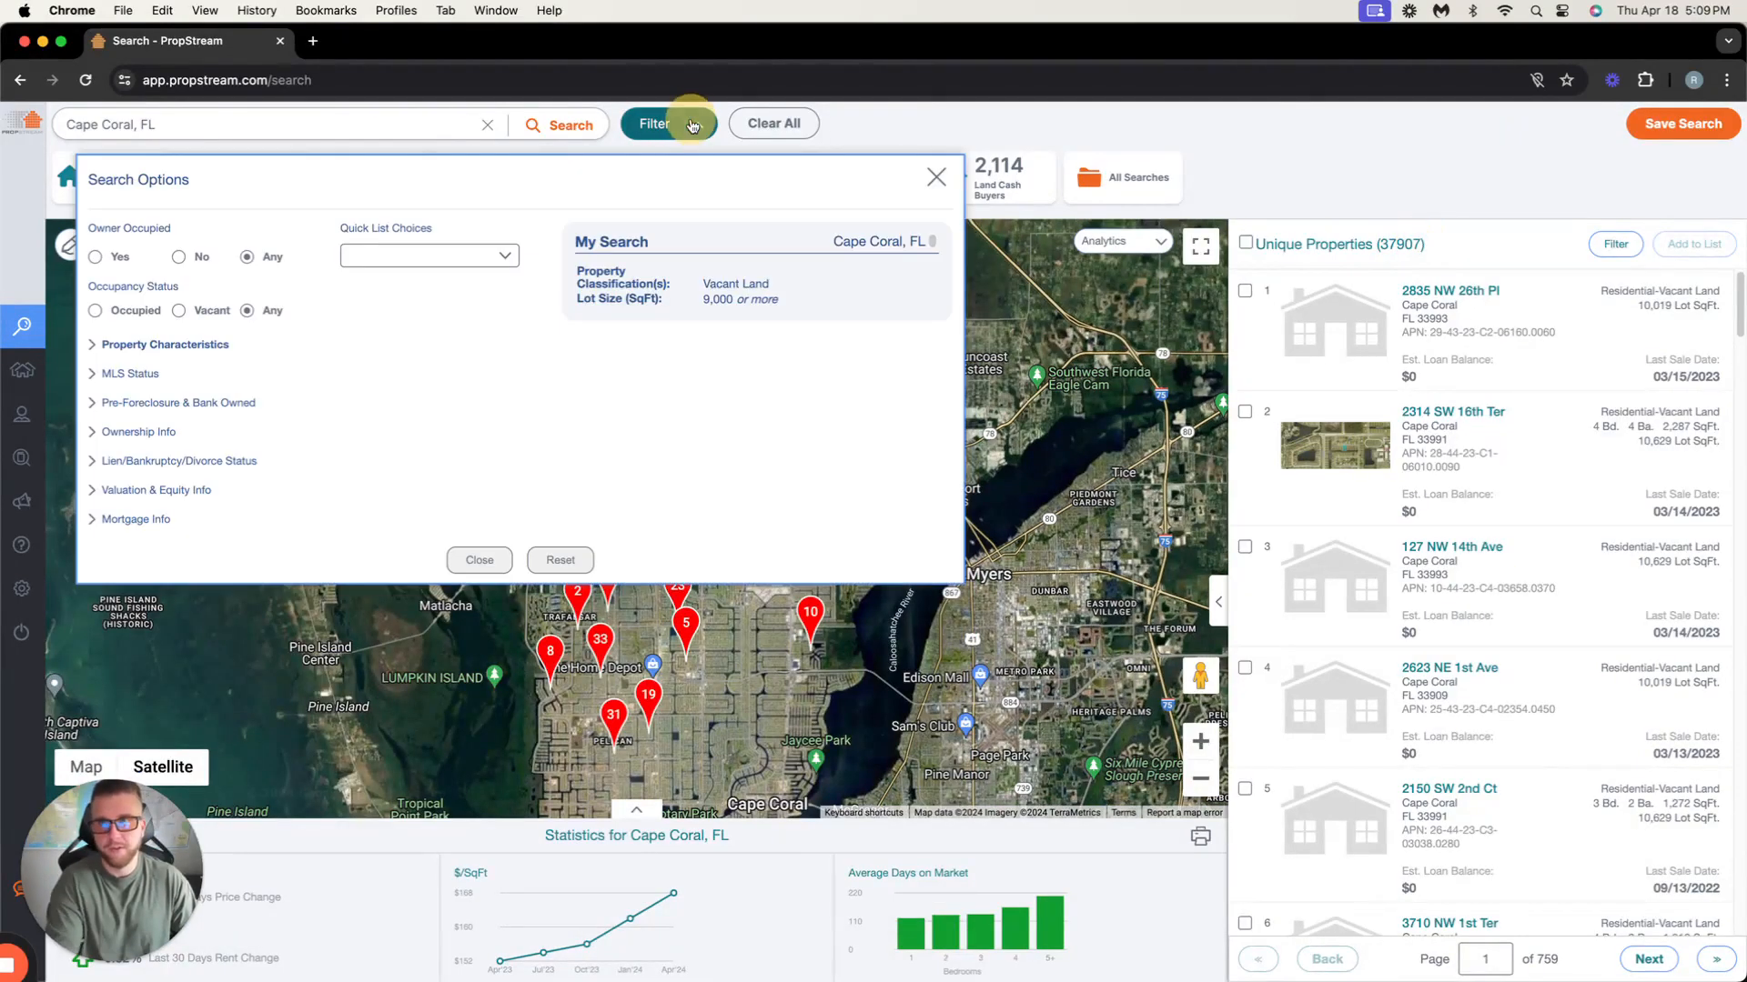
pyautogui.click(130, 374)
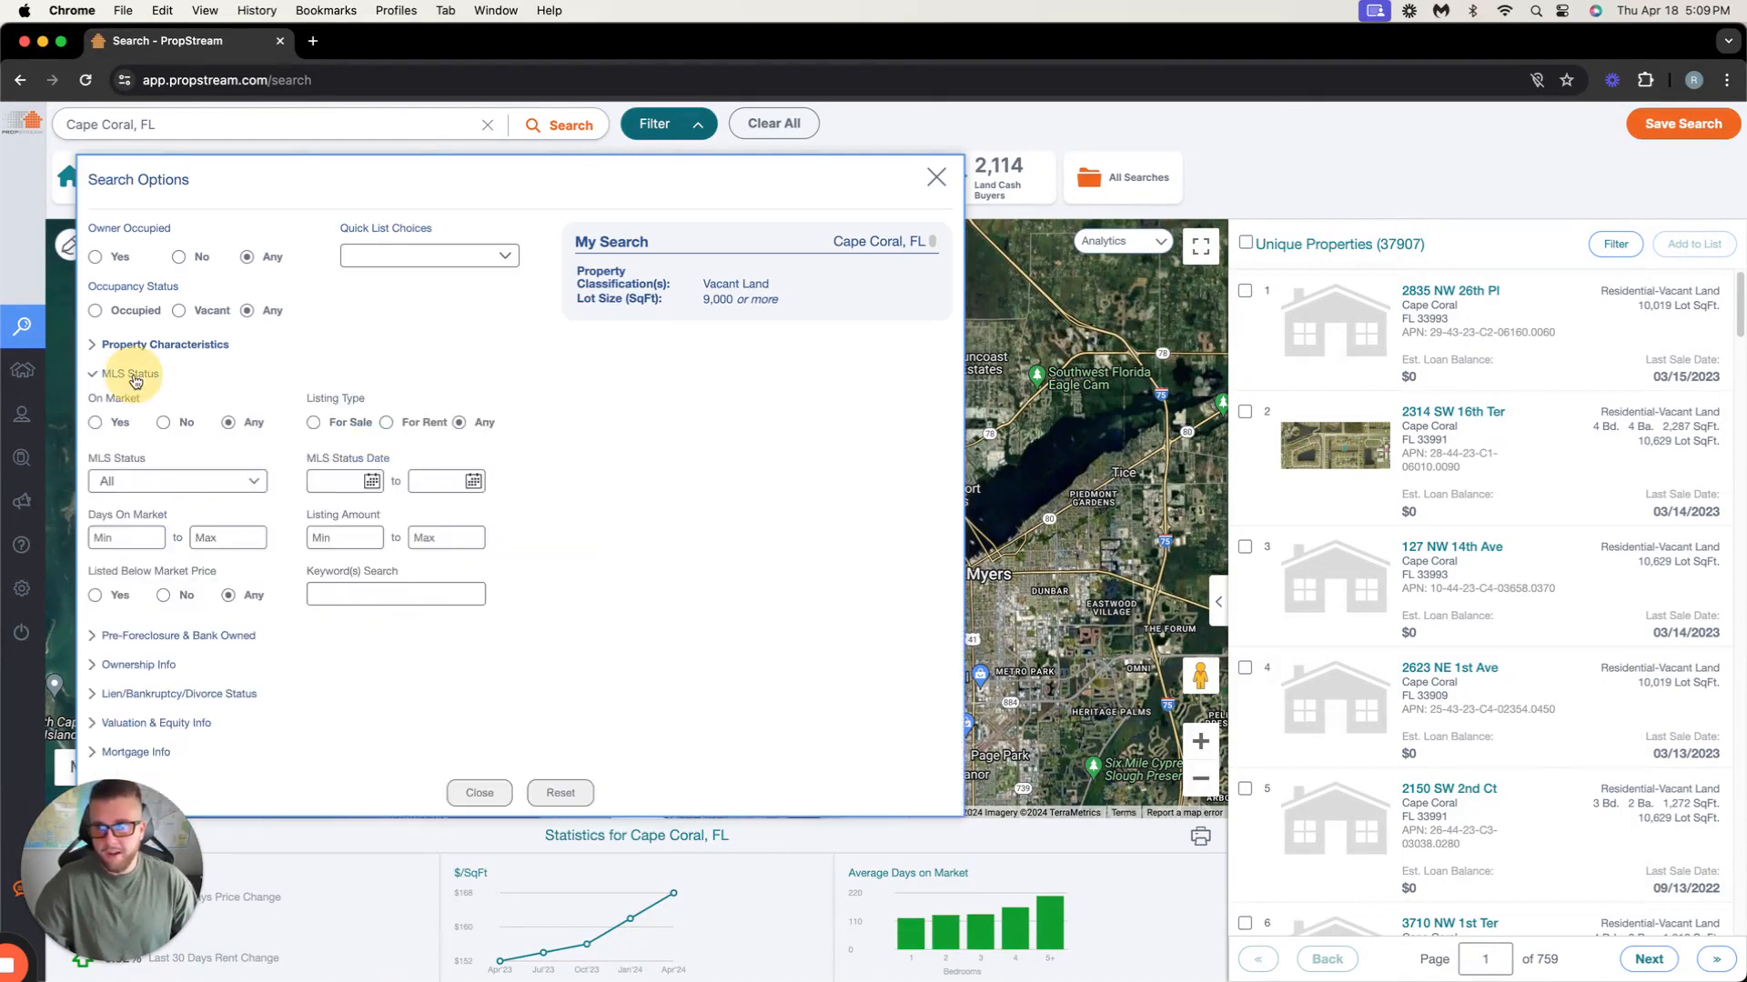
pyautogui.click(130, 374)
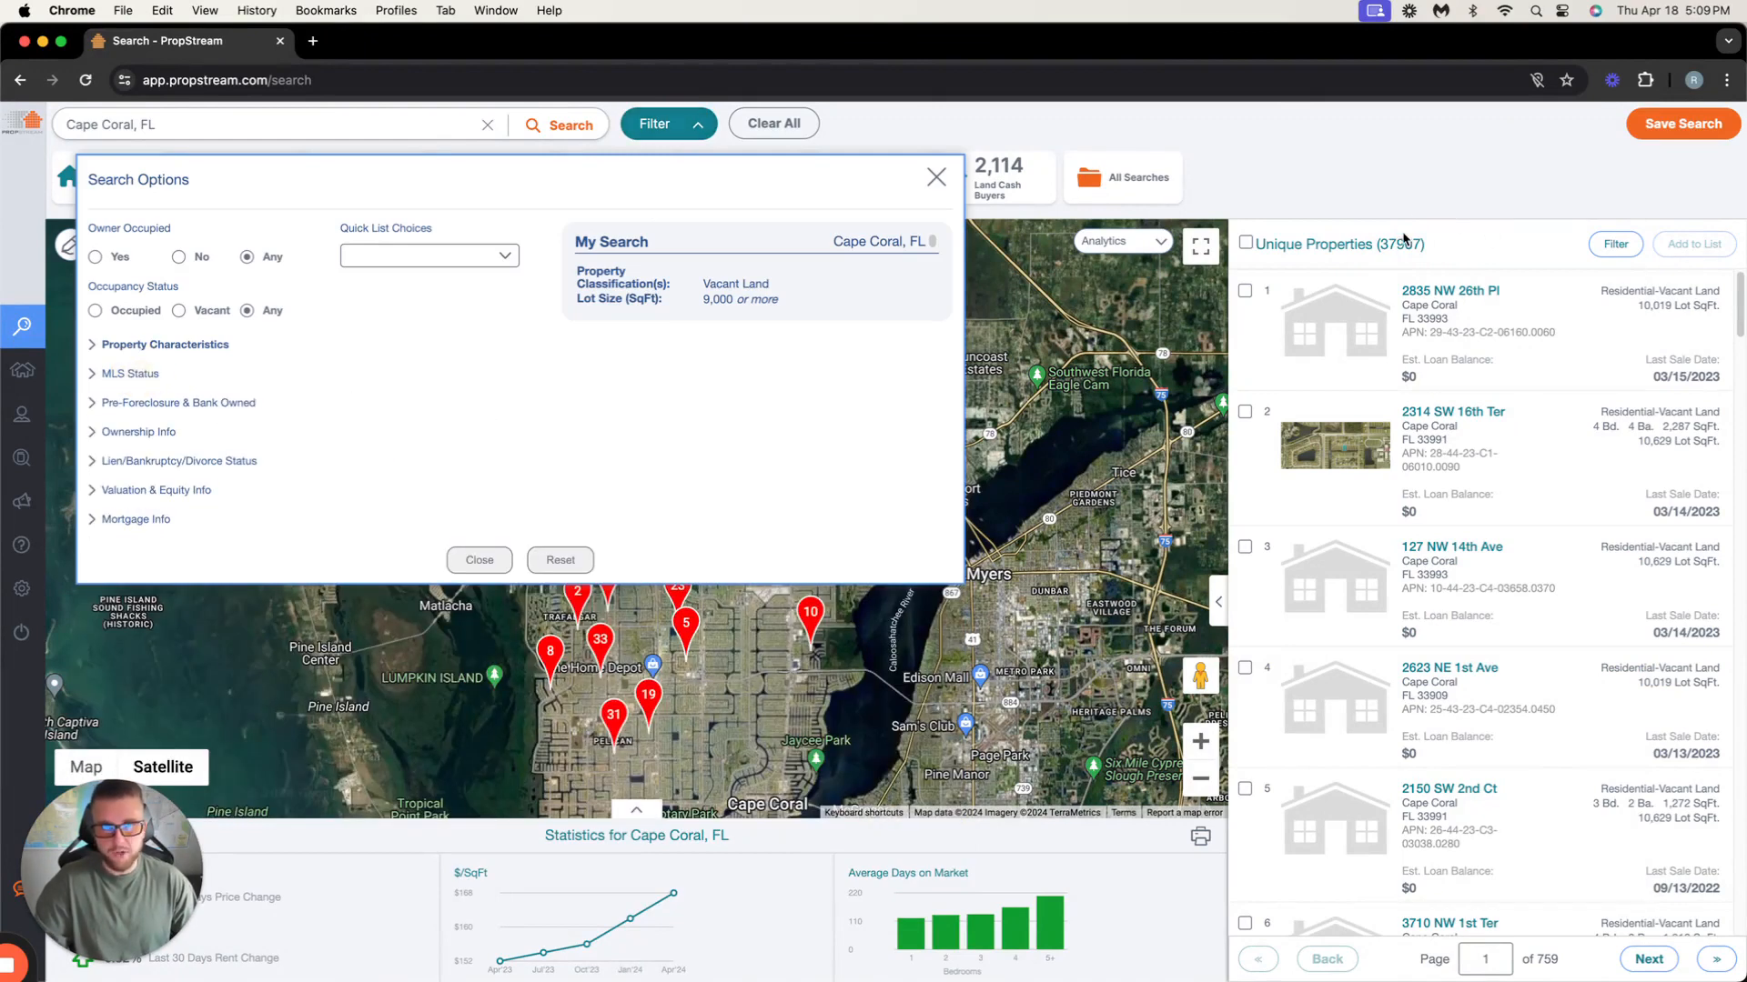
pyautogui.moveTo(1380, 244); pyautogui.dragTo(1438, 244)
pyautogui.click(1439, 243)
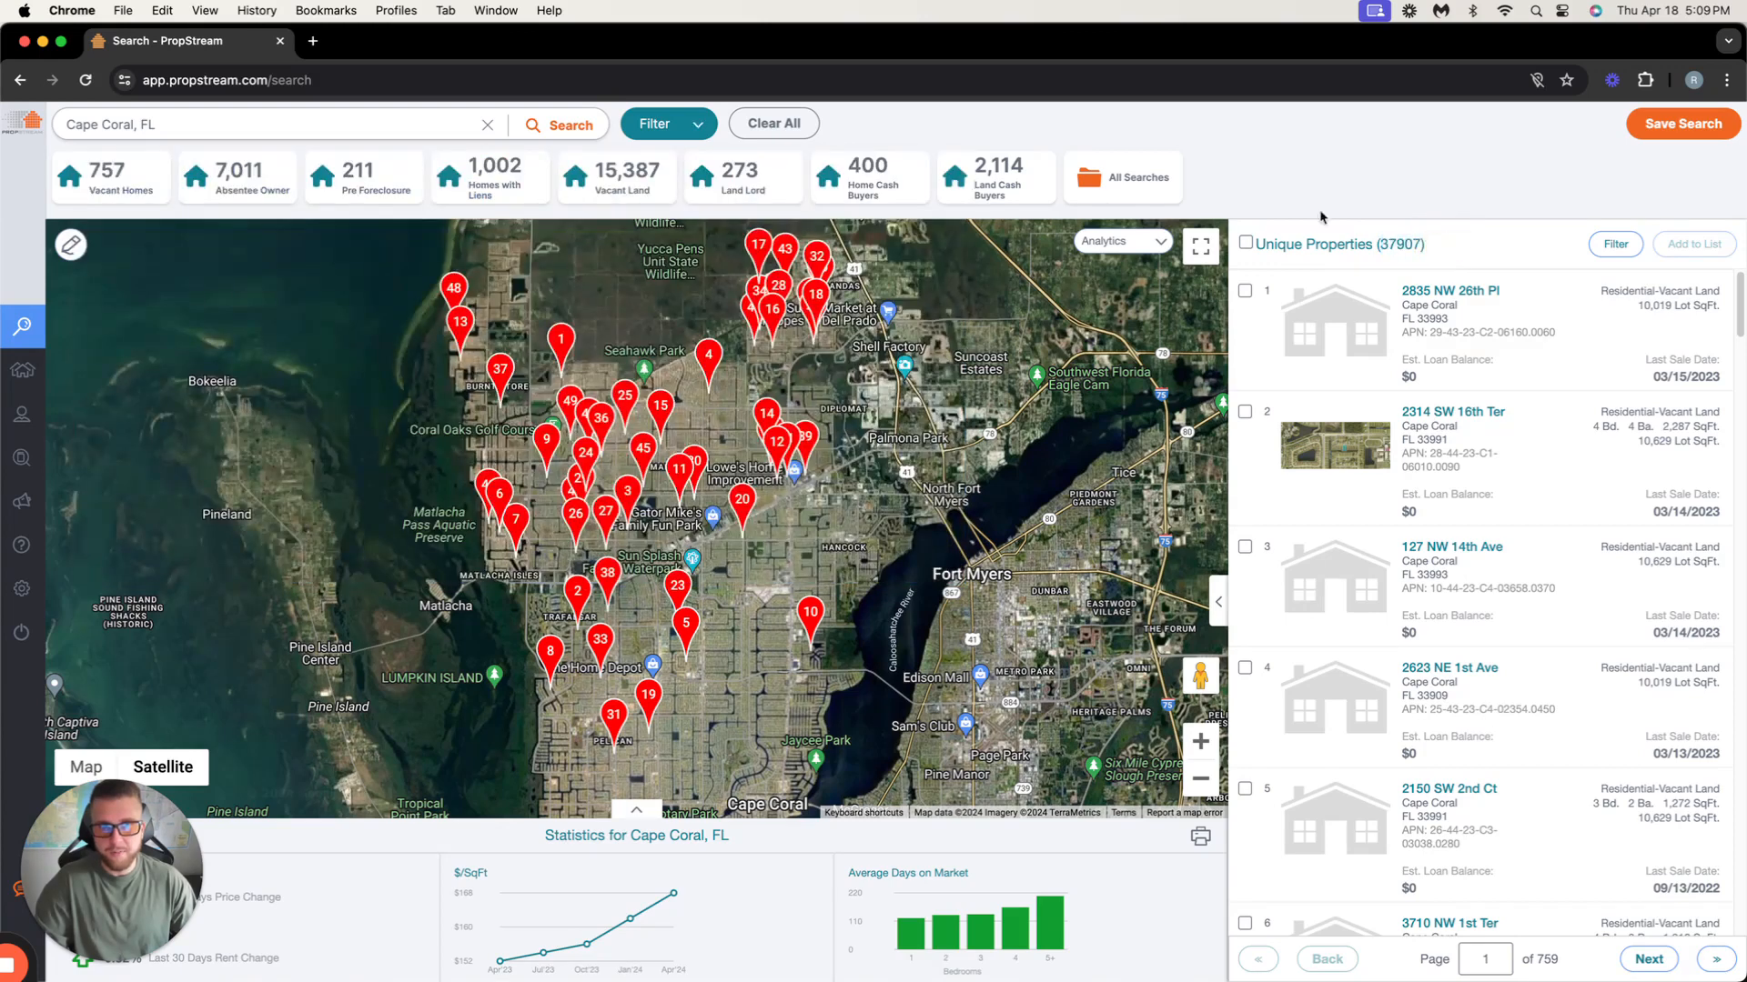
# Limit the search to off-market properties by setting On Market to No in the MLS Status criteria.
pyautogui.click(691, 127)
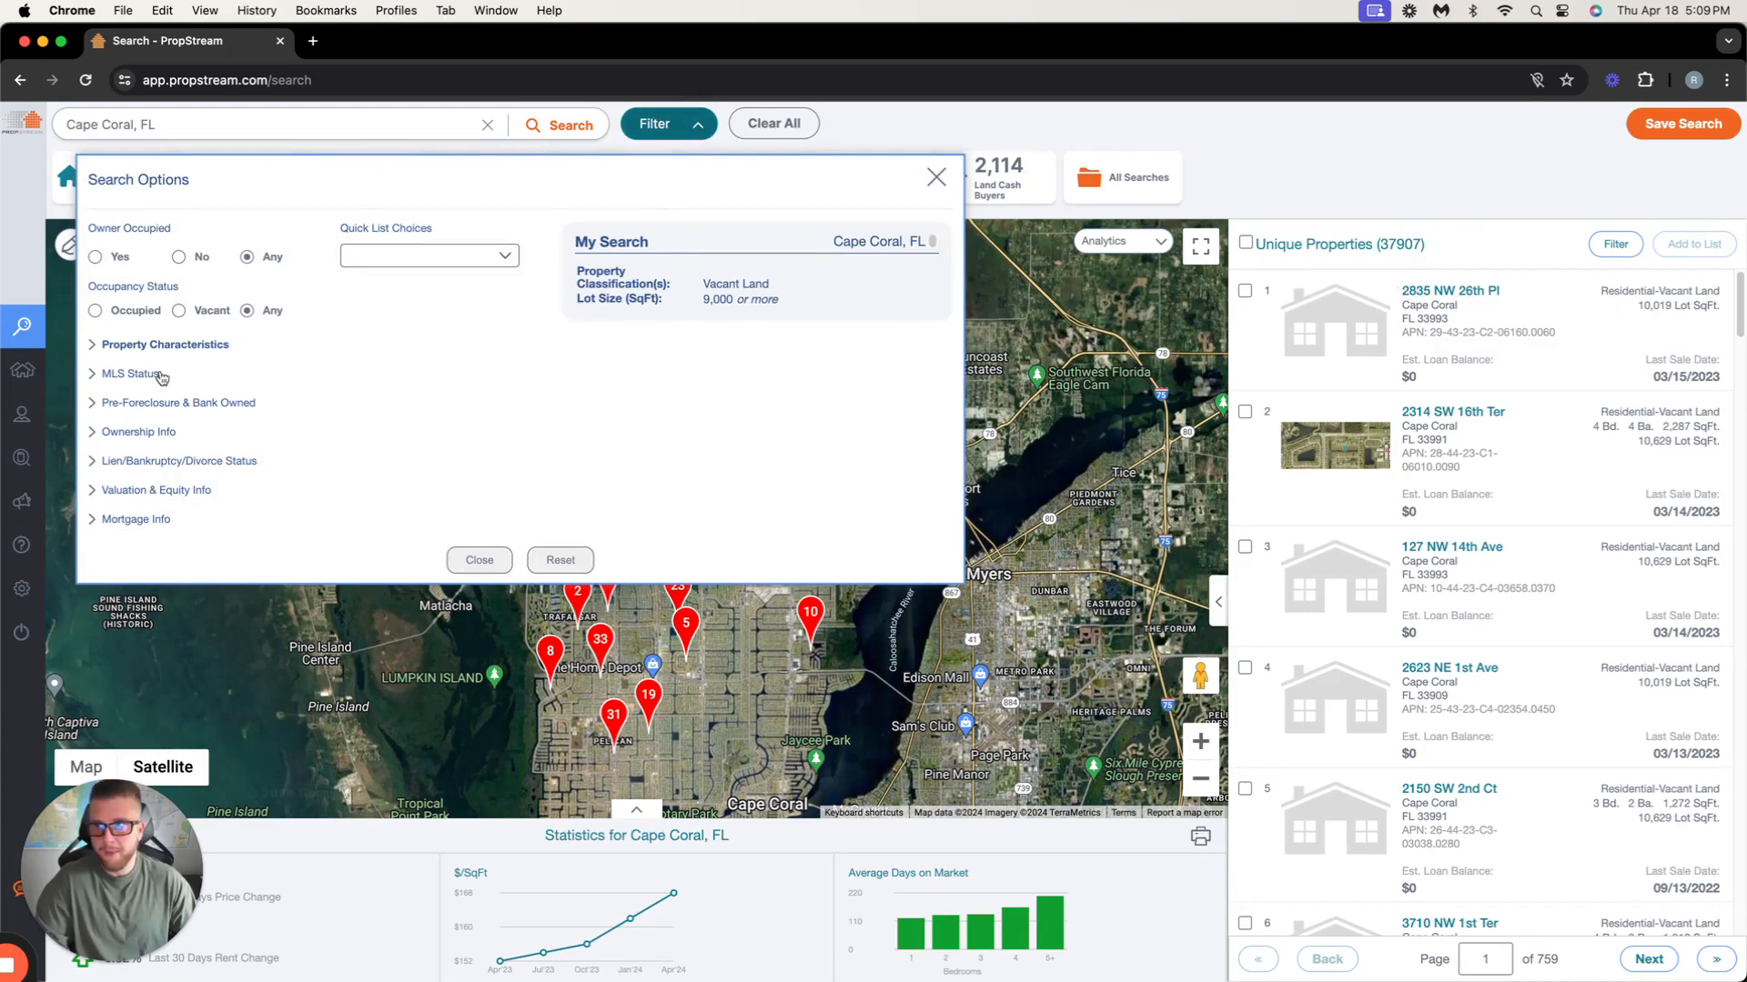
pyautogui.click(128, 374)
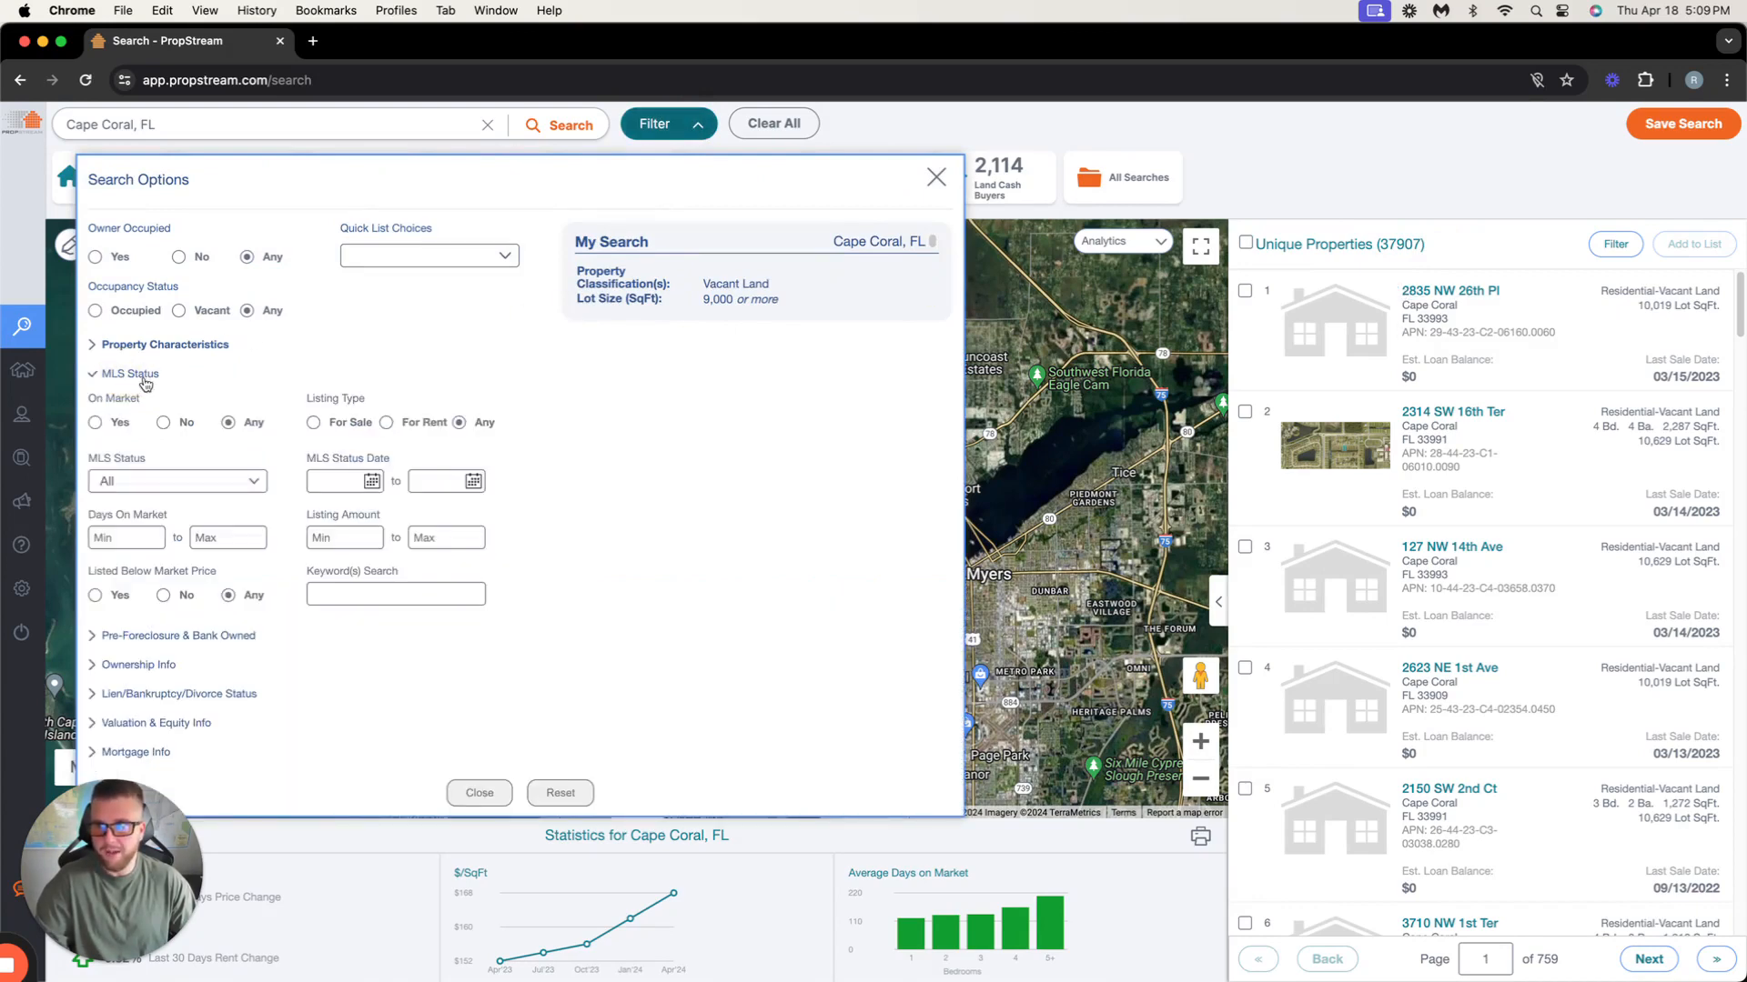
pyautogui.click(164, 423)
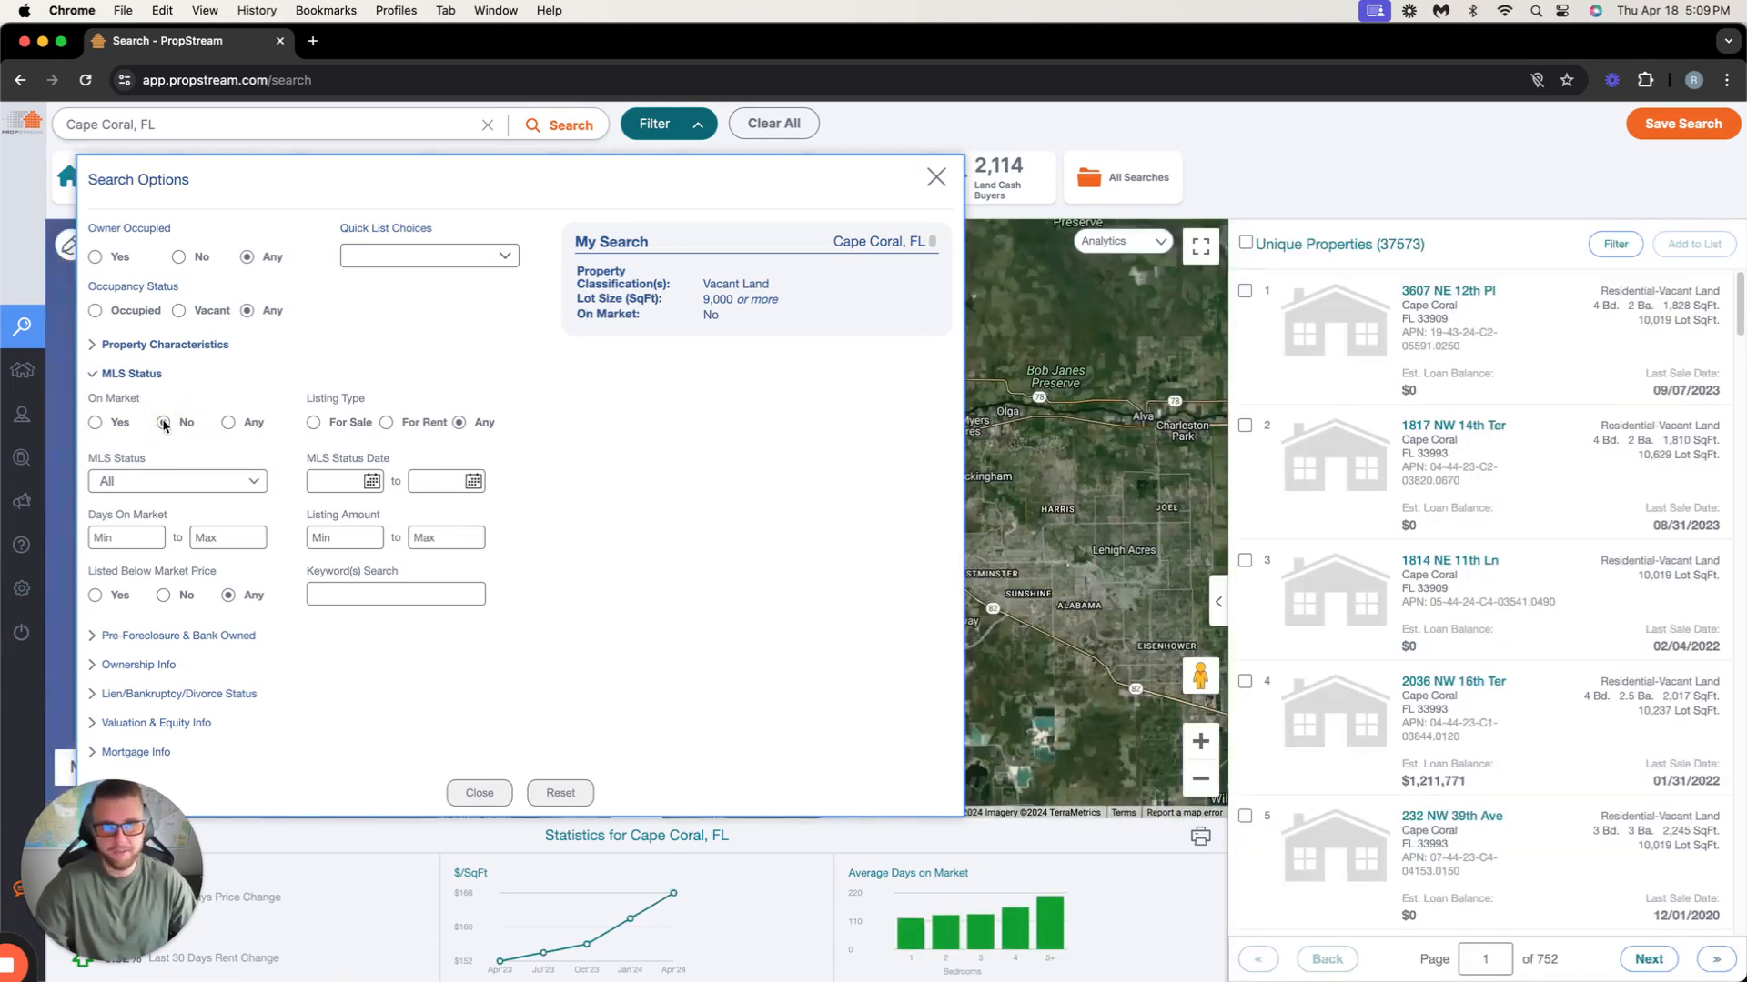
pyautogui.click(143, 374)
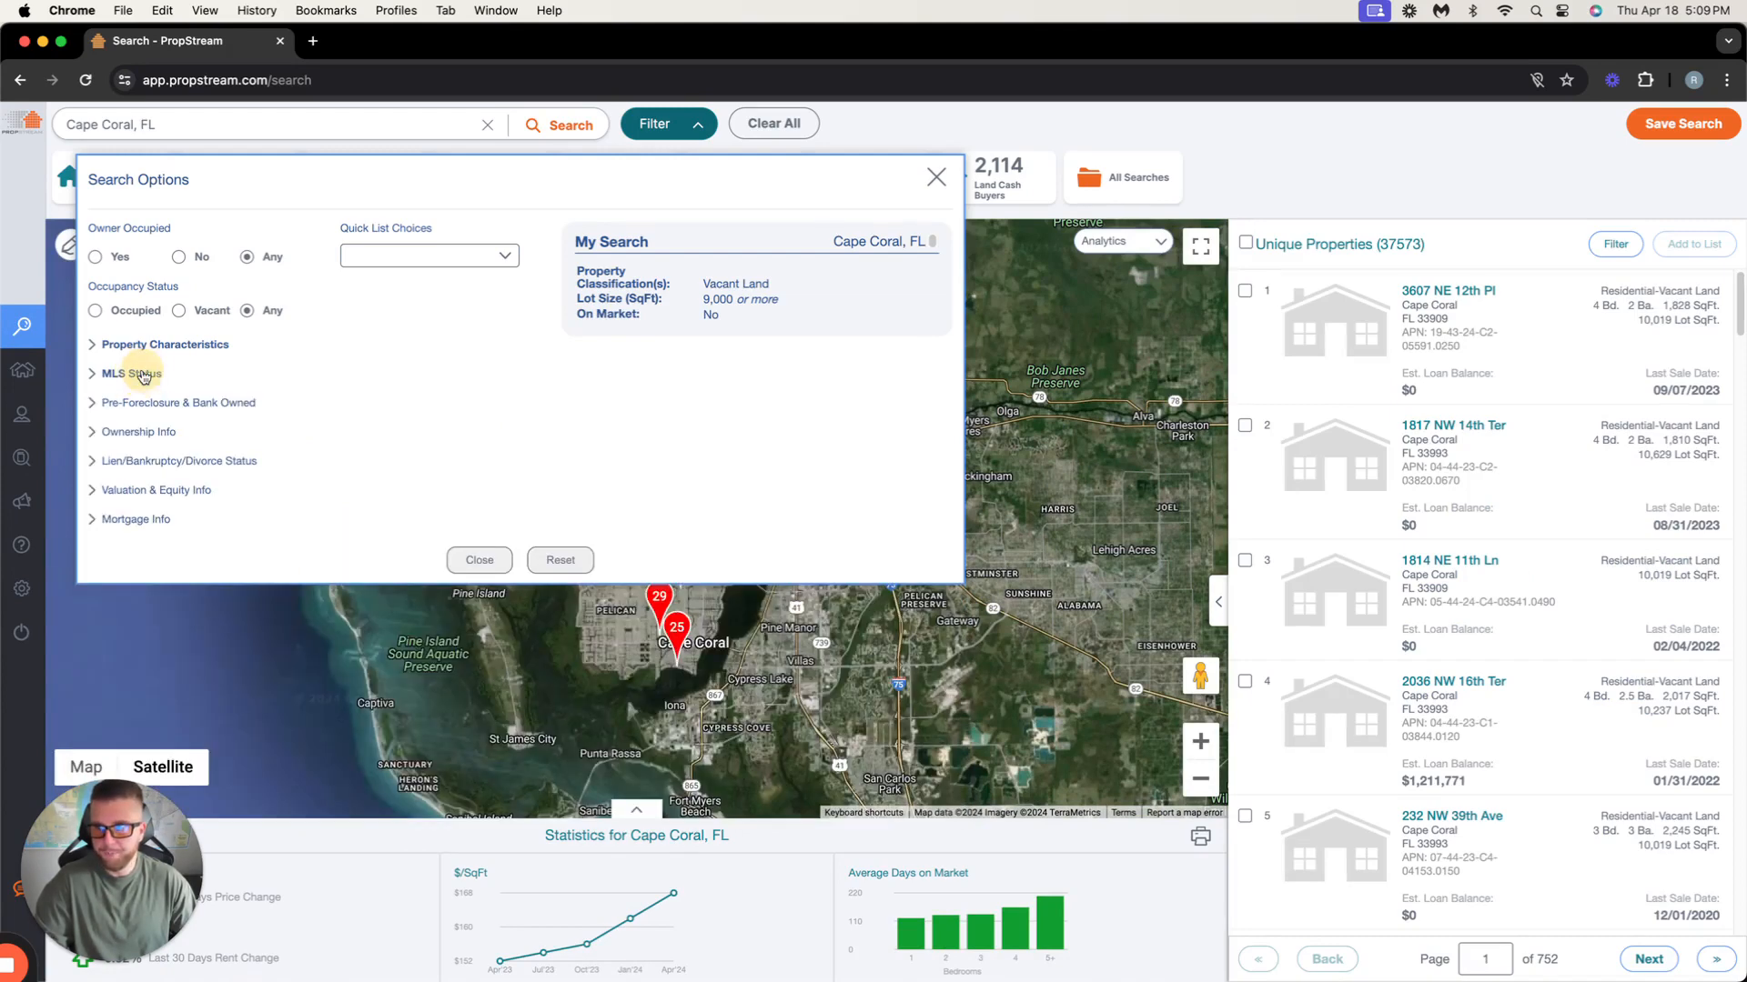
# Set the minimum years of ownership to 15 and include properties with unknown sale dates.
pyautogui.click(151, 436)
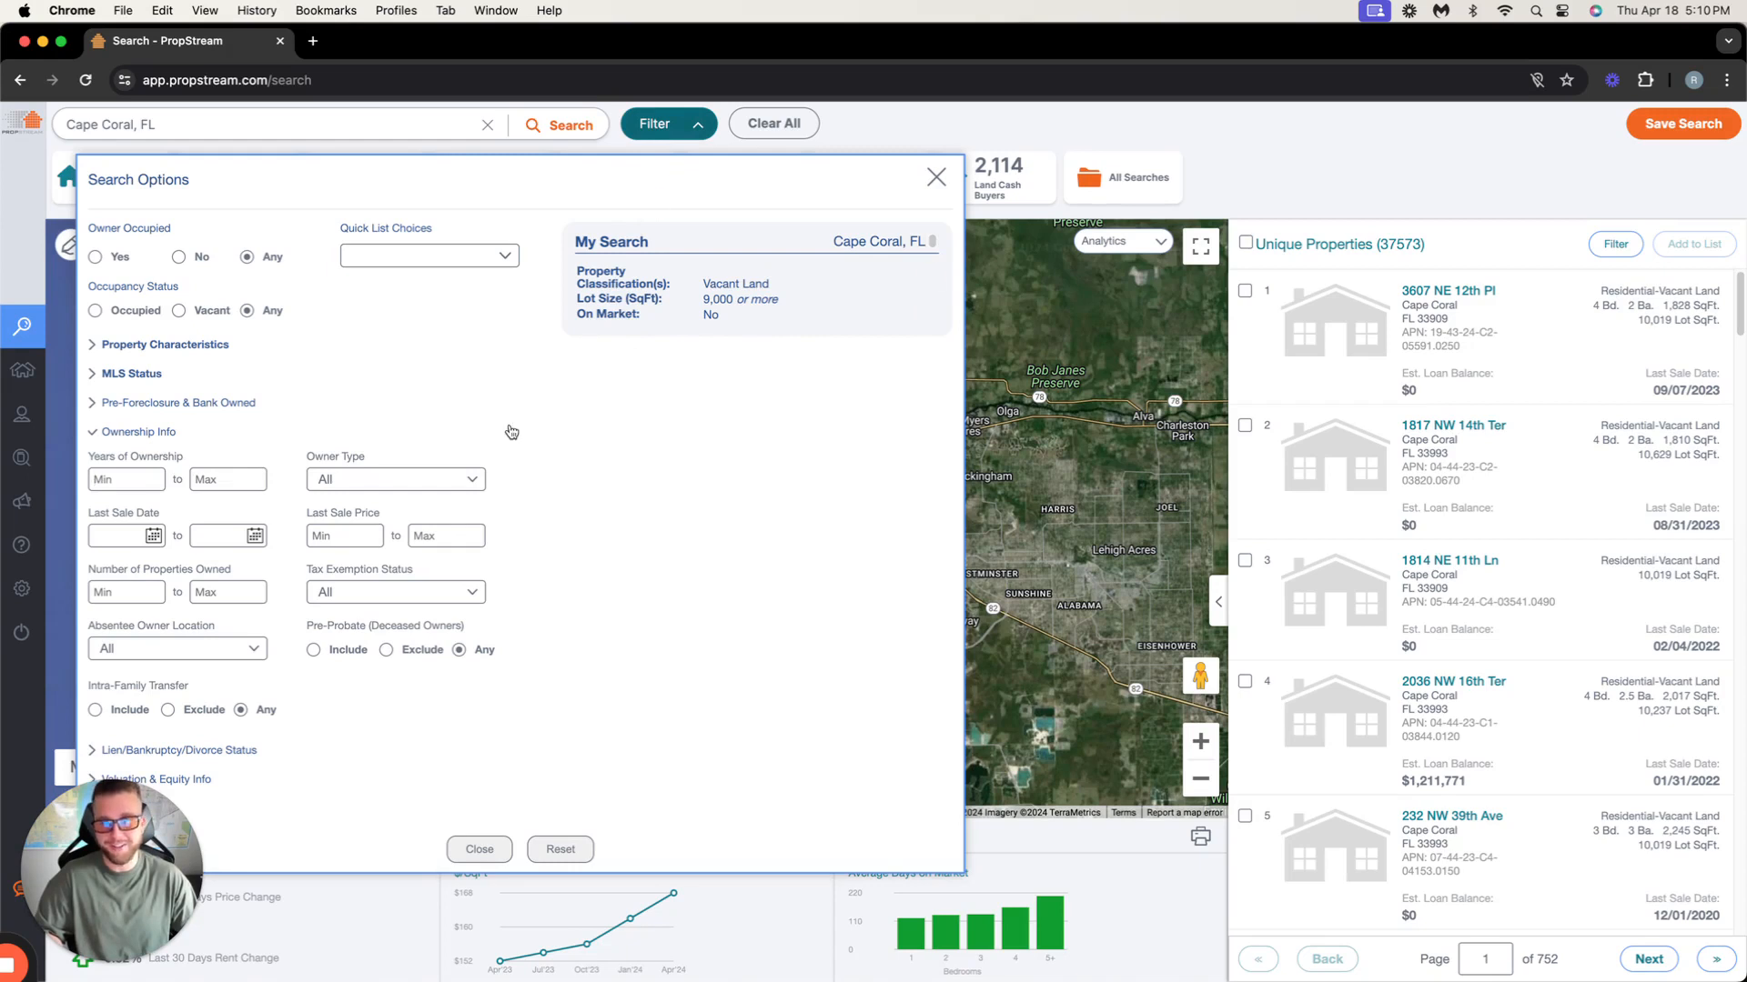
pyautogui.click(138, 479)
pyautogui.write('15')
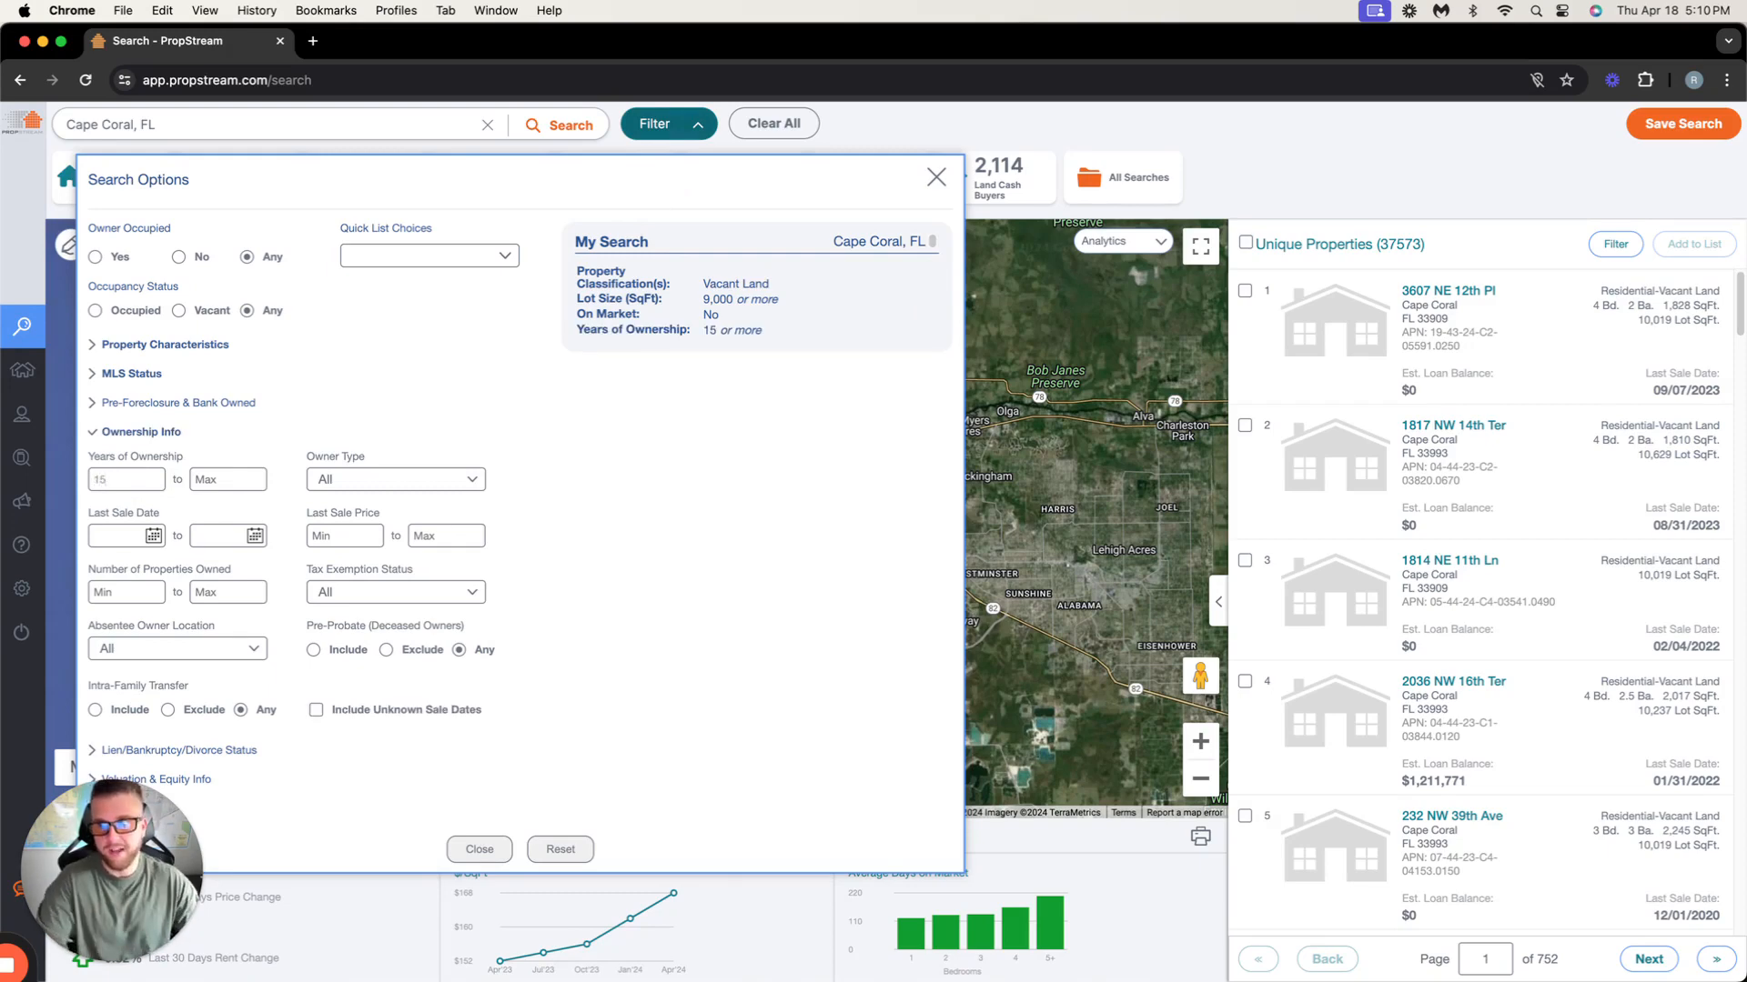
pyautogui.click(316, 710)
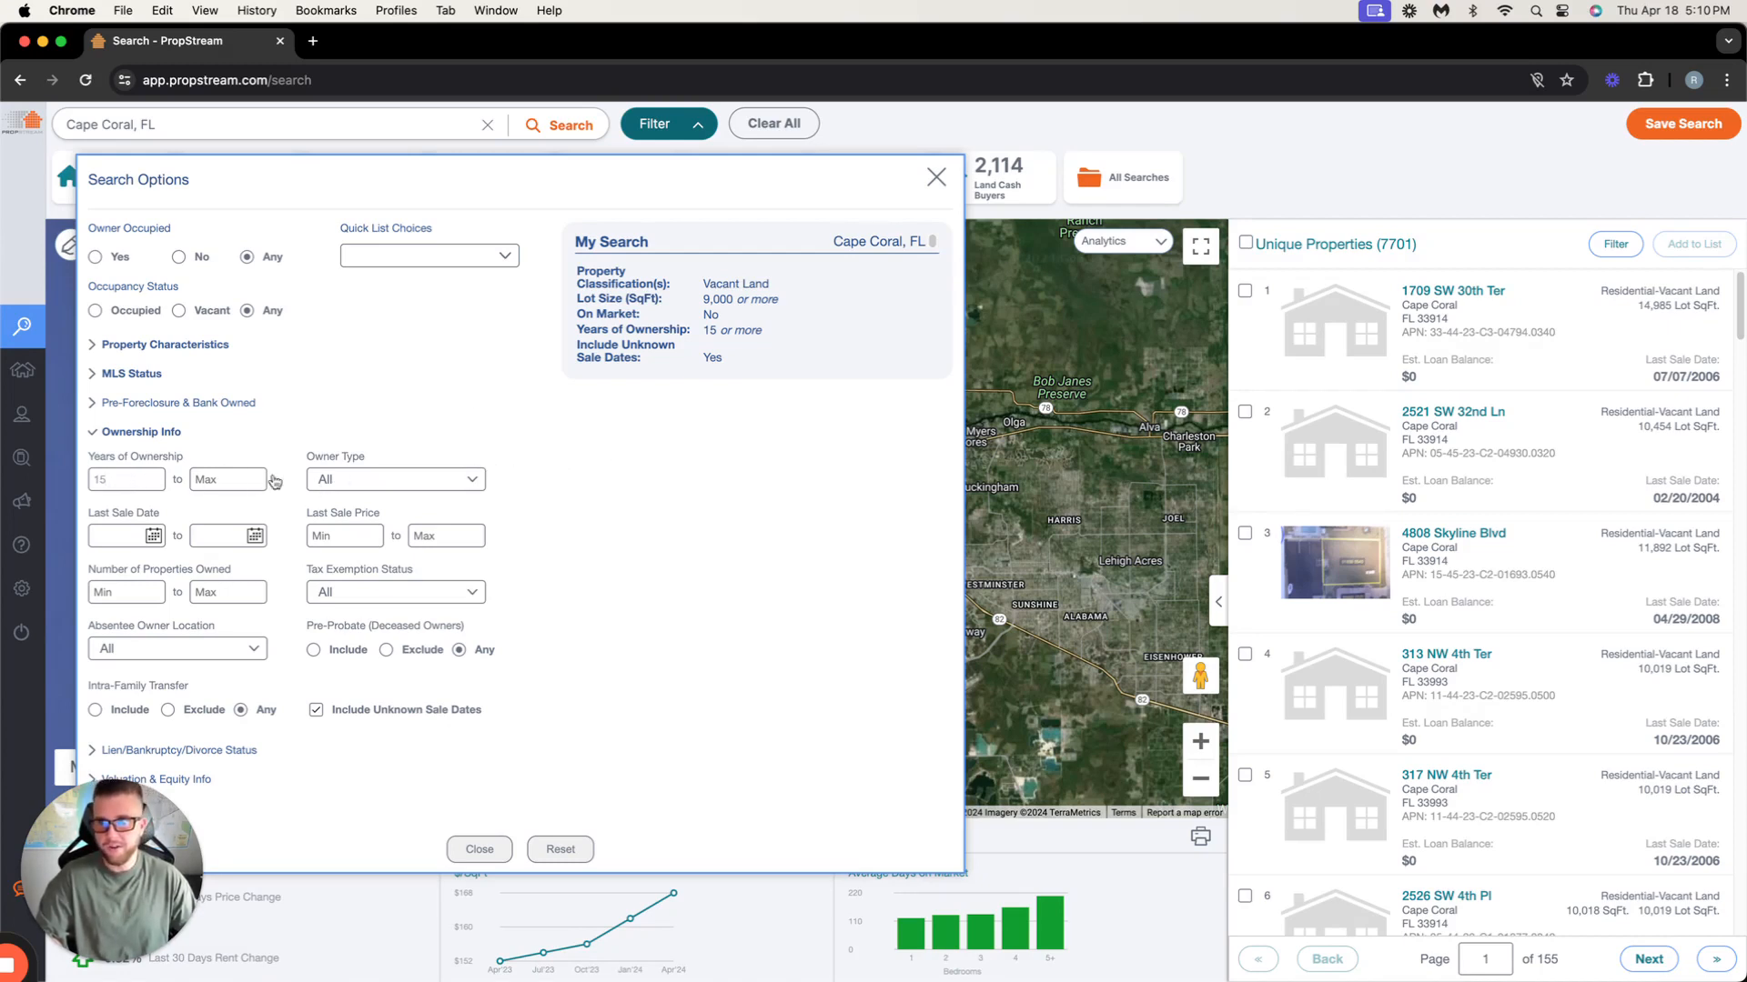
pyautogui.click(135, 477)
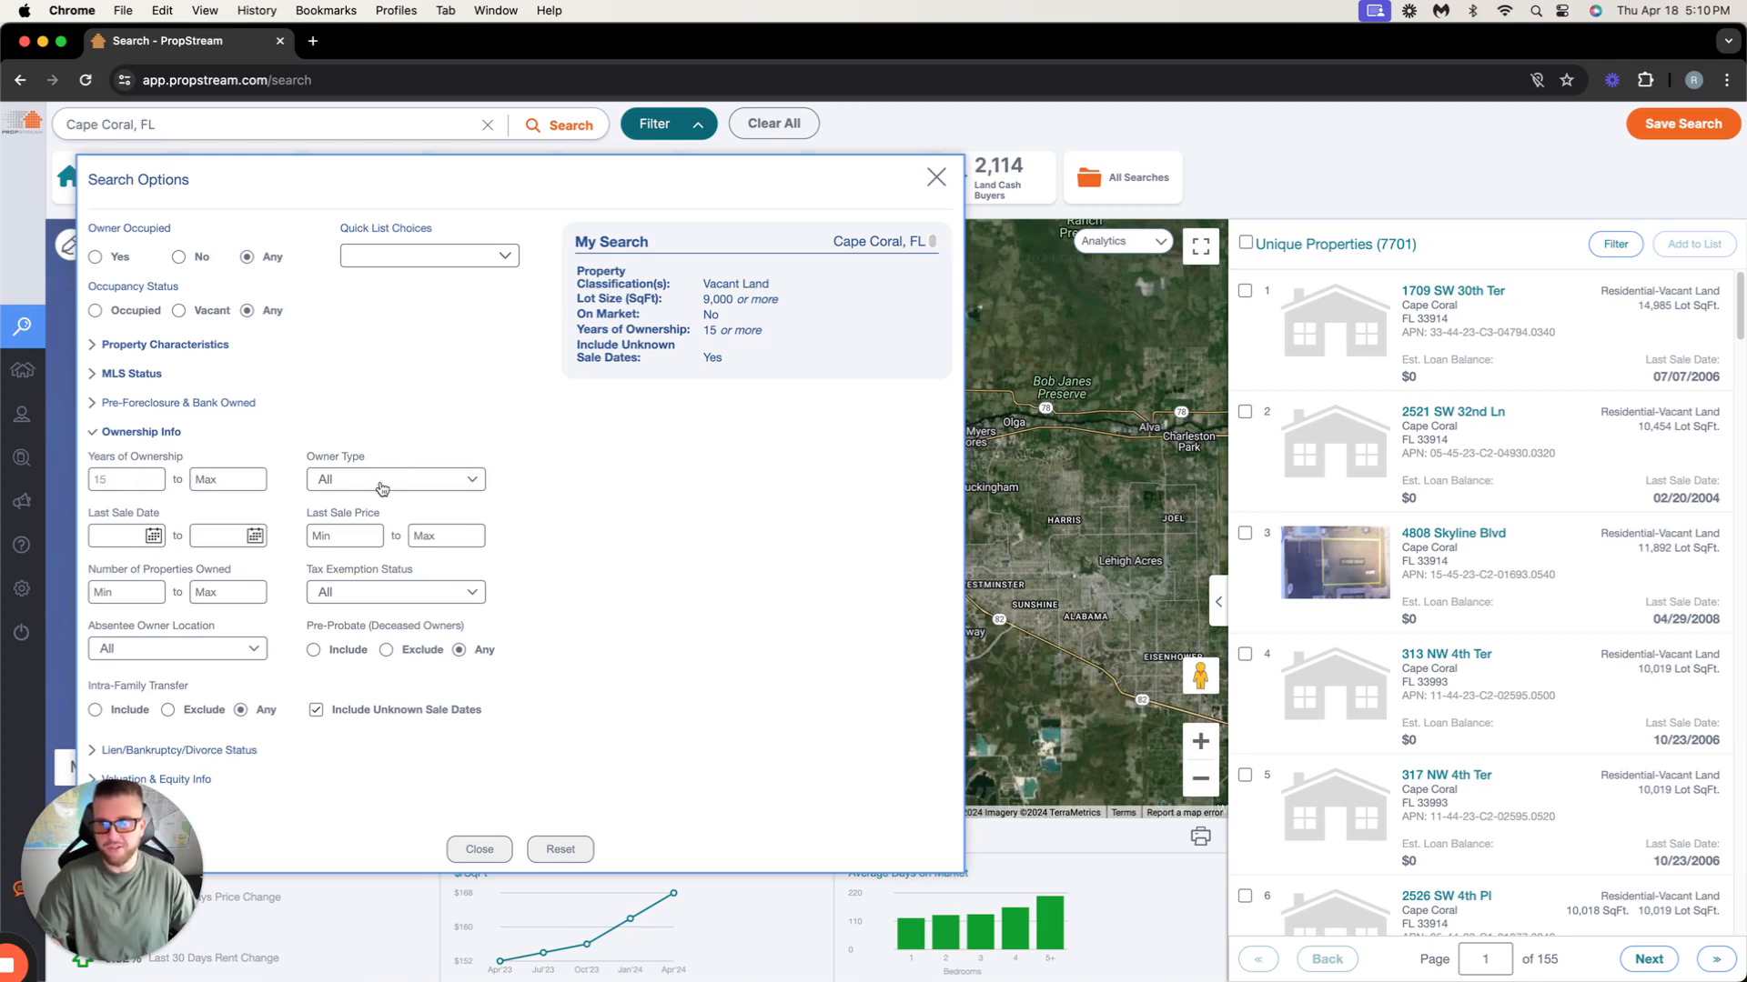
# Restrict the owner type to Individual and Trust, and close the filter options.
pyautogui.click(346, 481)
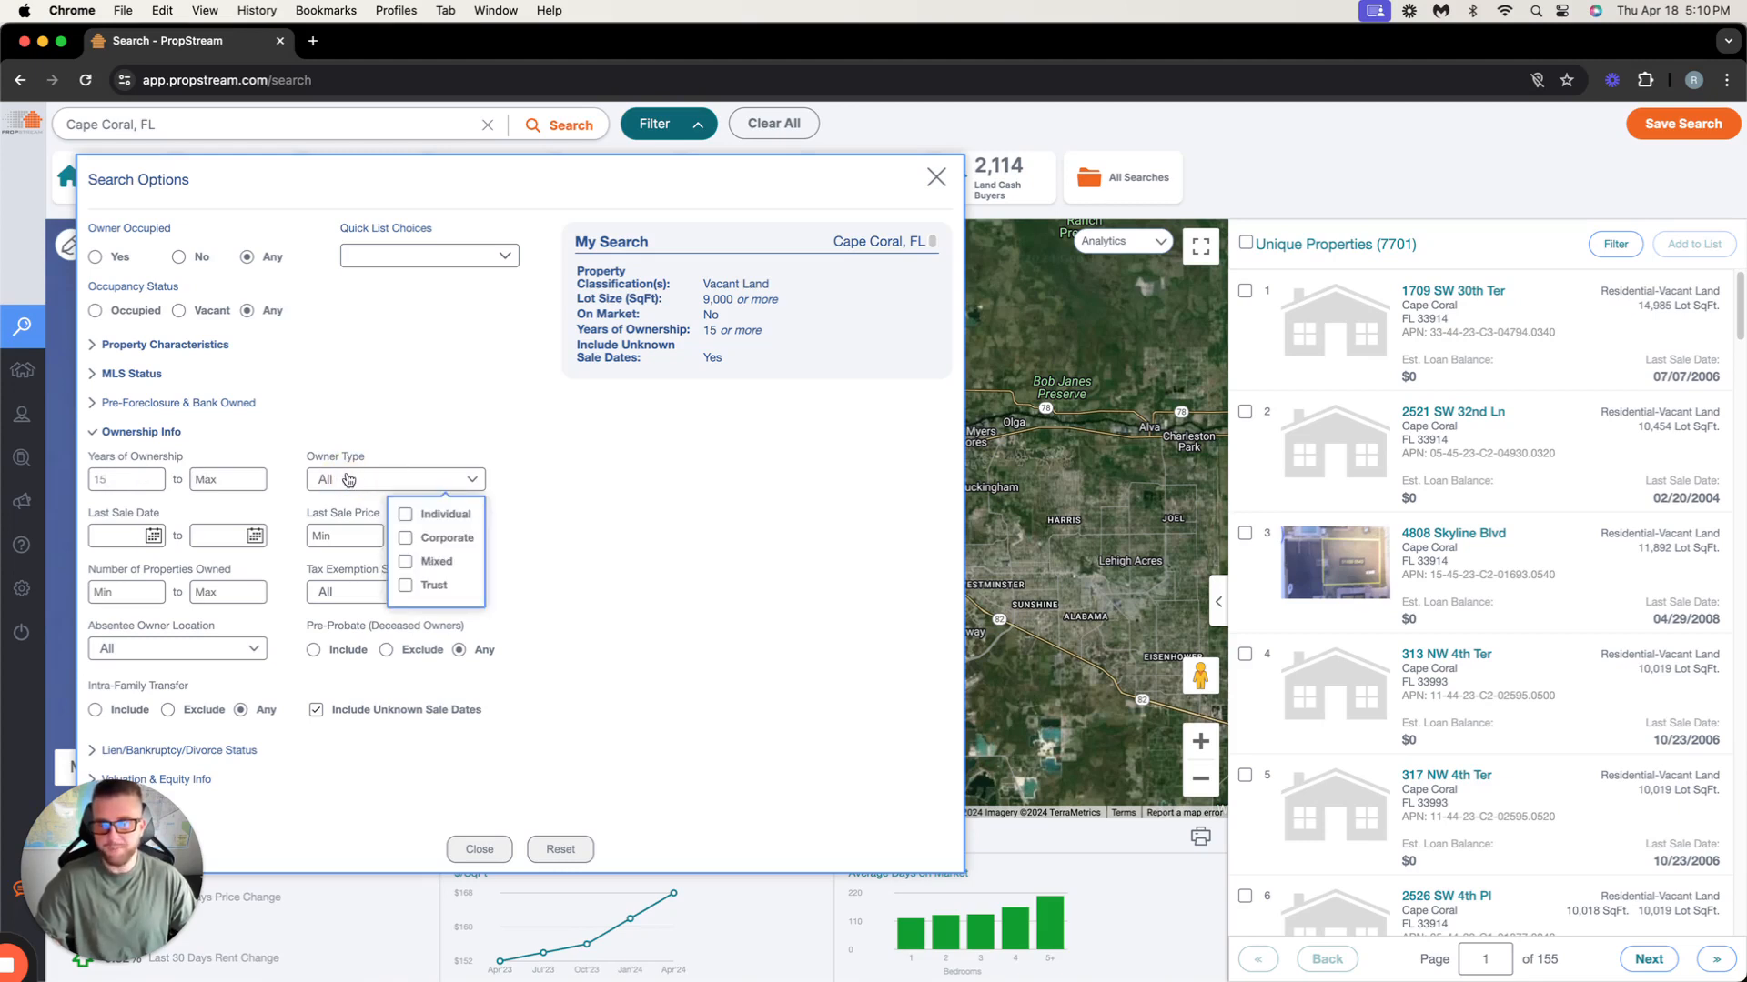
pyautogui.click(403, 515)
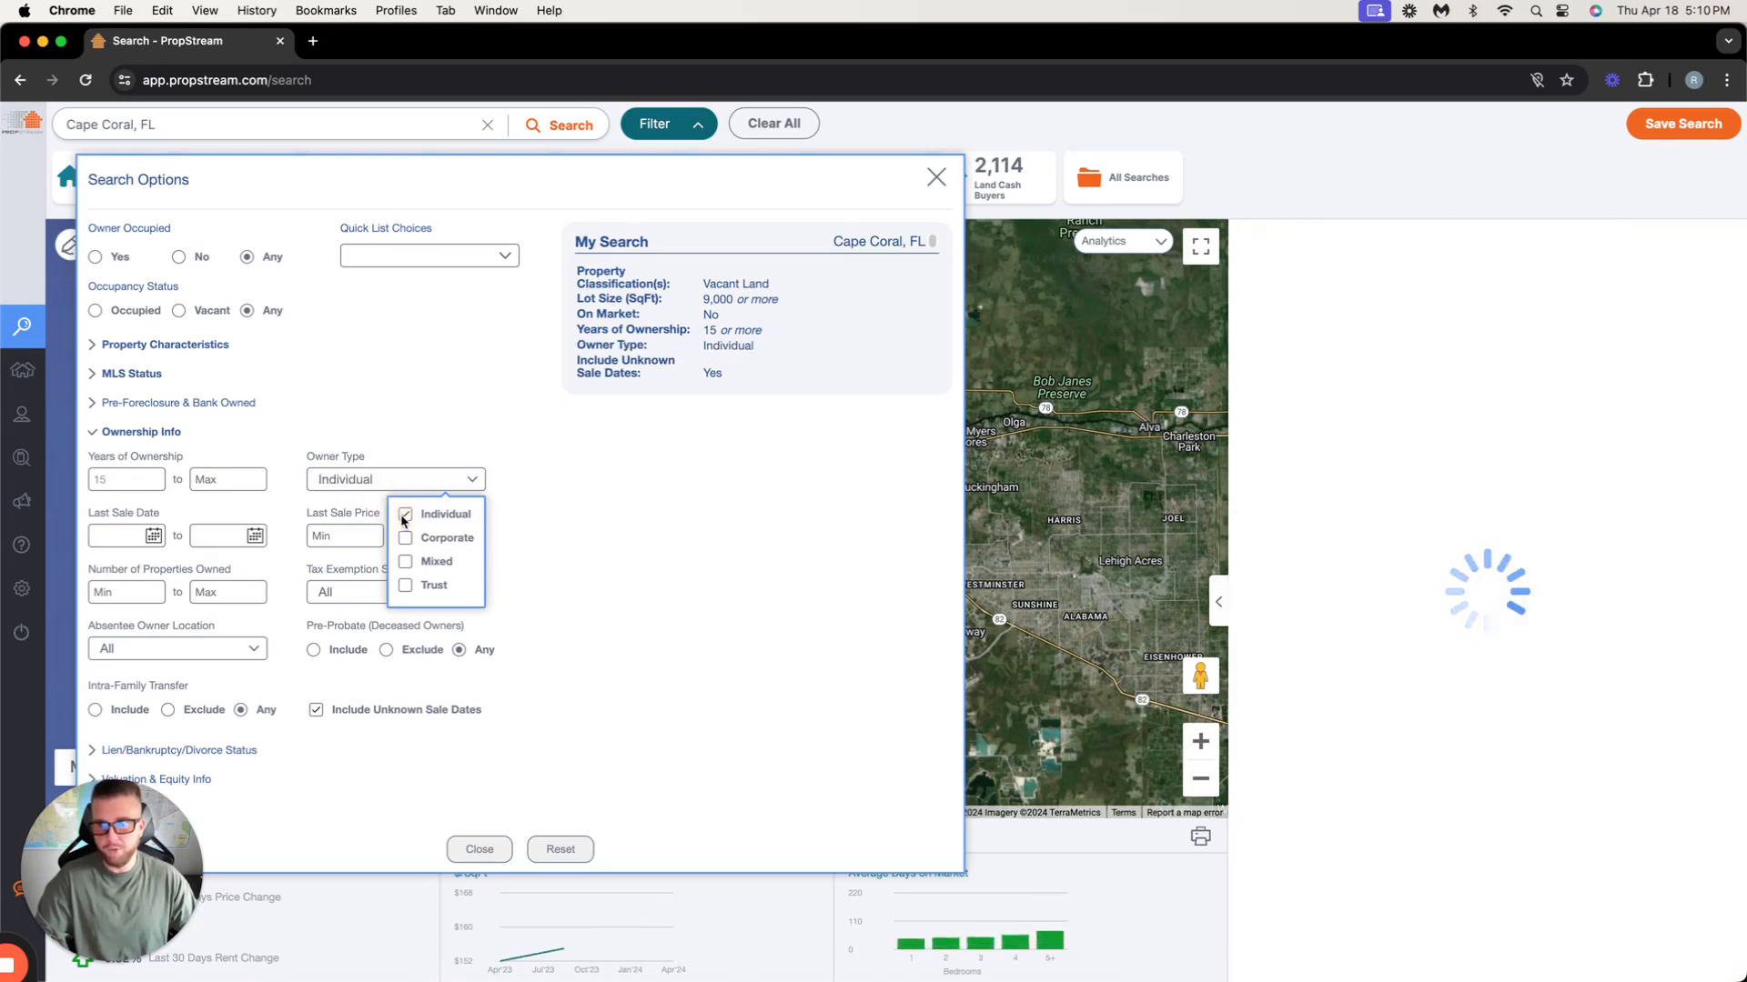
pyautogui.click(406, 587)
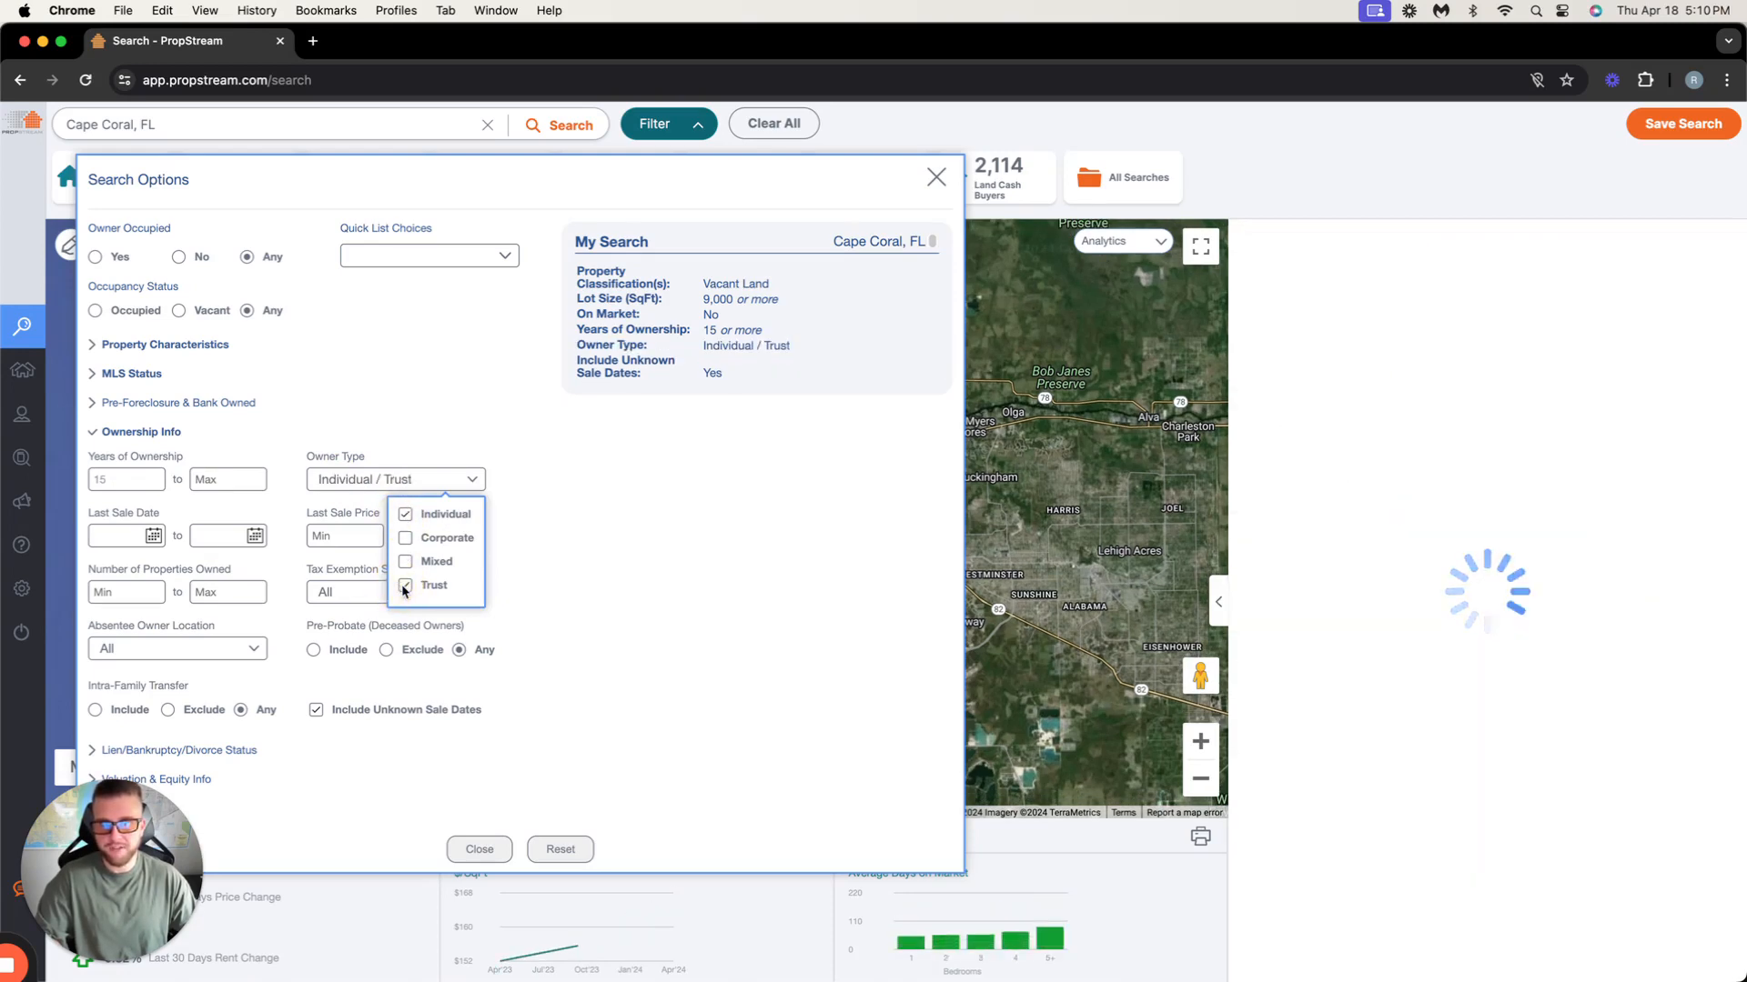
pyautogui.click(380, 485)
pyautogui.click(1395, 247)
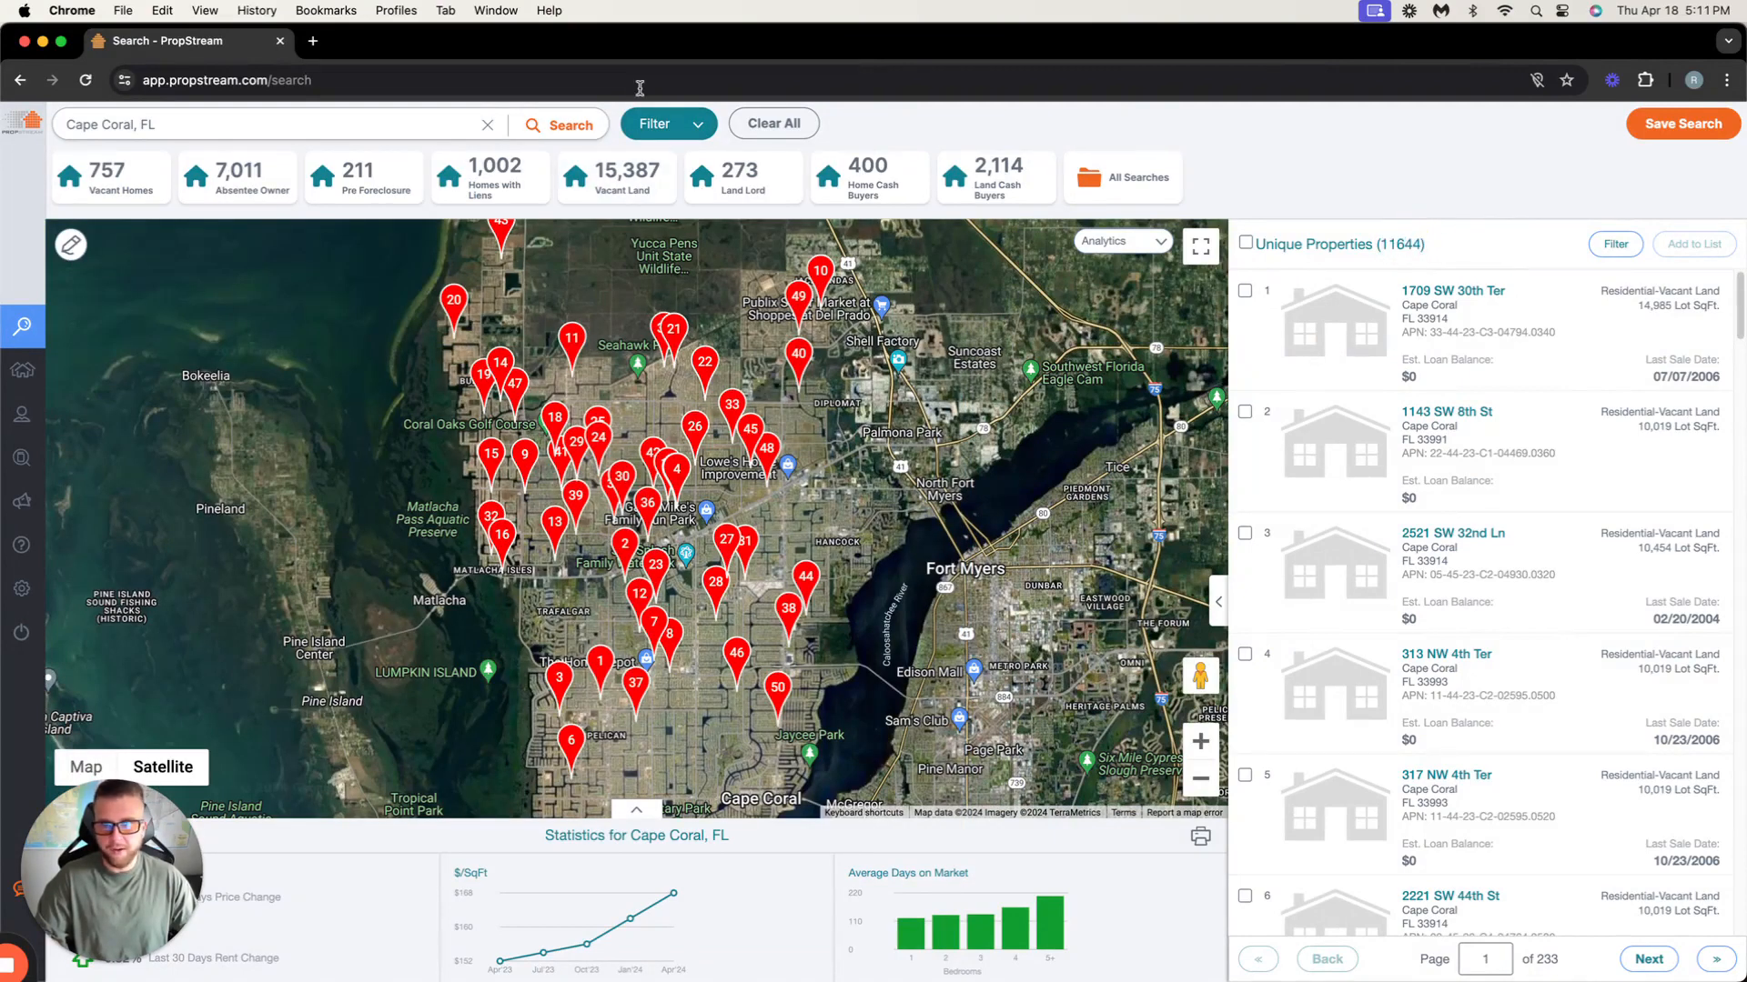
# Limit the number of properties owned to a maximum of 50 in the ownership criteria and close the filter options.
pyautogui.click(657, 123)
pyautogui.click(145, 430)
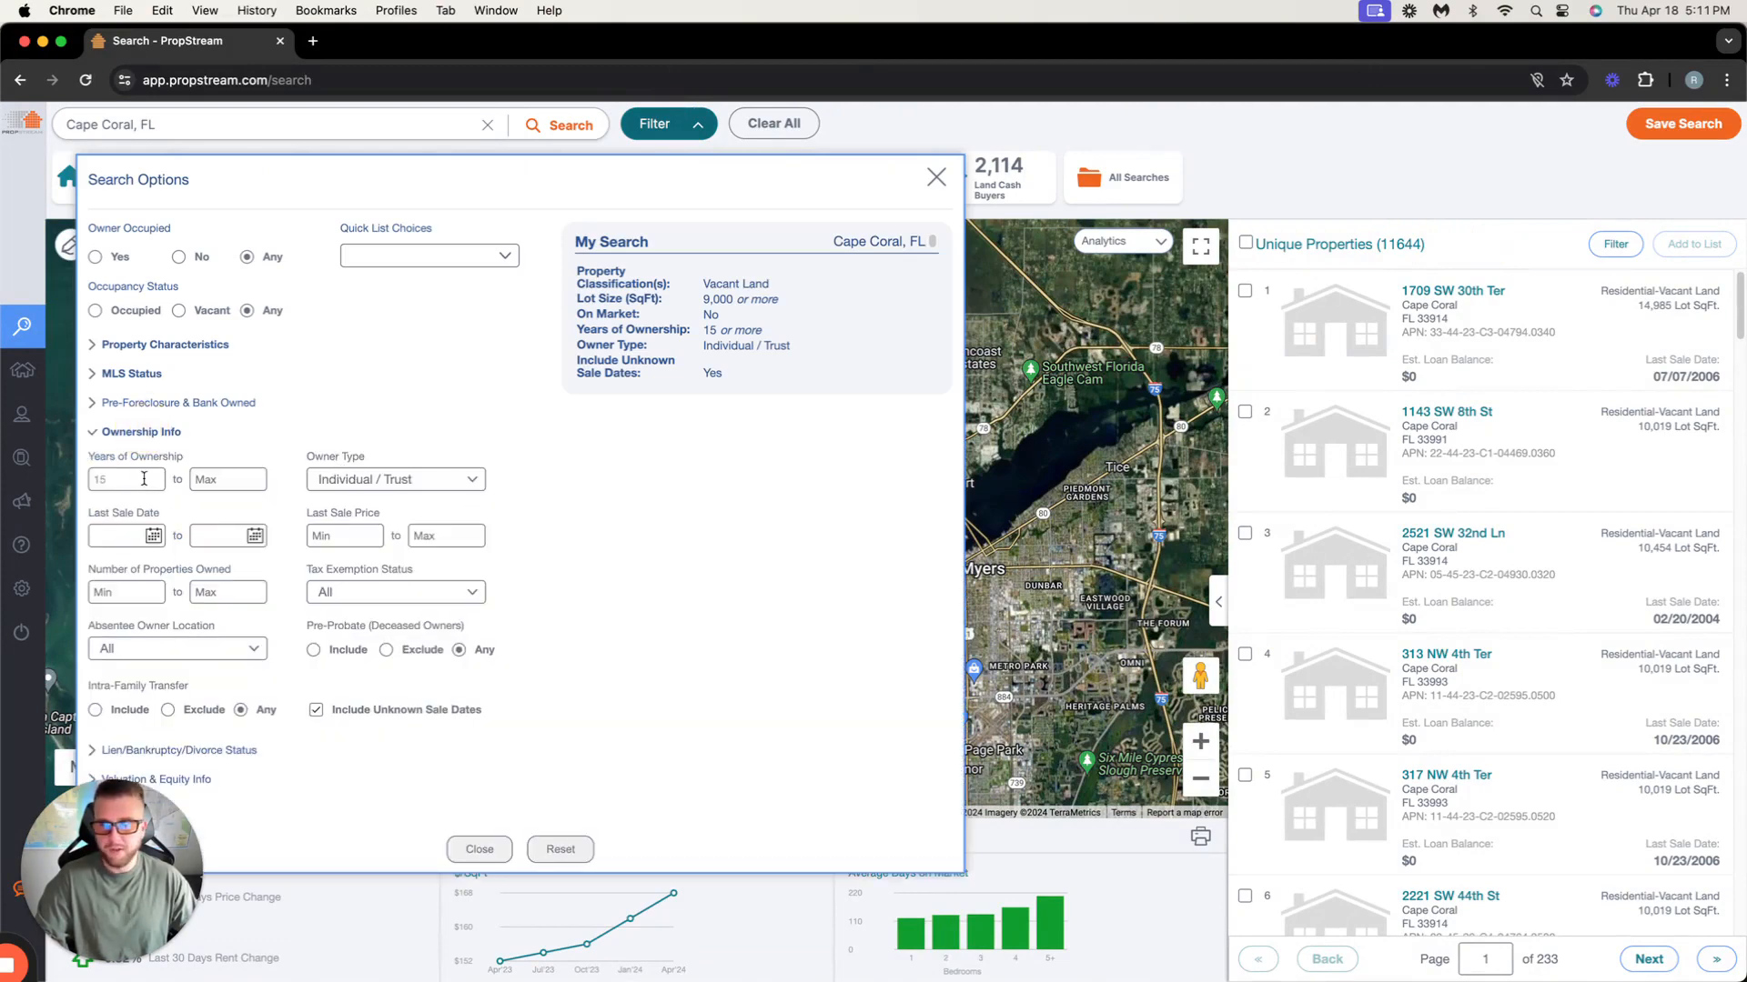
pyautogui.click(227, 595)
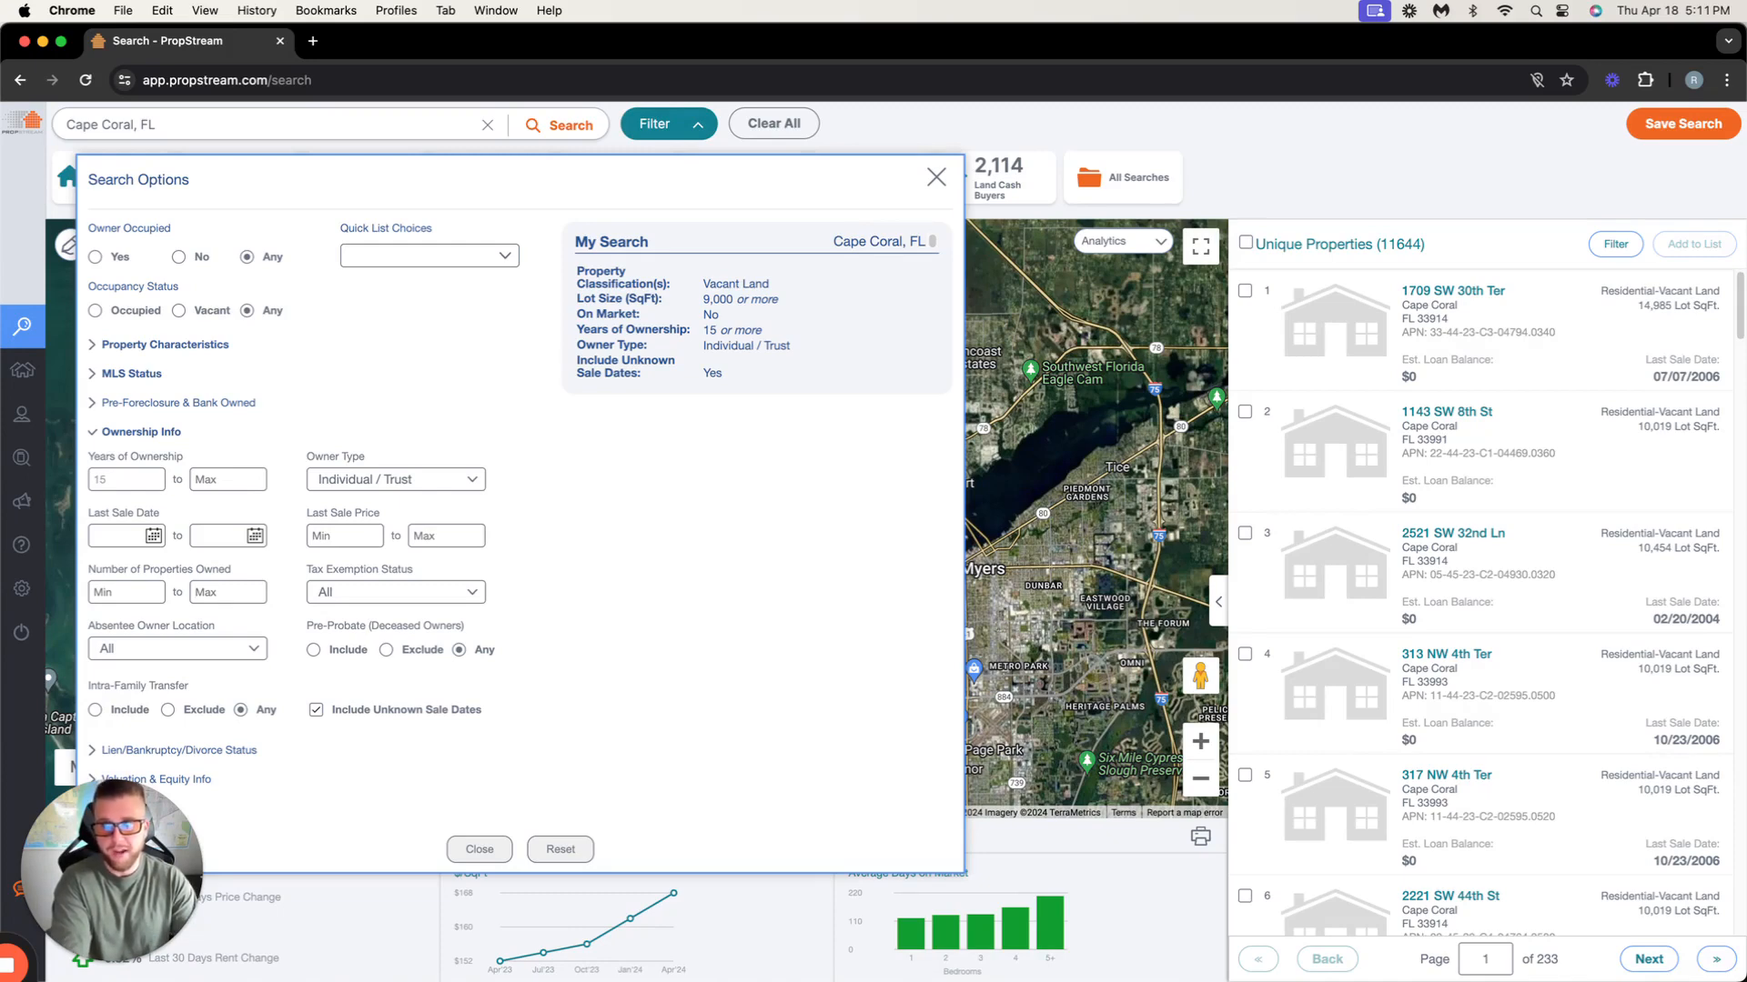
pyautogui.write('50')
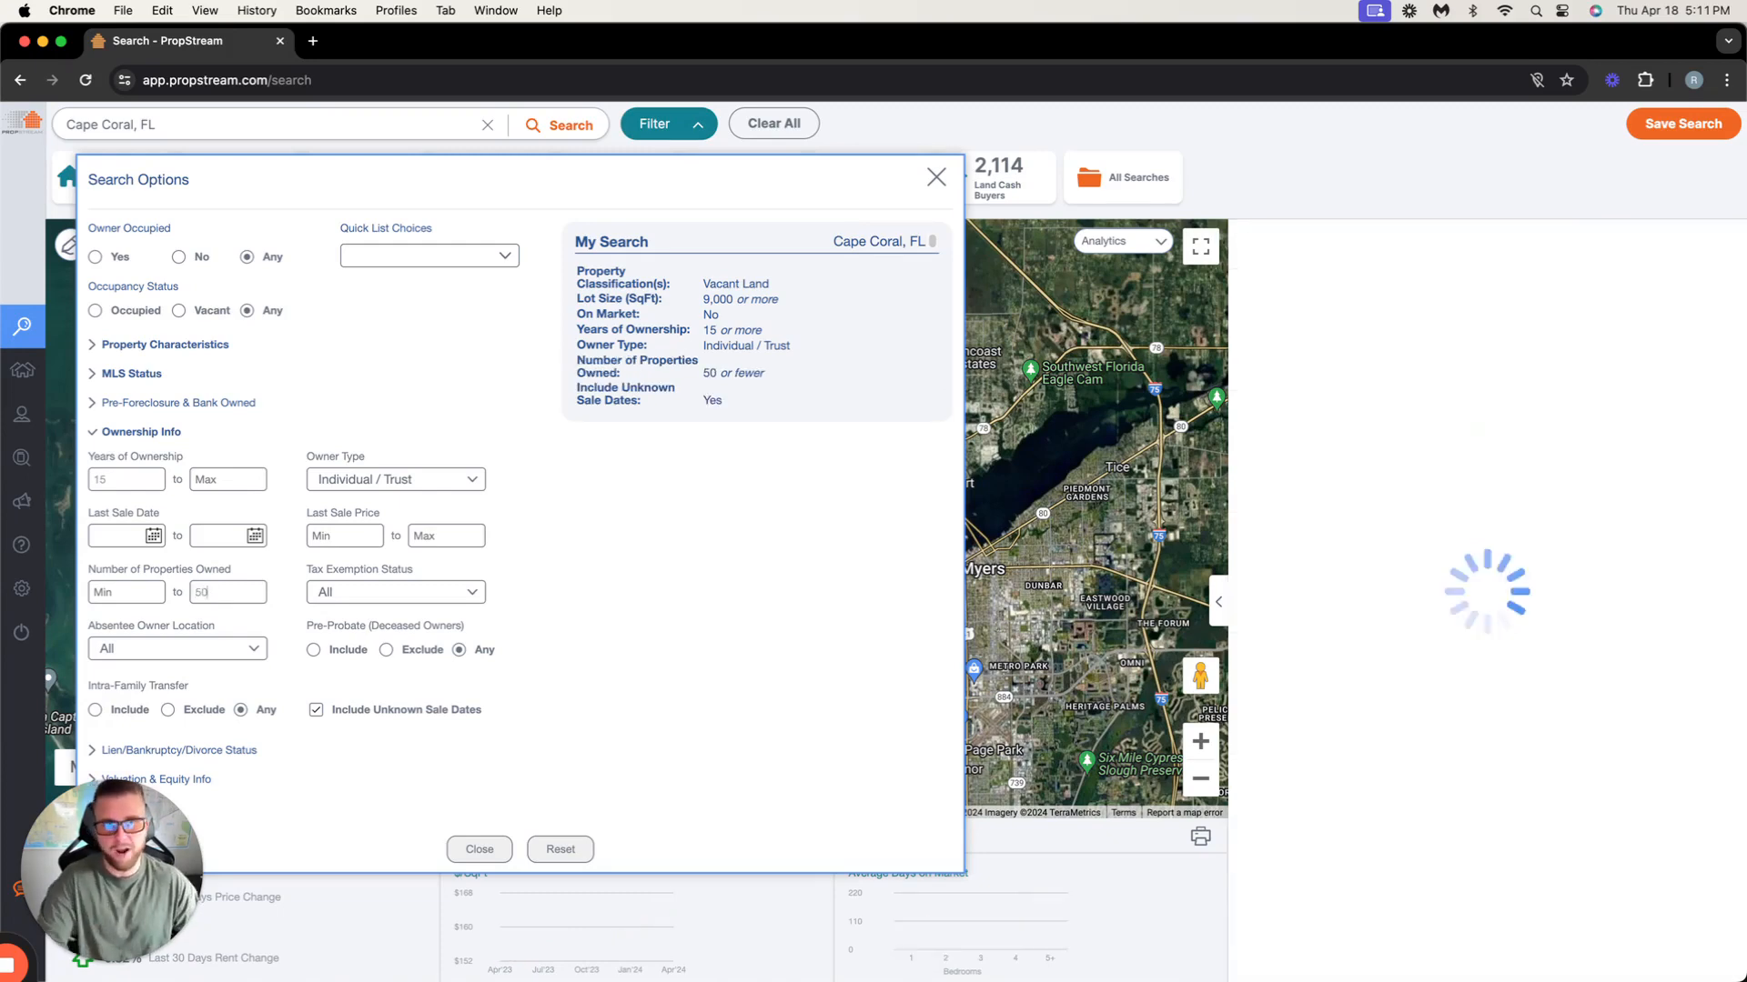
pyautogui.click(234, 589)
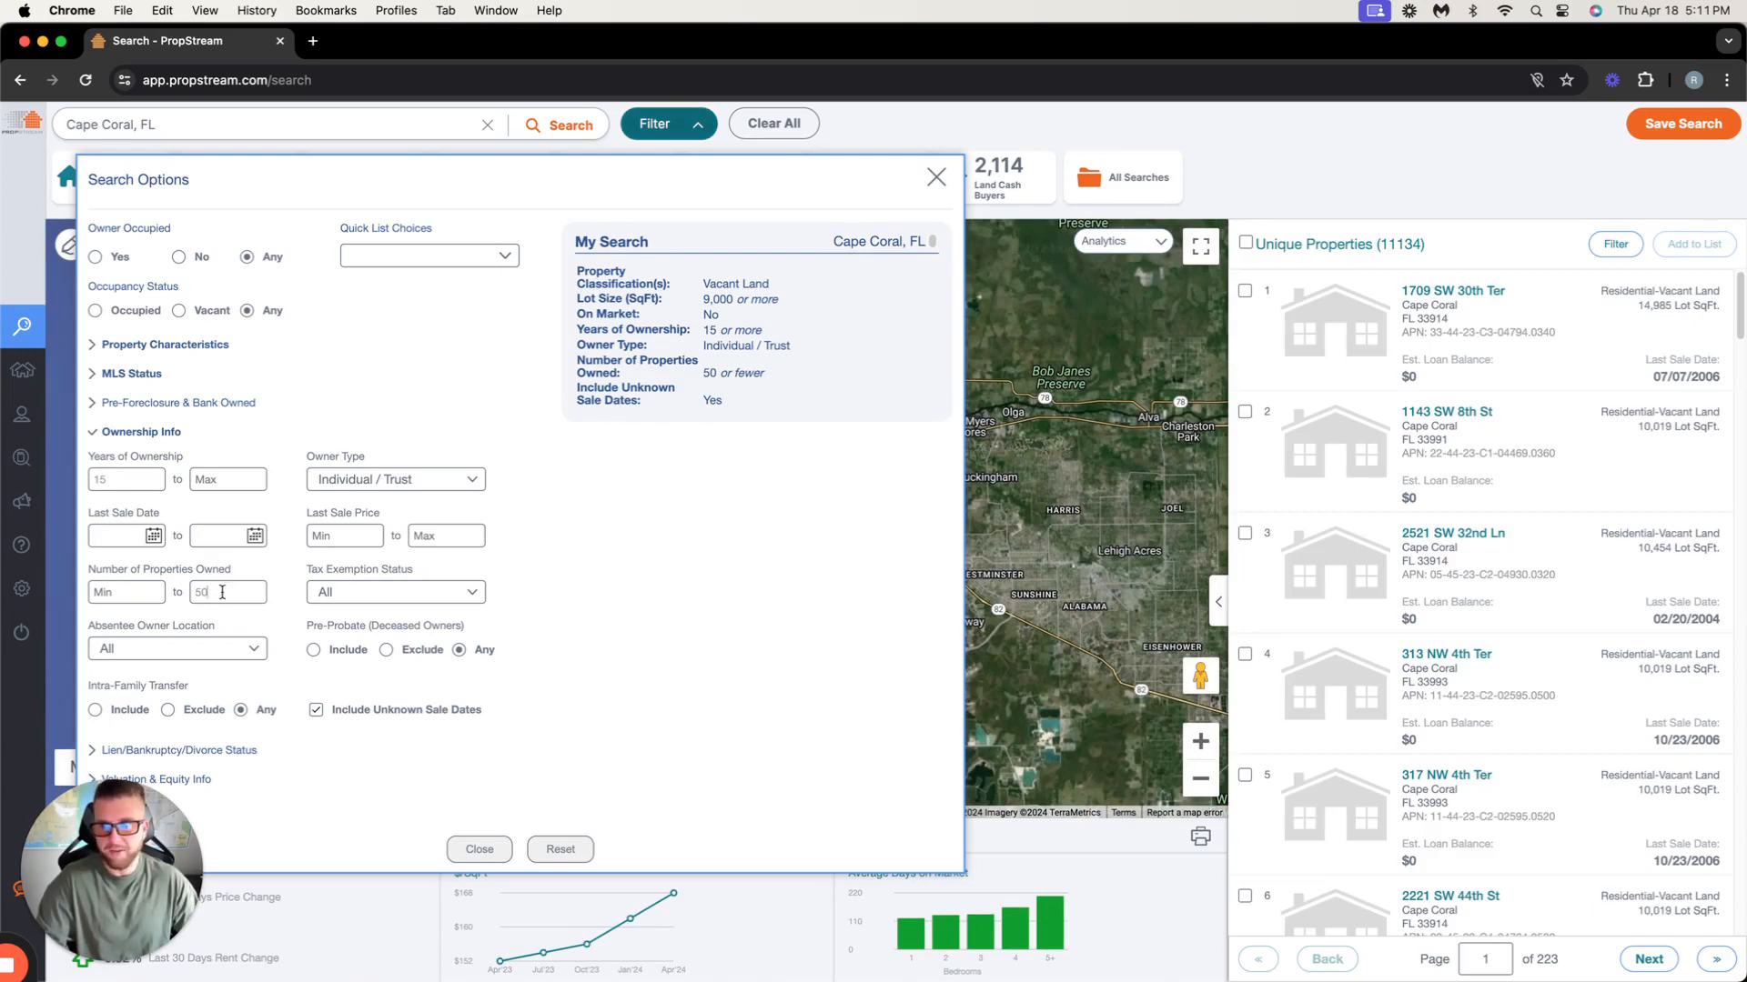
pyautogui.click(1387, 245)
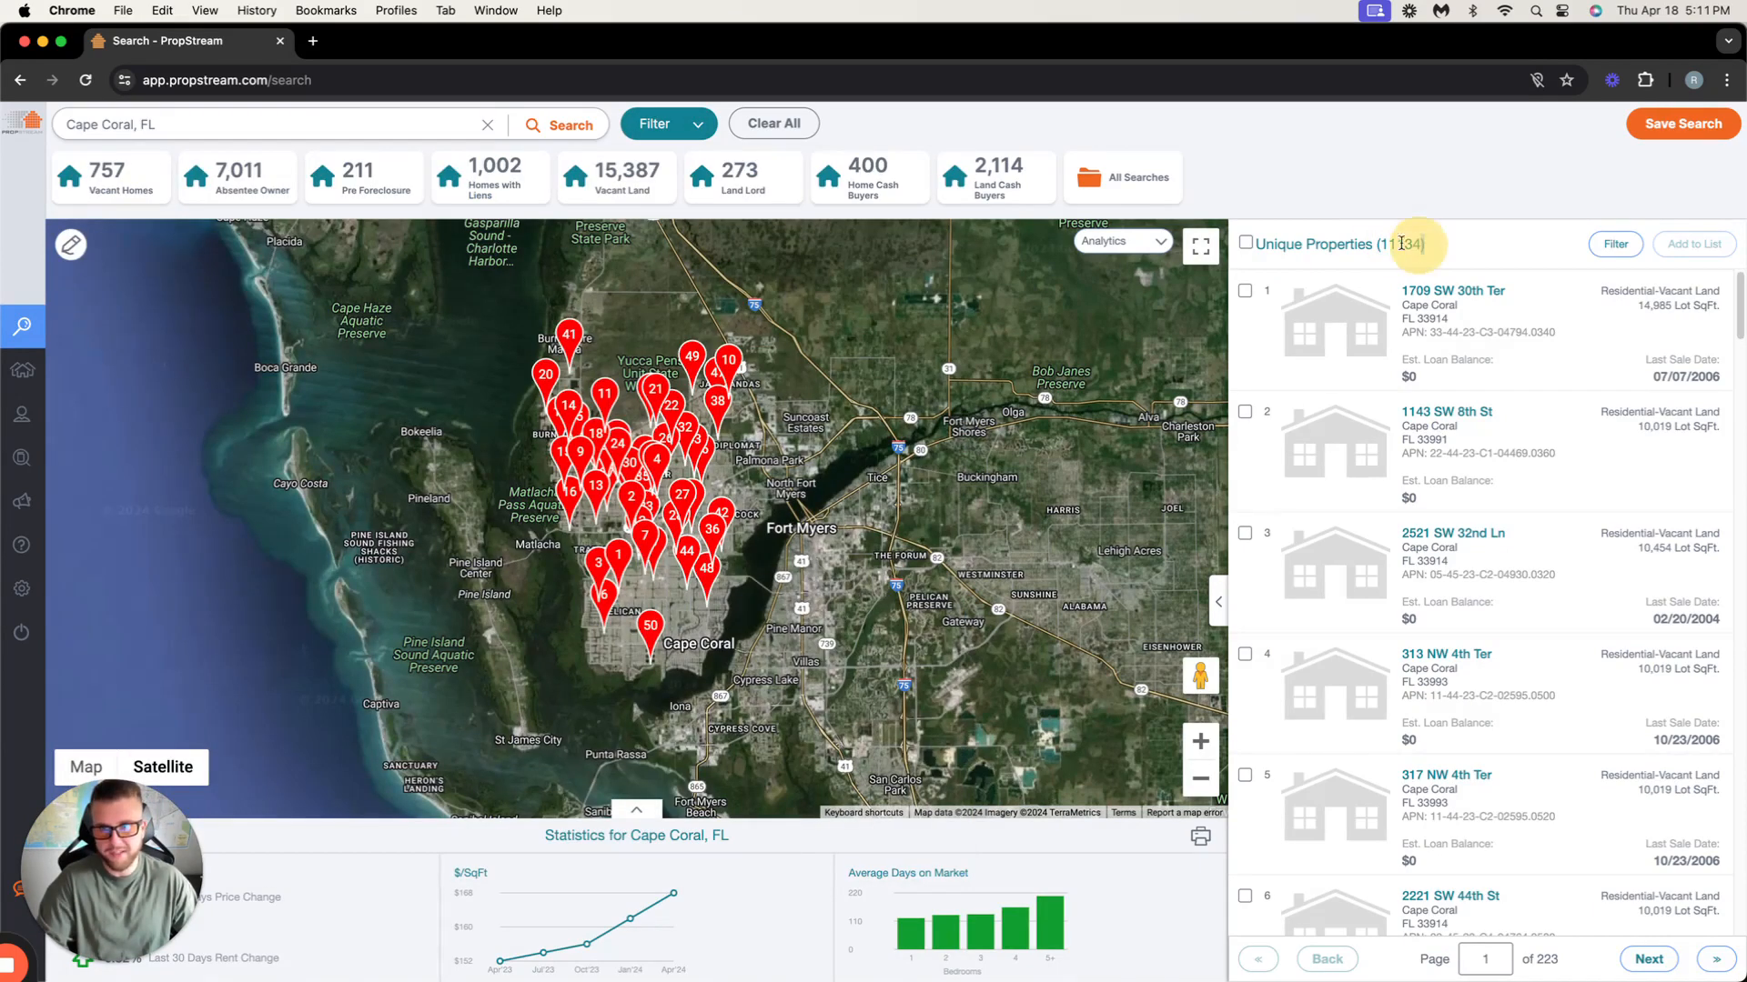
pyautogui.click(668, 123)
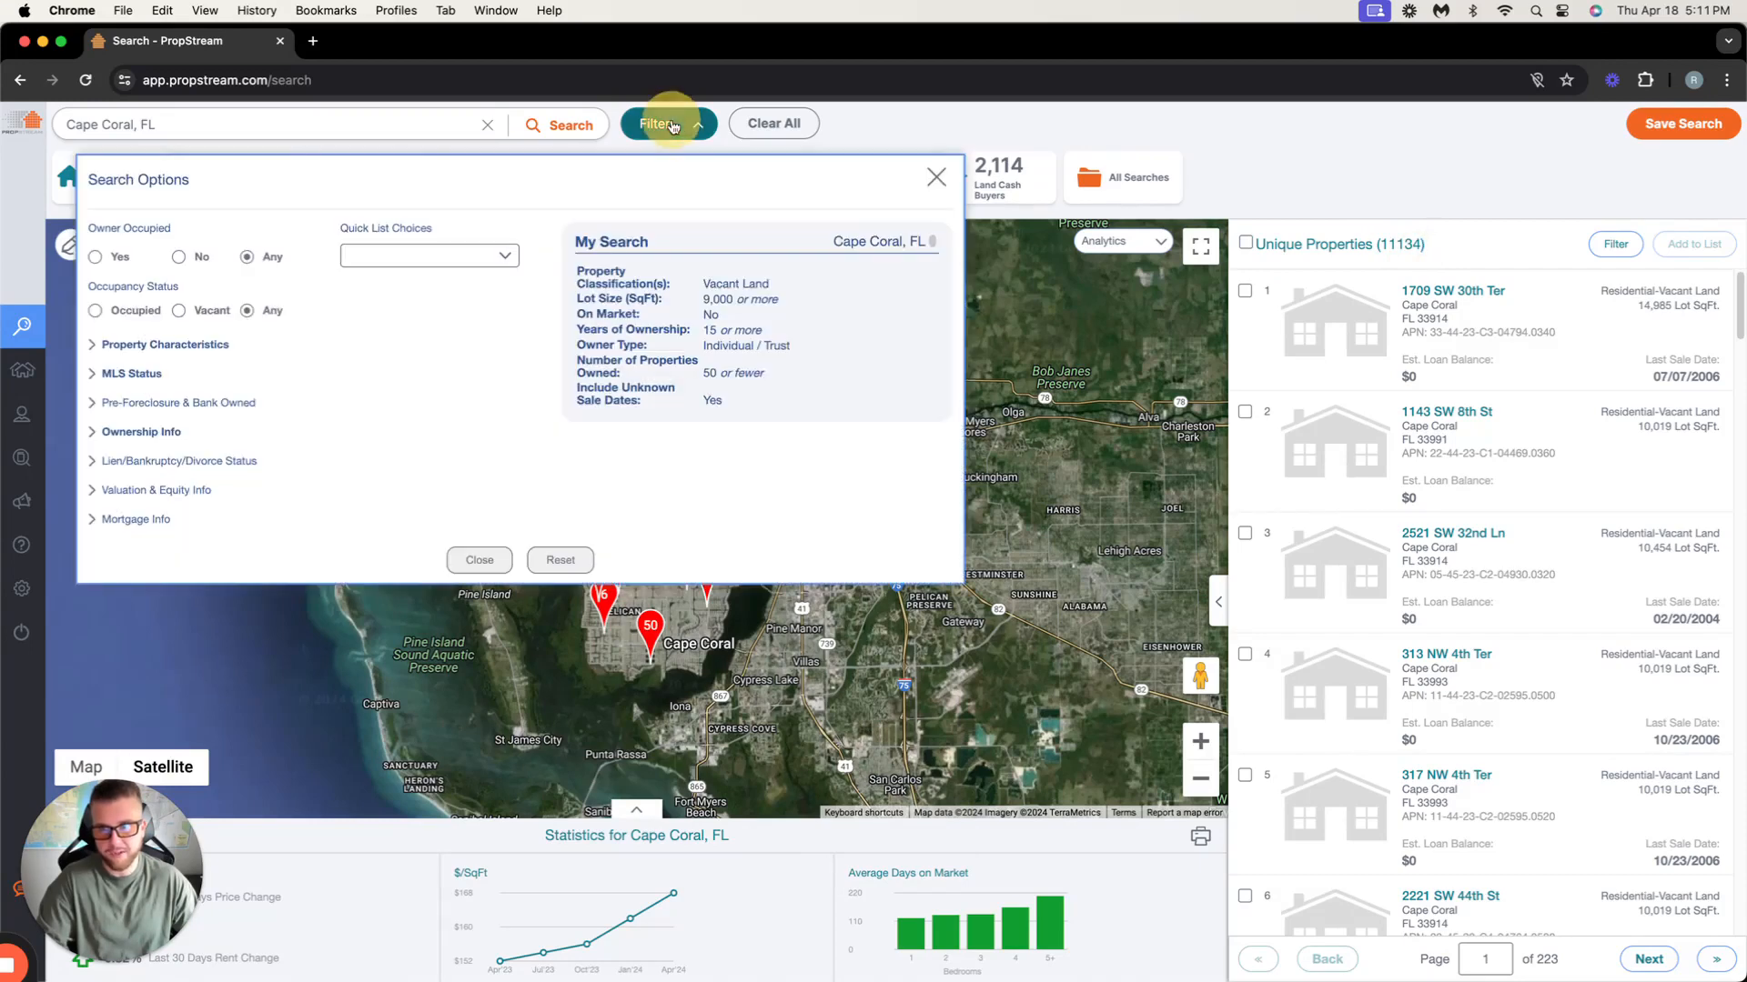
pyautogui.click(137, 435)
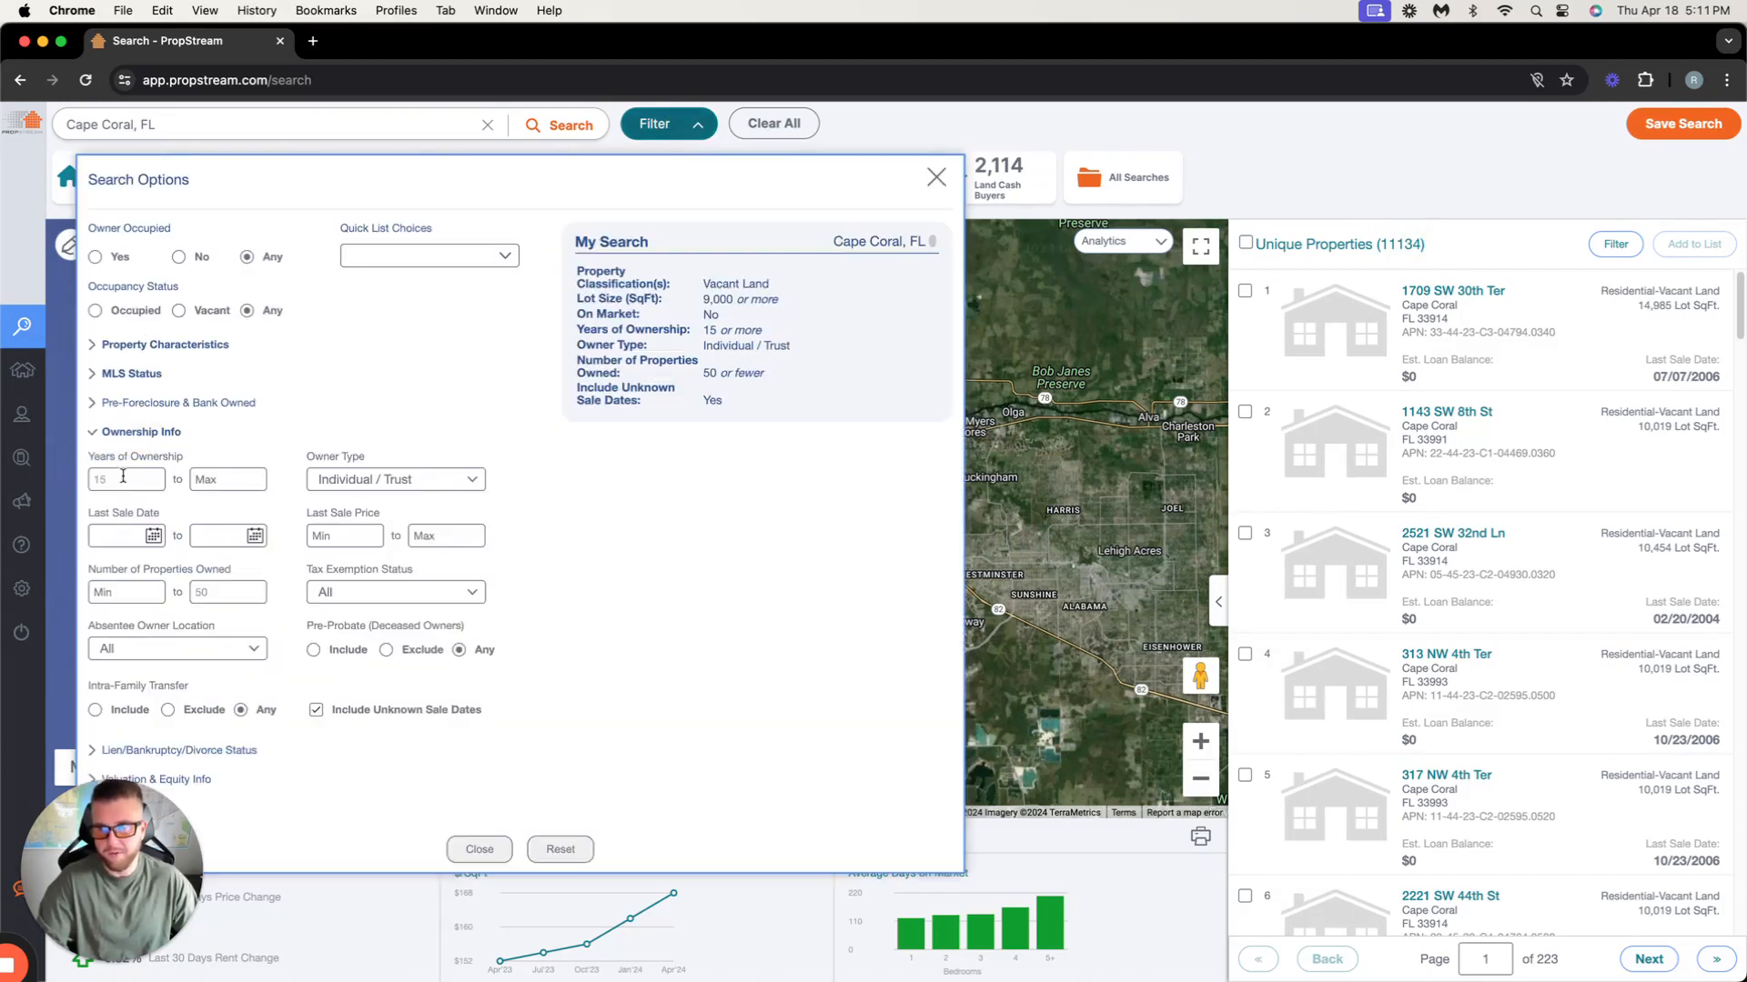
pyautogui.click(123, 477)
pyautogui.click(146, 432)
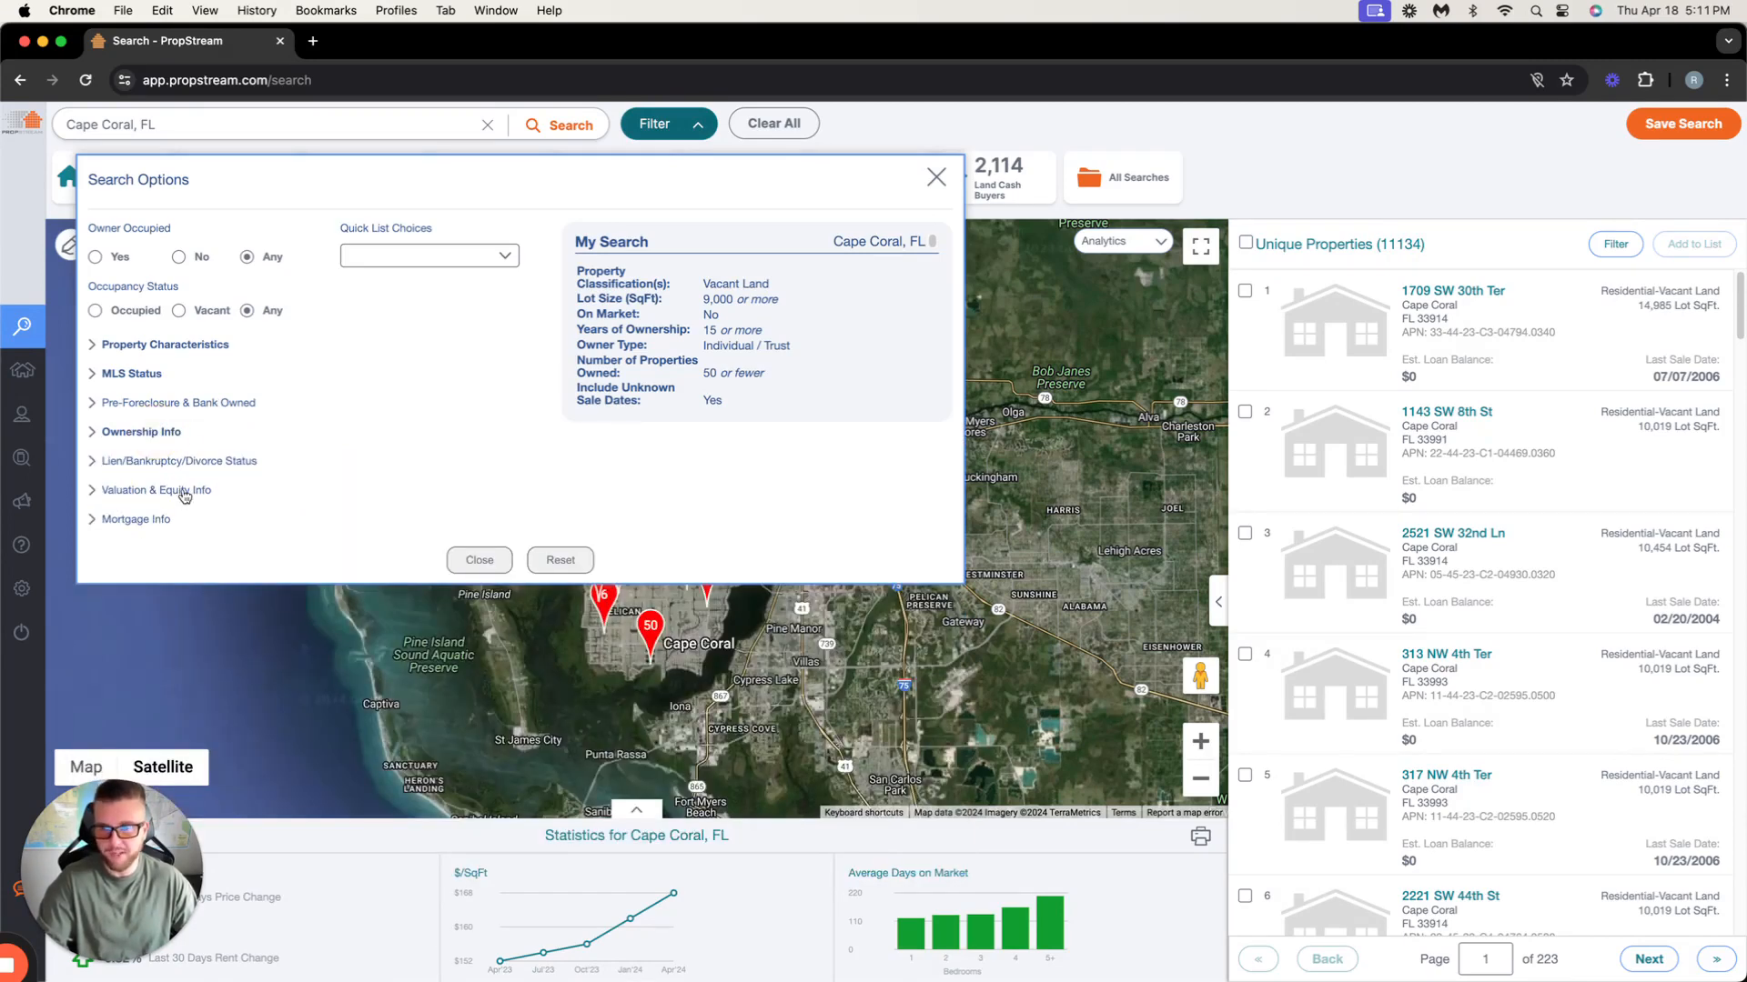
pyautogui.click(132, 433)
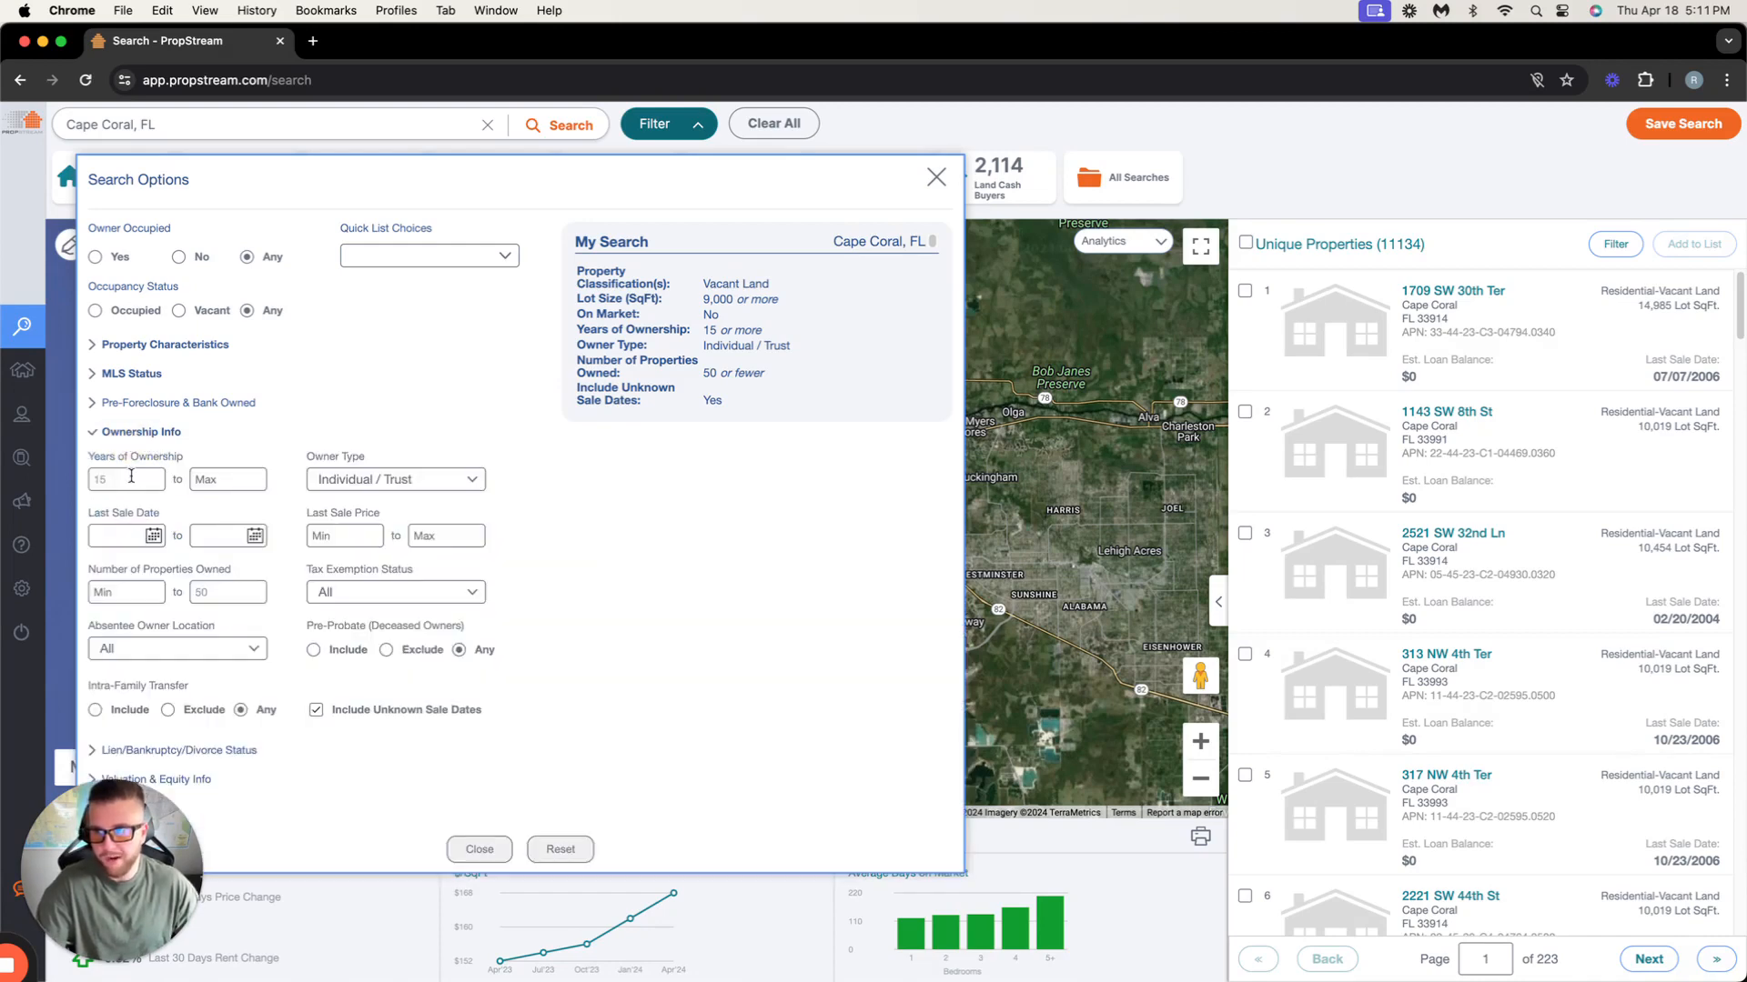
pyautogui.click(69, 474)
# Try lowering the minimum years of ownership to 8 in the ownership criteria.
pyautogui.click(681, 121)
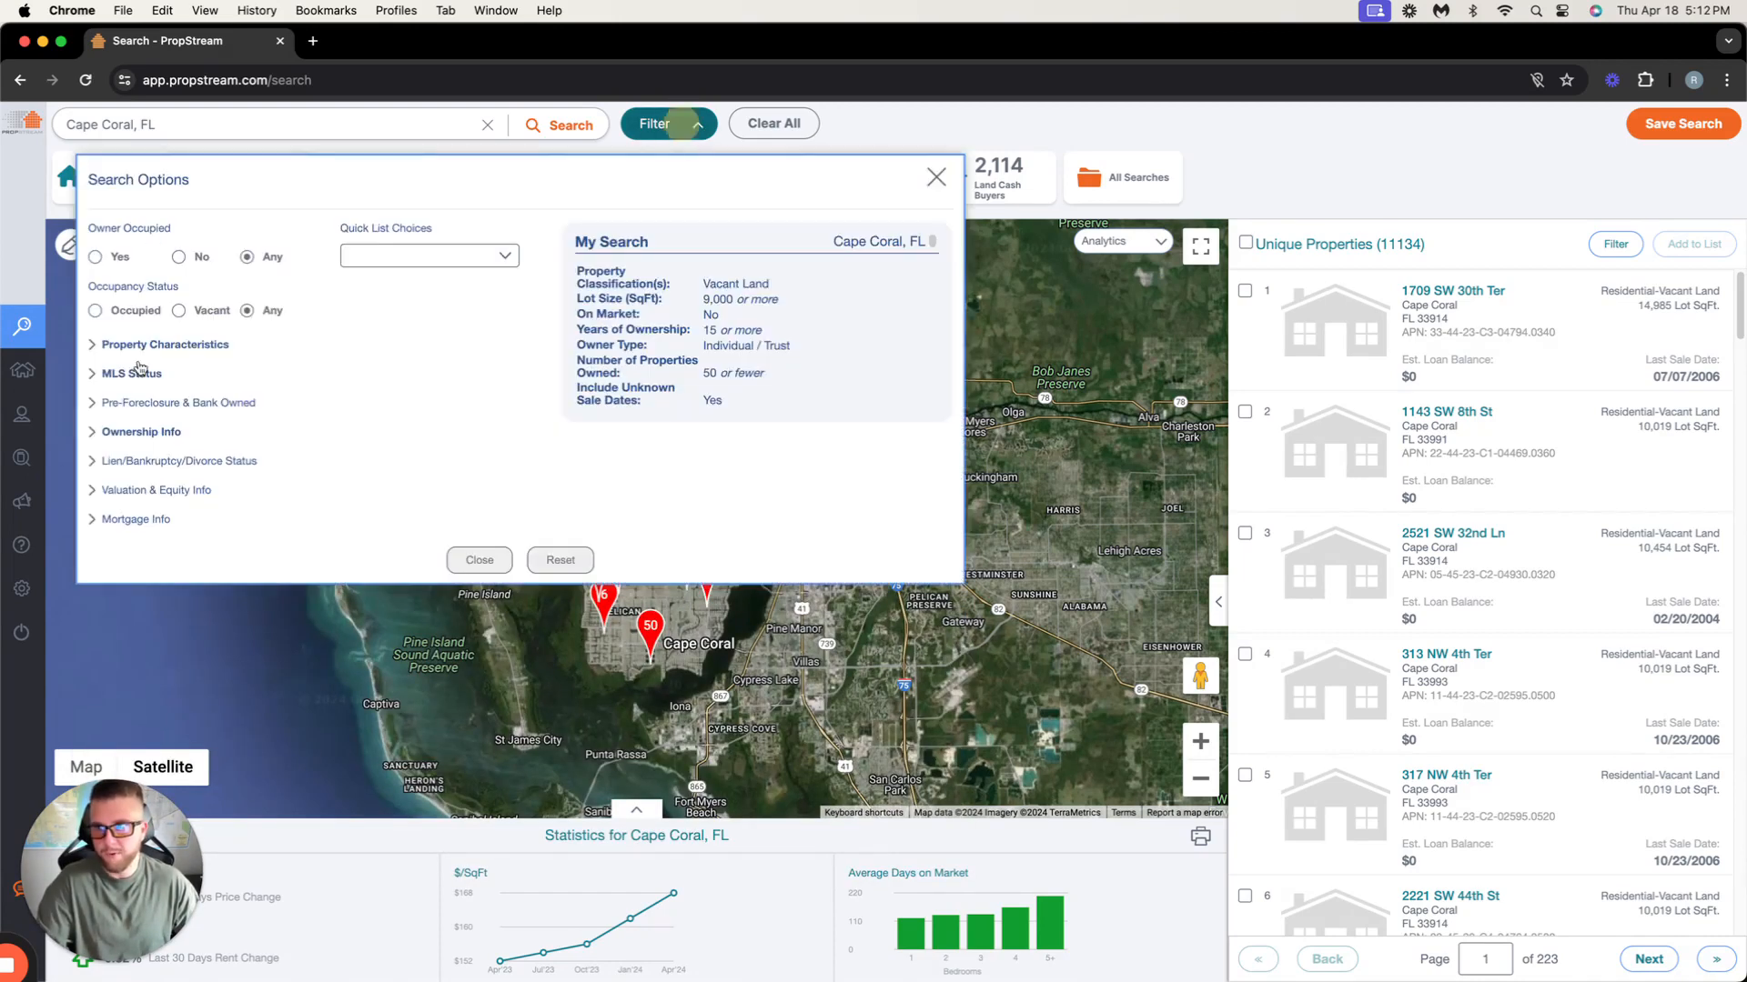
pyautogui.click(139, 432)
pyautogui.click(134, 477)
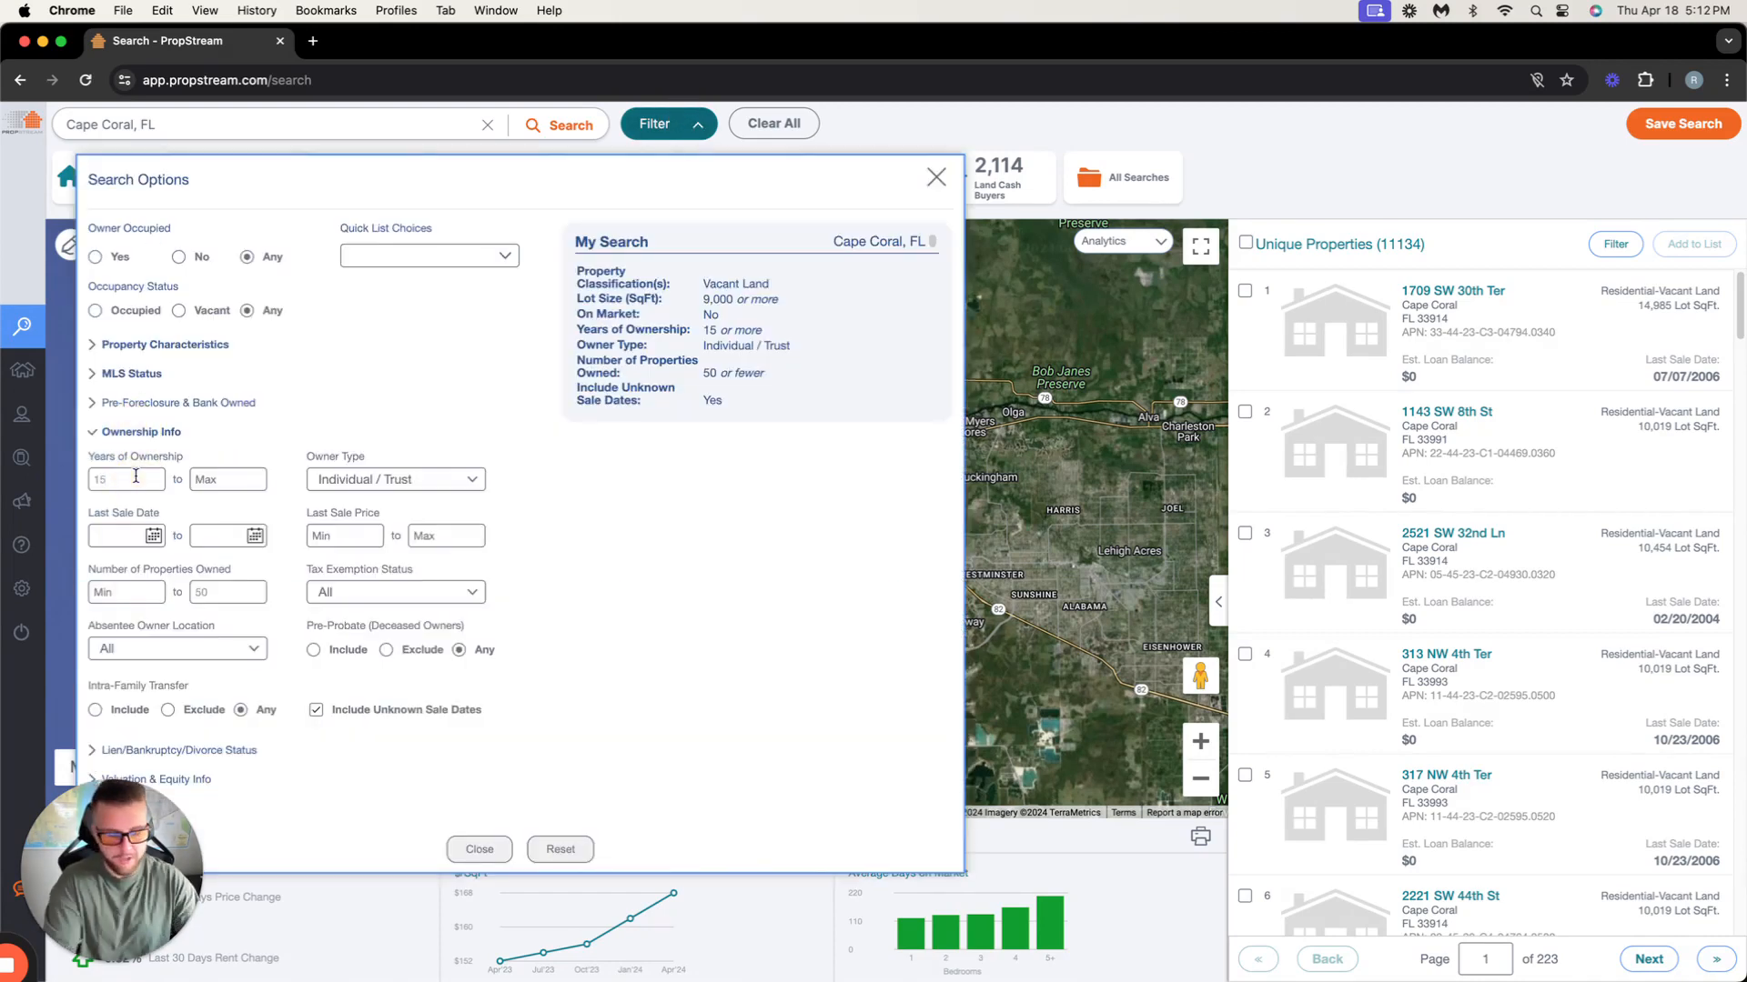
pyautogui.press('BackSpace')
pyautogui.press('BackSpace')
pyautogui.write('8')
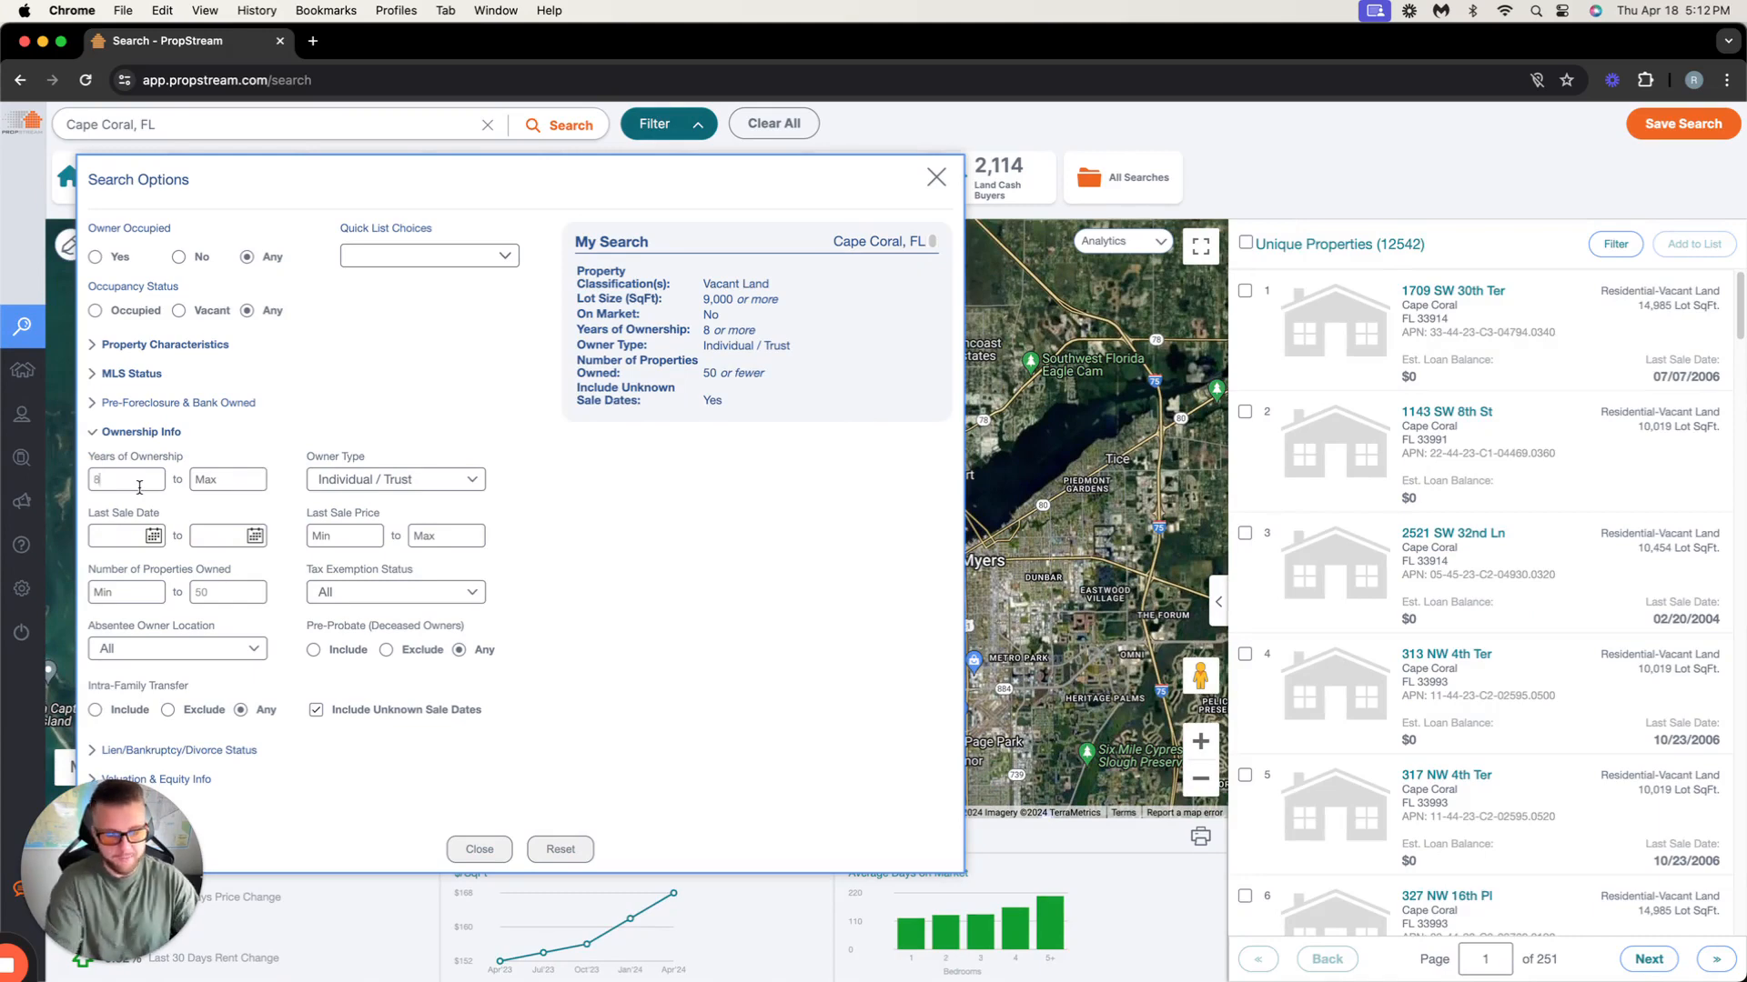
# Restore the minimum years of ownership to 15 and collapse the ownership criteria.
pyautogui.press('BackSpace')
pyautogui.write('15')
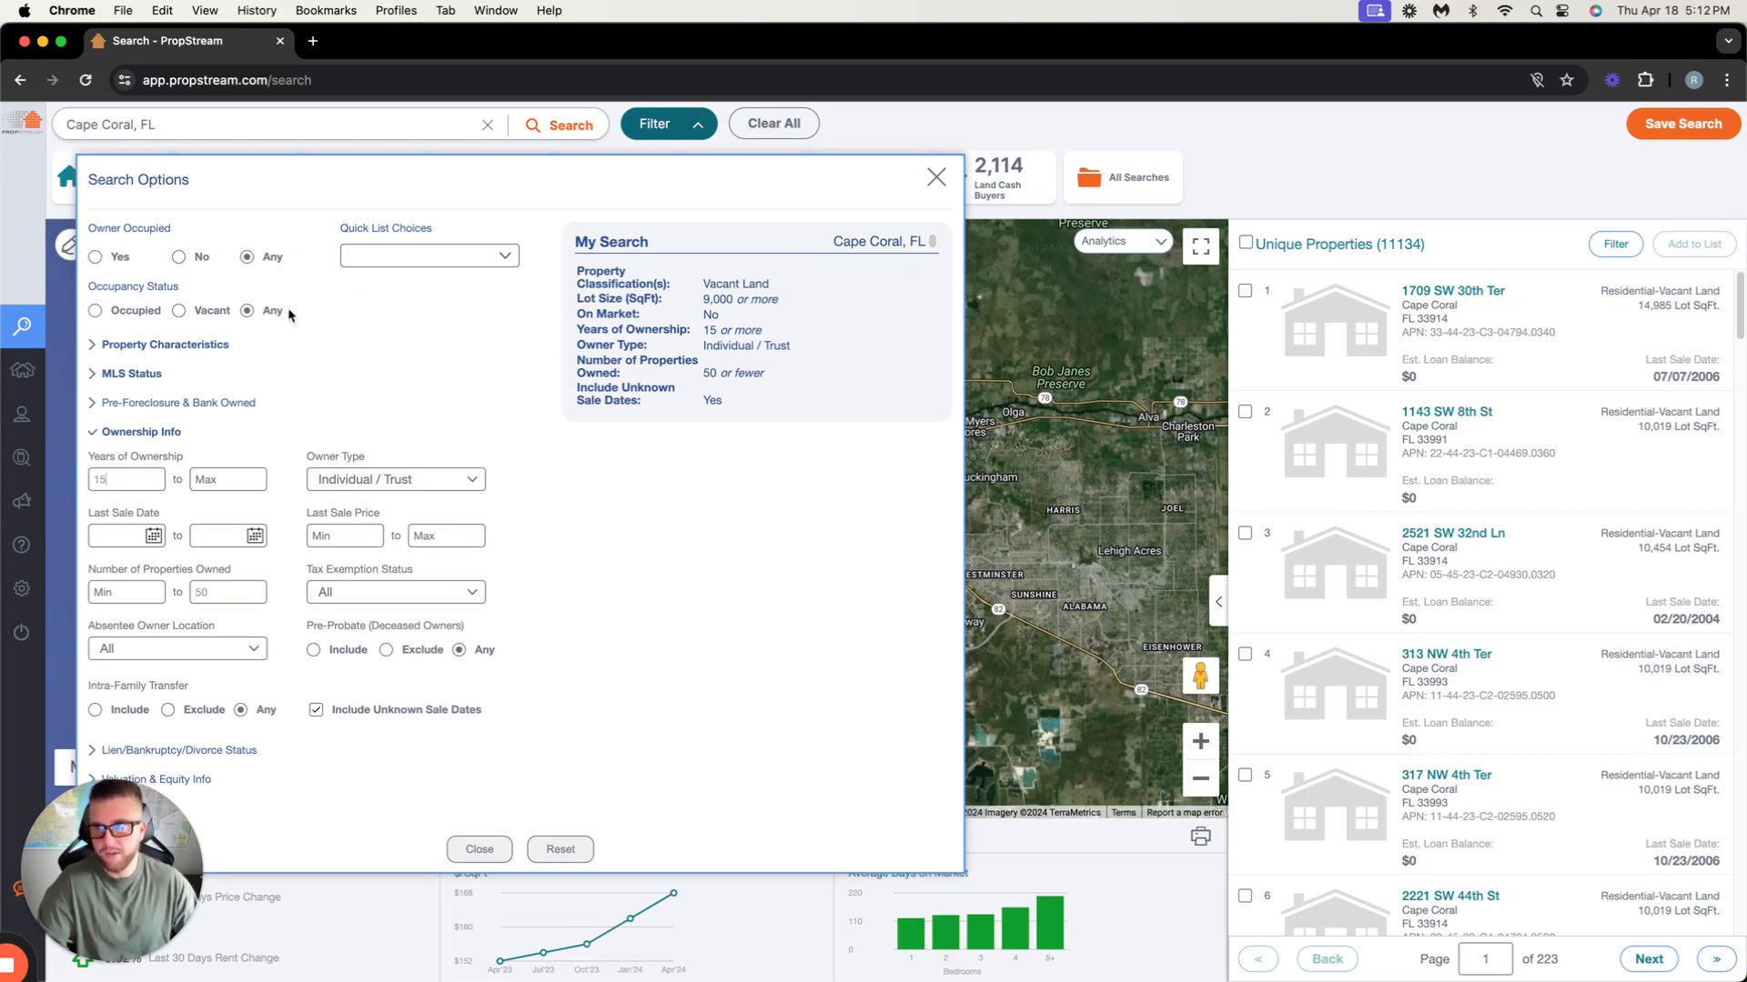
pyautogui.click(153, 433)
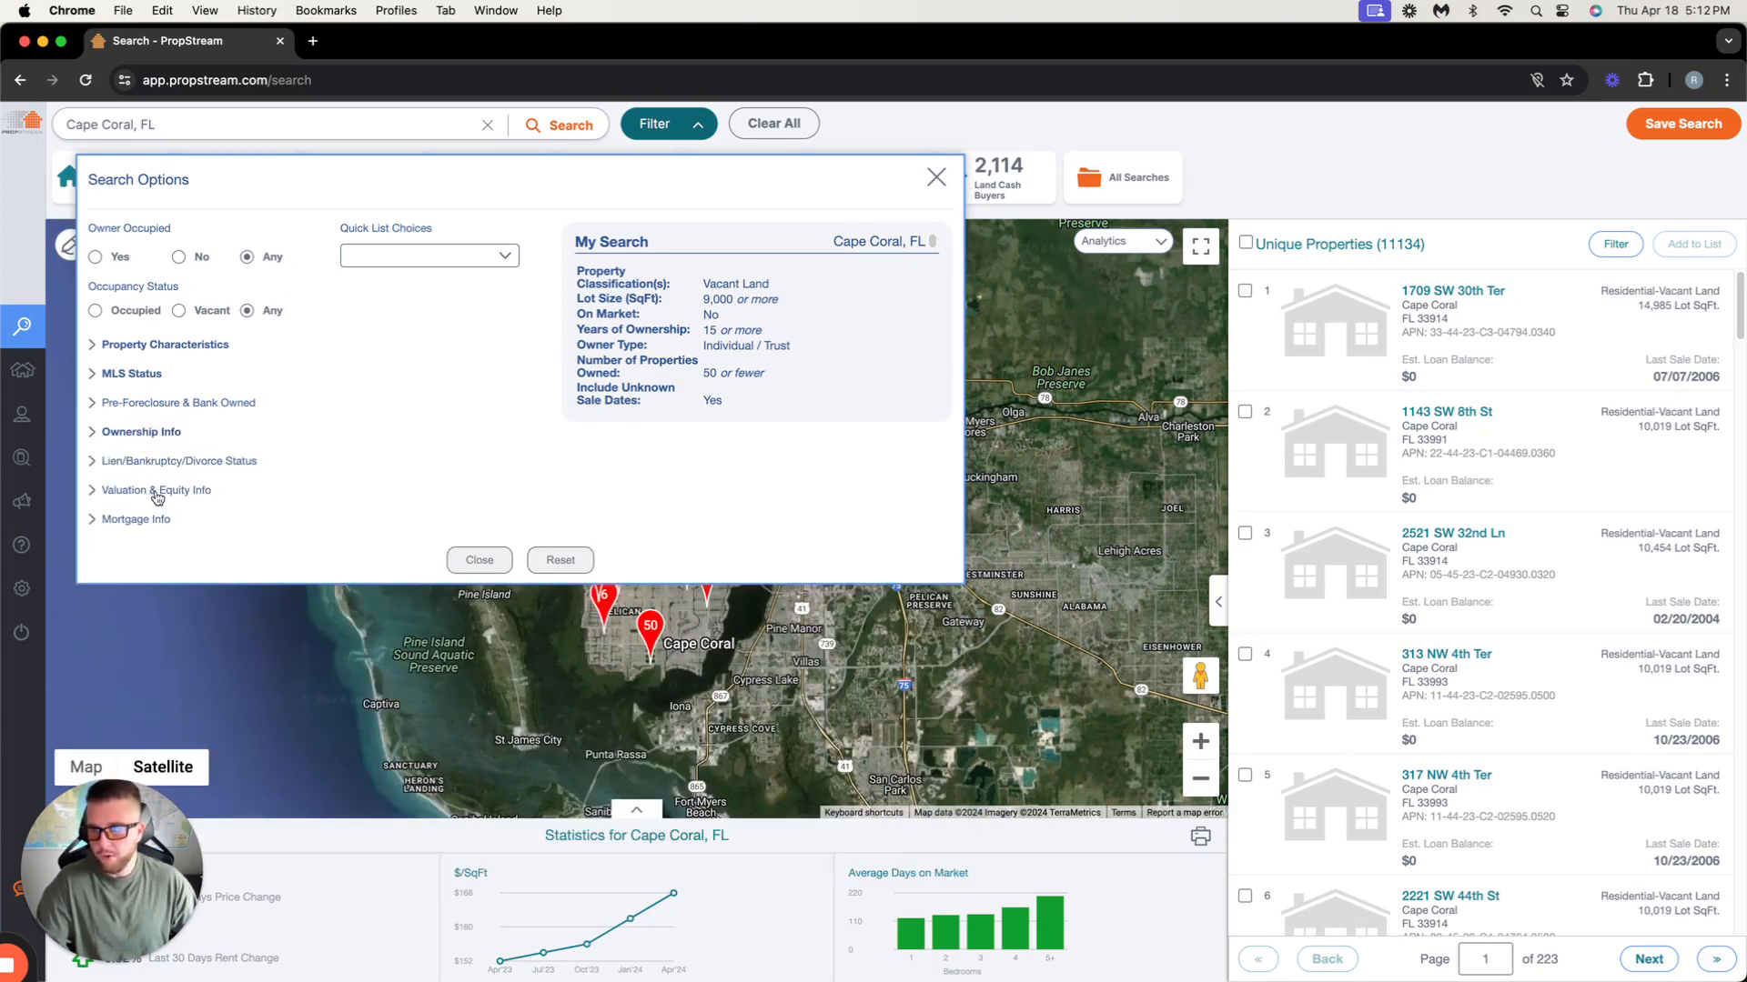
# Try capping the open mortgage remaining balance at 0 in the mortgage criteria, and clear that limit again.
pyautogui.click(151, 520)
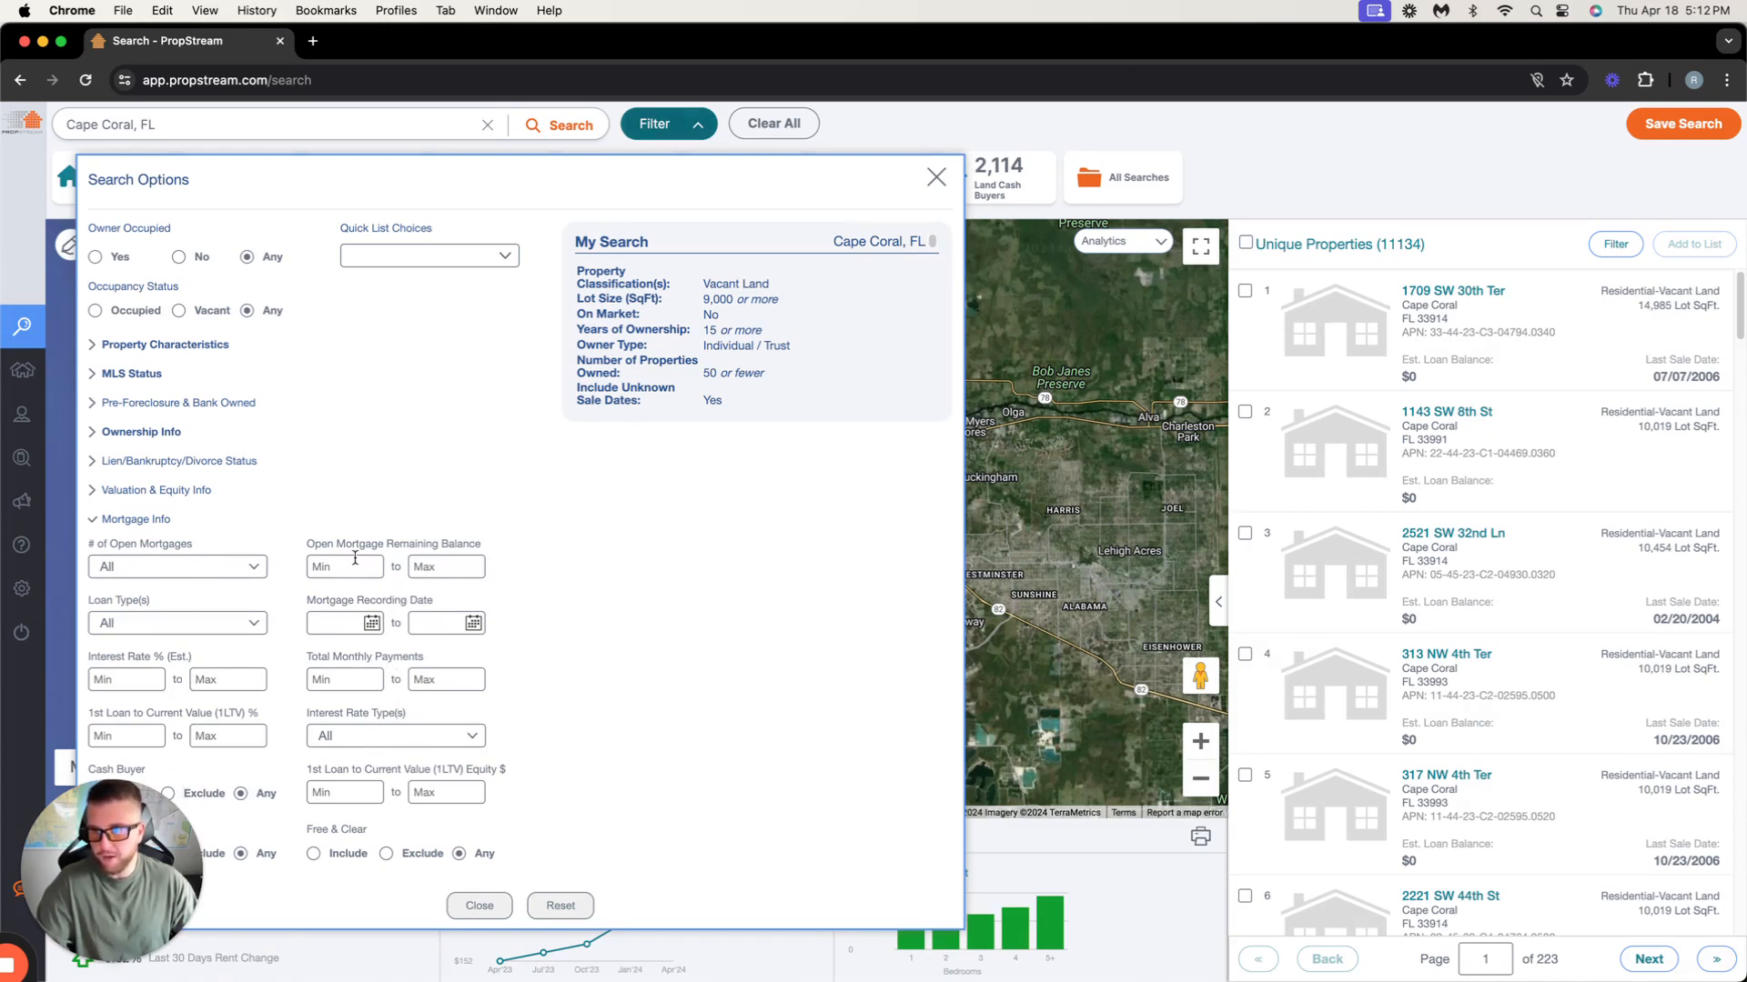
pyautogui.click(438, 568)
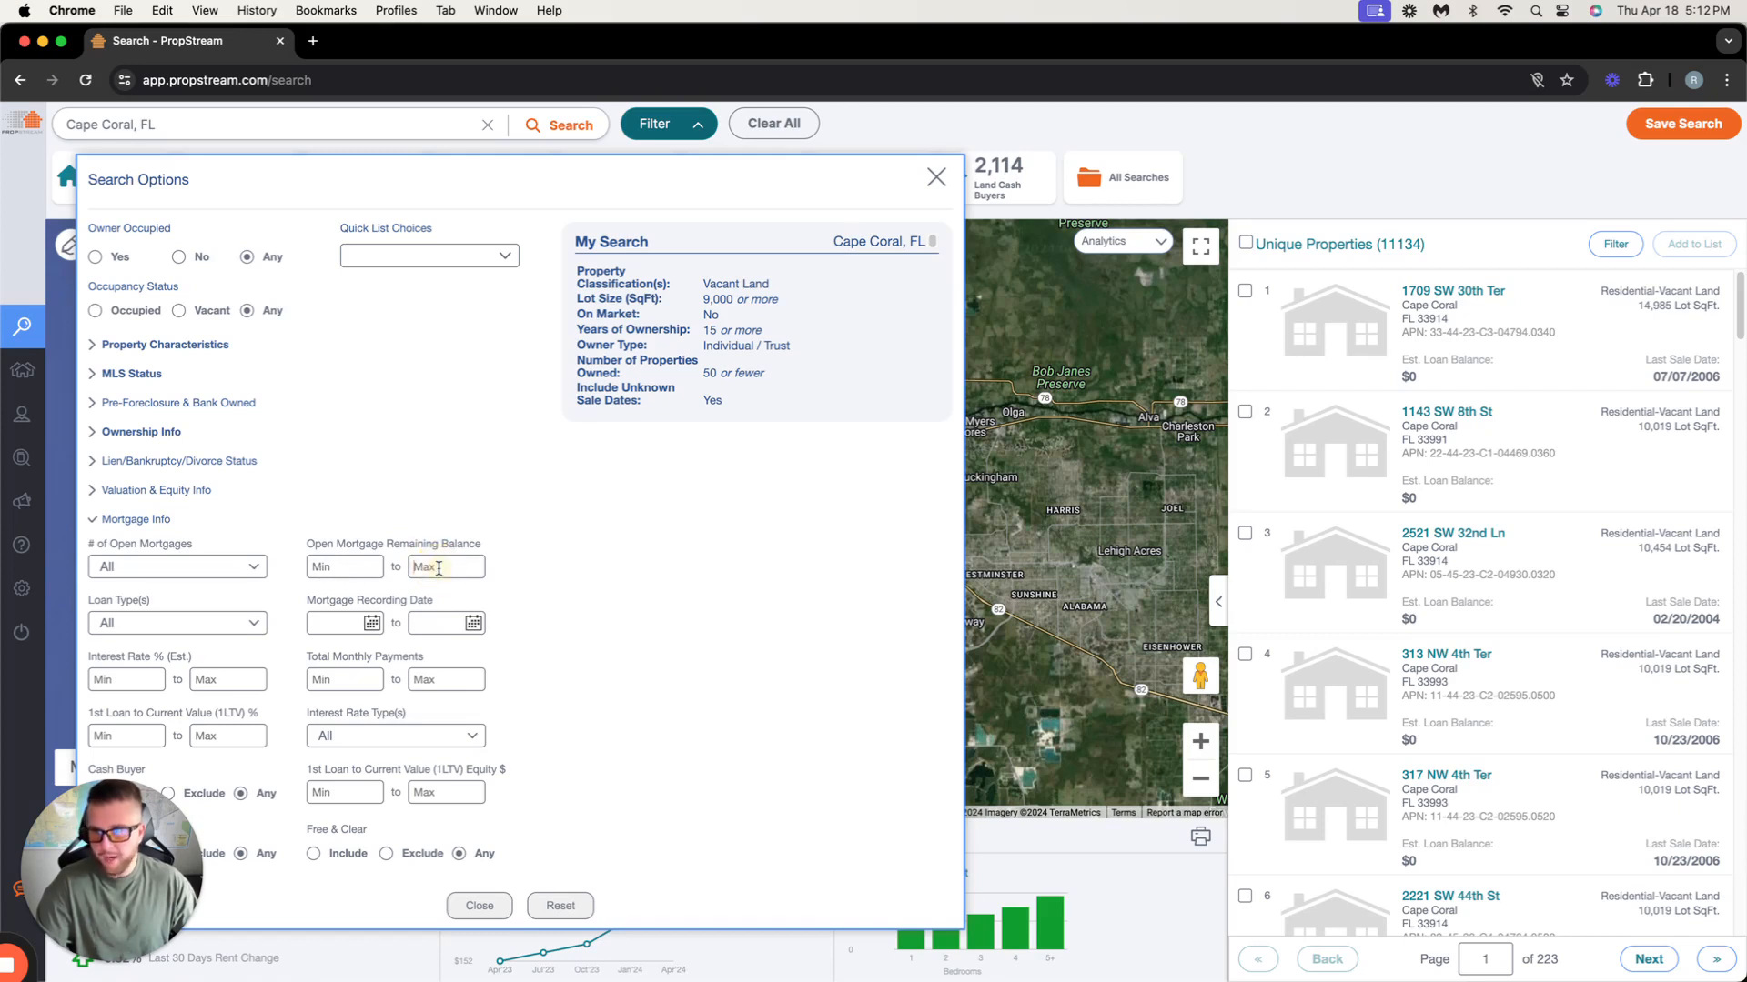
pyautogui.write('0')
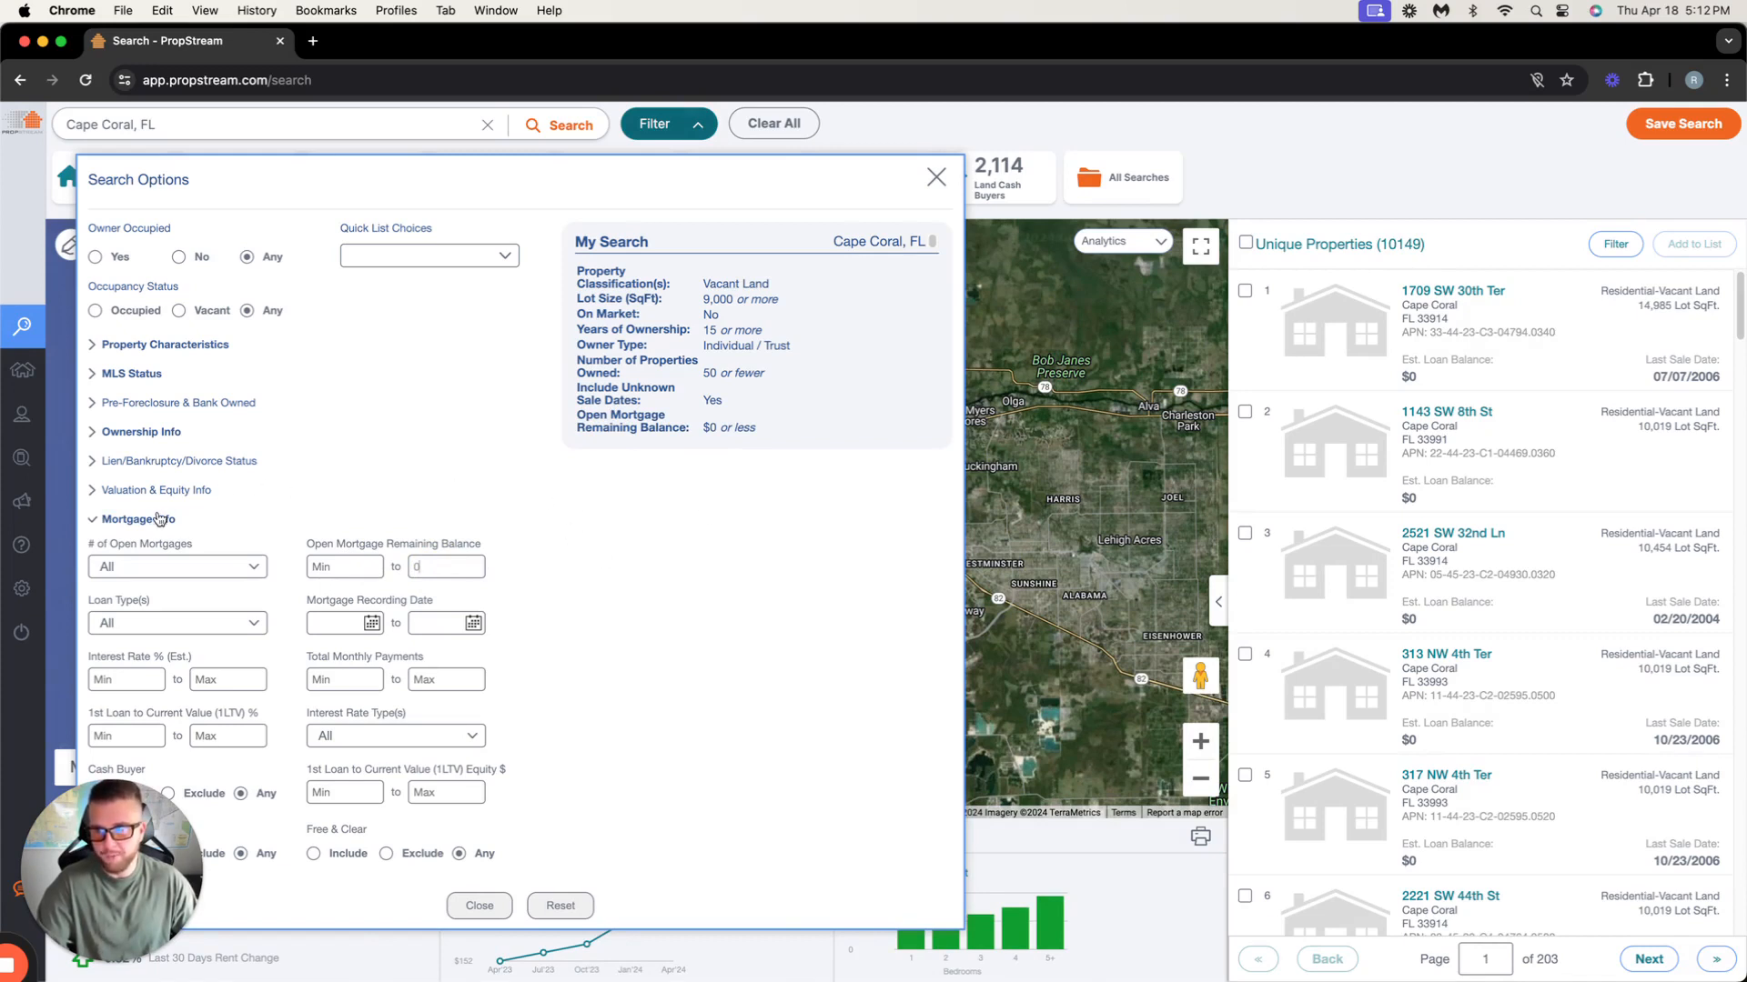
pyautogui.press('BackSpace')
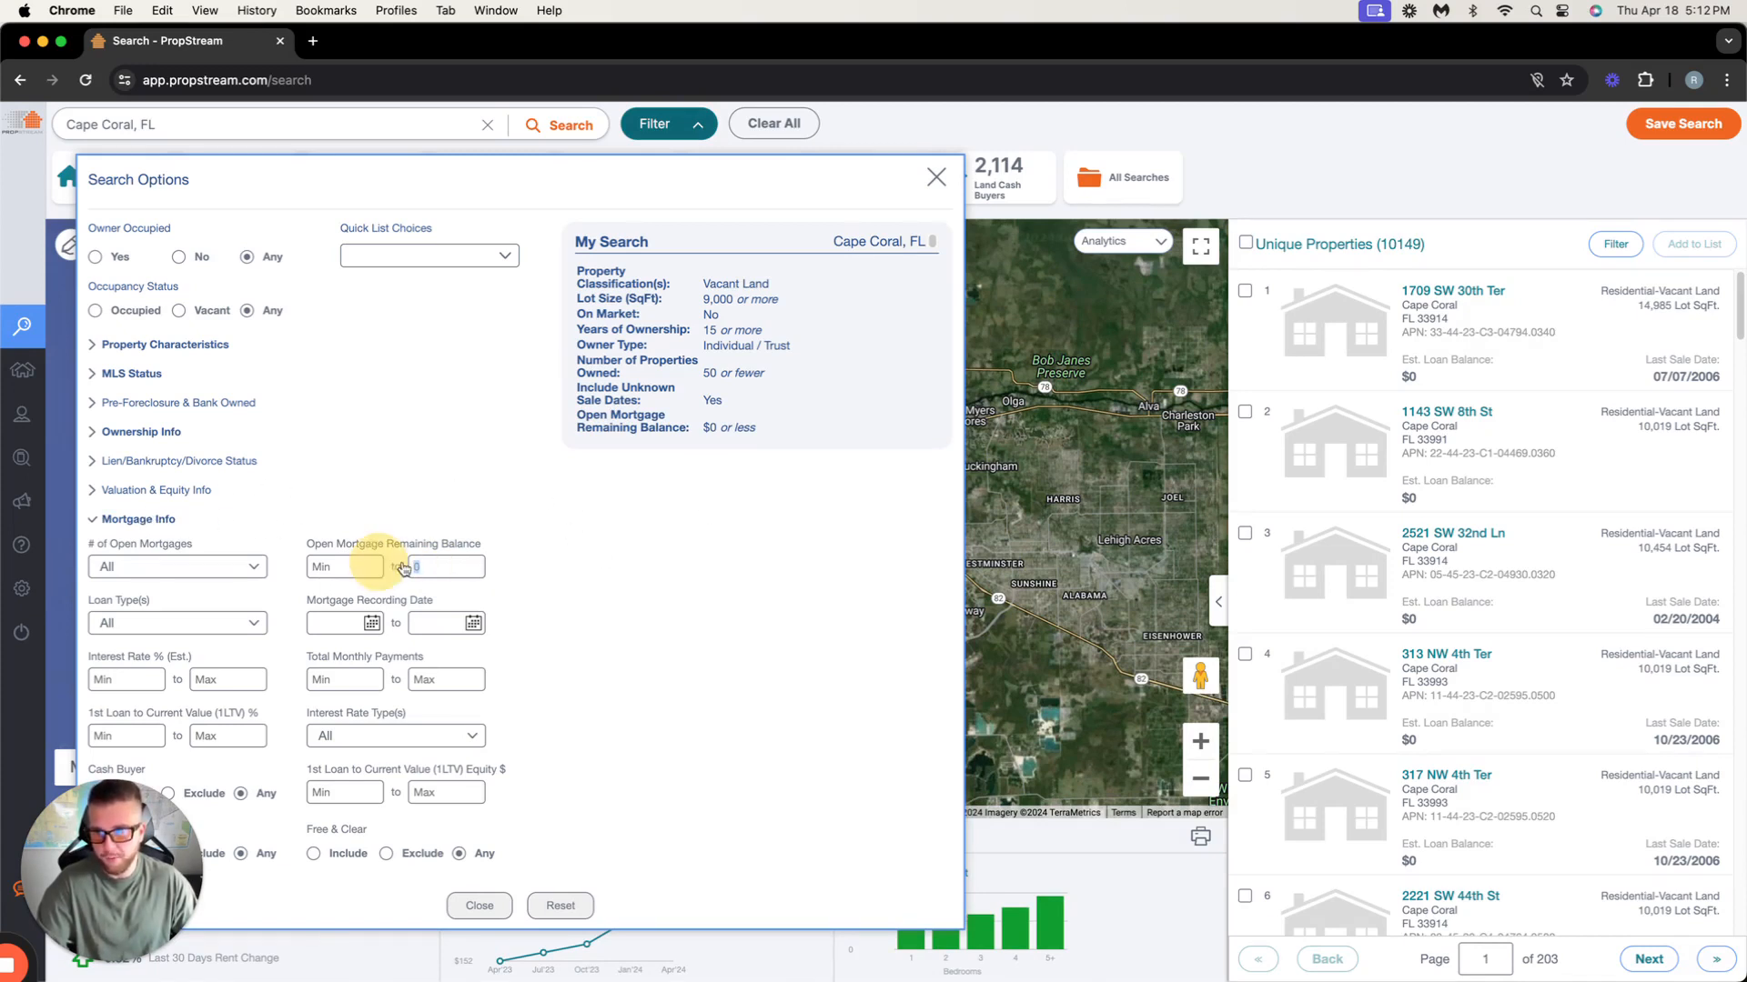
# Set the maximum estimated equity to 100 percent in the valuation and equity criteria, and collapse that section.
pyautogui.click(155, 490)
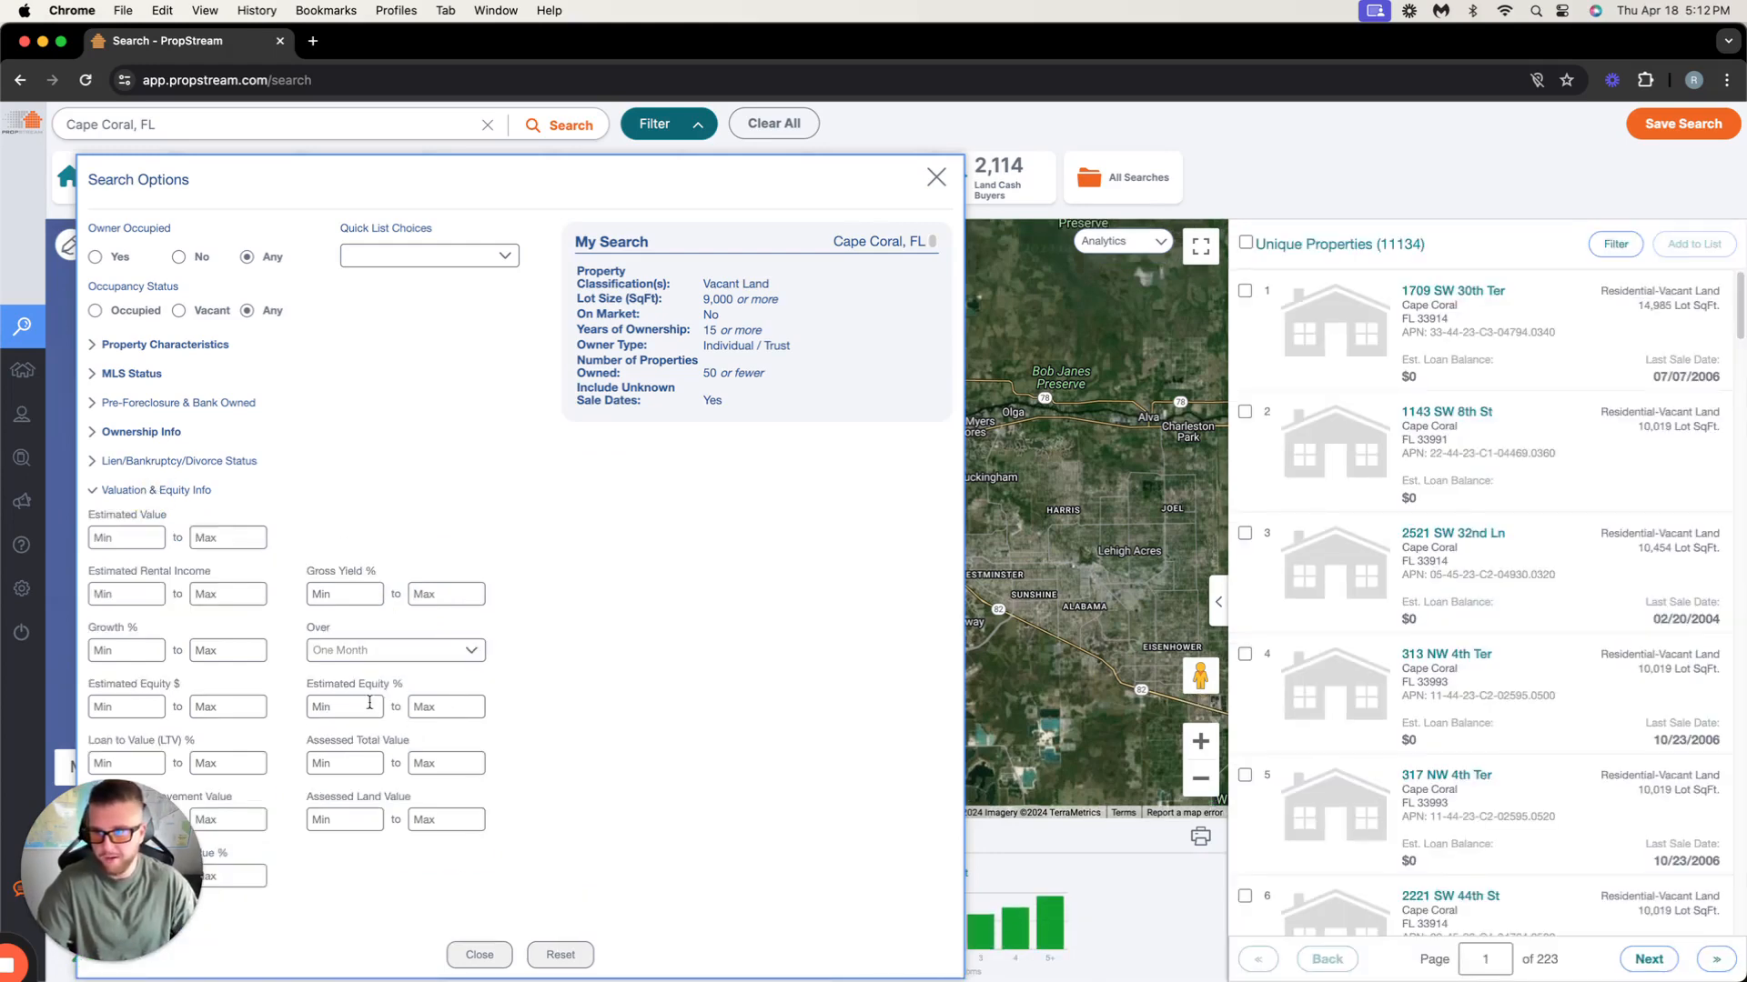
pyautogui.click(425, 706)
pyautogui.write('100')
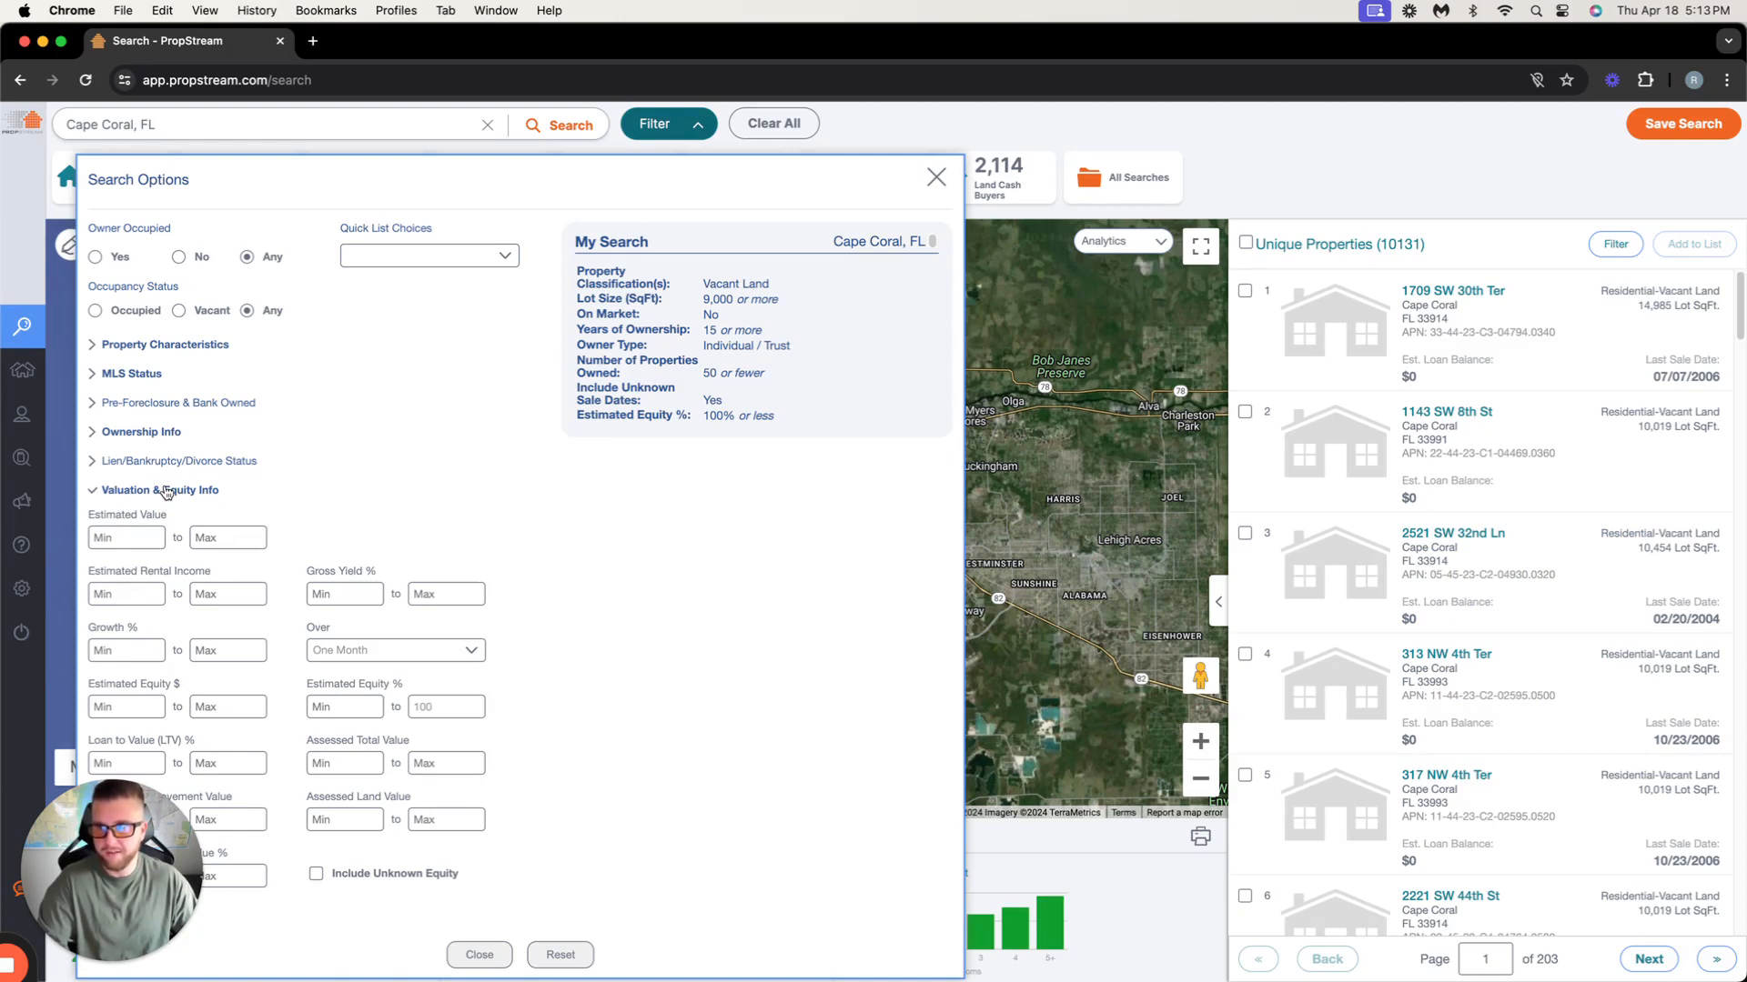
pyautogui.click(167, 493)
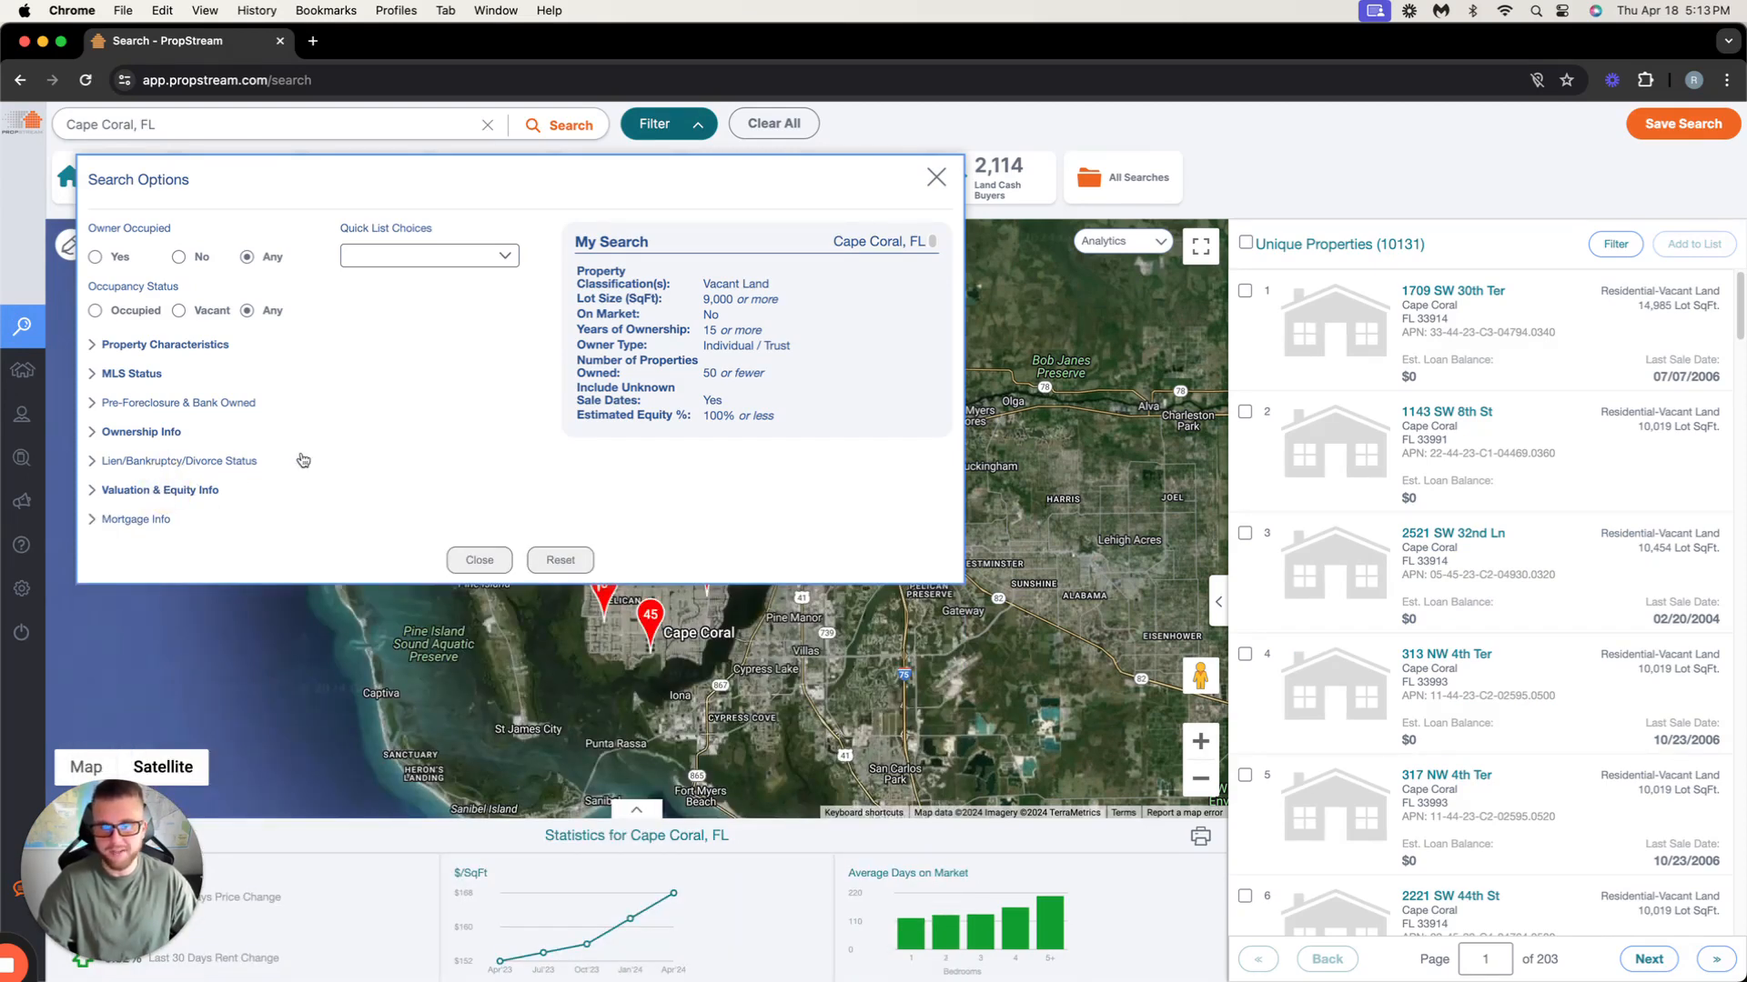
# Try a minimum estimated value of 5,000 in the valuation and equity criteria, and close the filter options.
pyautogui.click(143, 493)
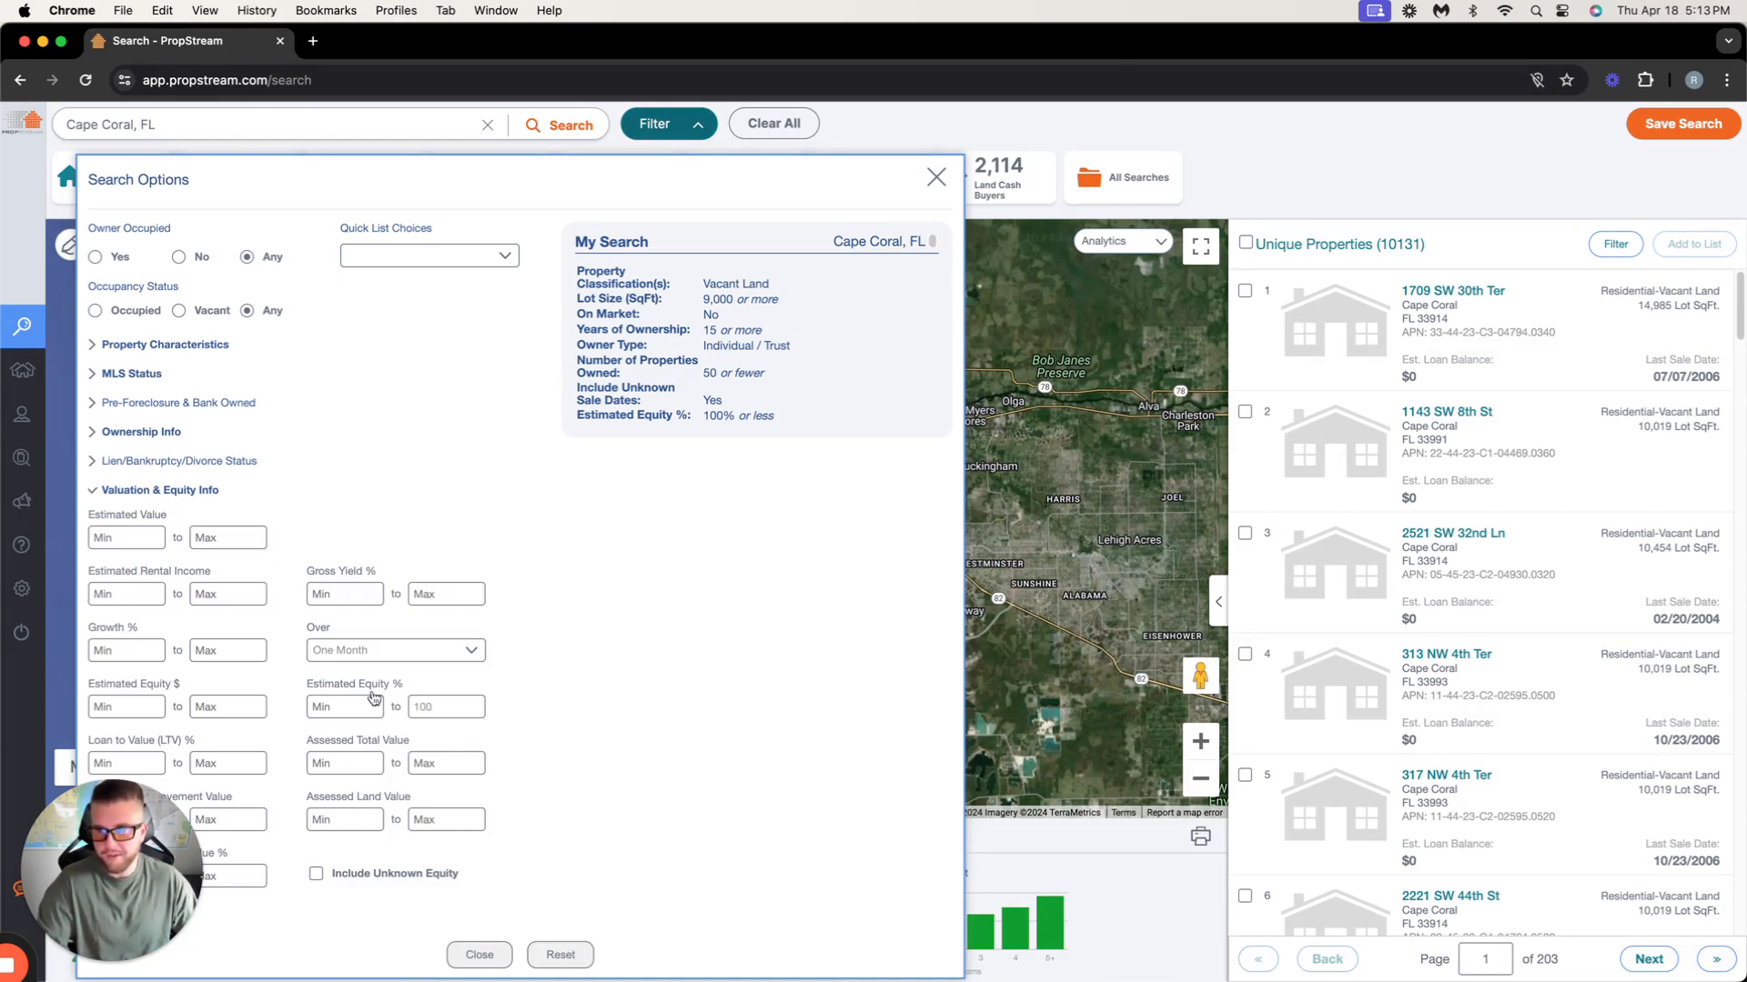
pyautogui.click(130, 539)
pyautogui.click(219, 539)
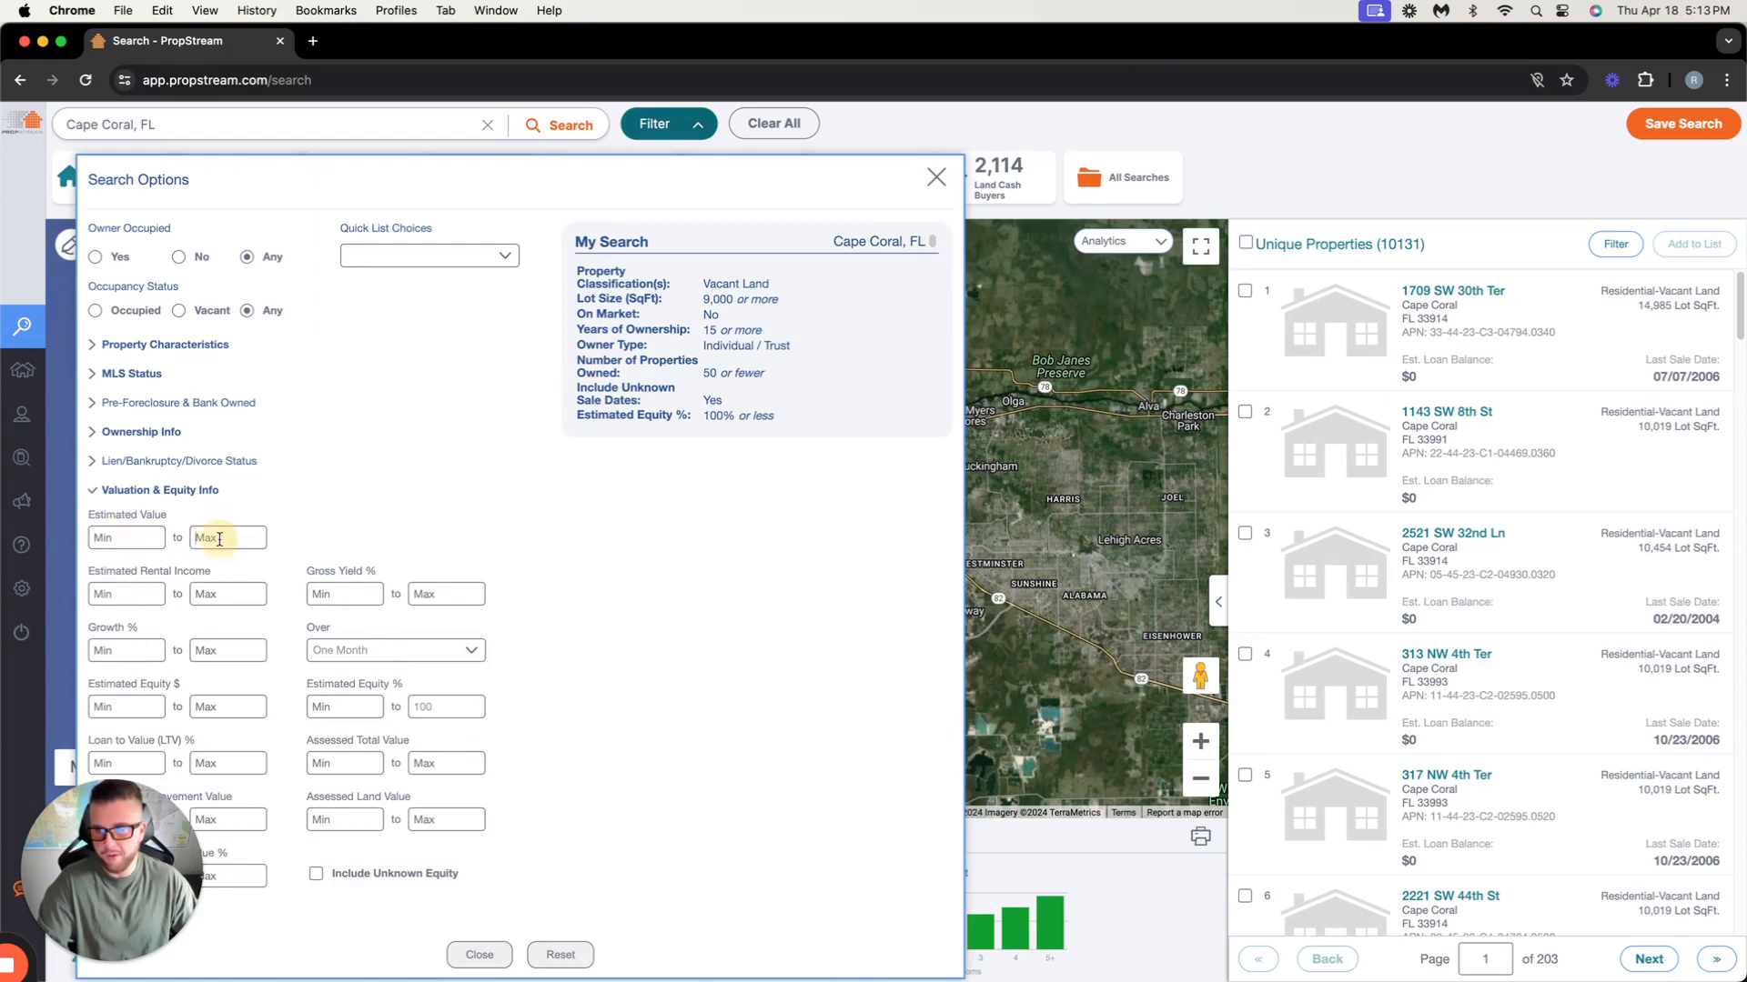
pyautogui.click(127, 539)
pyautogui.write('5000')
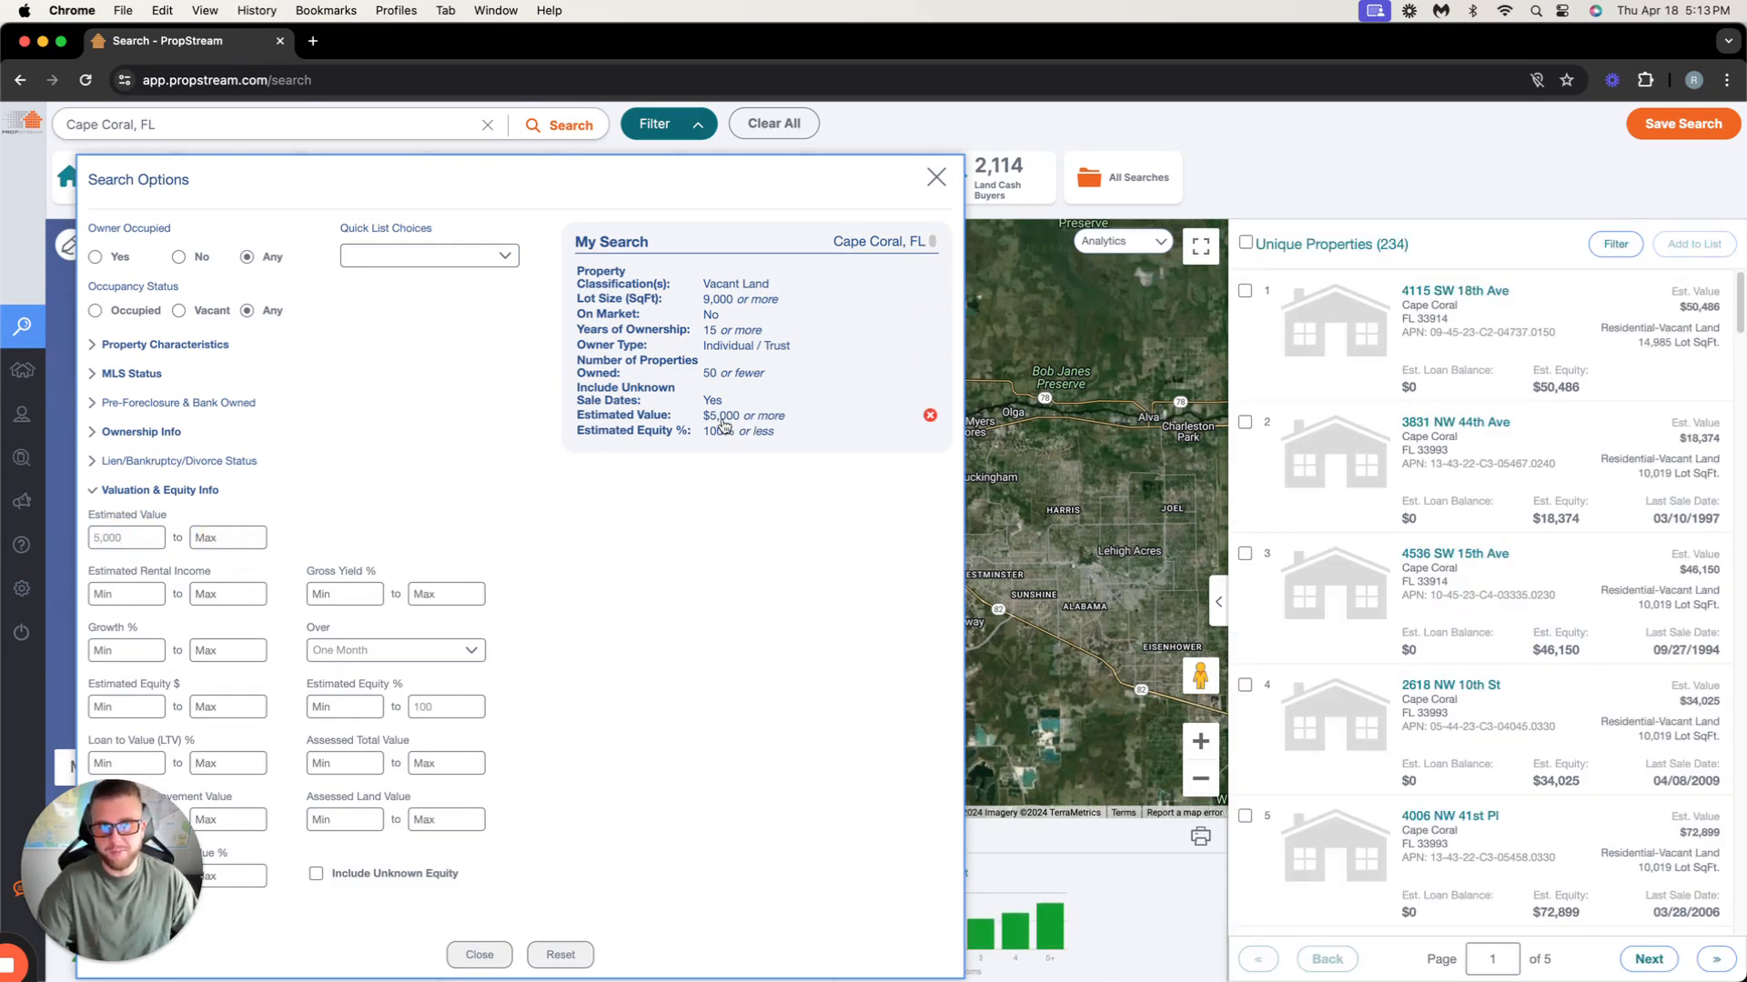
pyautogui.click(1392, 241)
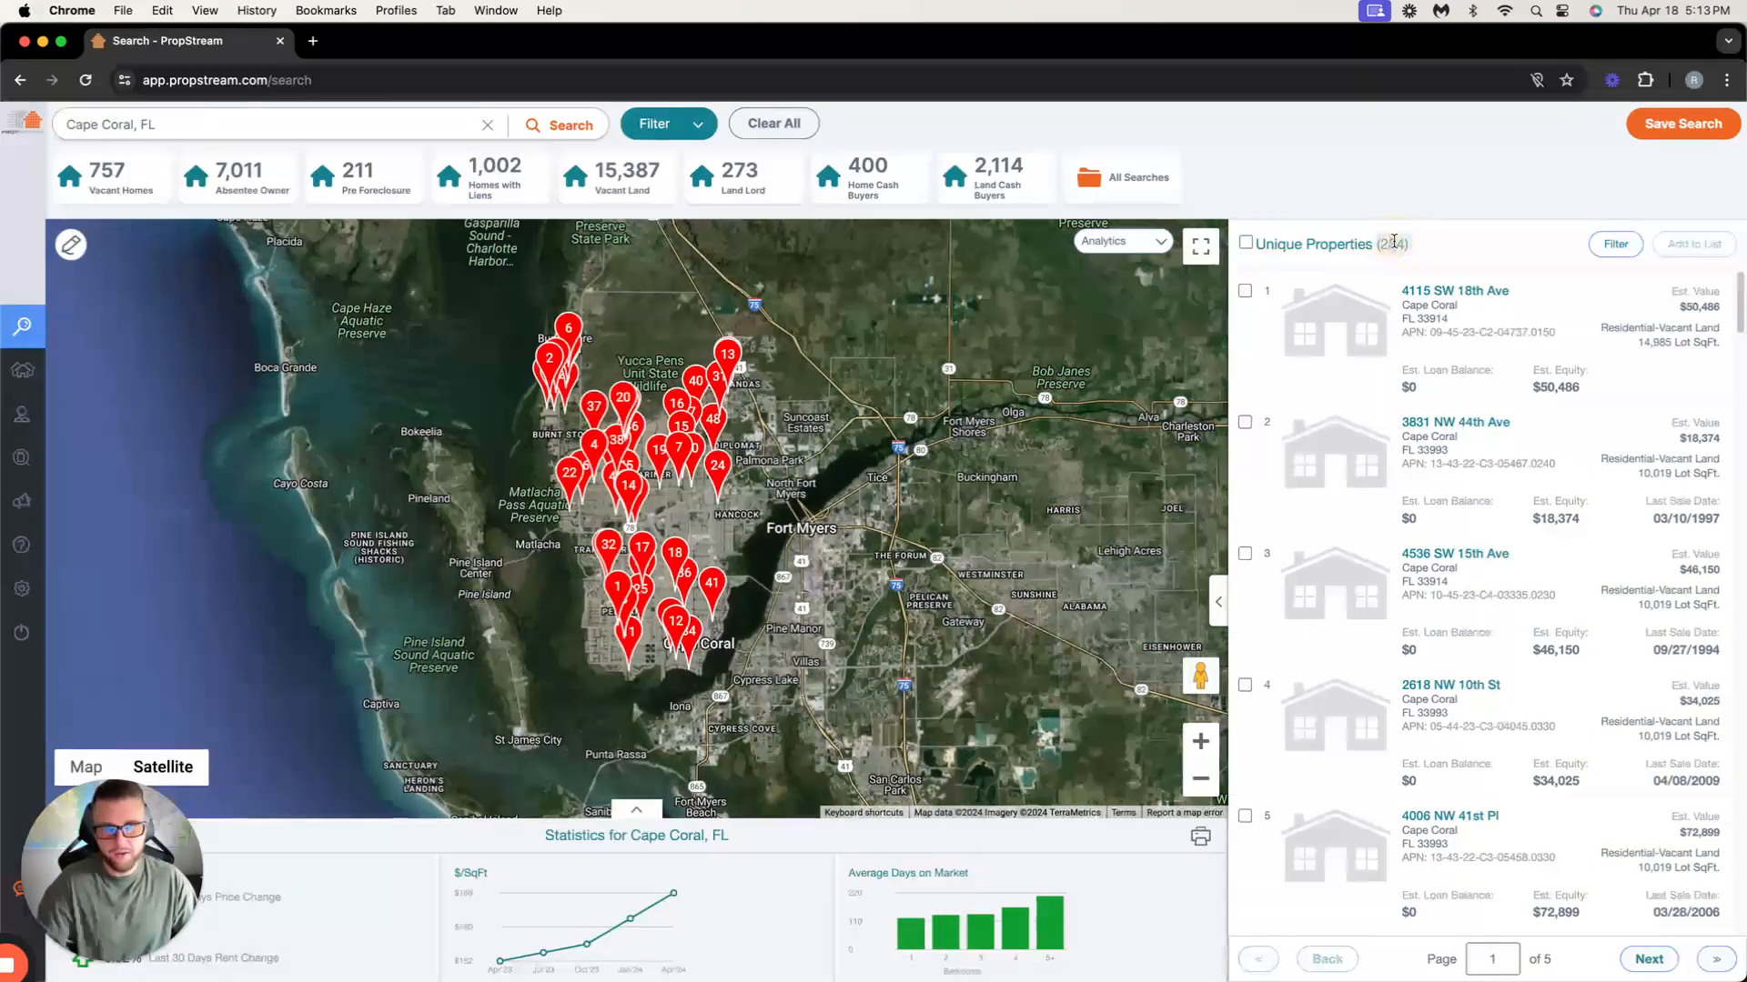
# Remove the minimum estimated value from the valuation and equity criteria, and collapse that section.
pyautogui.click(667, 133)
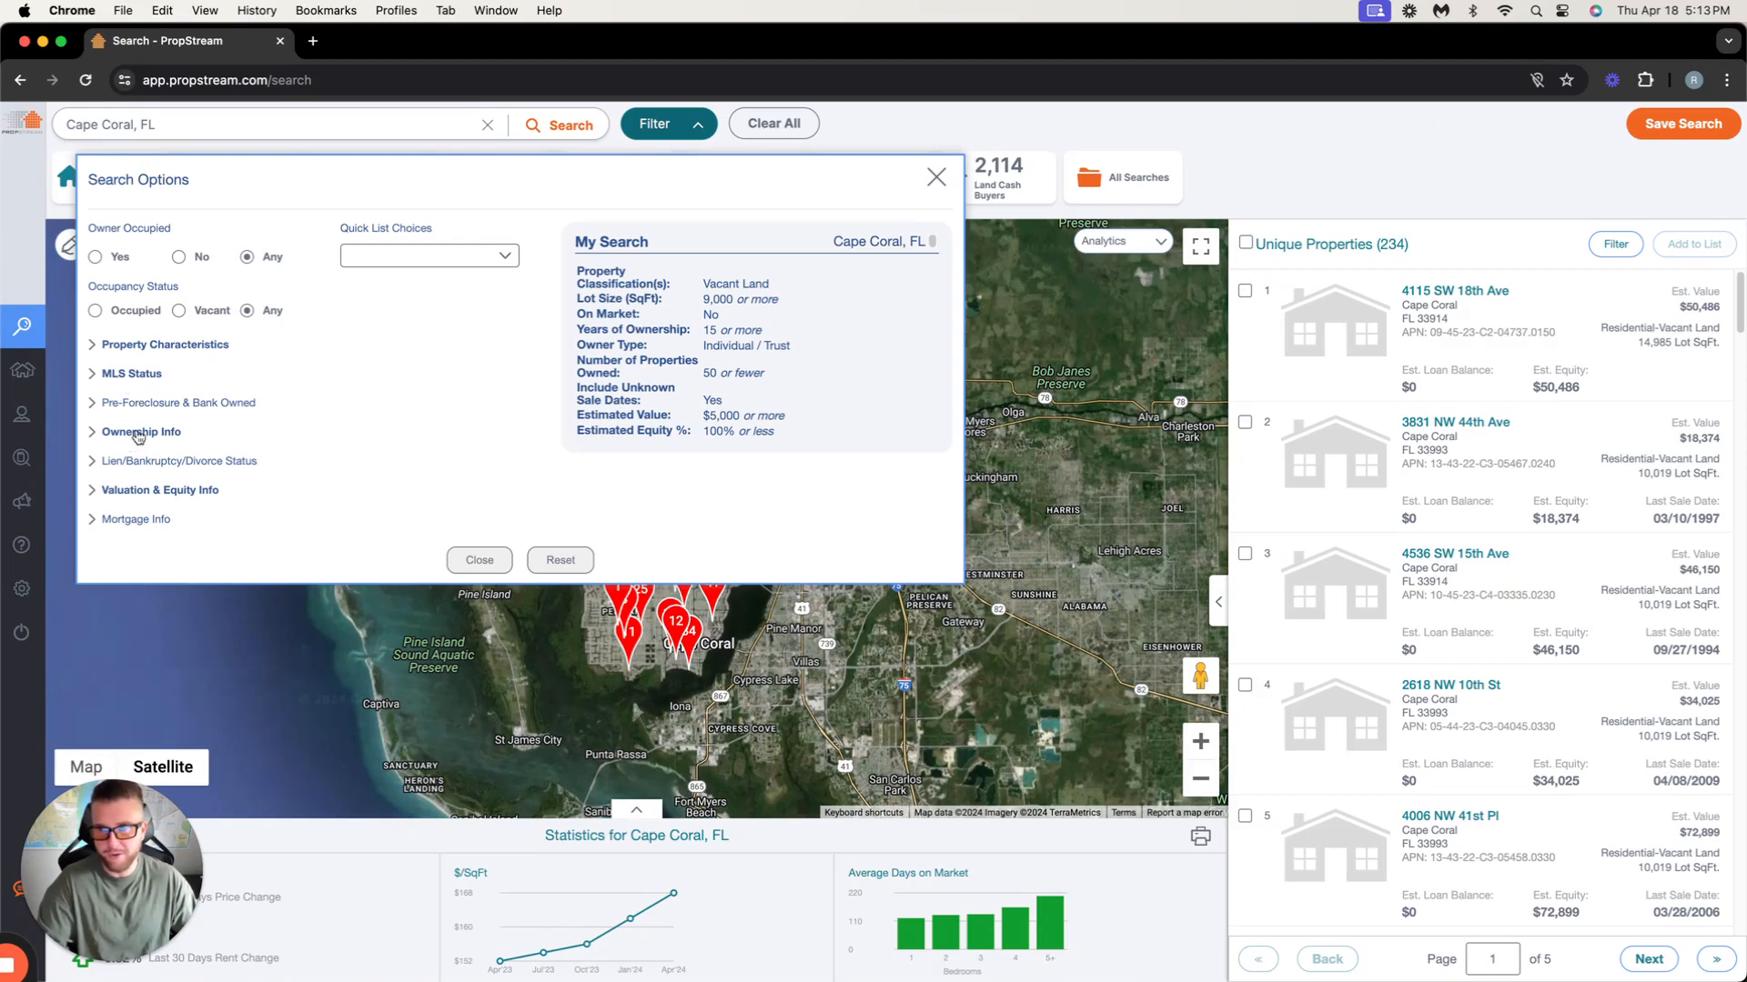
pyautogui.click(137, 492)
pyautogui.doubleClick(109, 537)
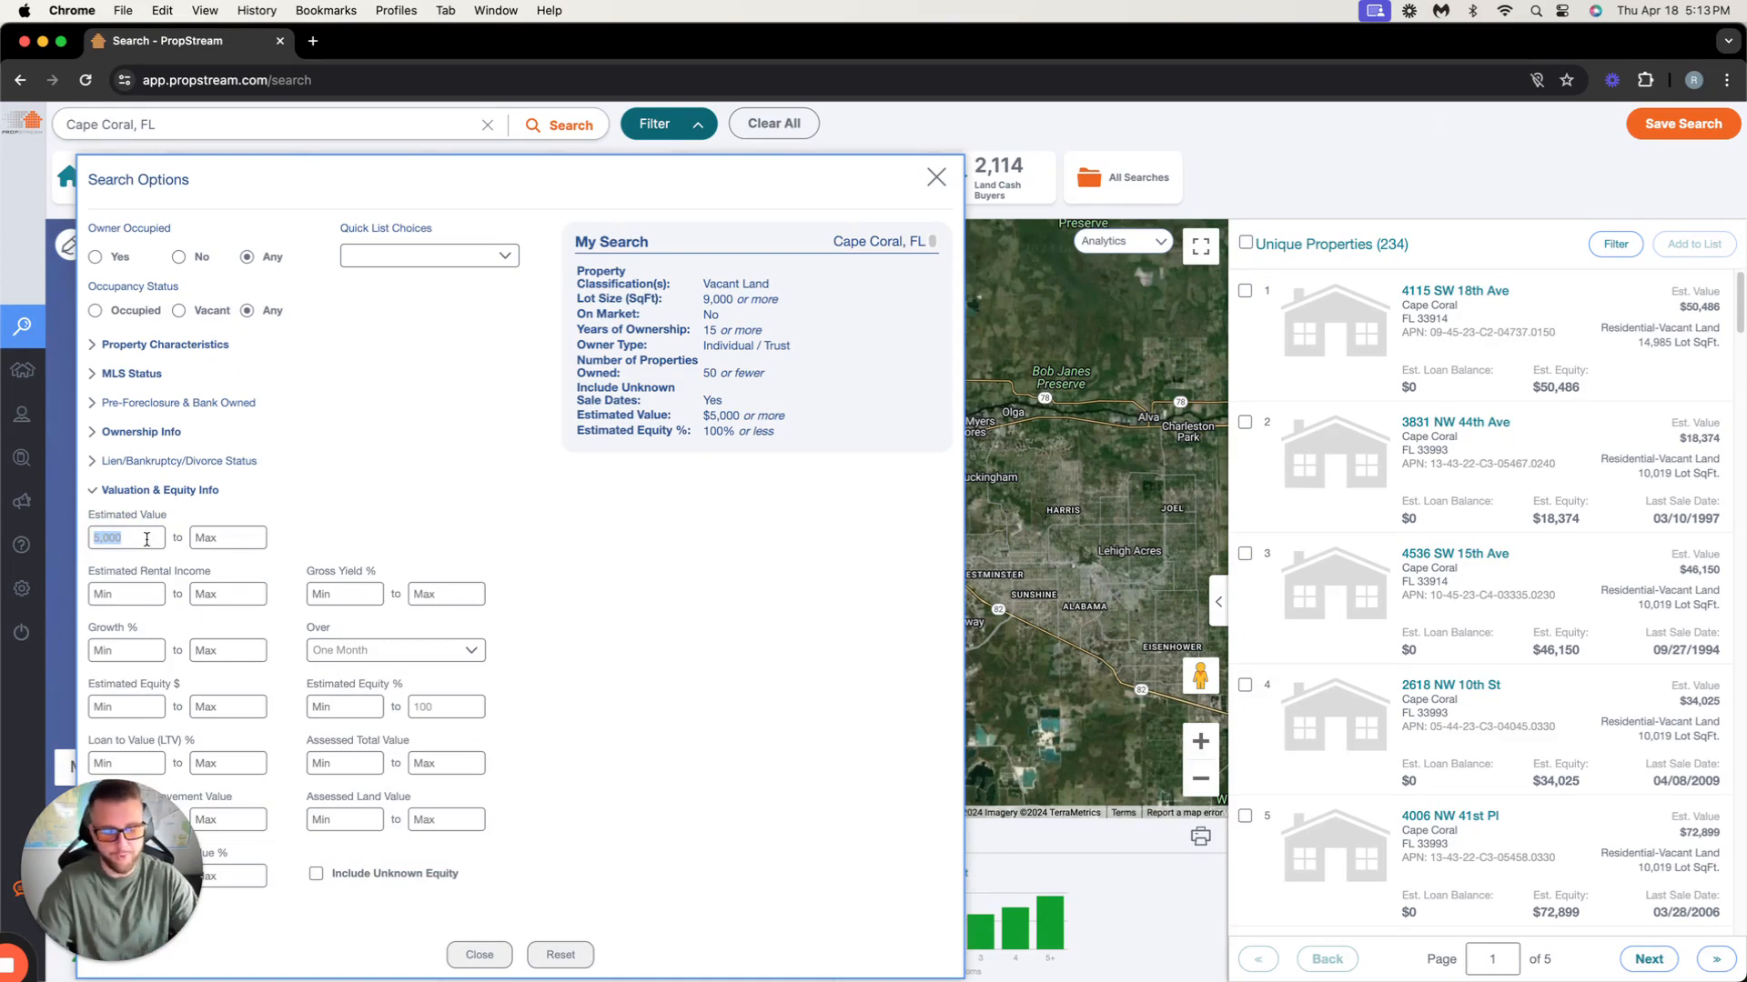
pyautogui.press('BackSpace')
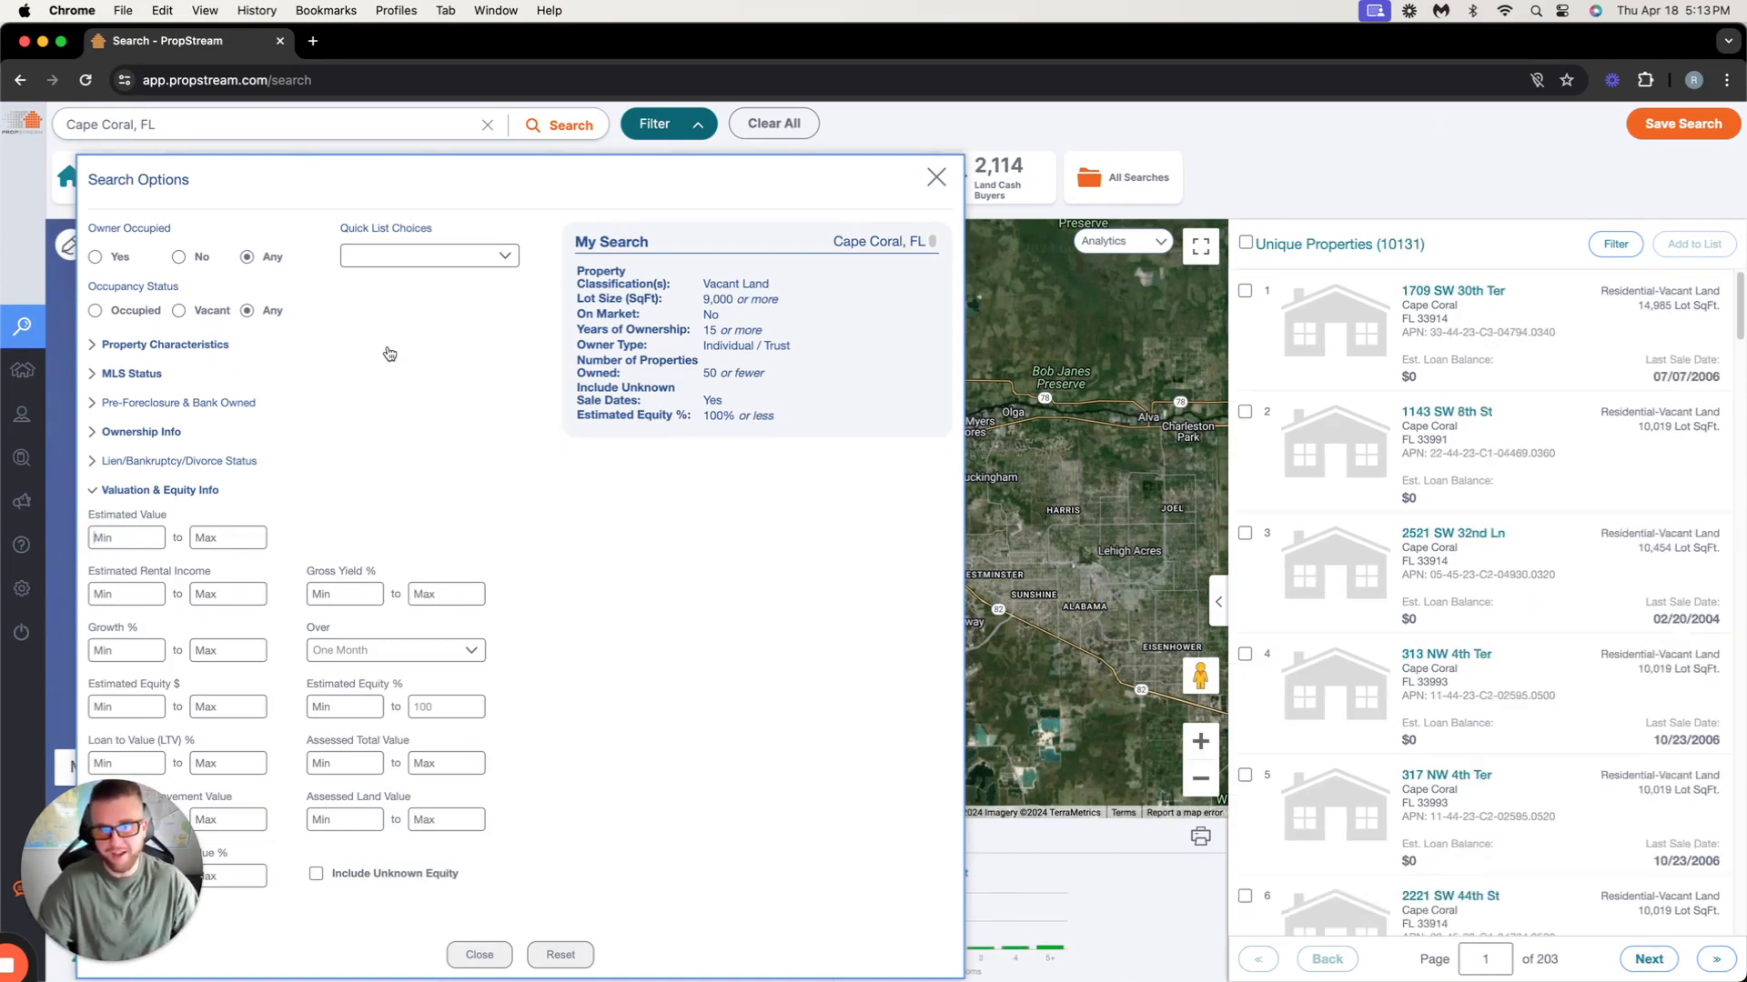
pyautogui.click(150, 493)
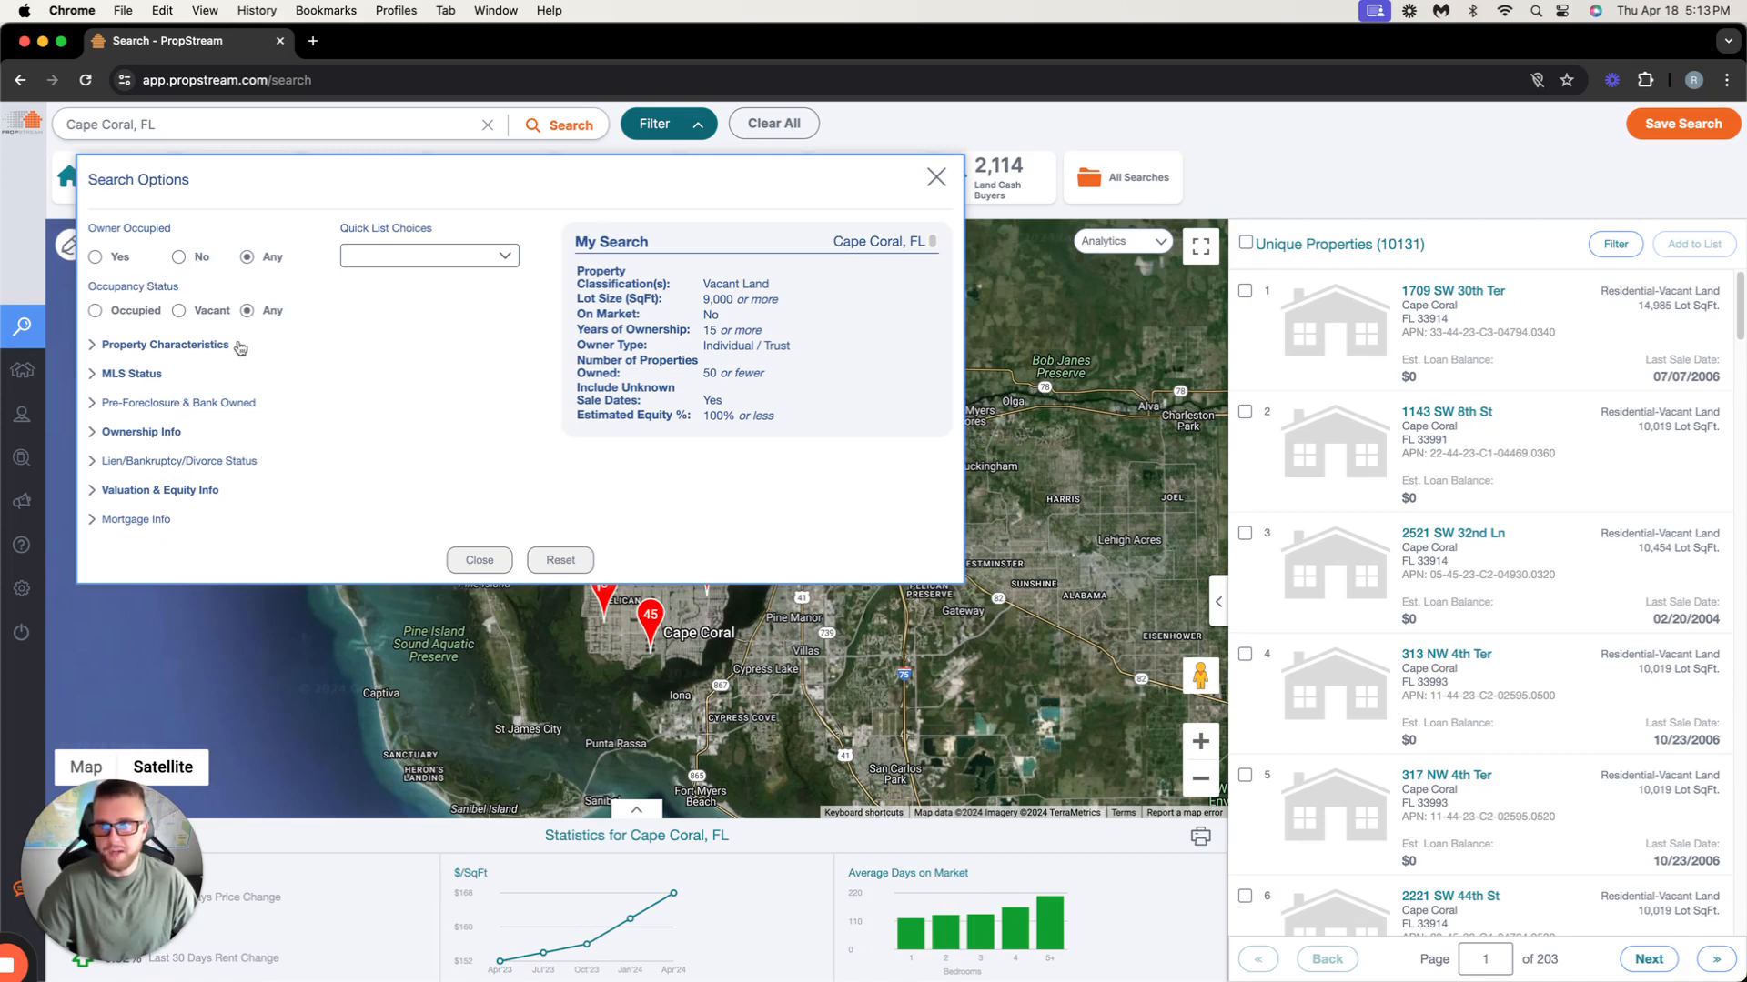
# Reset all search criteria for Cape Coral, FL and restrict the property classification to Vacant Land.
pyautogui.click(569, 564)
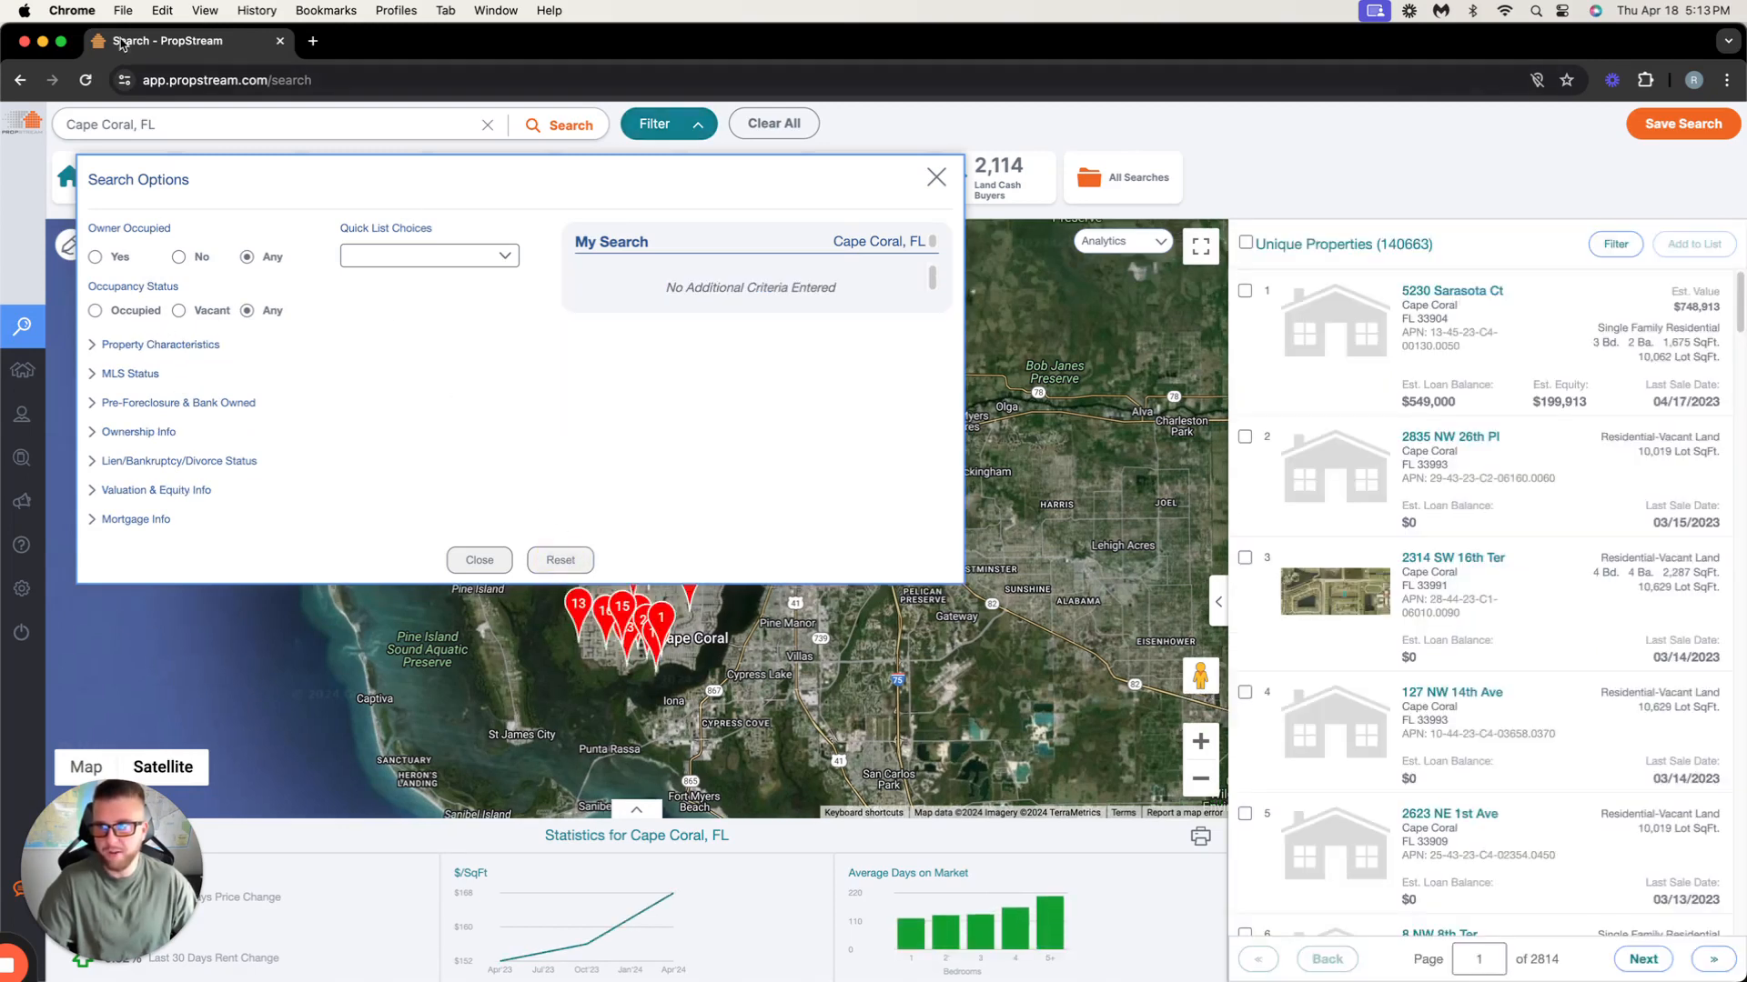
pyautogui.click(169, 347)
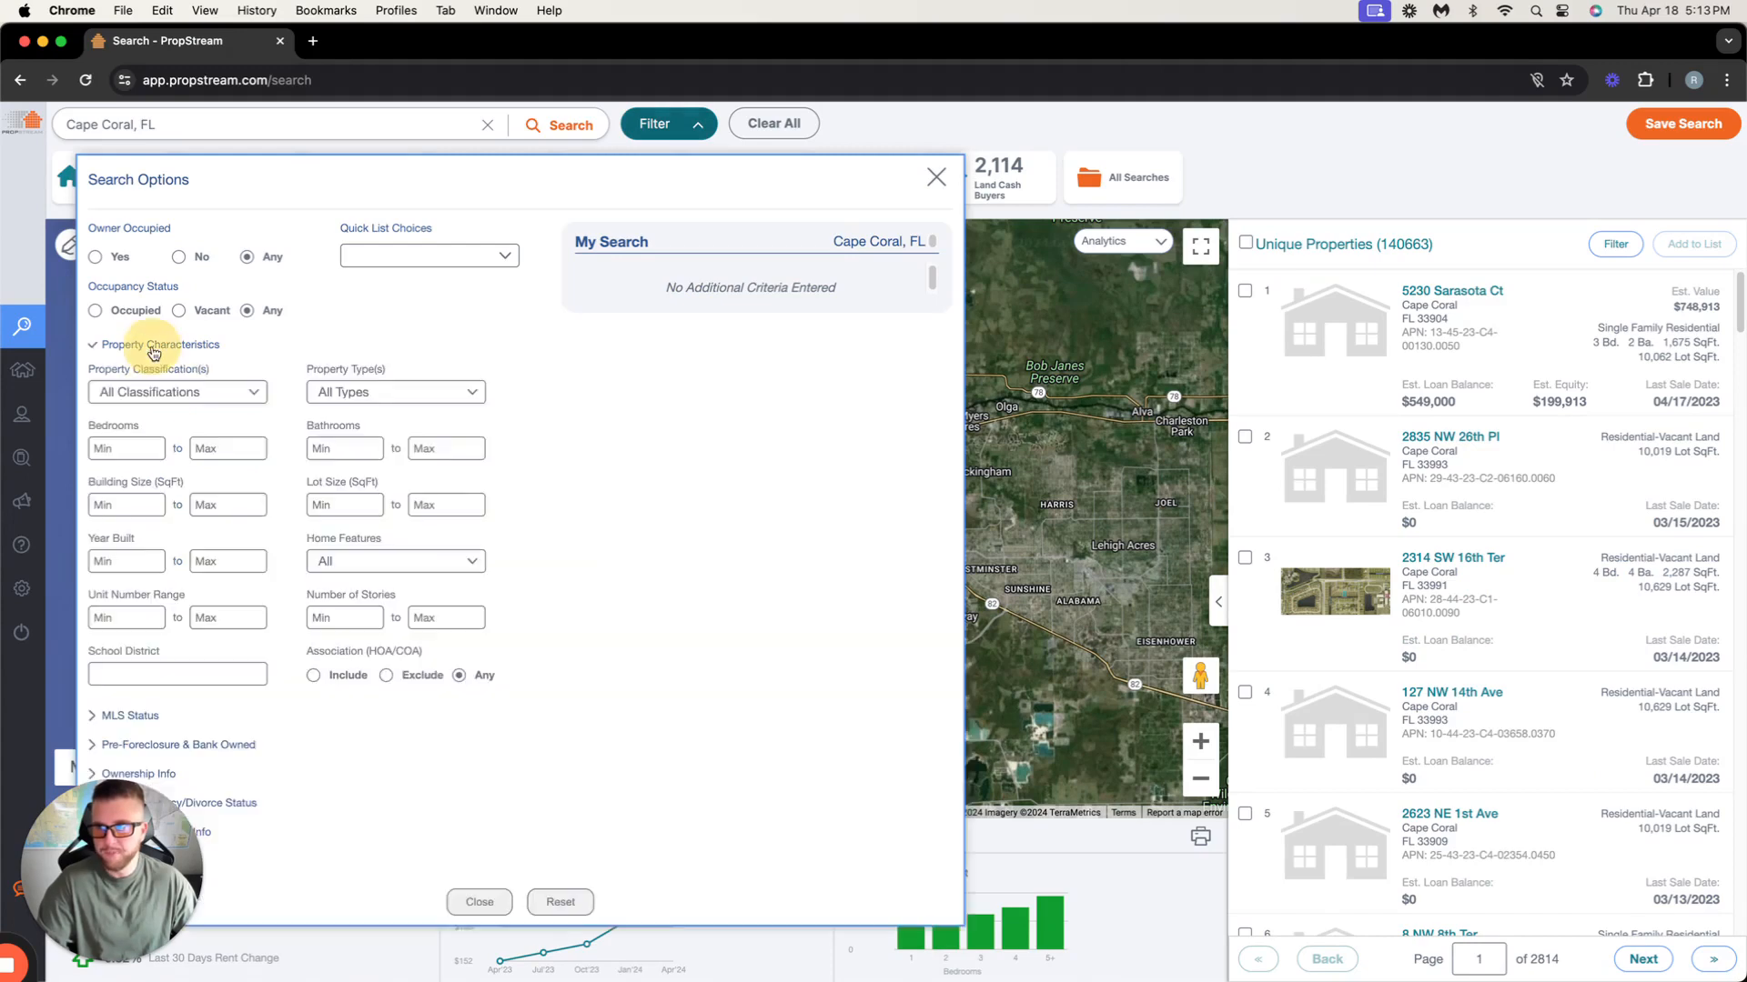
pyautogui.click(168, 393)
pyautogui.click(164, 616)
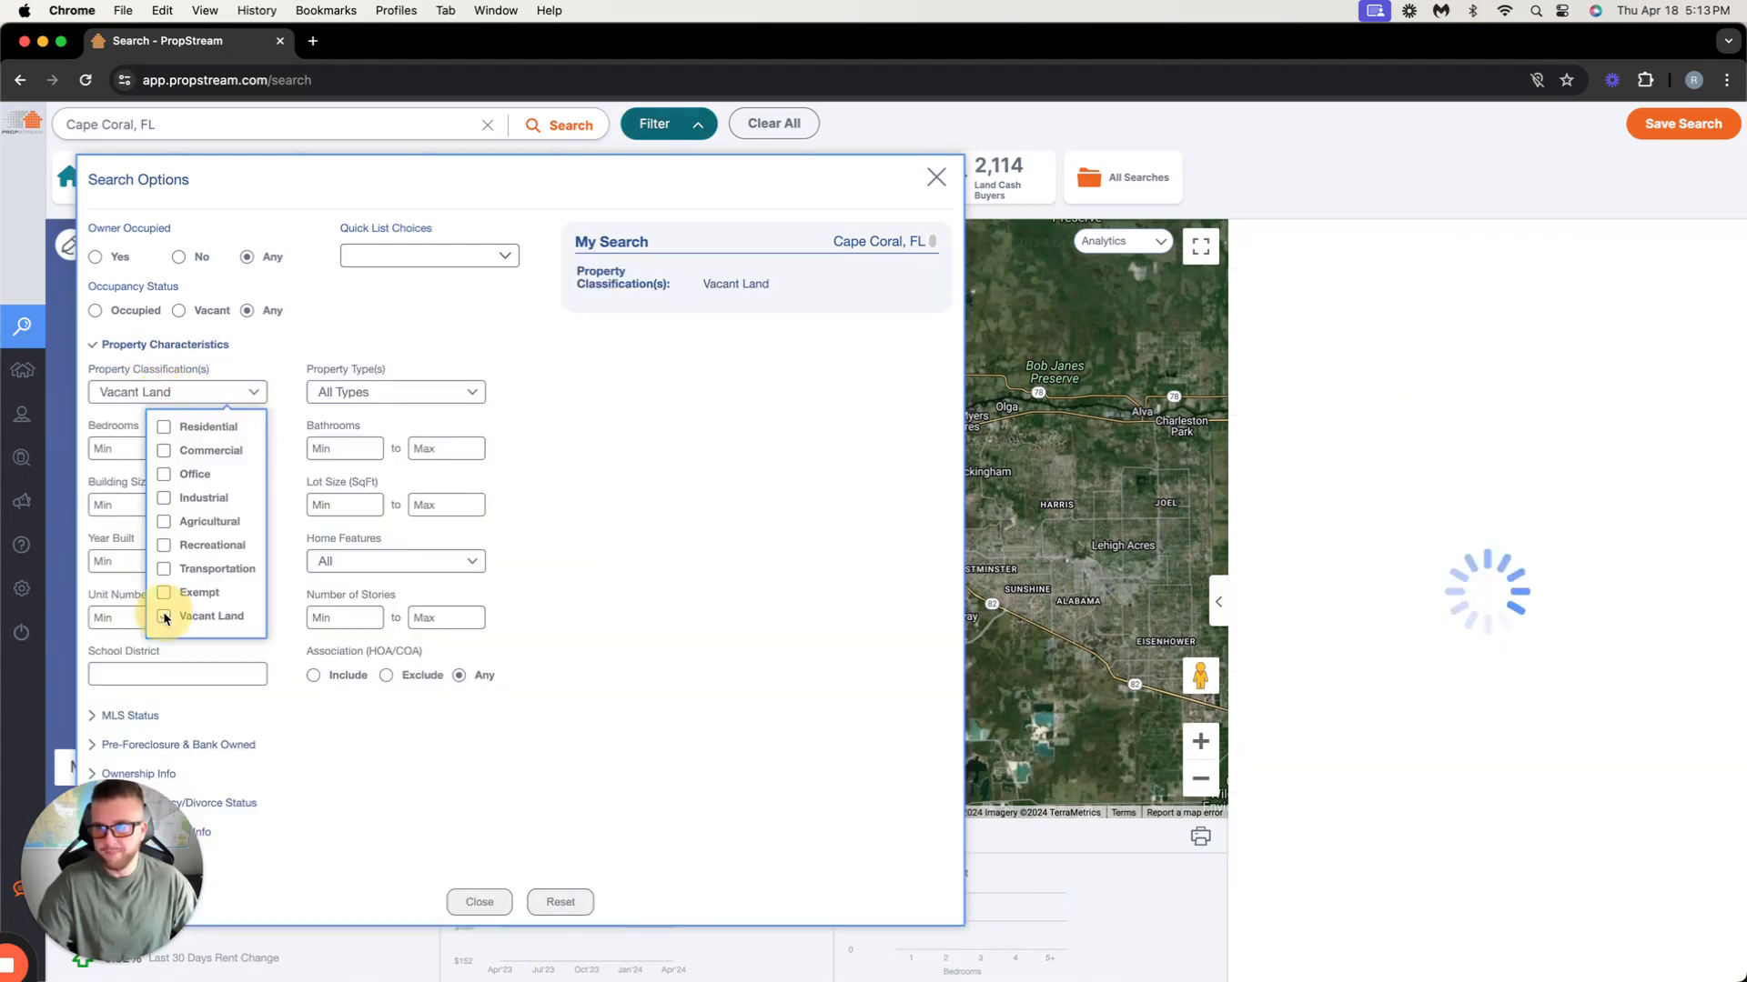
pyautogui.click(624, 461)
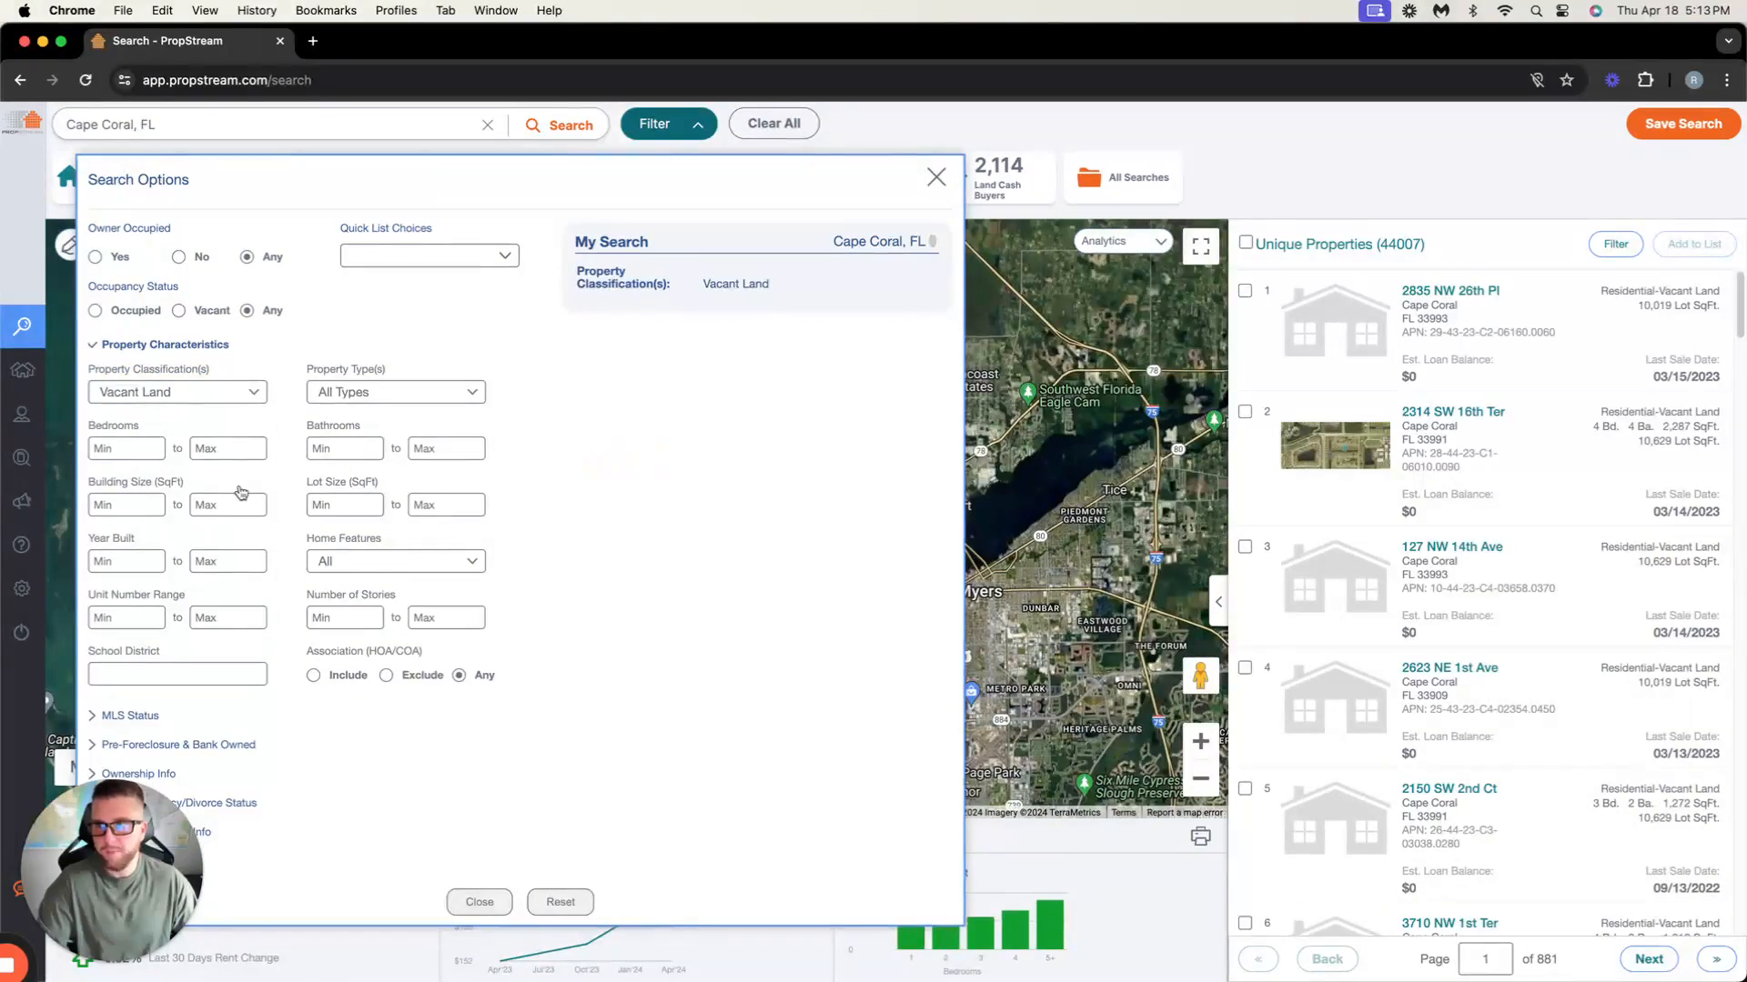
pyautogui.click(155, 346)
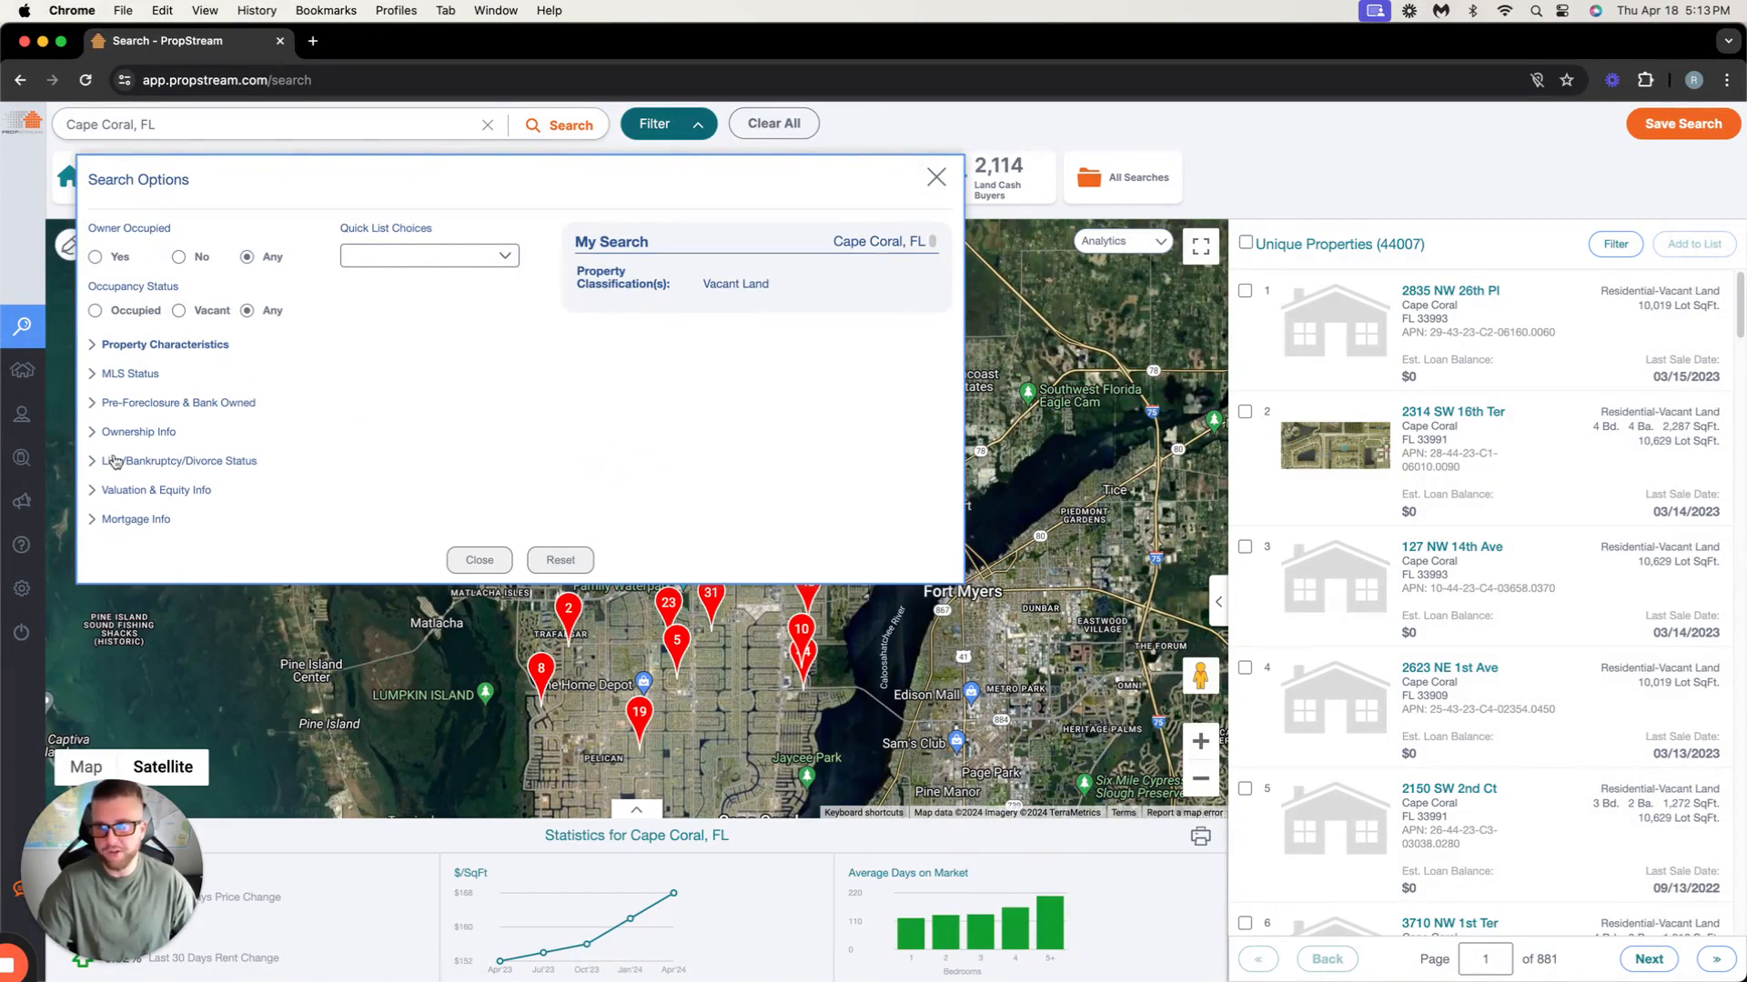
# Try the Has Active Lien quick target status in the lien, bankruptcy and divorce criteria, and clear it again.
pyautogui.click(143, 404)
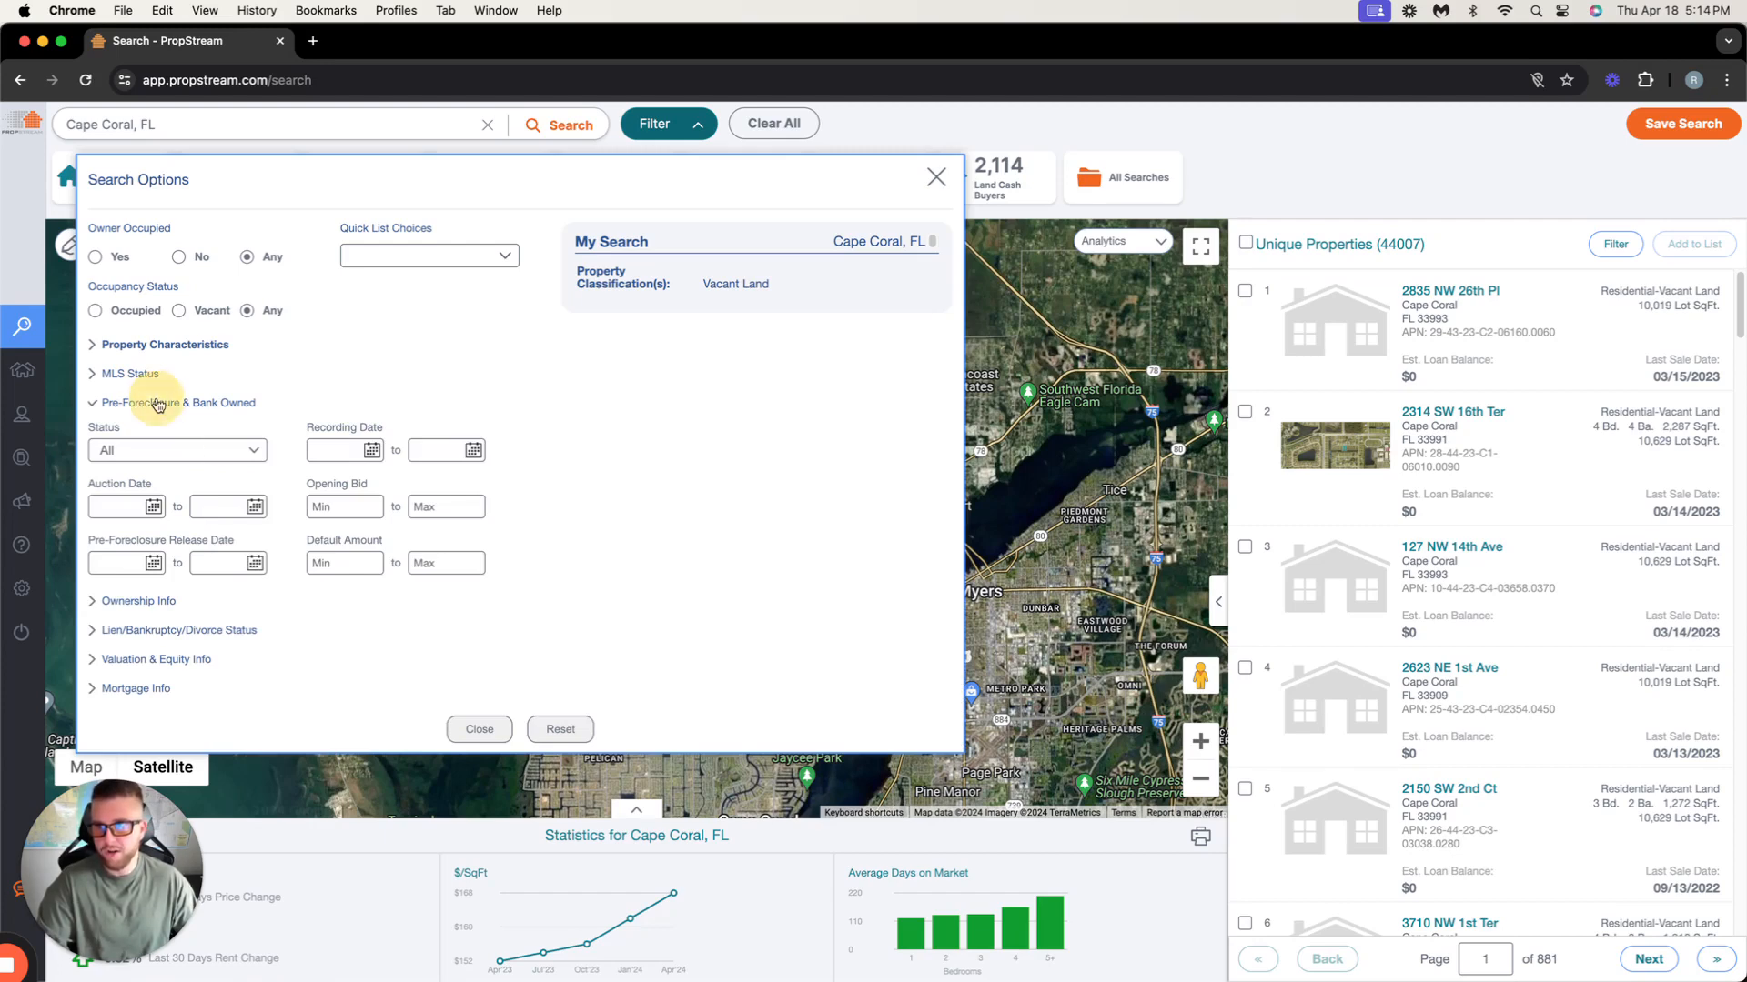
pyautogui.click(159, 405)
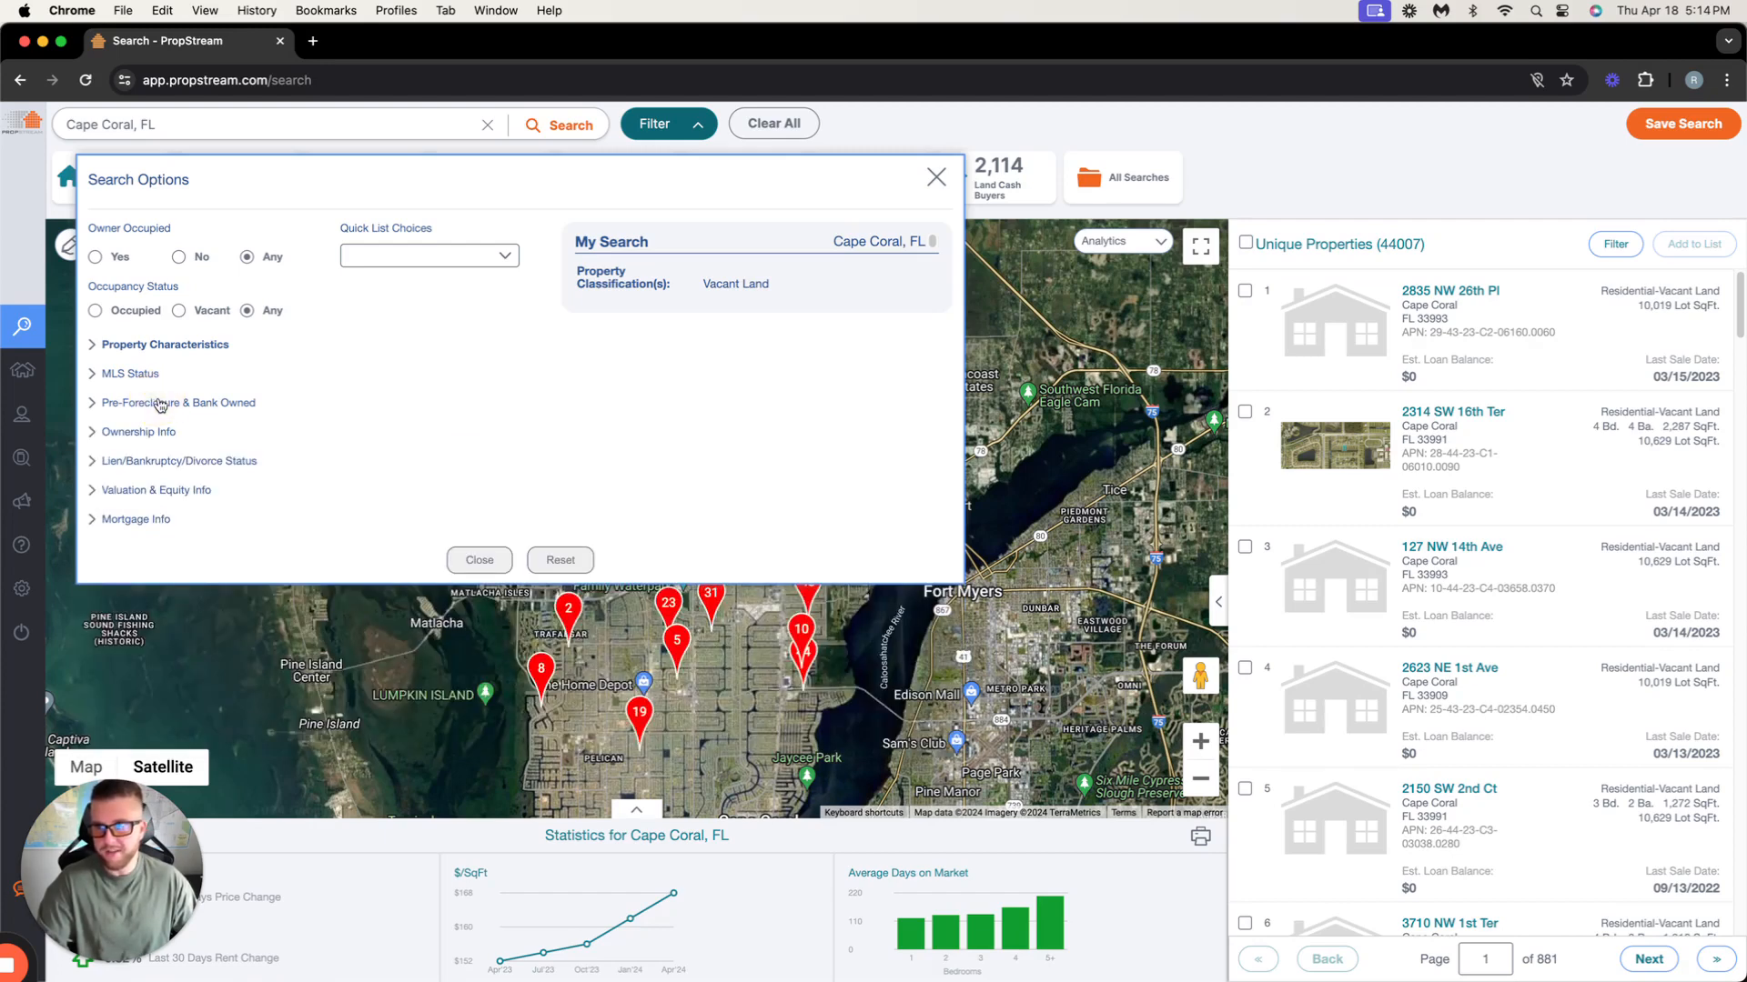
pyautogui.click(134, 464)
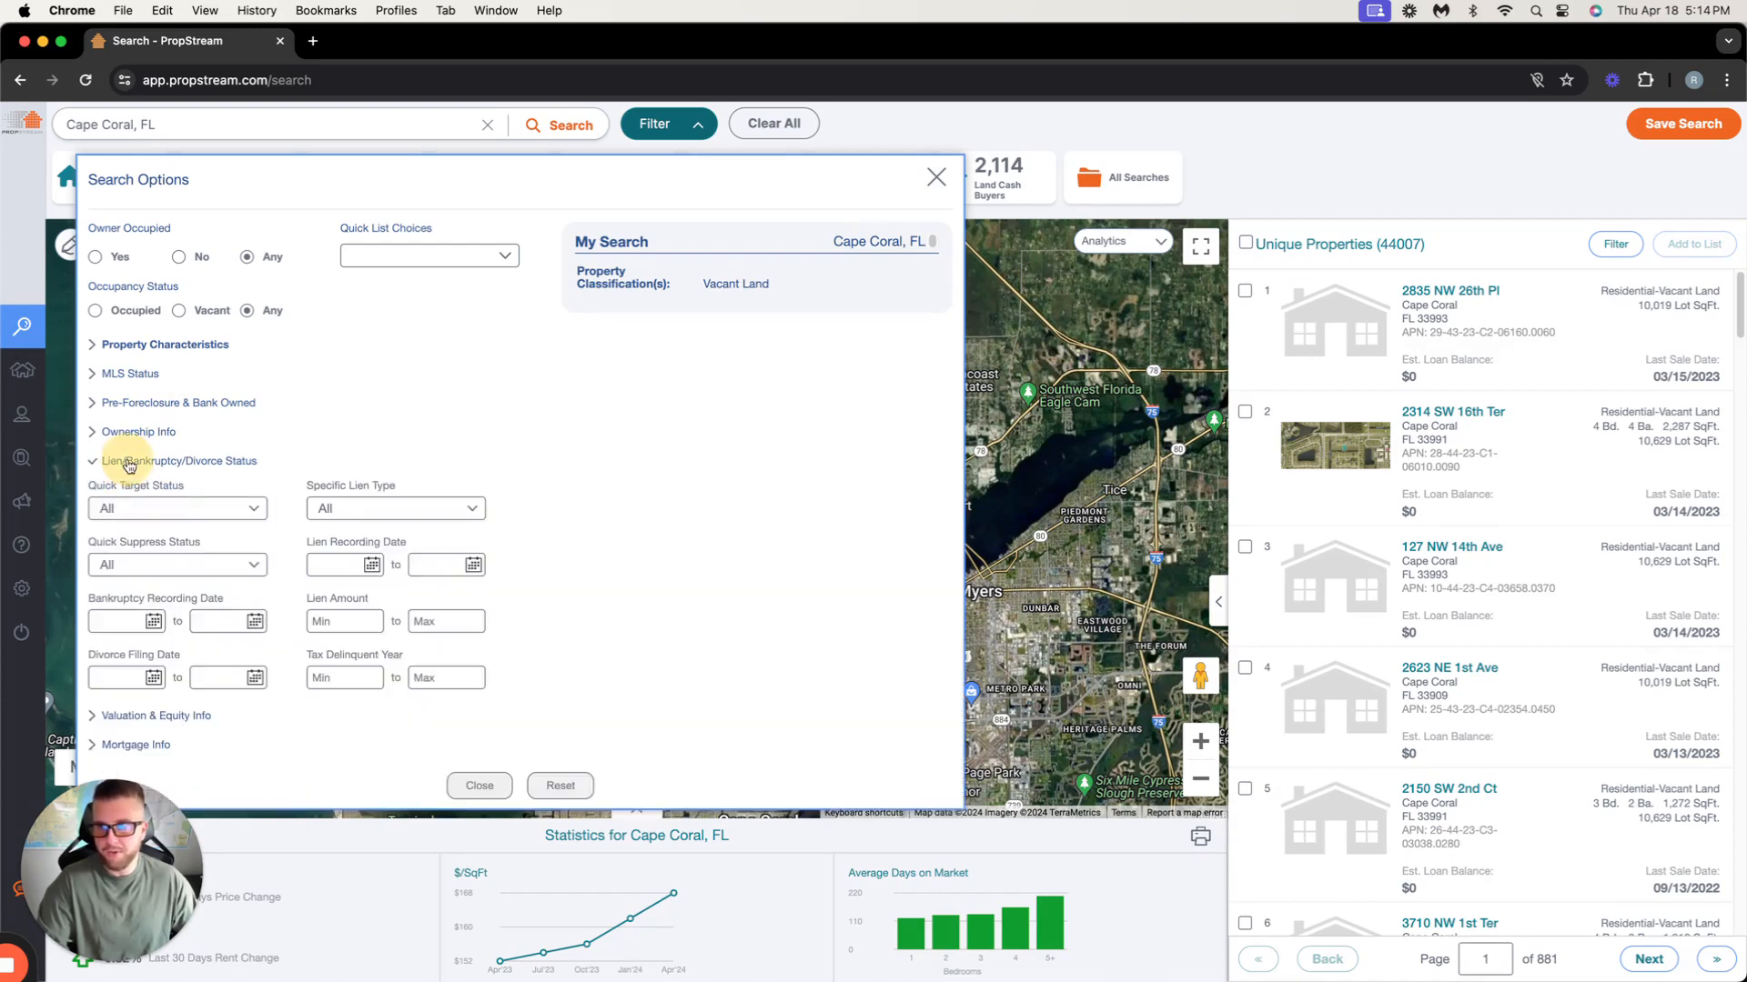
pyautogui.click(208, 511)
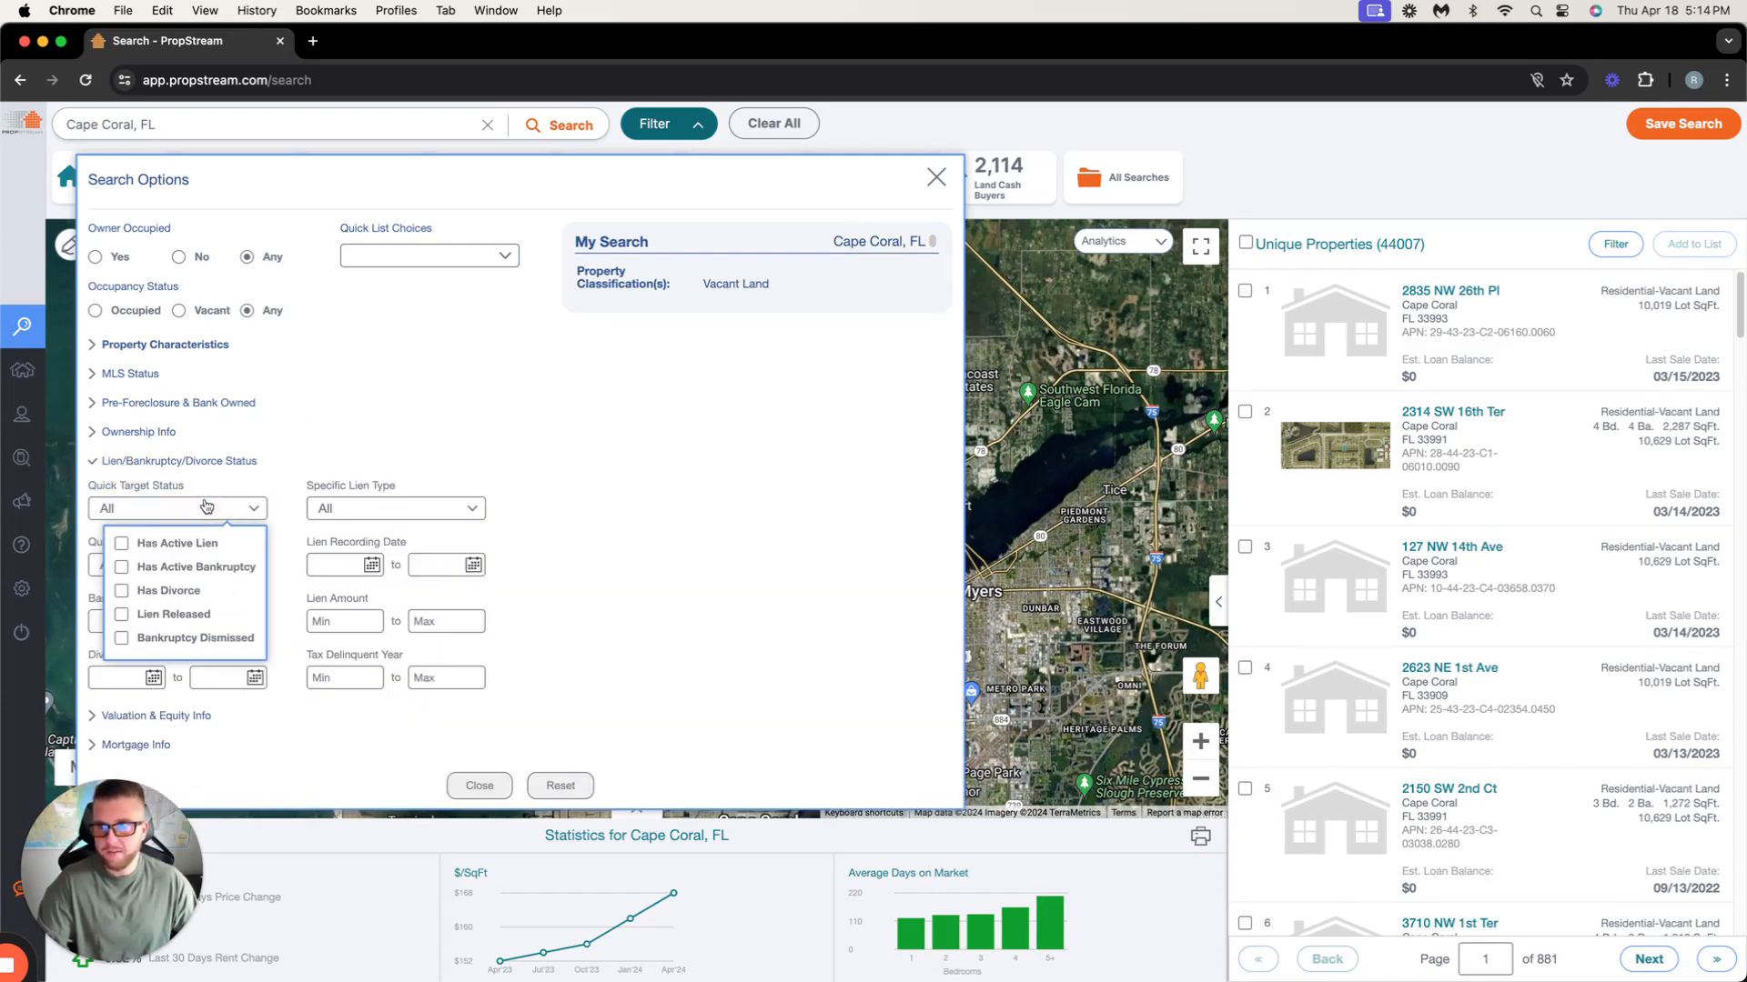
pyautogui.click(121, 544)
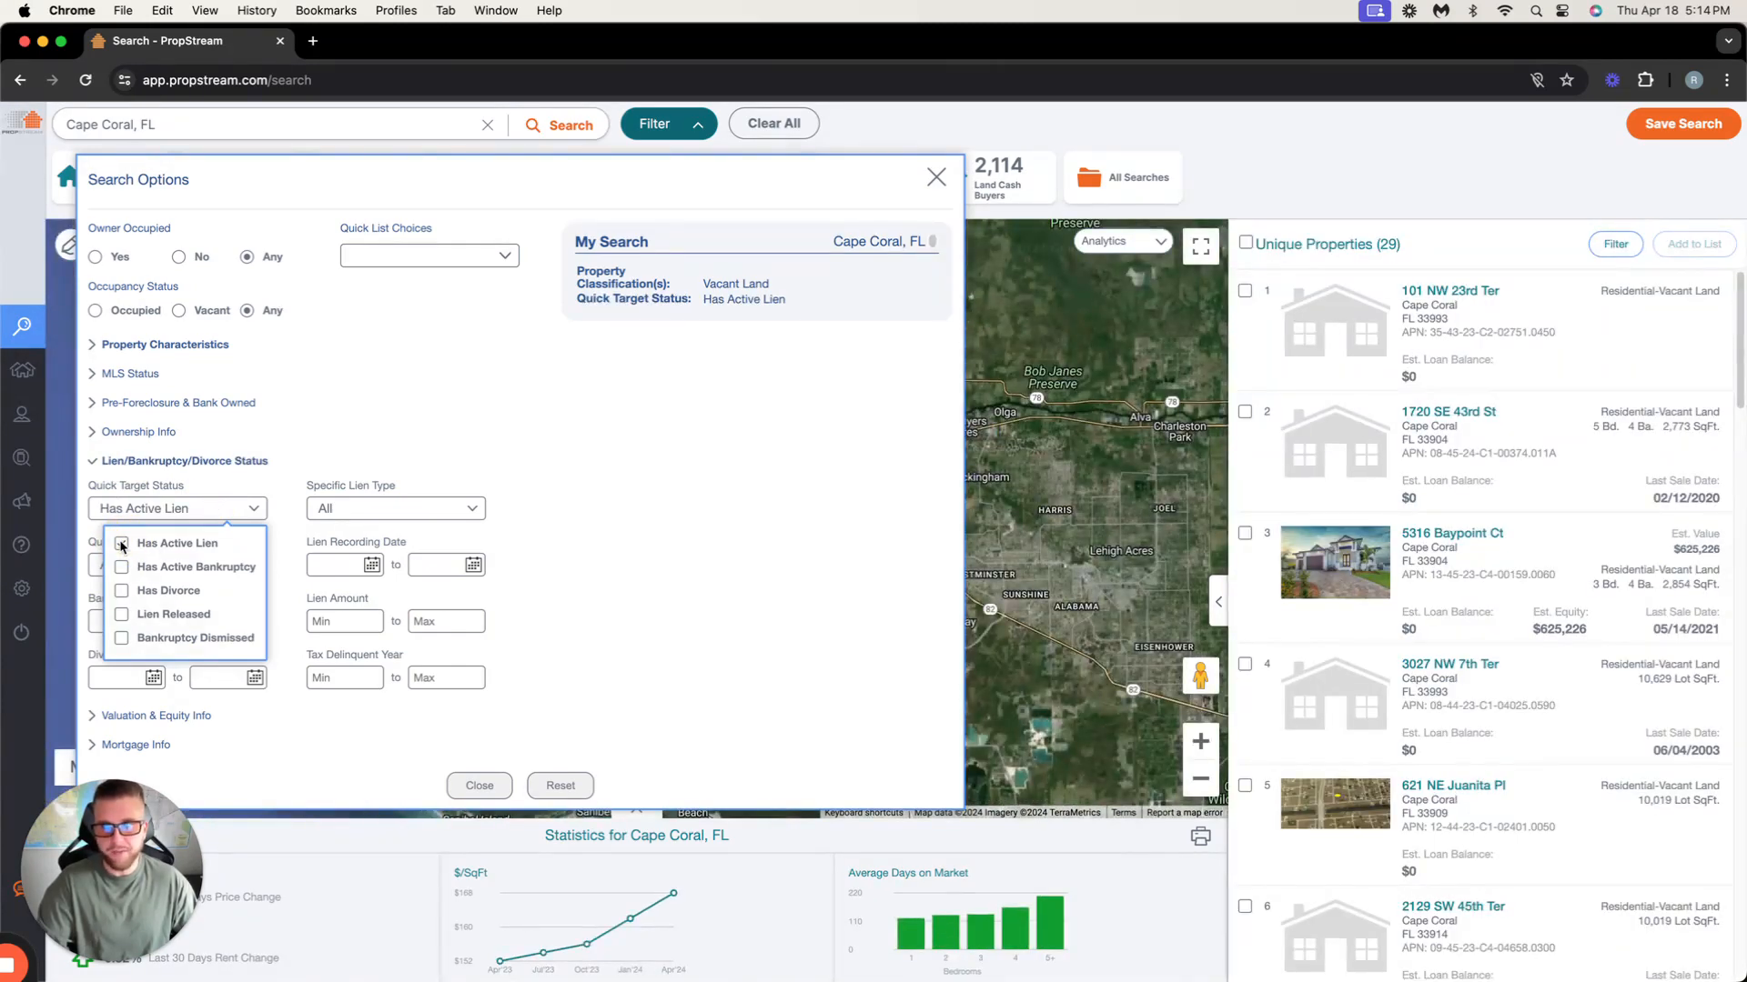
pyautogui.click(122, 544)
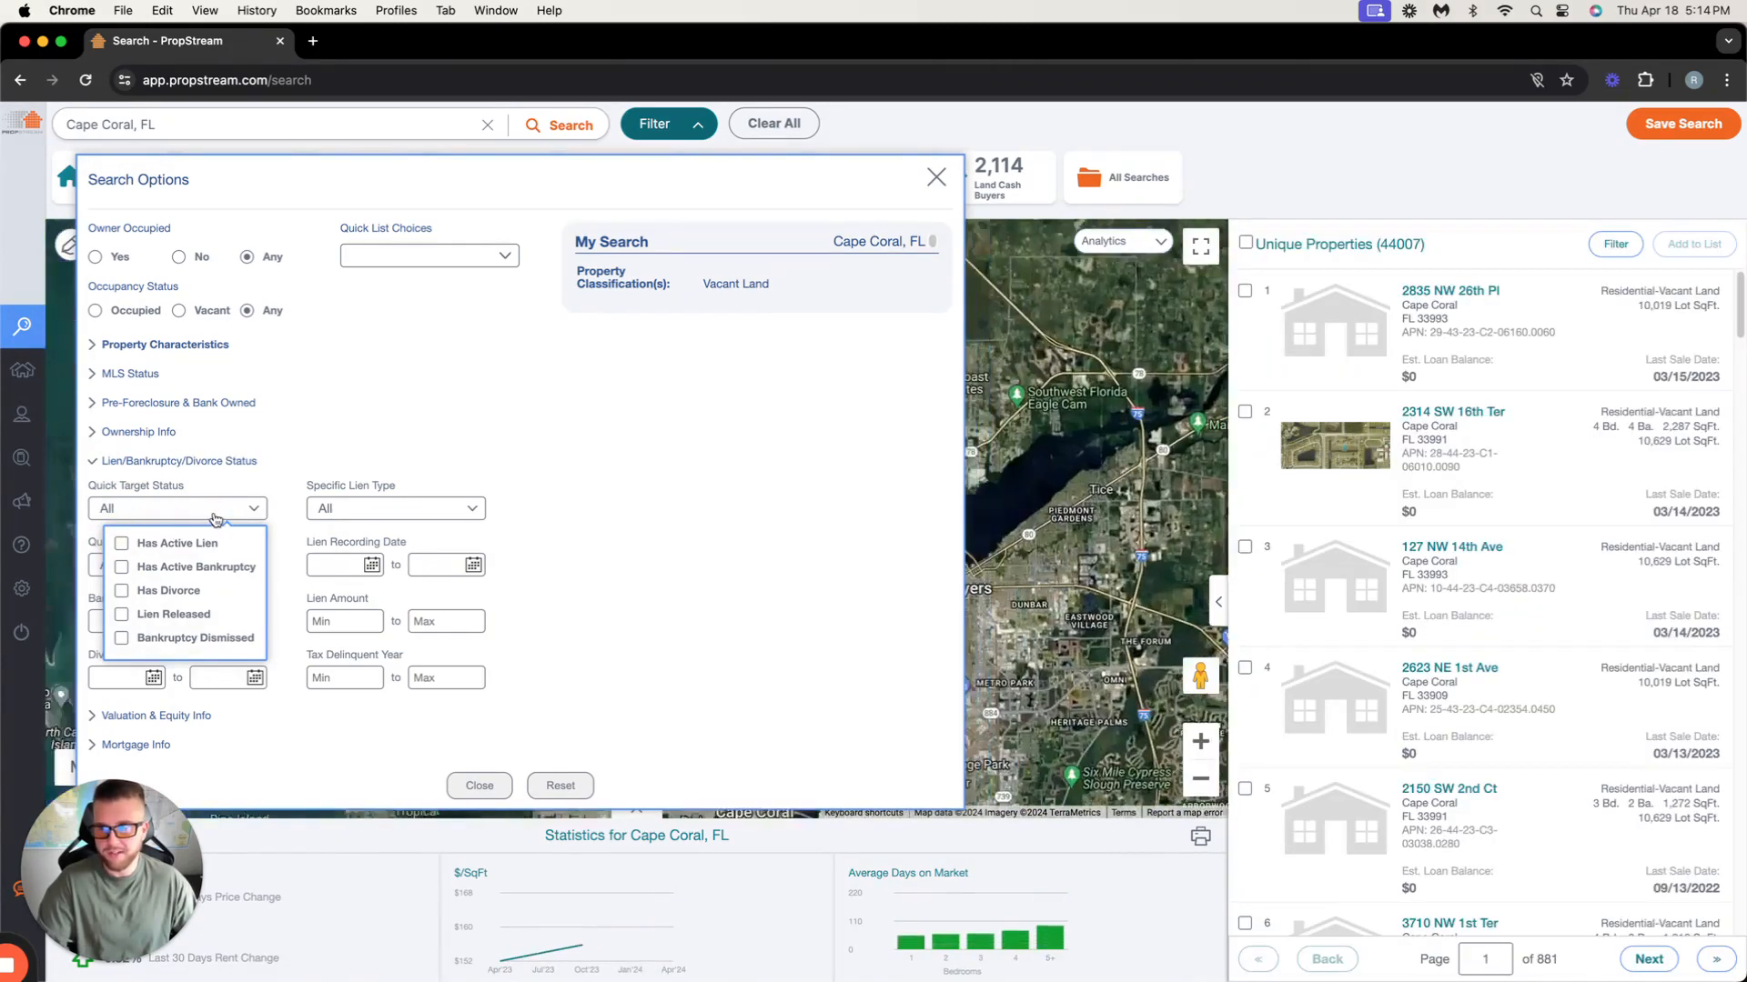
# Try Tax Lien as the specific lien type for the vacant land, and clear it again.
pyautogui.click(355, 510)
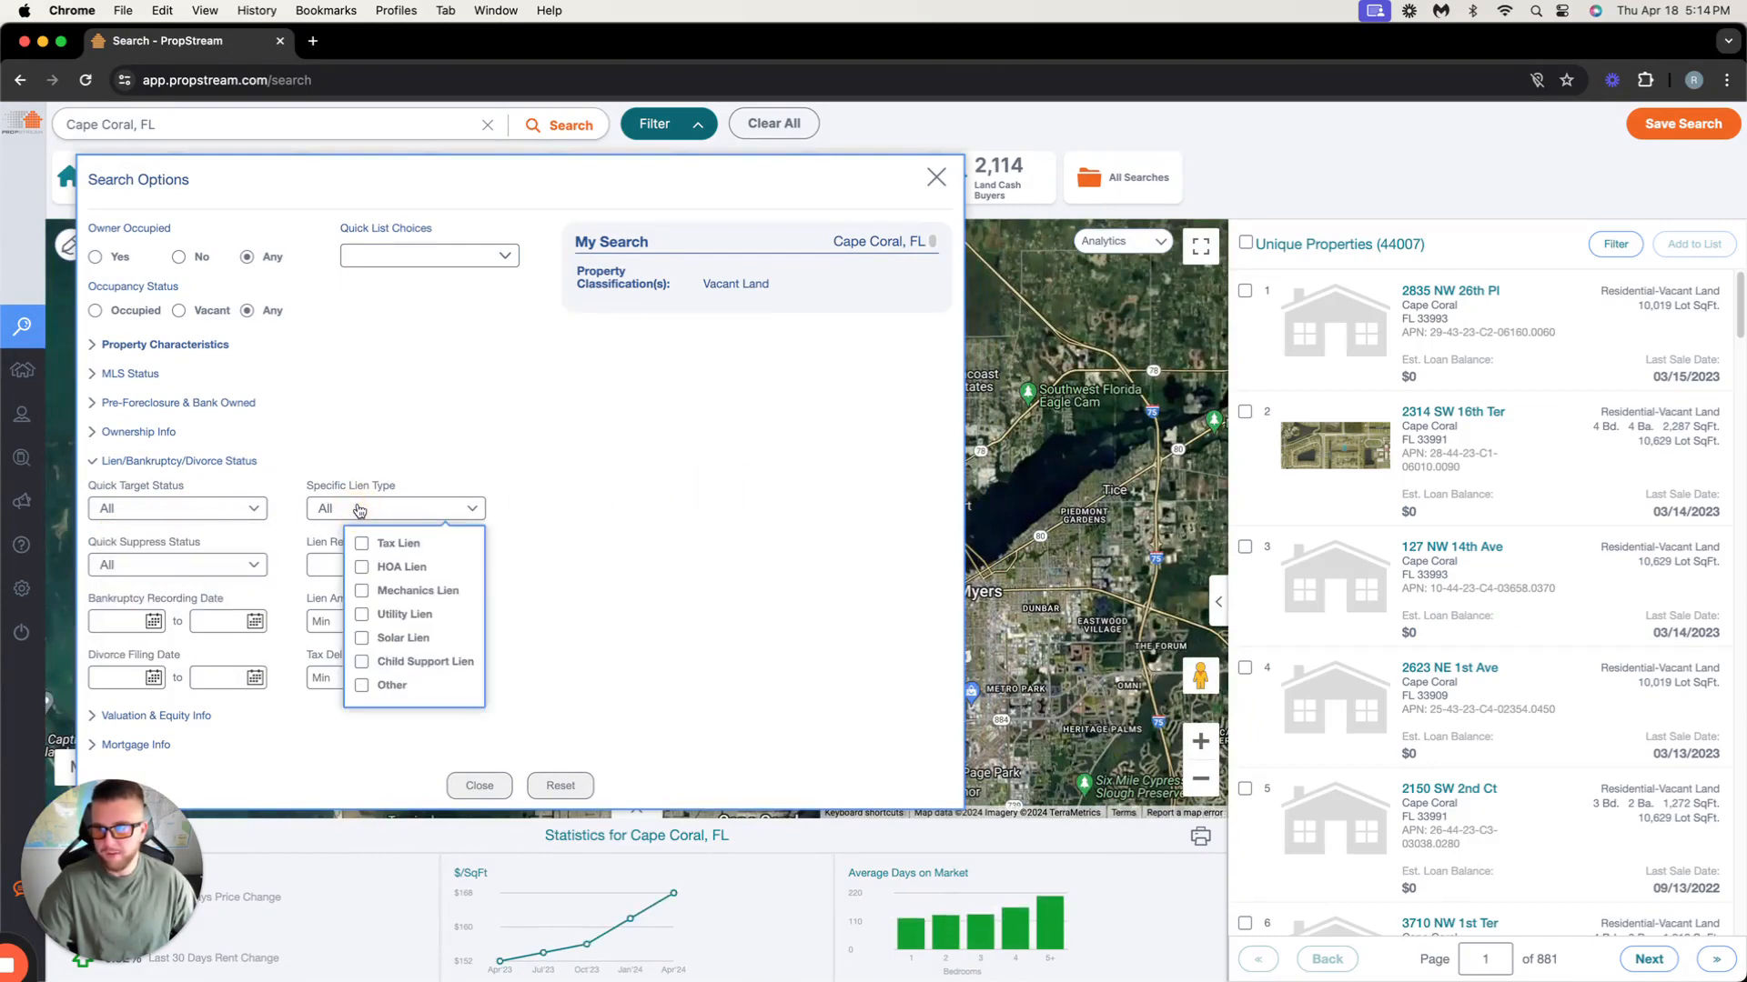
pyautogui.click(361, 546)
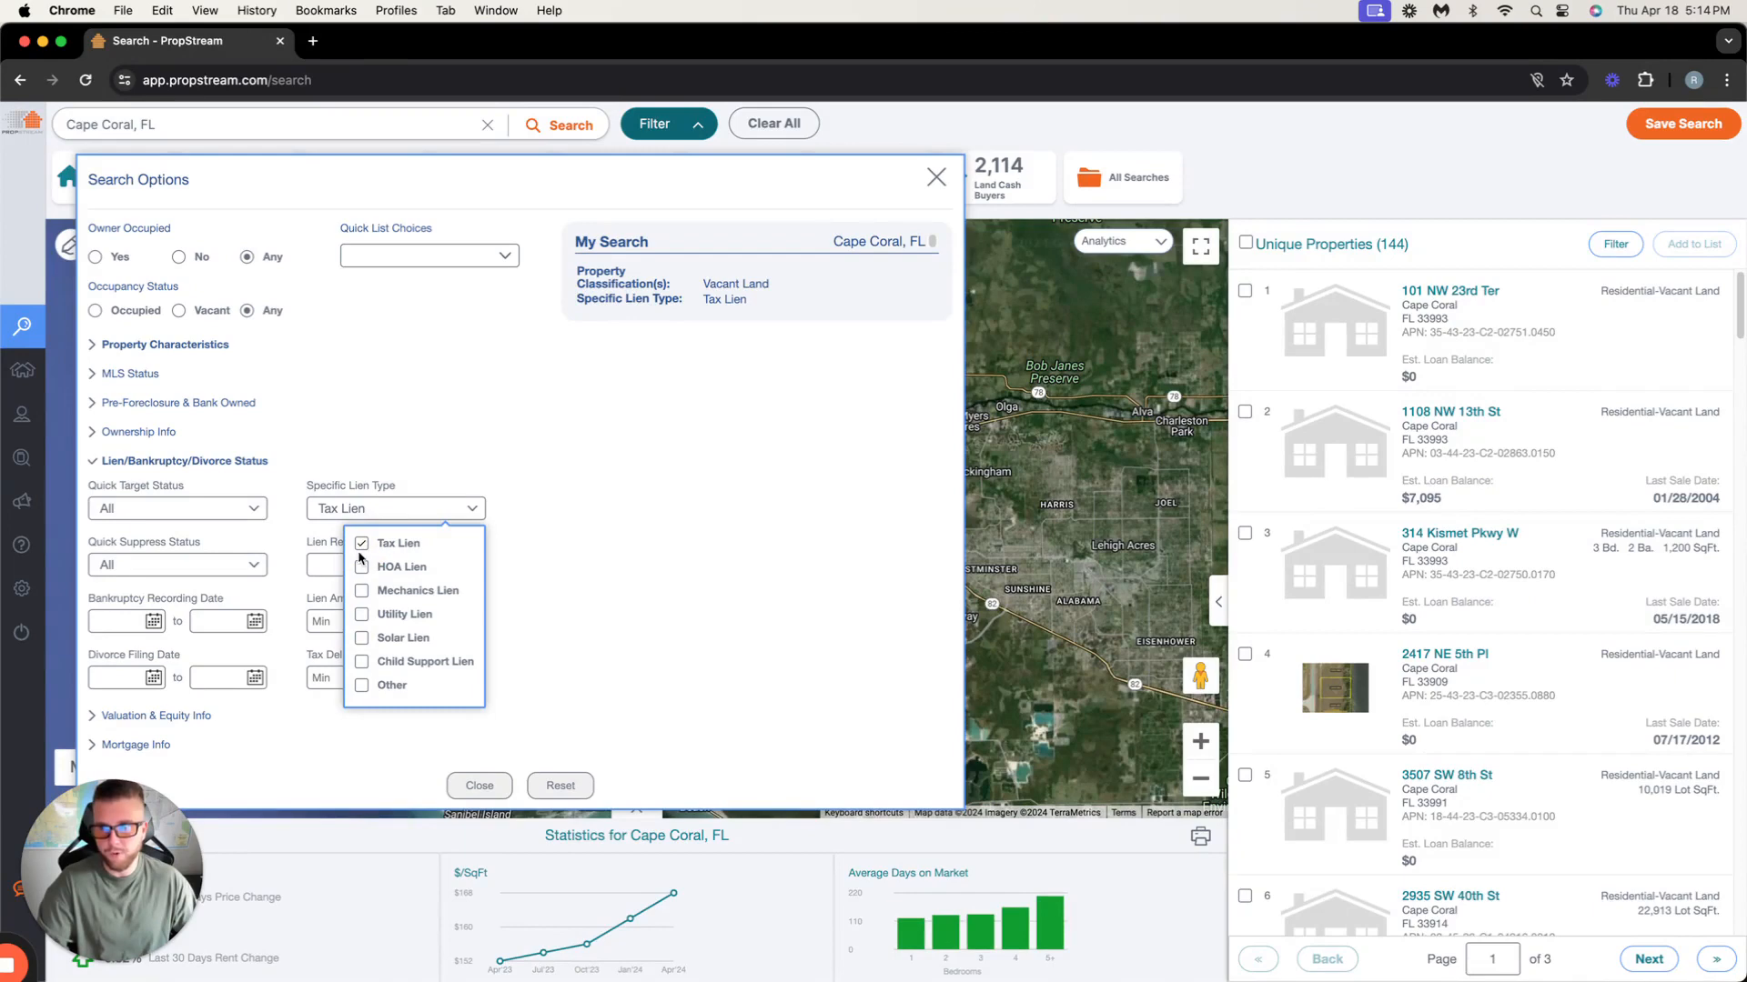
pyautogui.click(360, 551)
pyautogui.click(521, 465)
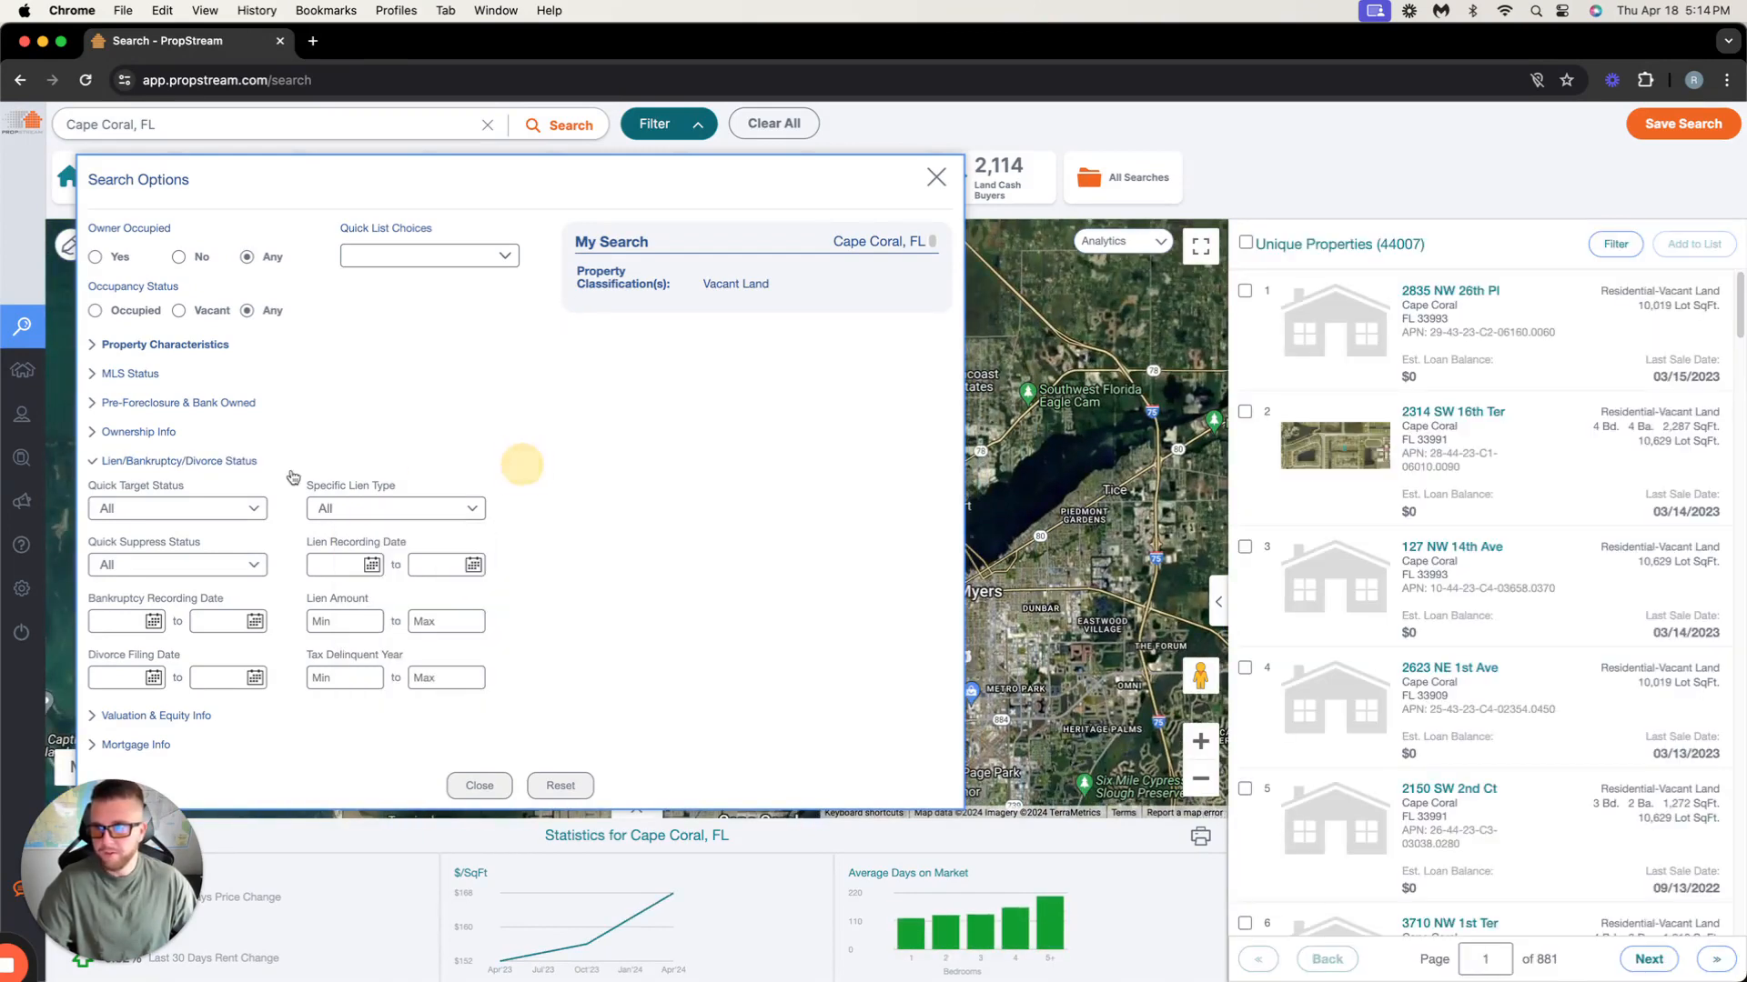
# Try Has Active Lien as the quick target status once more, and remove that filter.
pyautogui.click(193, 512)
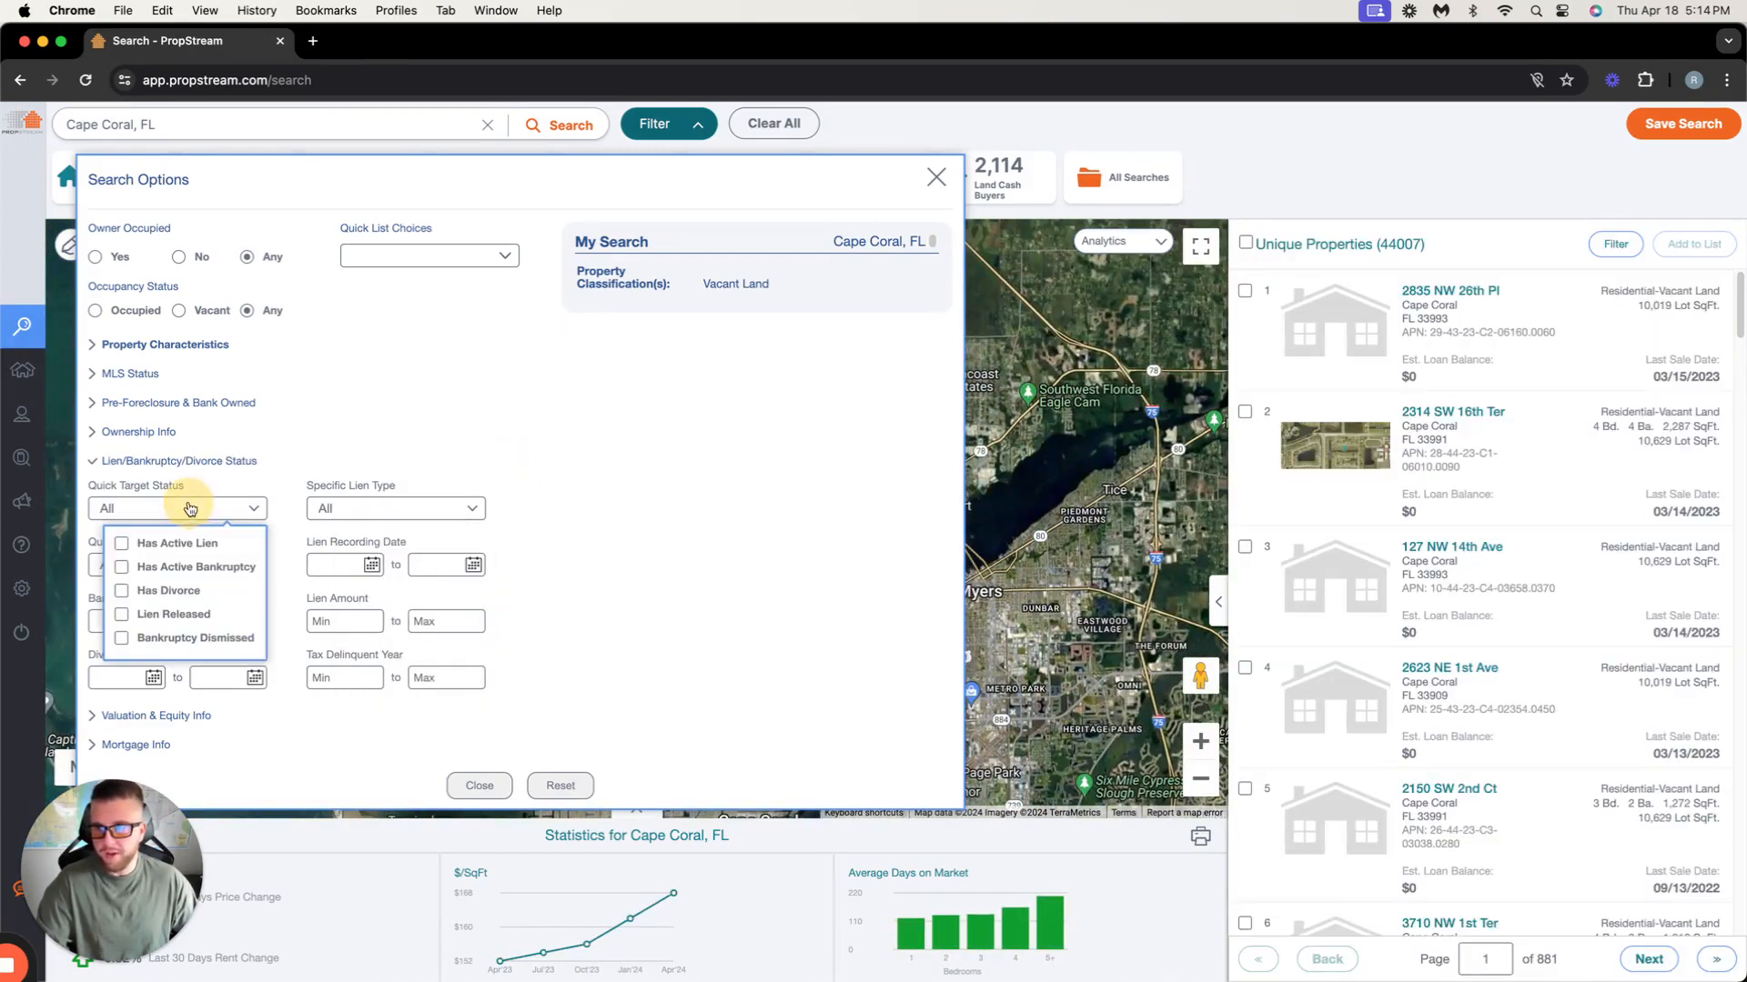
pyautogui.click(120, 545)
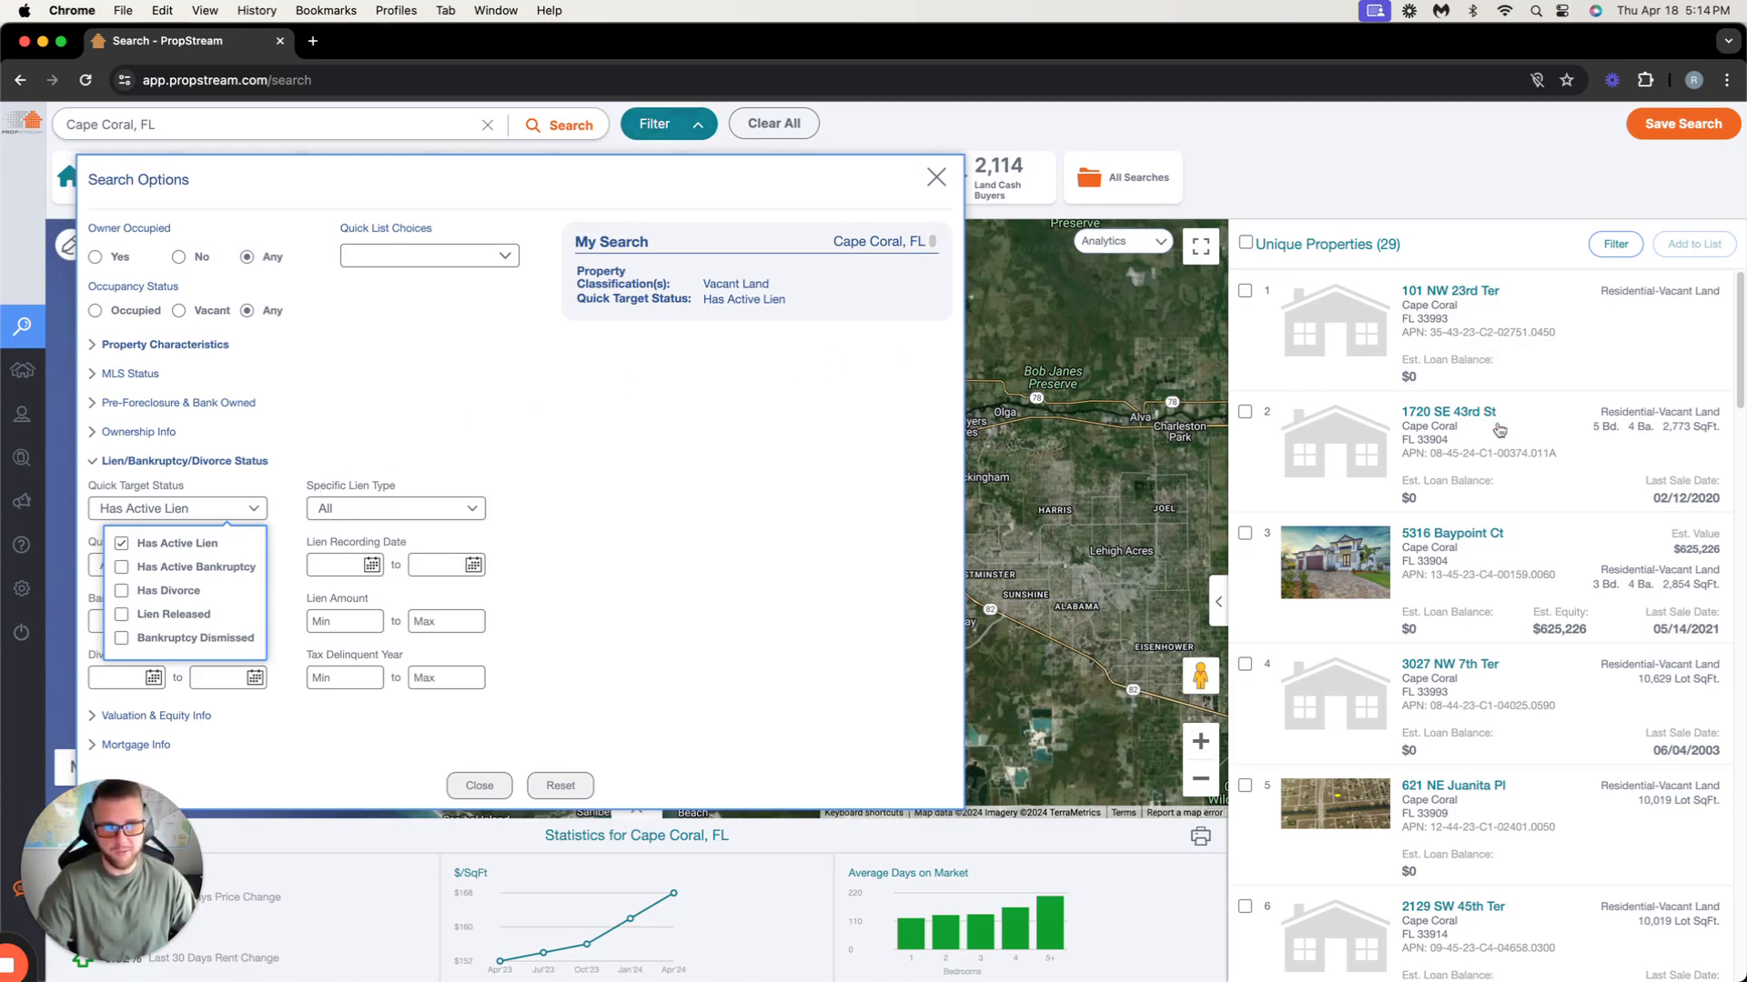
pyautogui.click(122, 543)
# Try limiting the vacant land to the Tax Lien type, remove that filter, and collapse the lien criteria.
pyautogui.click(382, 509)
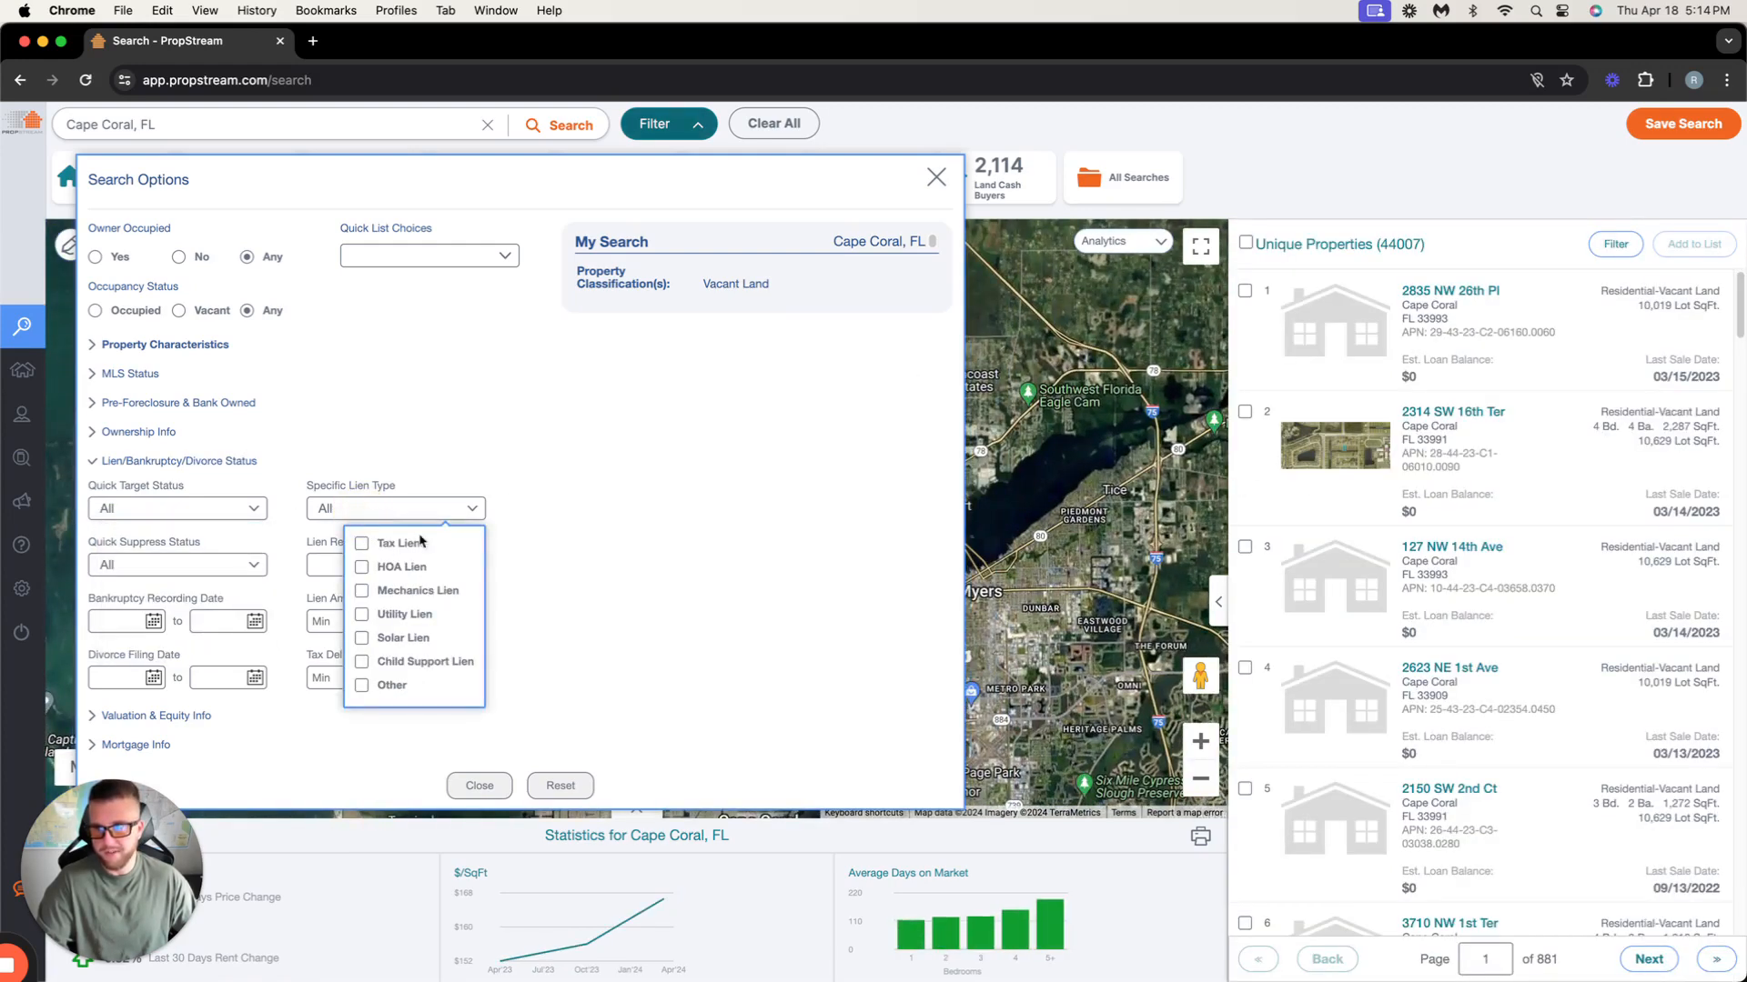
pyautogui.click(362, 544)
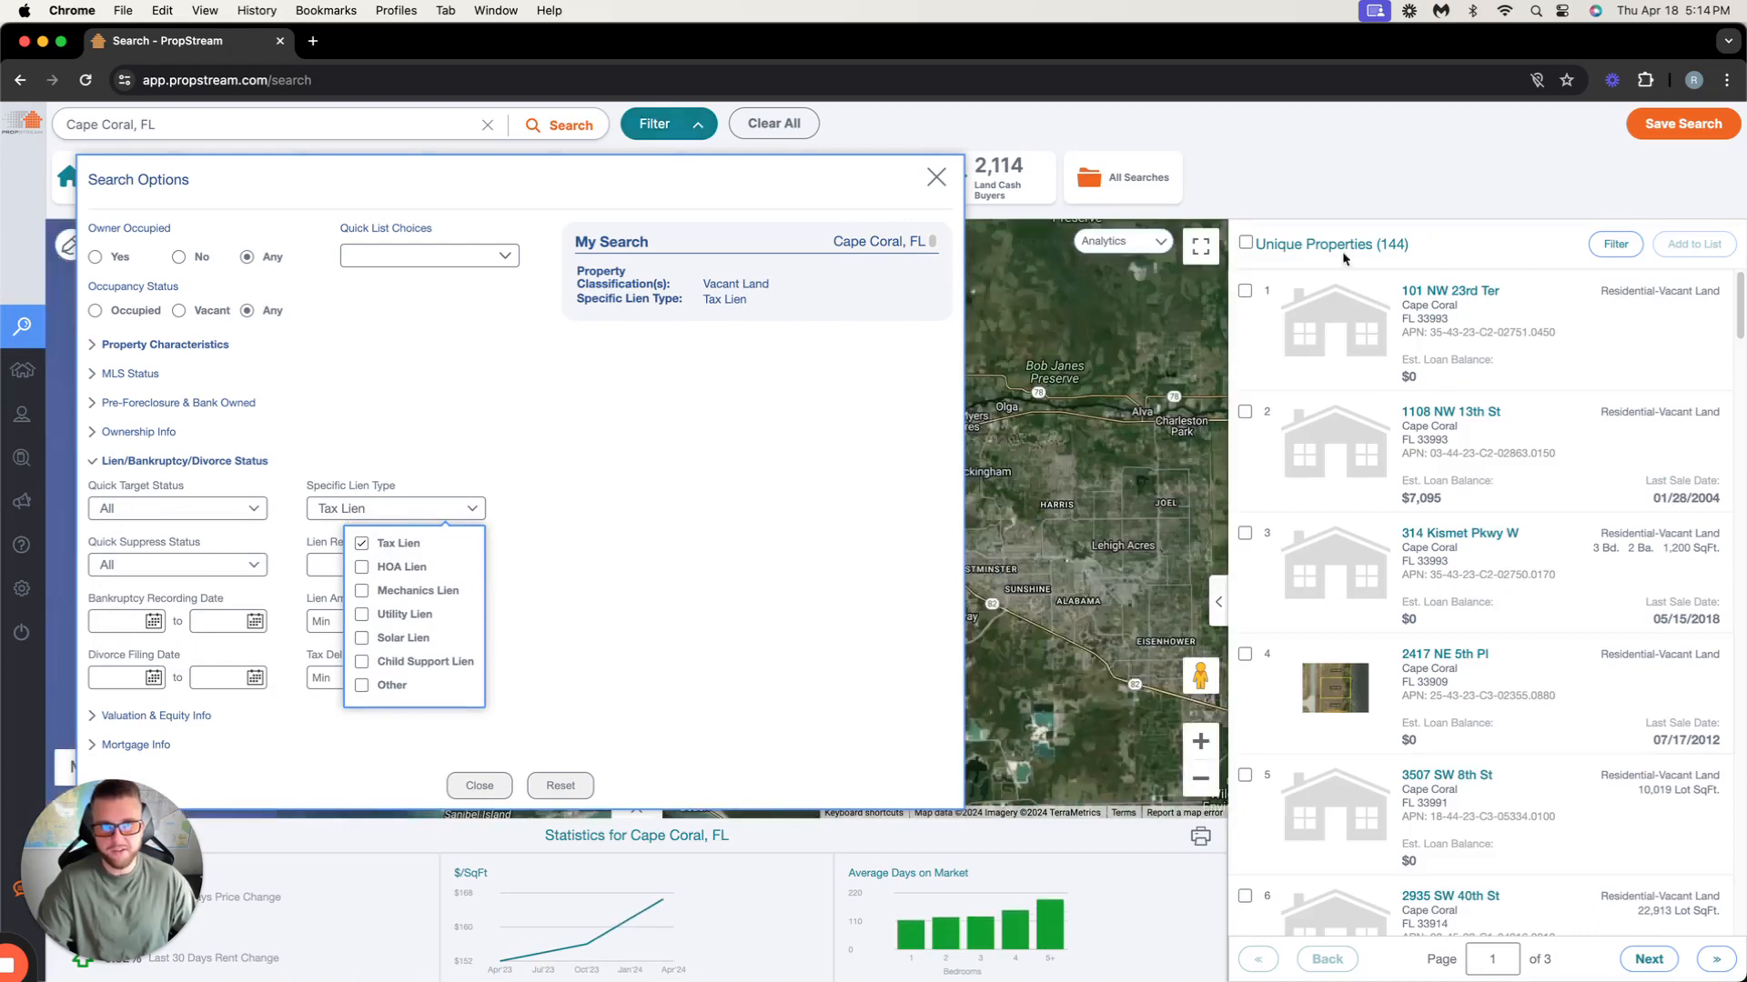
pyautogui.click(866, 361)
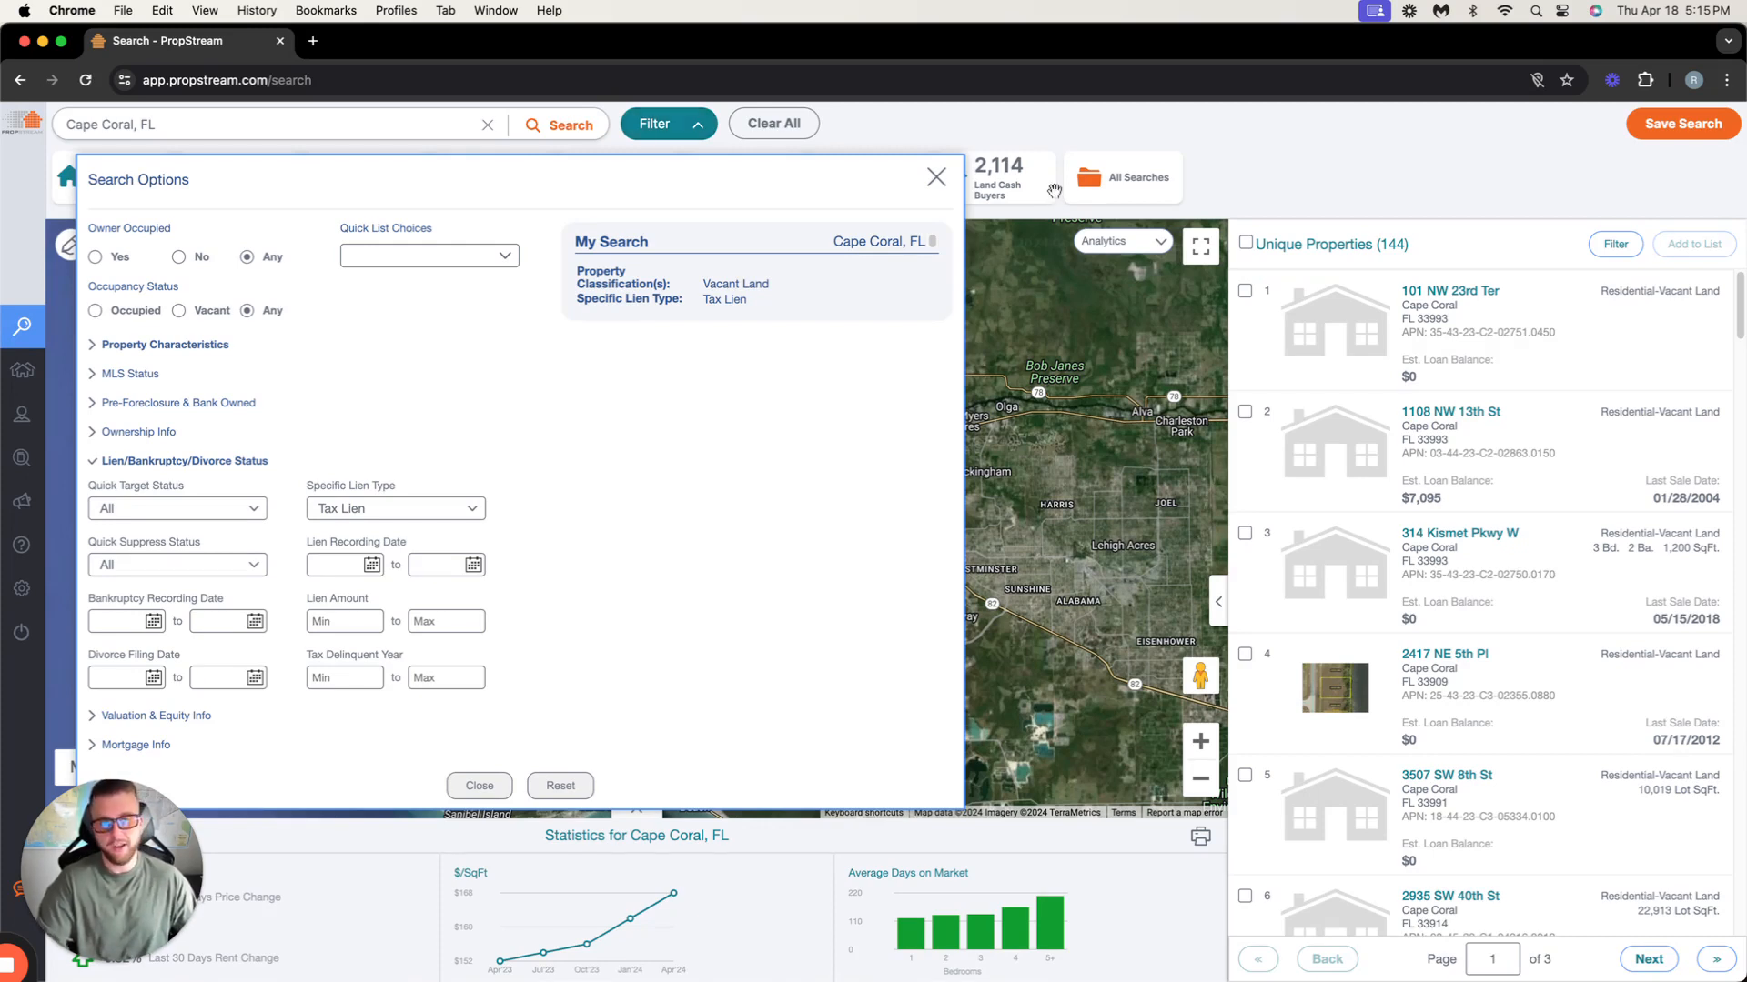
pyautogui.click(148, 461)
pyautogui.click(164, 461)
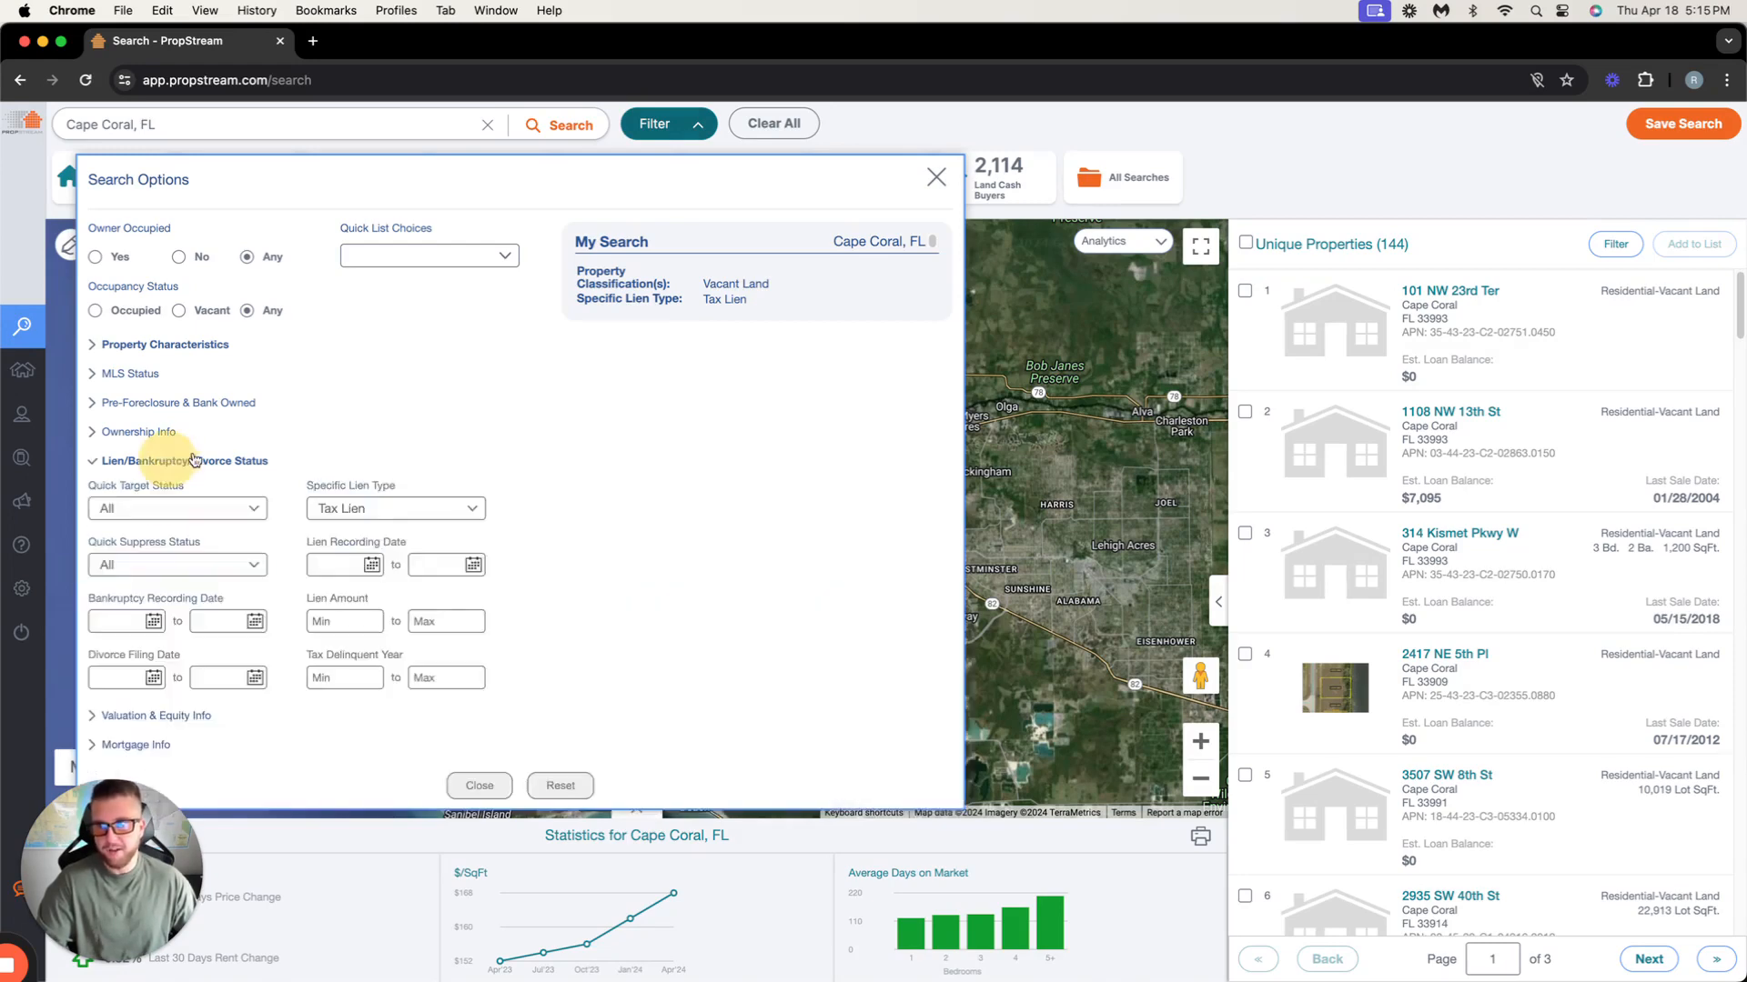
pyautogui.click(393, 511)
pyautogui.click(361, 543)
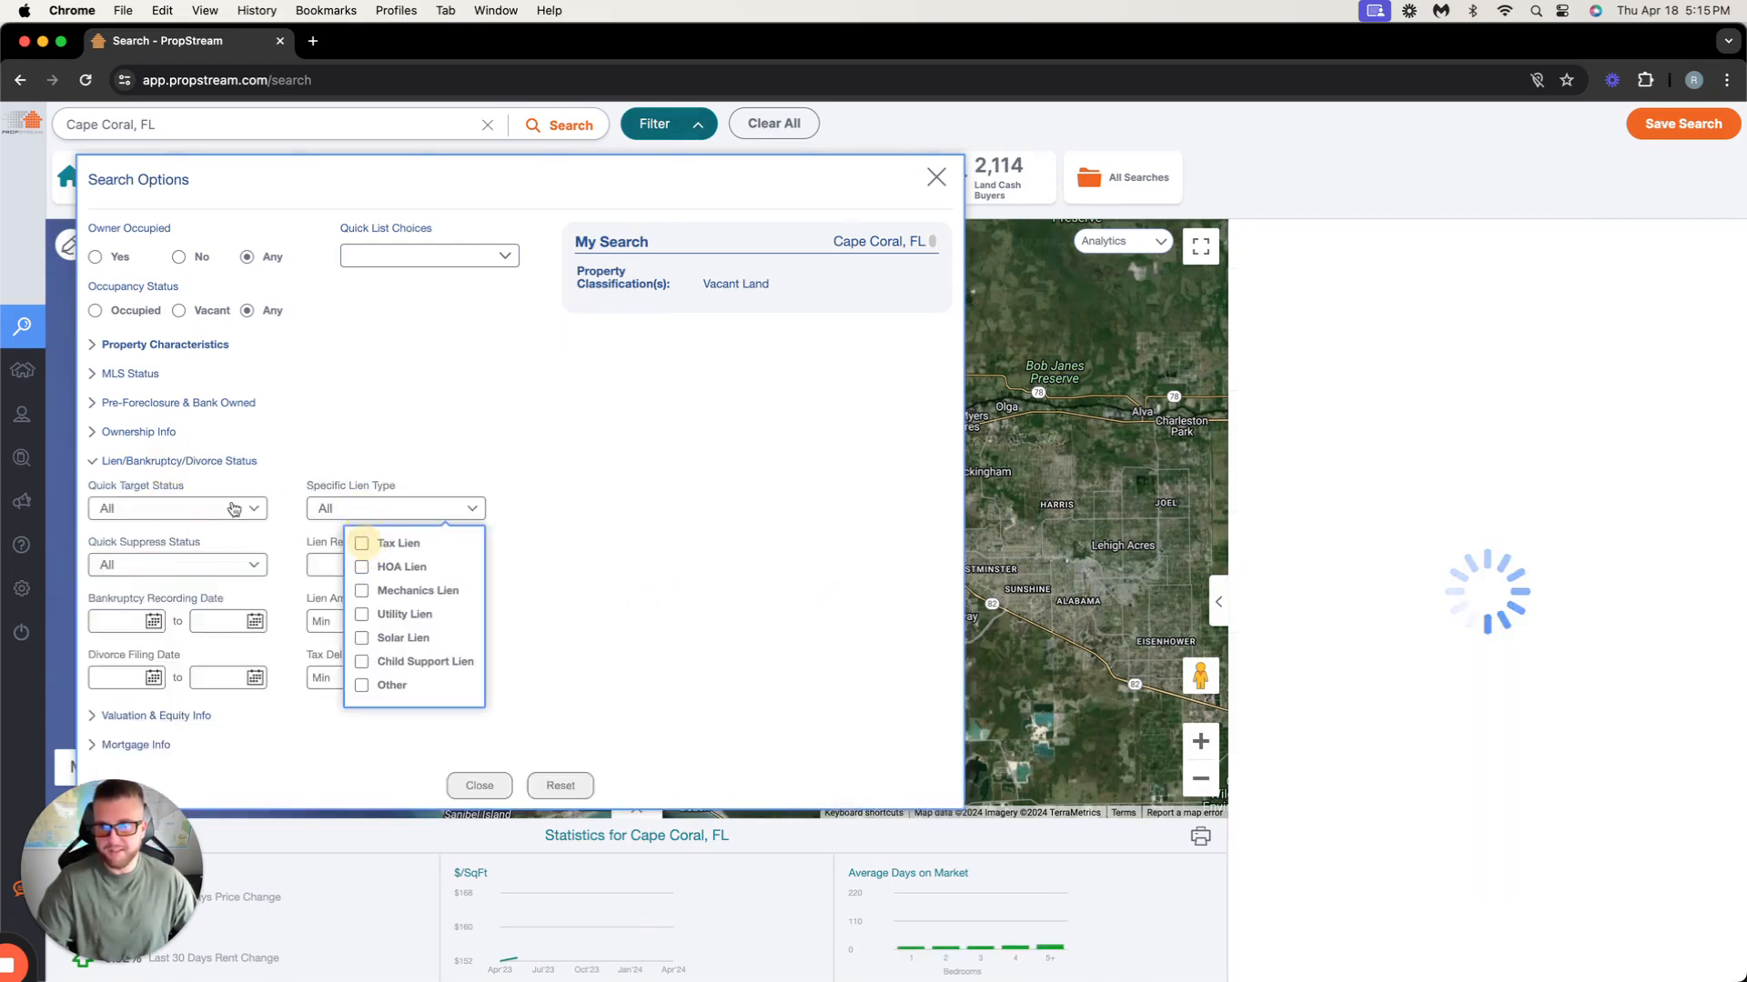
pyautogui.click(165, 460)
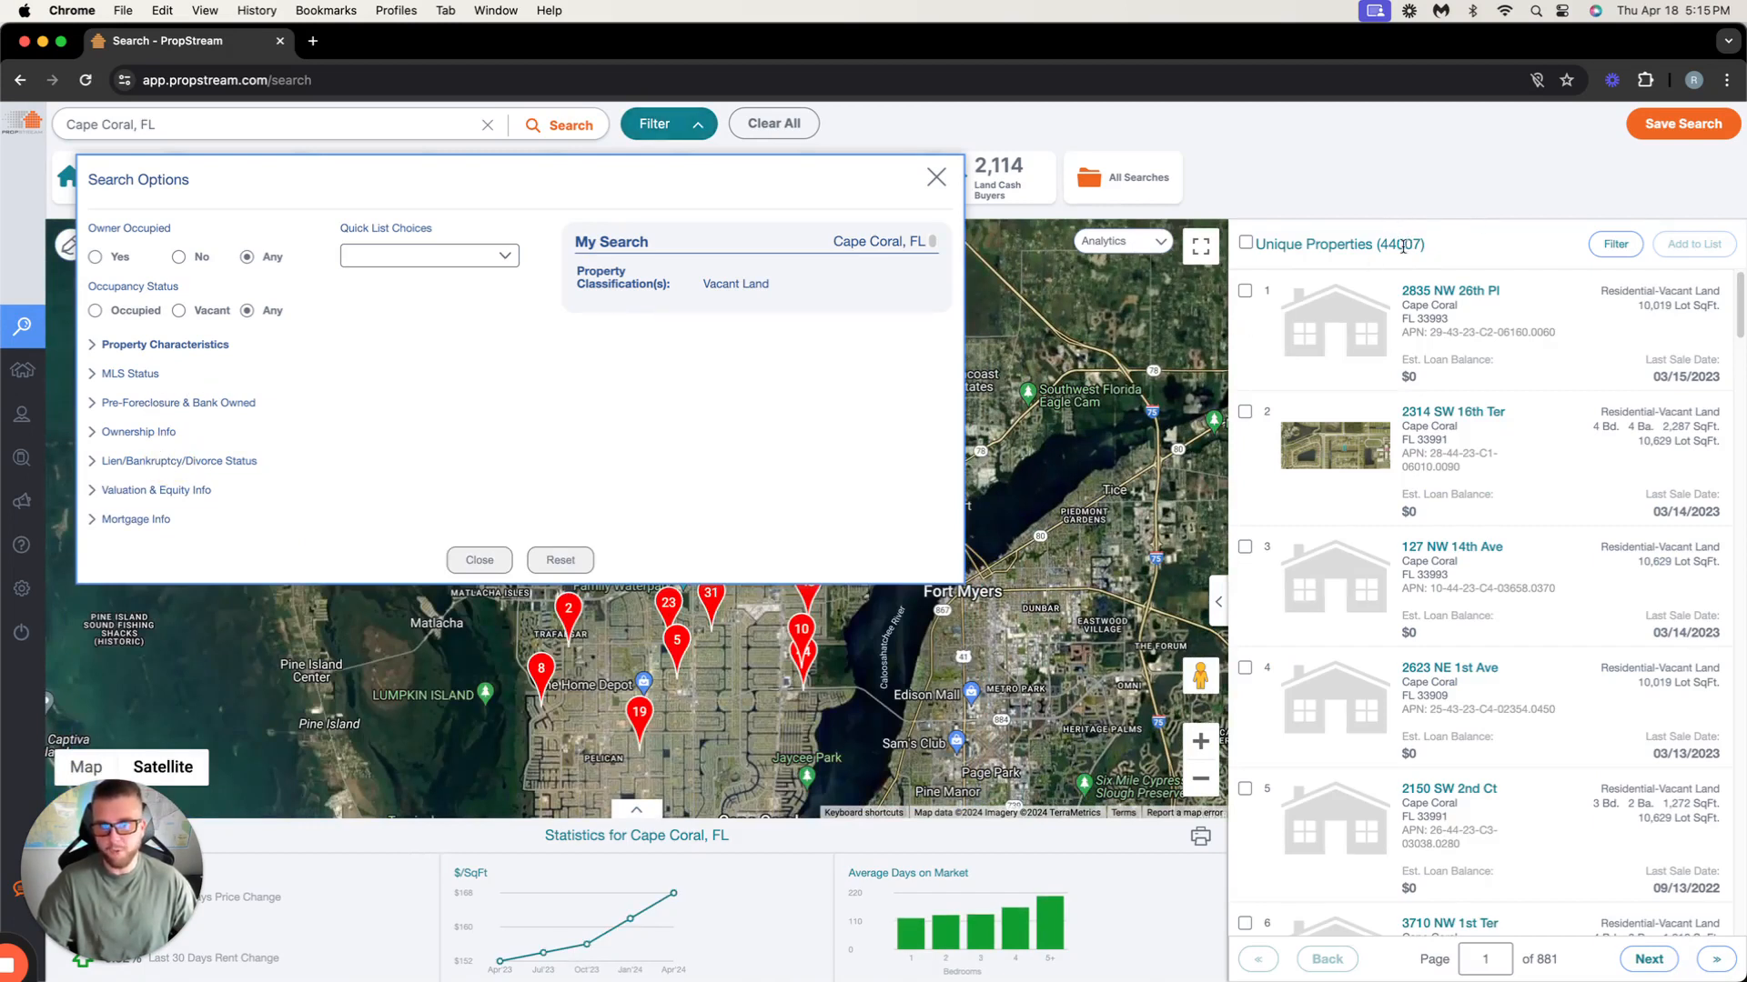
# Restrict the Cape Coral vacant land to an MLS status of Failed.
pyautogui.click(142, 378)
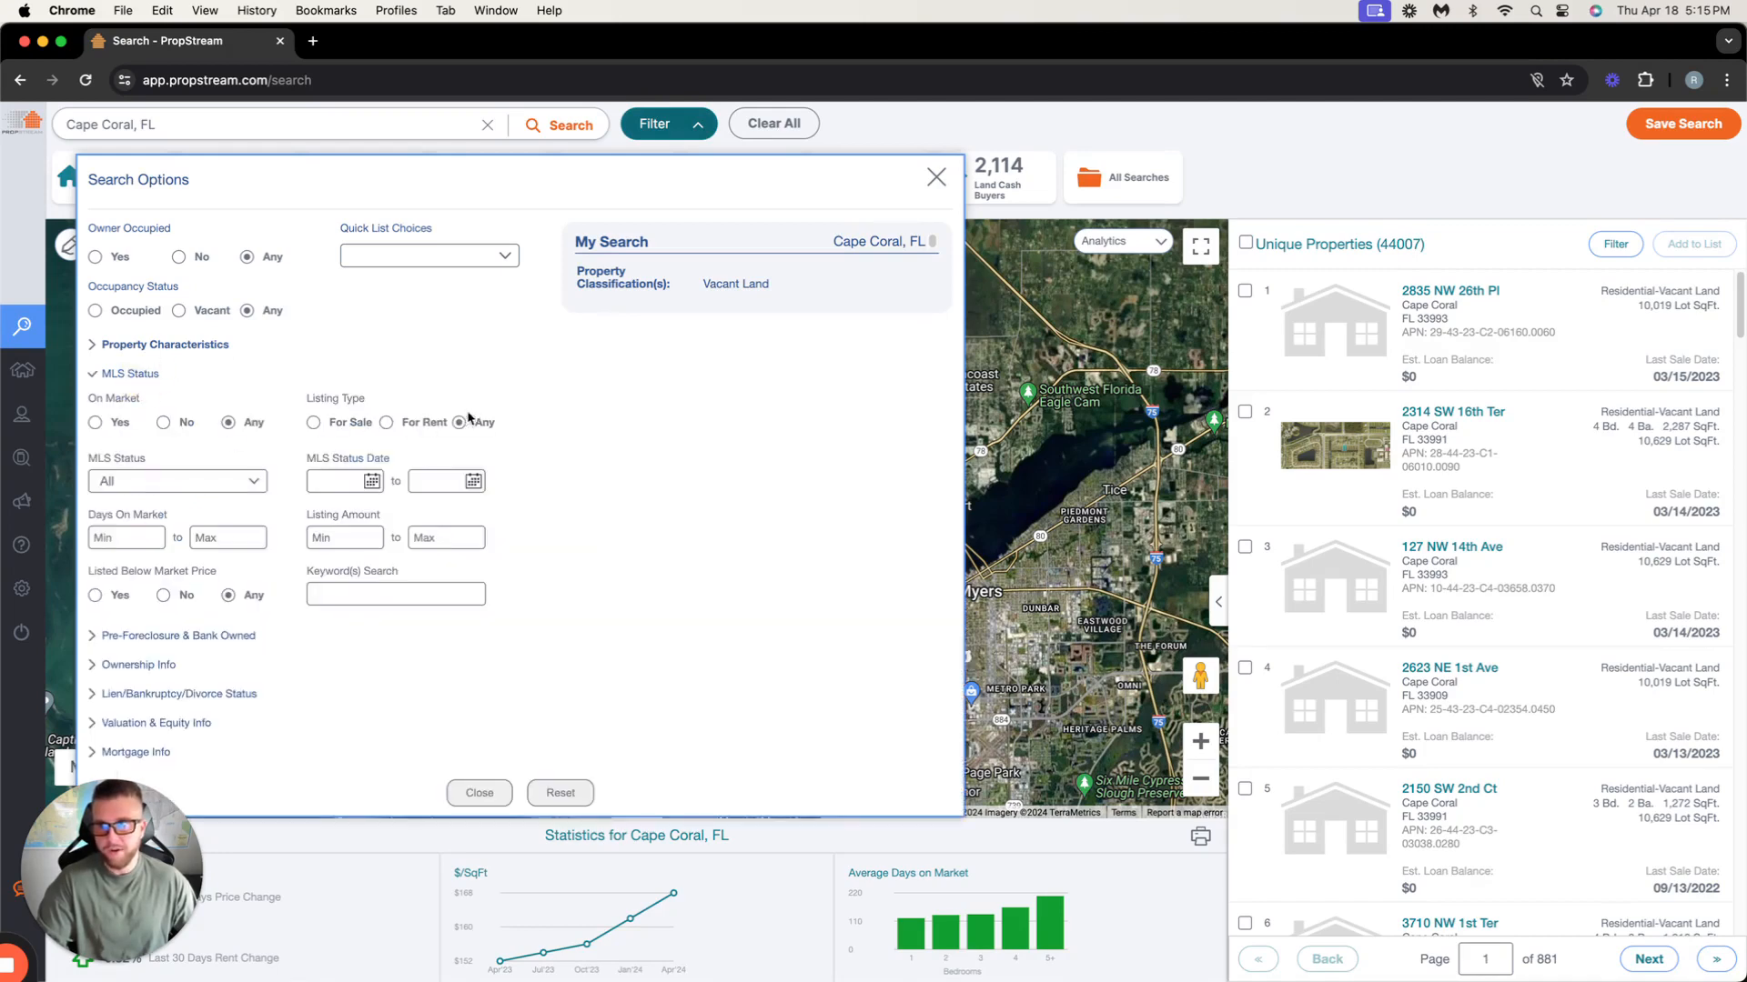
pyautogui.click(212, 485)
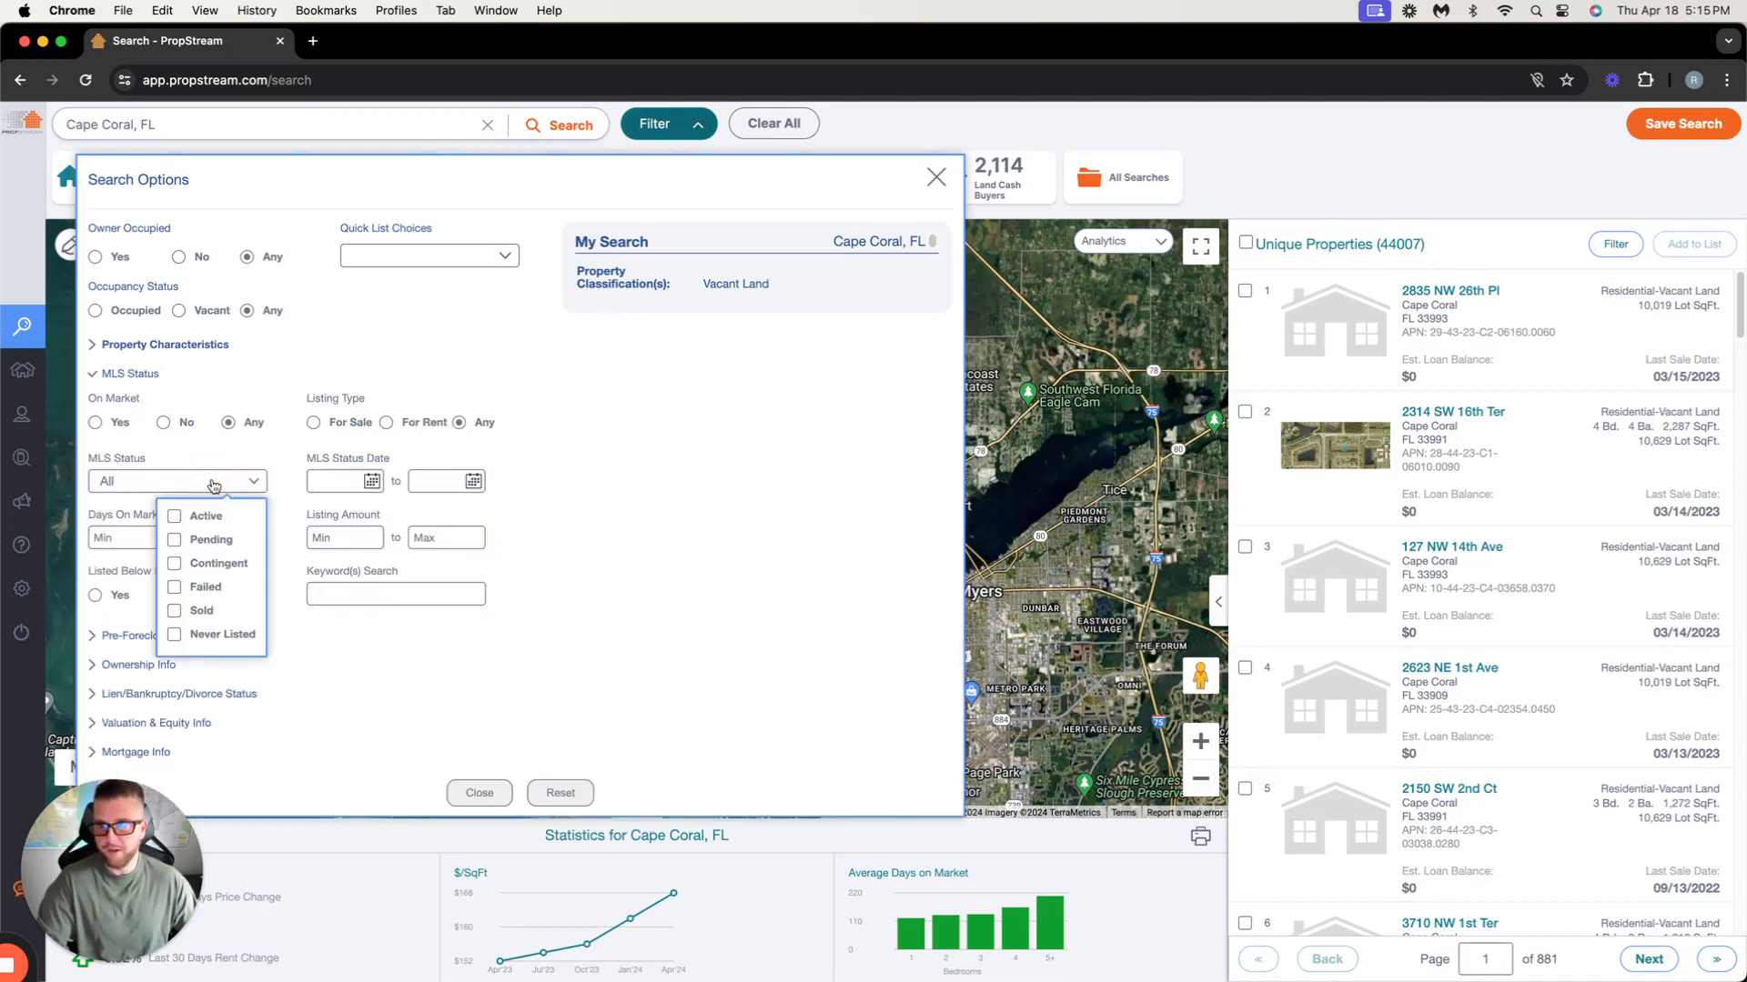
pyautogui.click(174, 588)
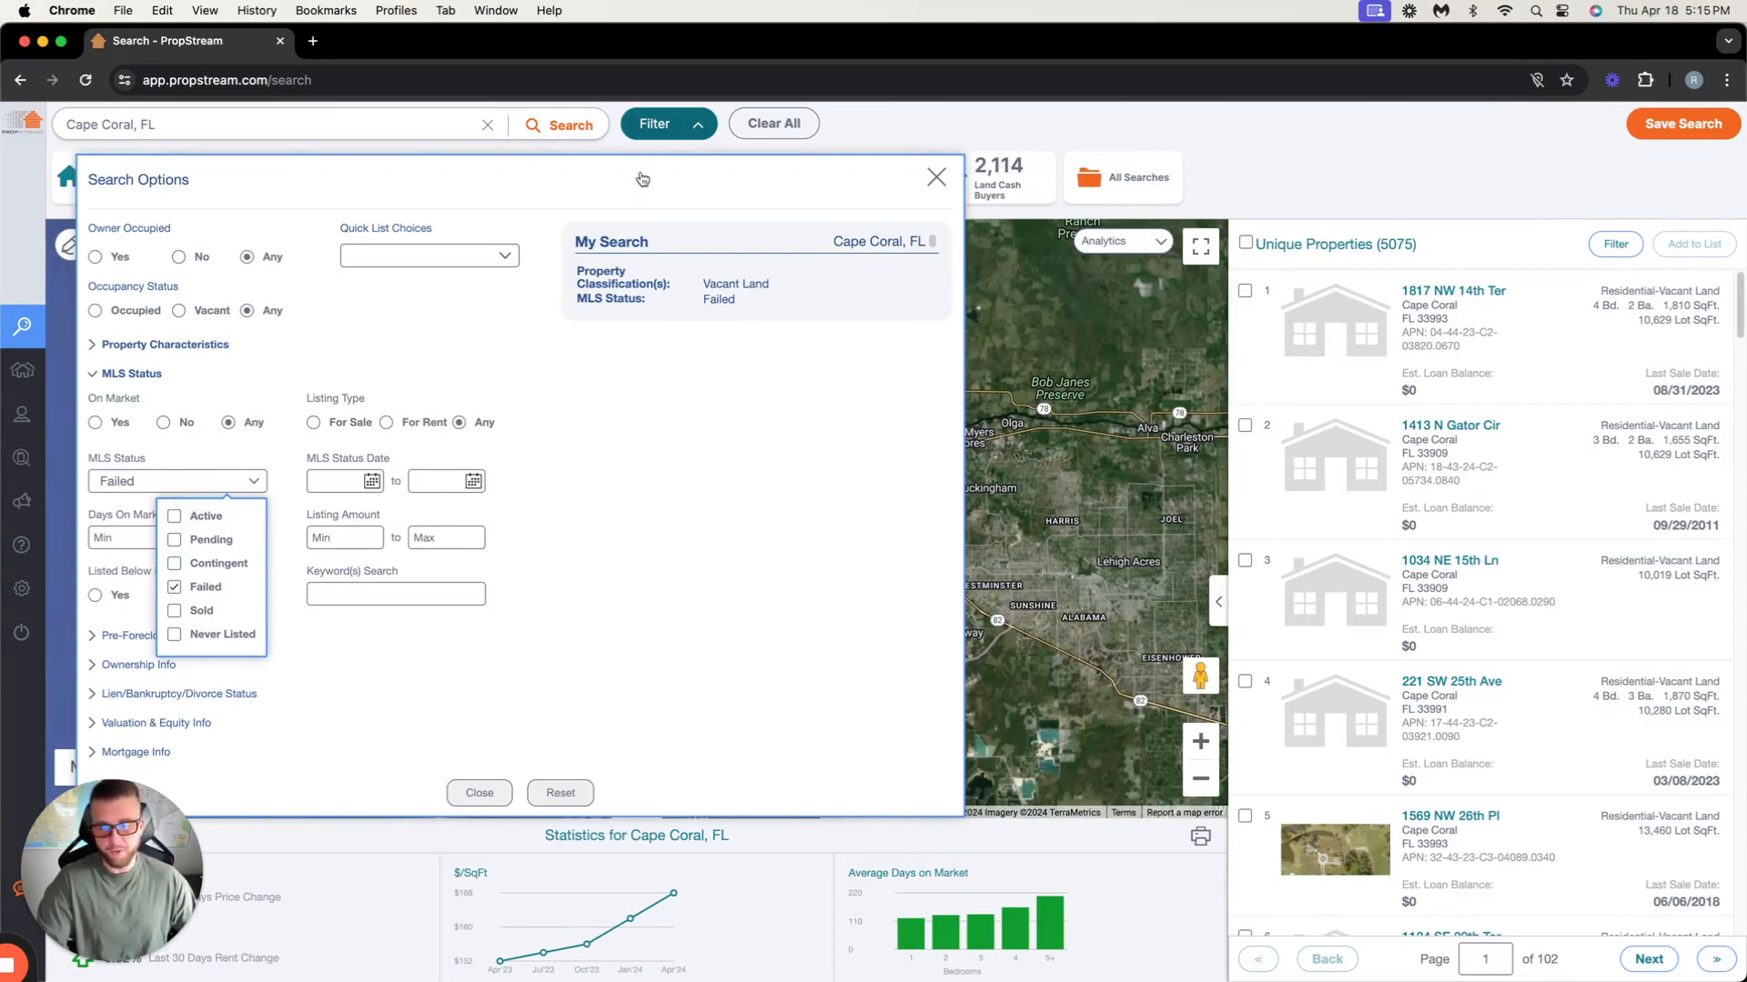
pyautogui.moveTo(1130, 18); pyautogui.dragTo(1177, 15)
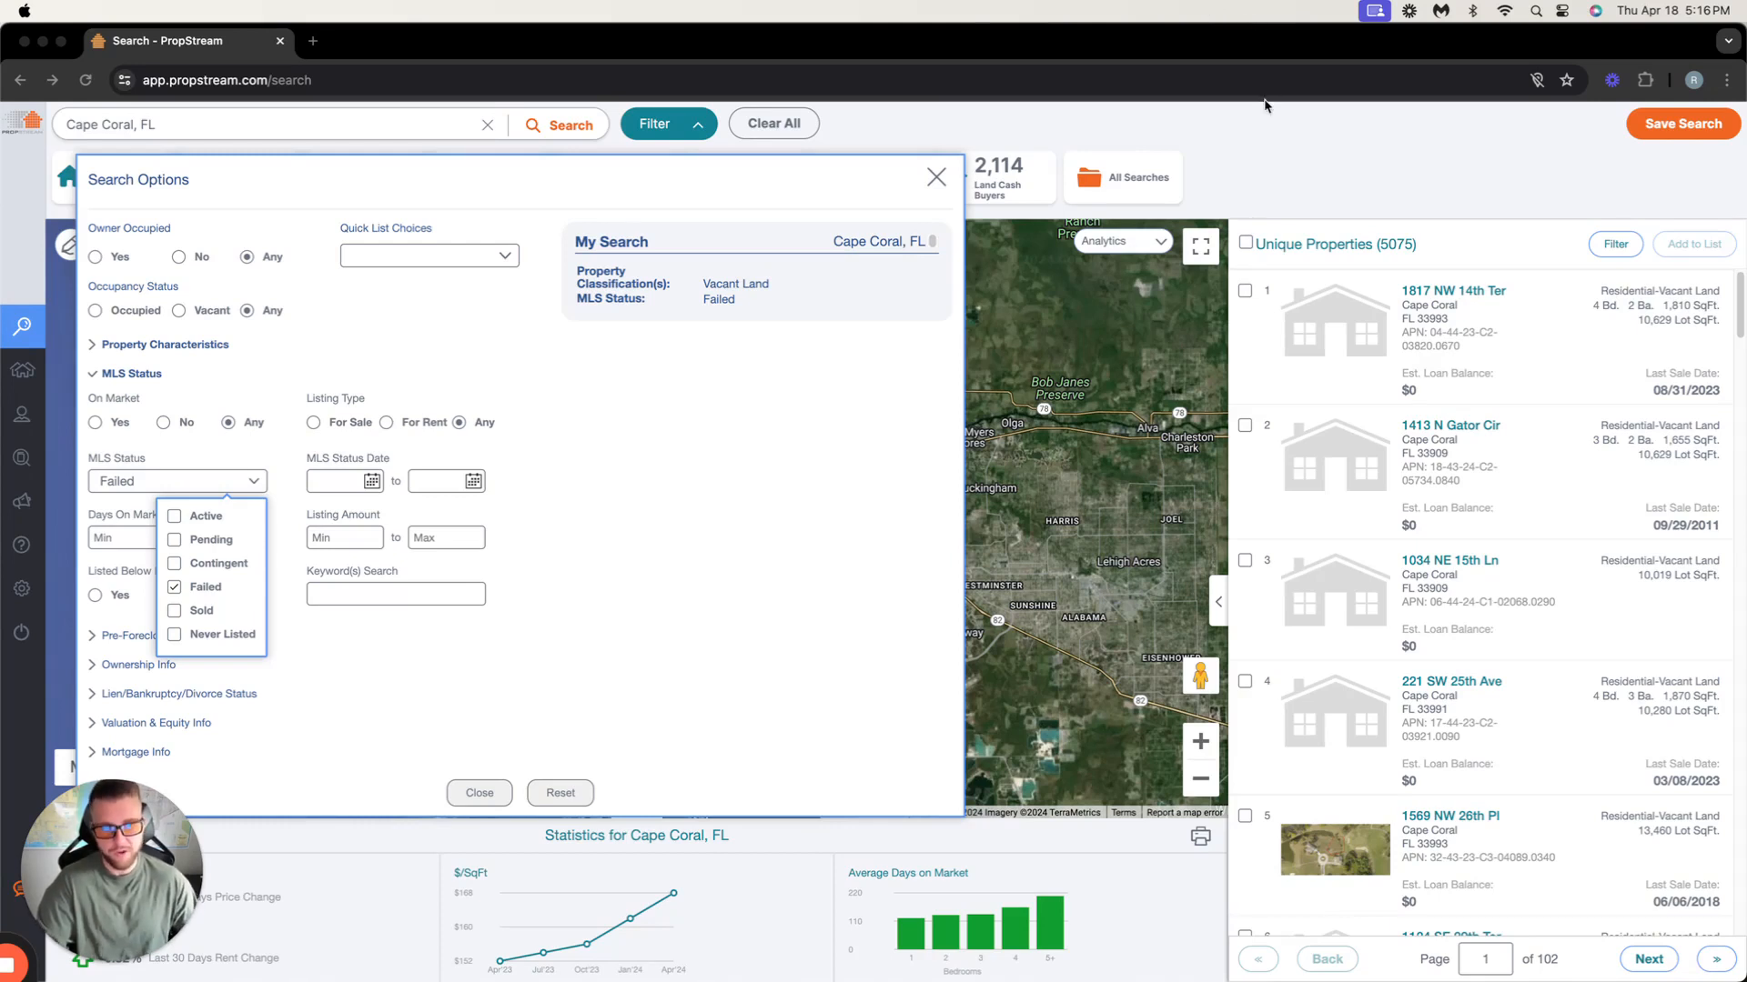
pyautogui.click(158, 482)
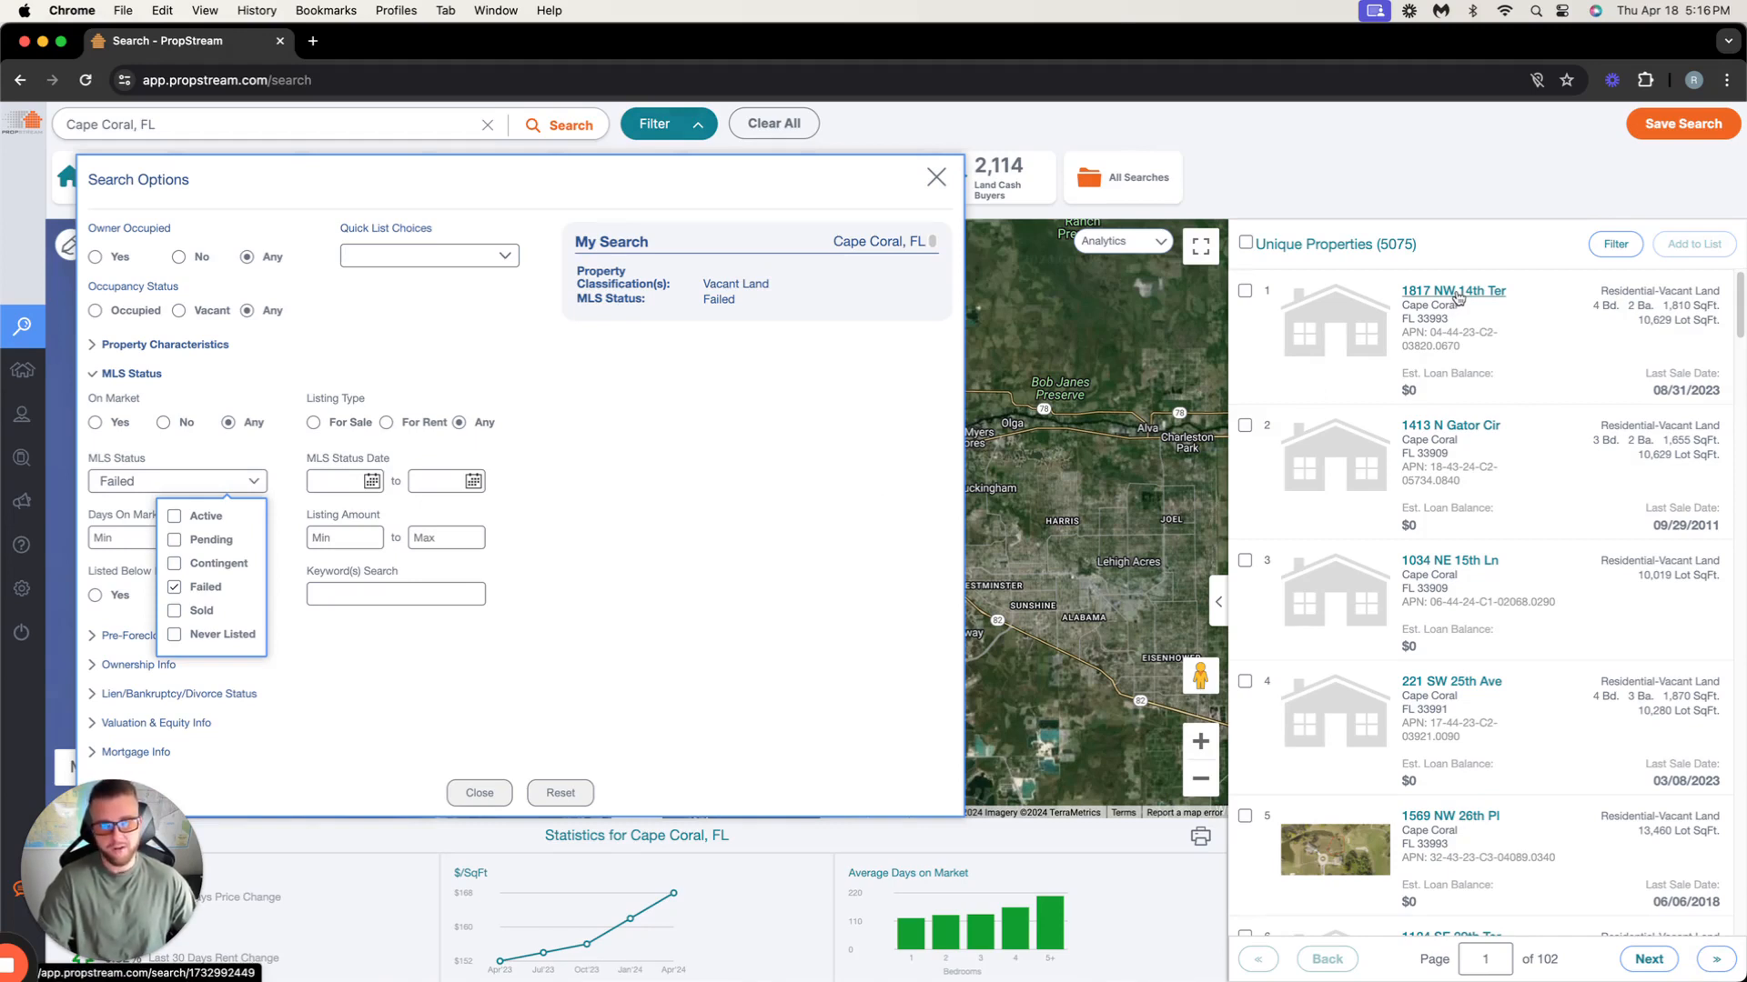
# Examine the vacant land results with failed listings, comparing their lot sizes and last sale dates.
pyautogui.scroll(-15, 1402, 590)
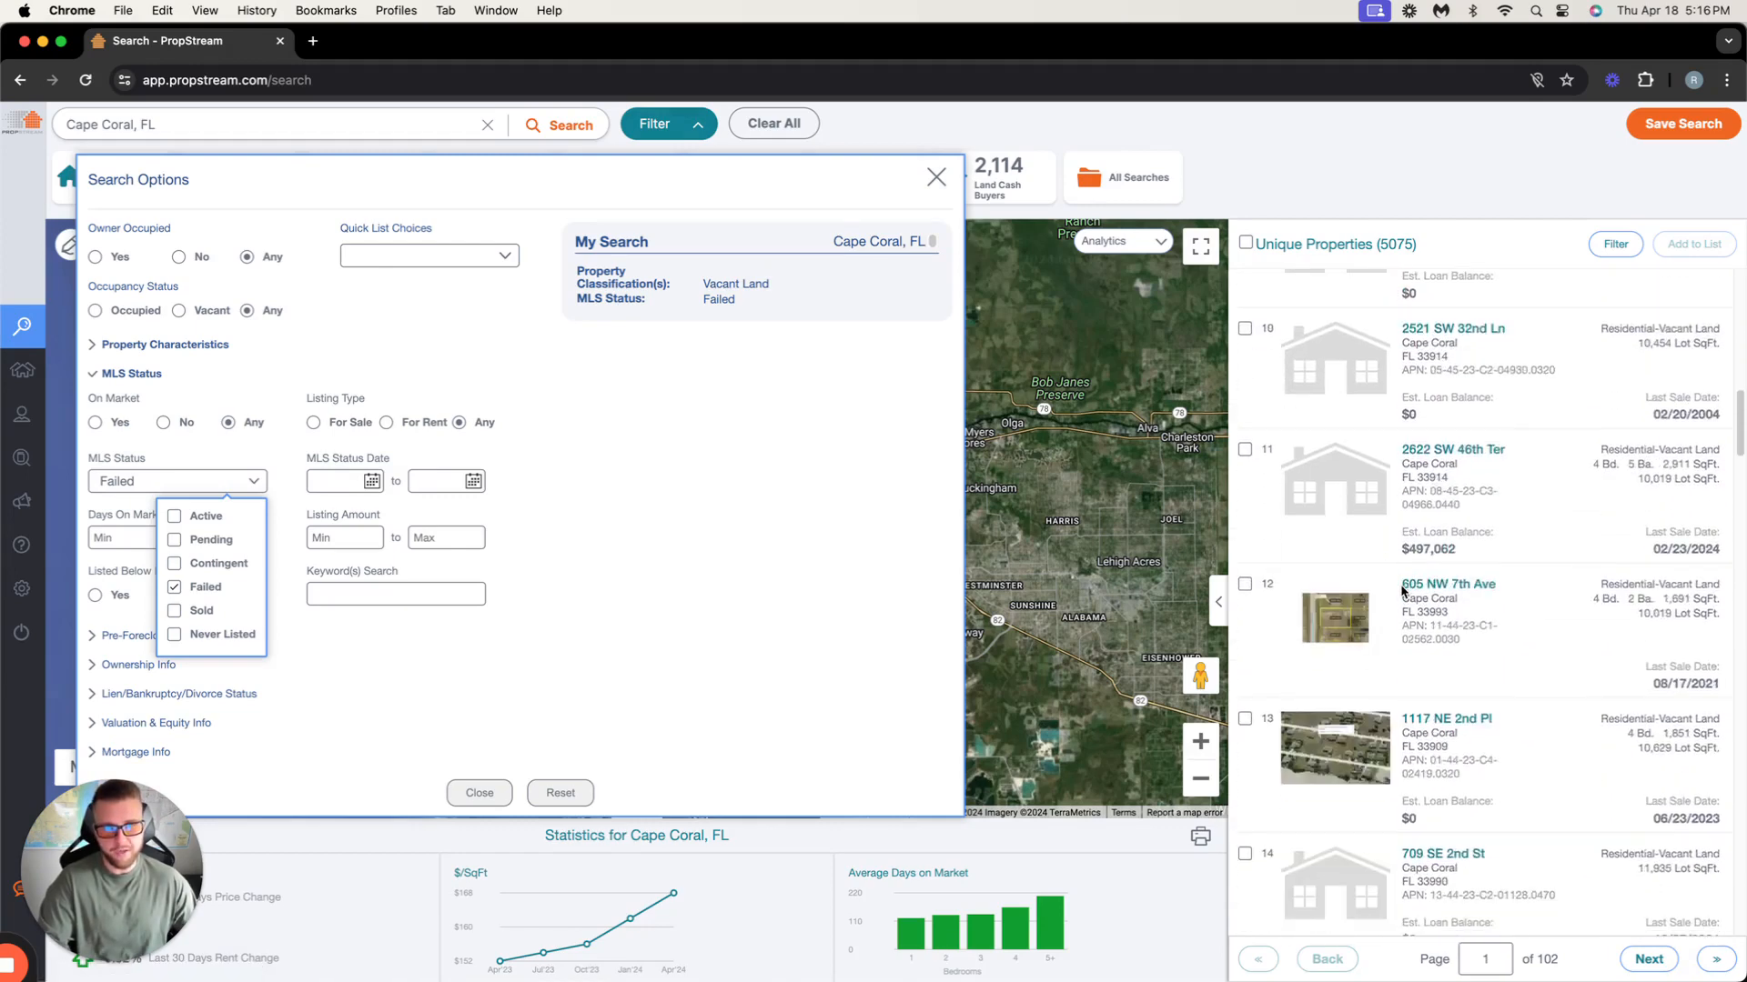
pyautogui.scroll(-5, 1383, 655)
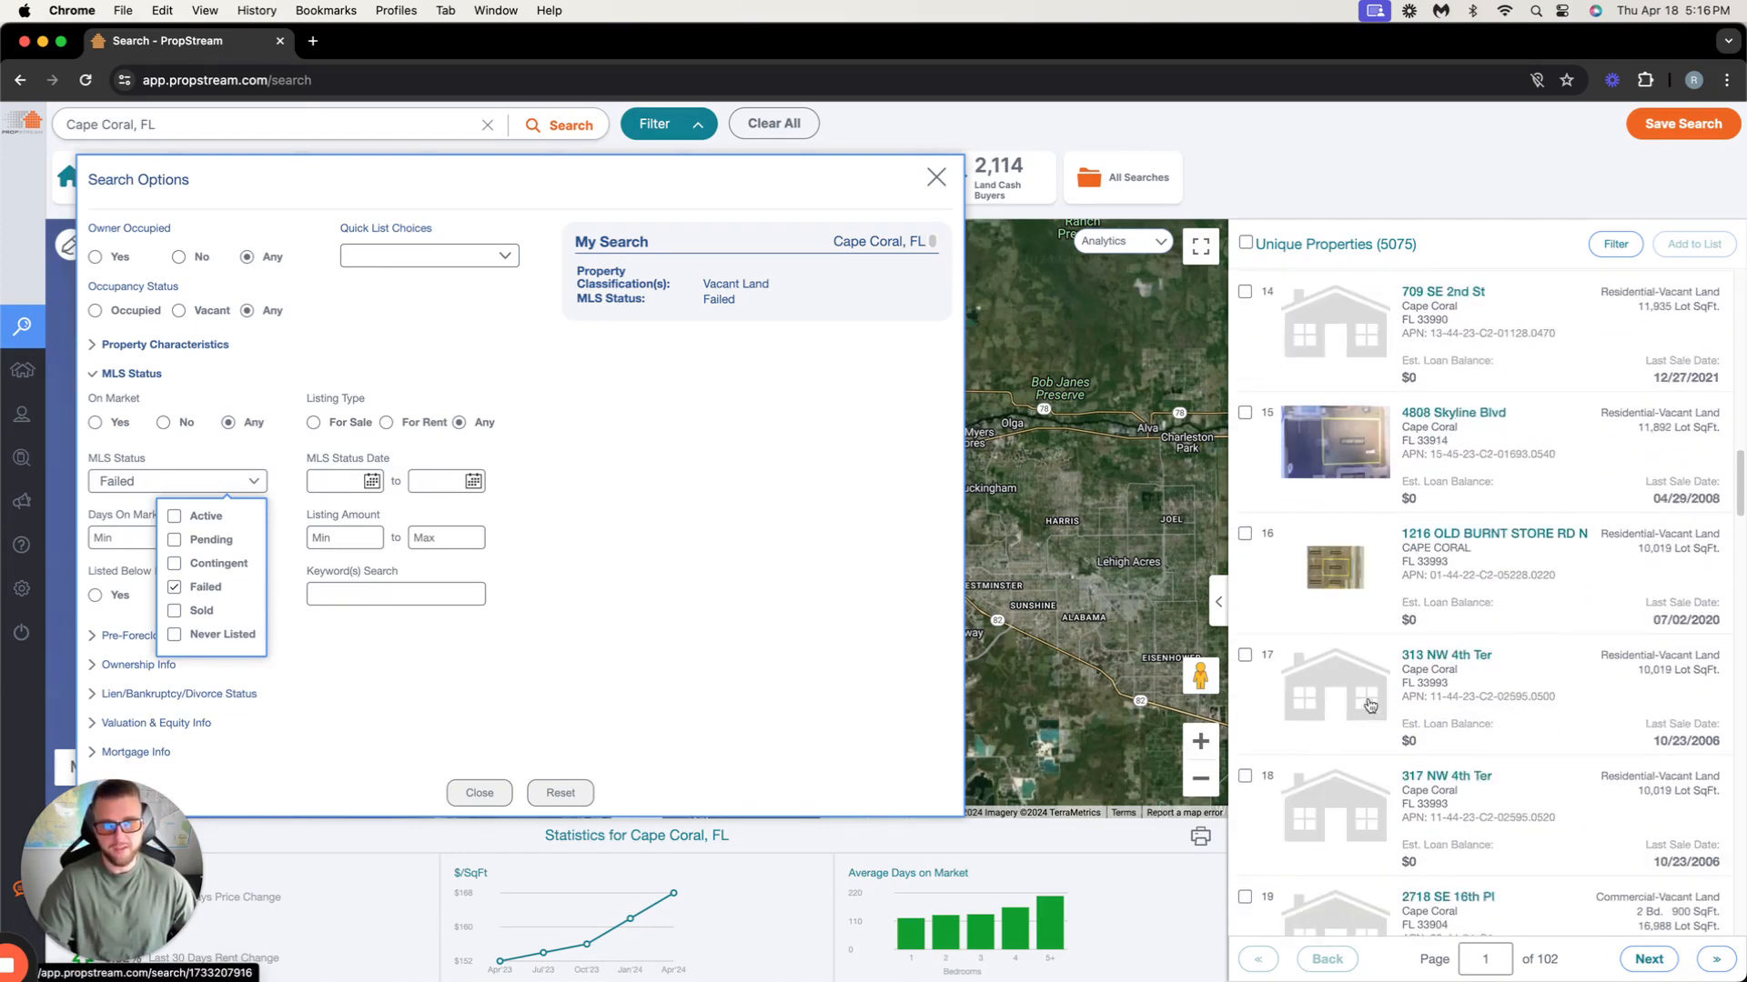
pyautogui.scroll(-4, 1372, 685)
pyautogui.scroll(5, 1369, 681)
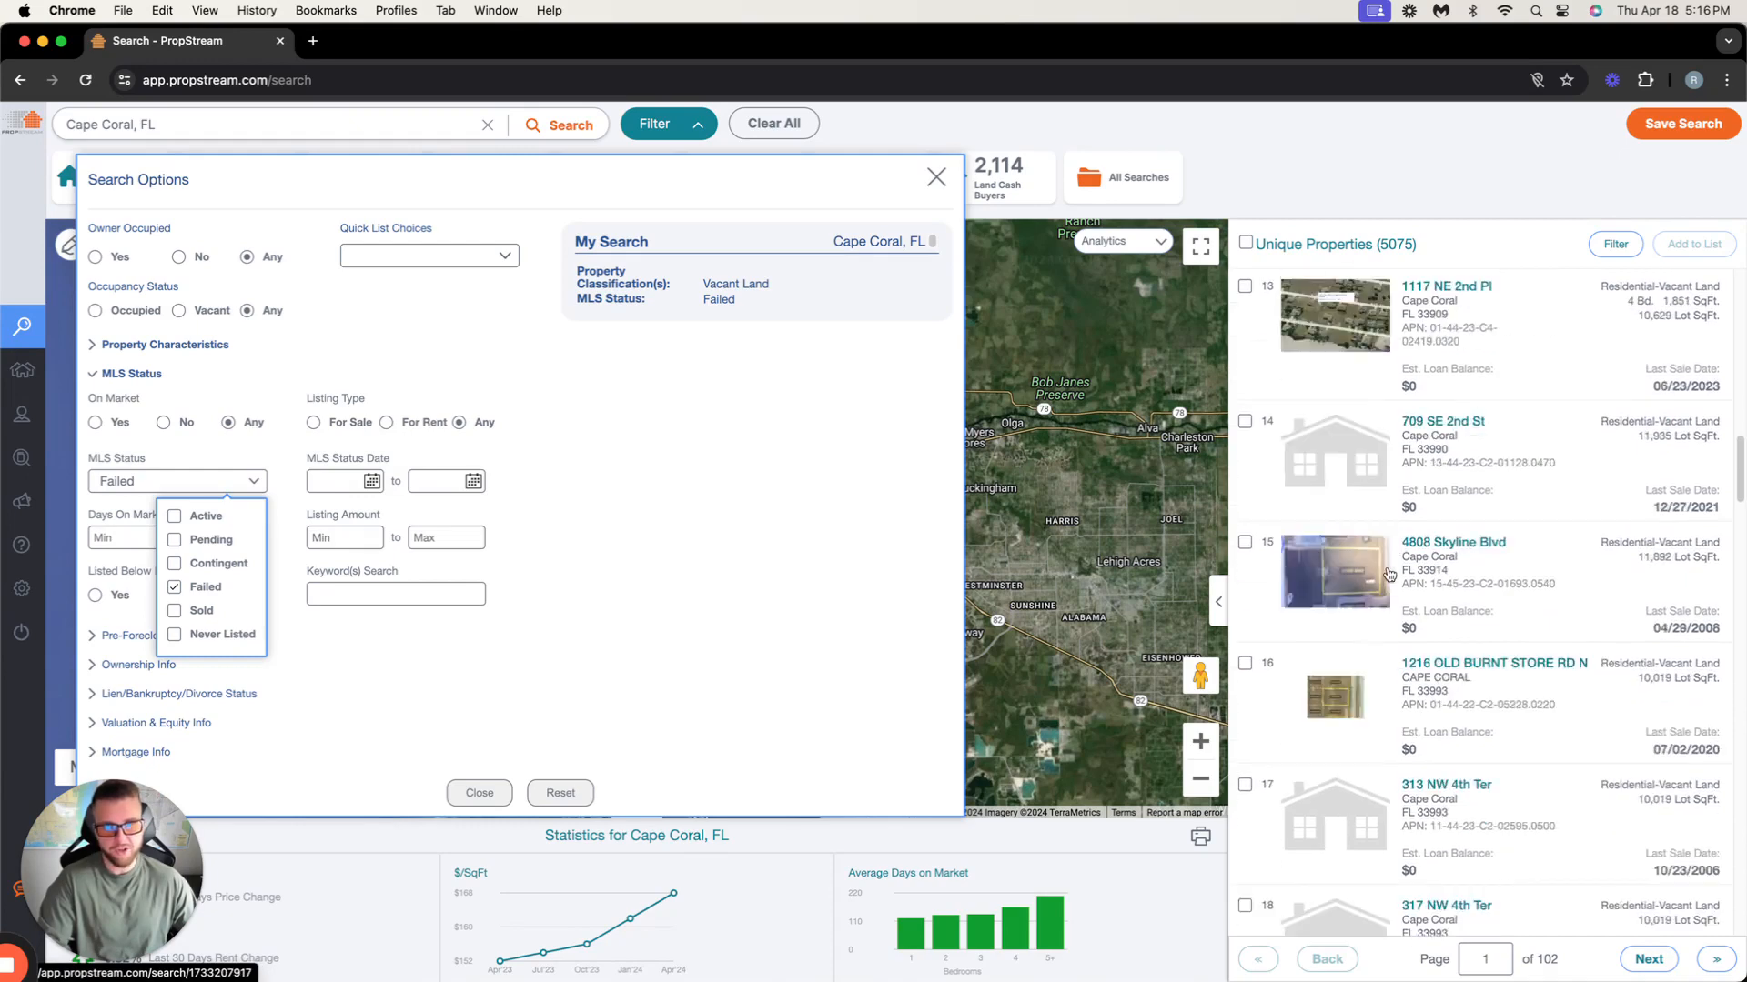
pyautogui.scroll(20, 1389, 573)
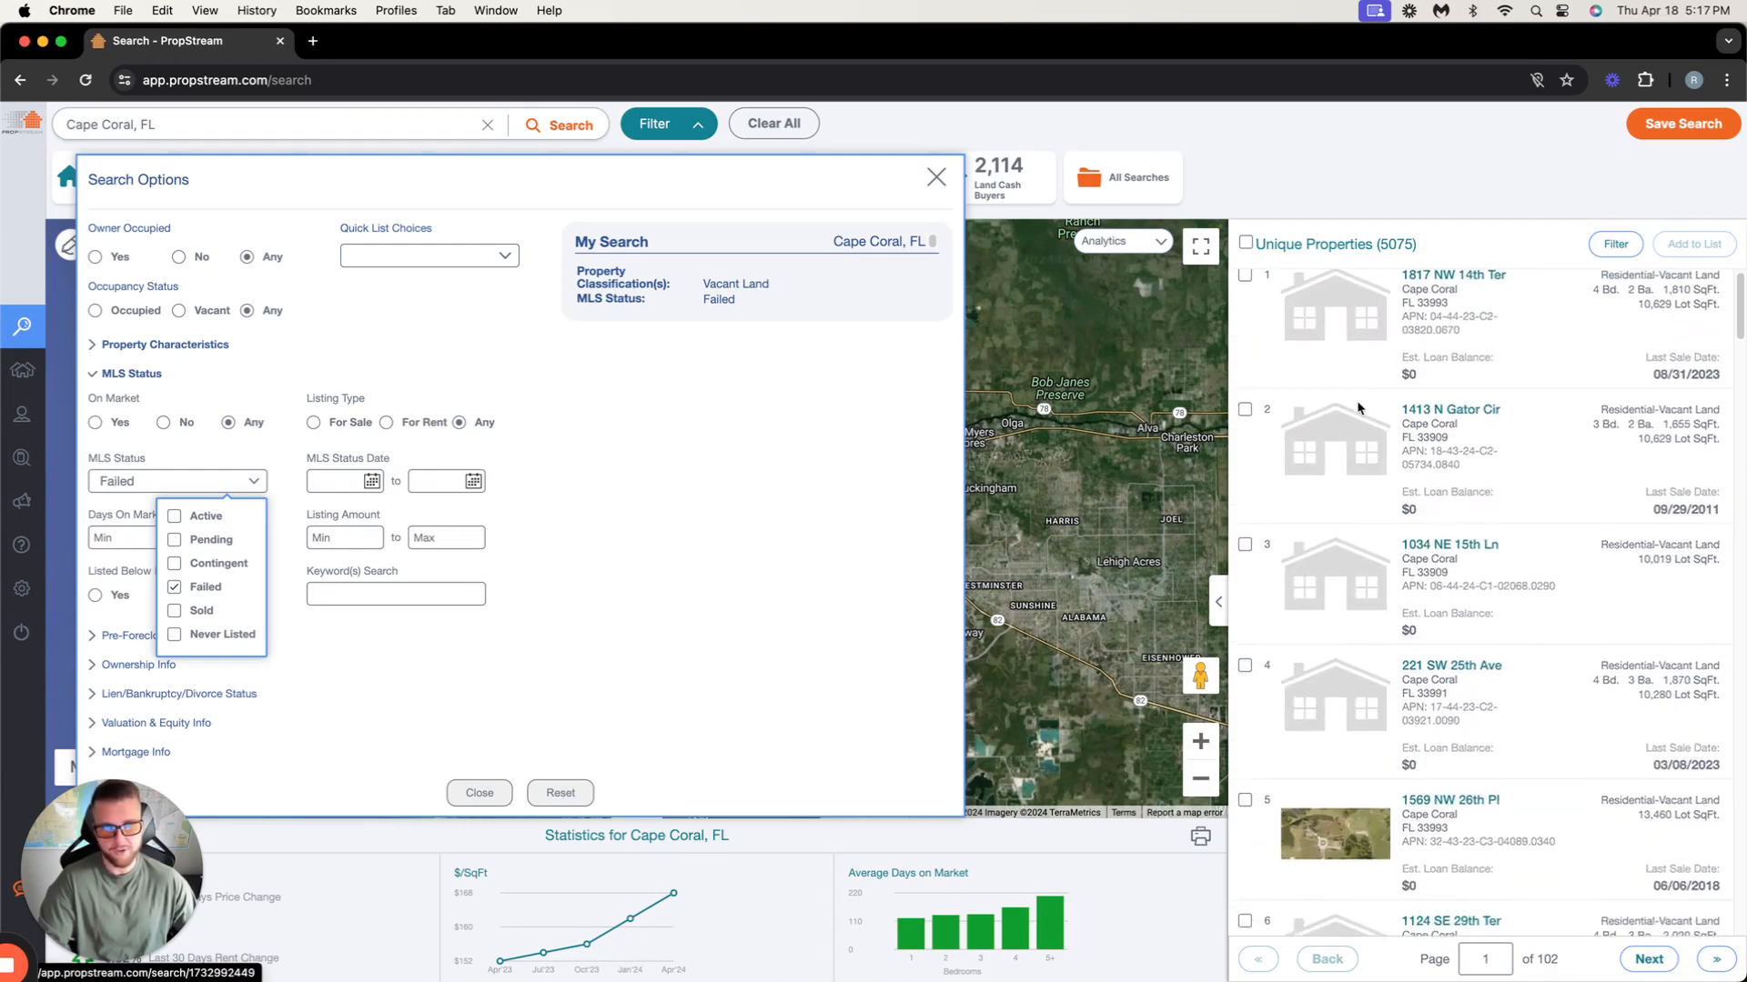
pyautogui.scroll(-4, 1338, 454)
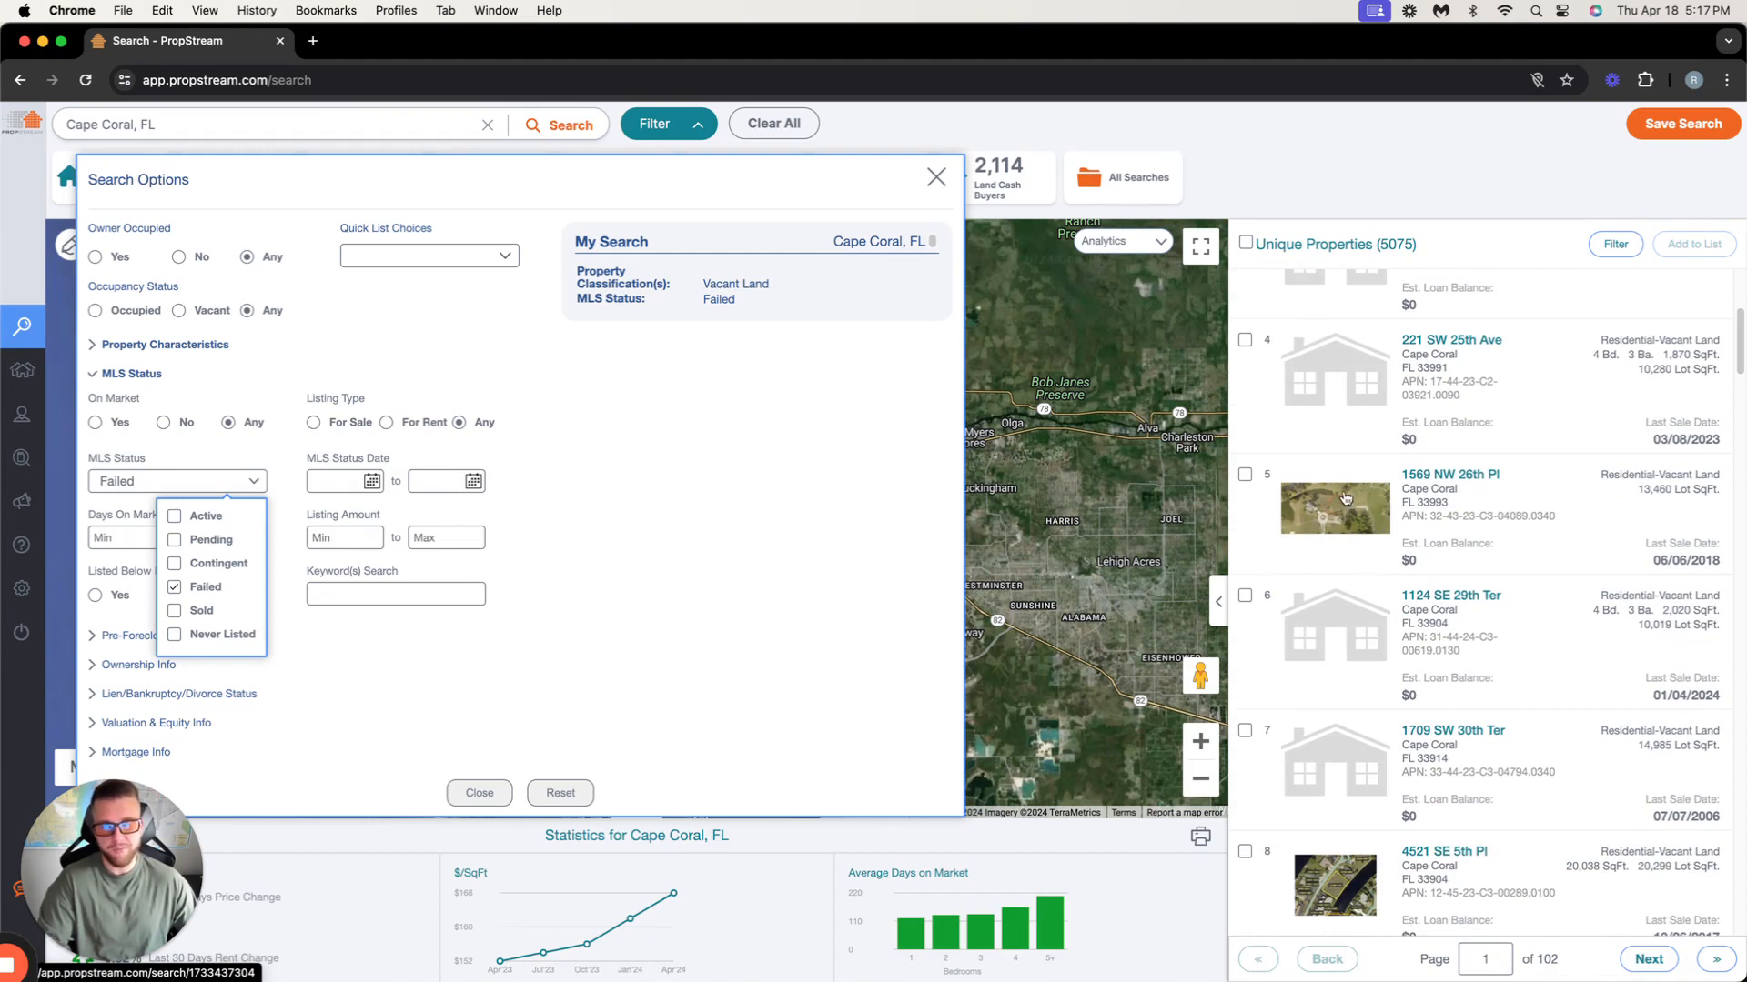
pyautogui.scroll(-2, 1344, 483)
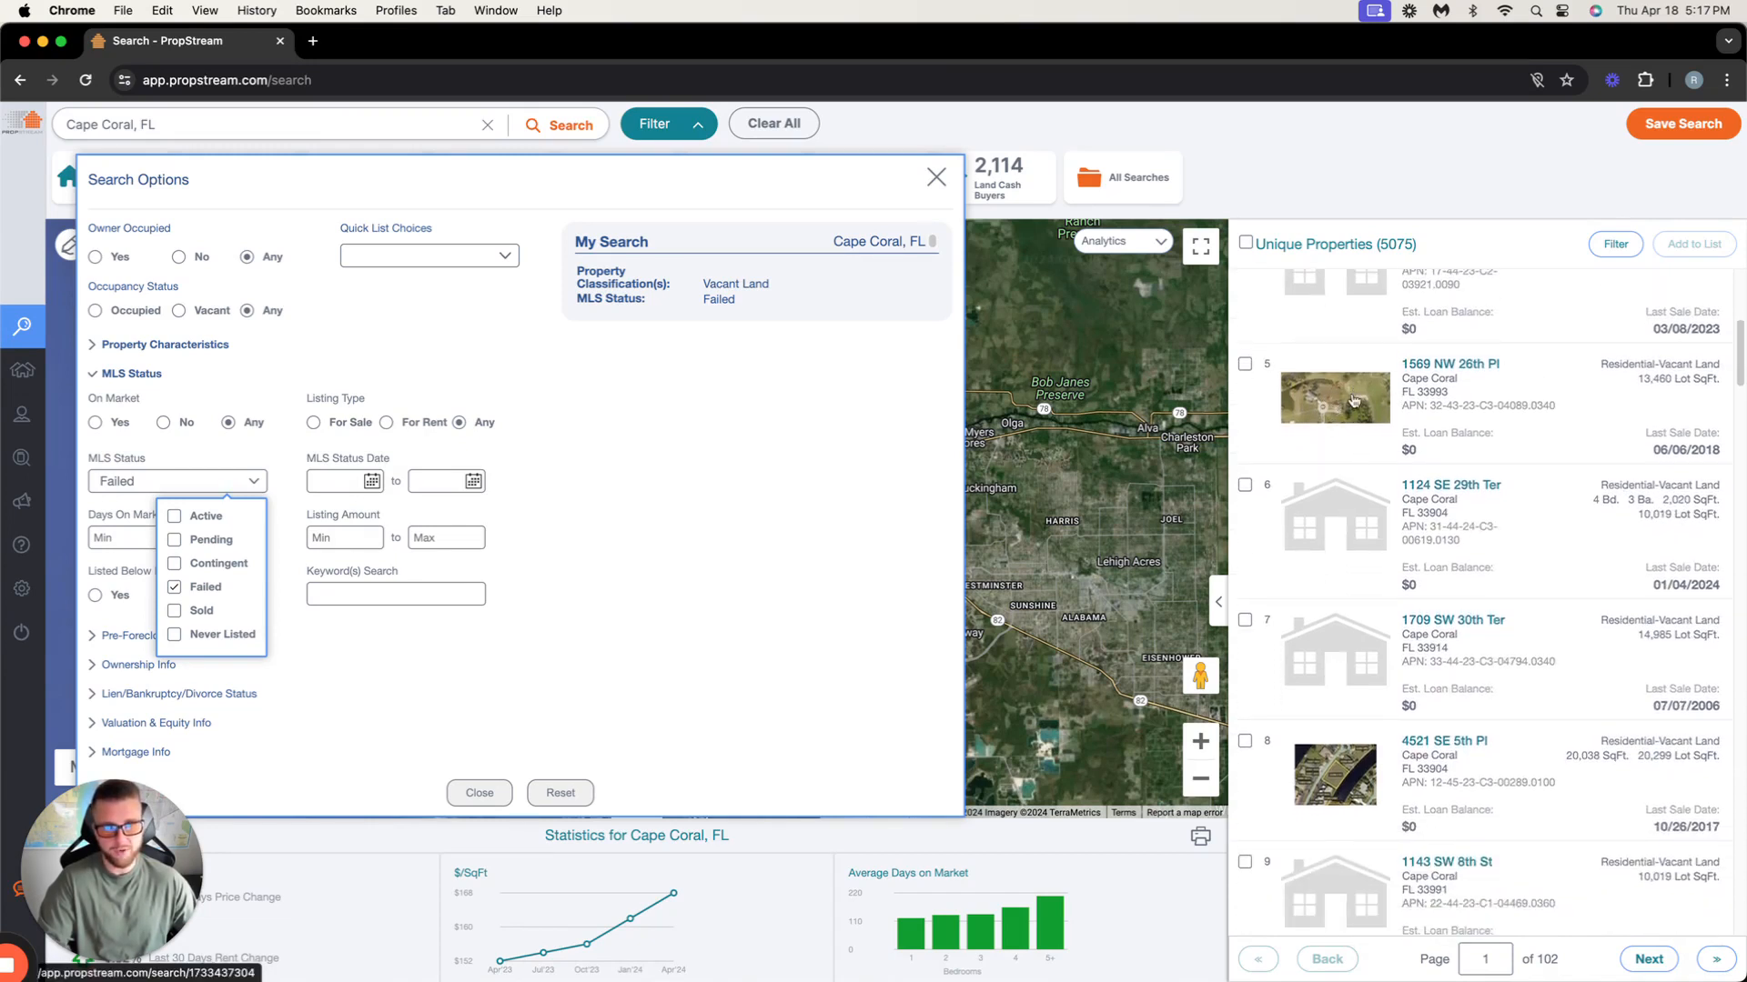
pyautogui.scroll(-4, 1341, 396)
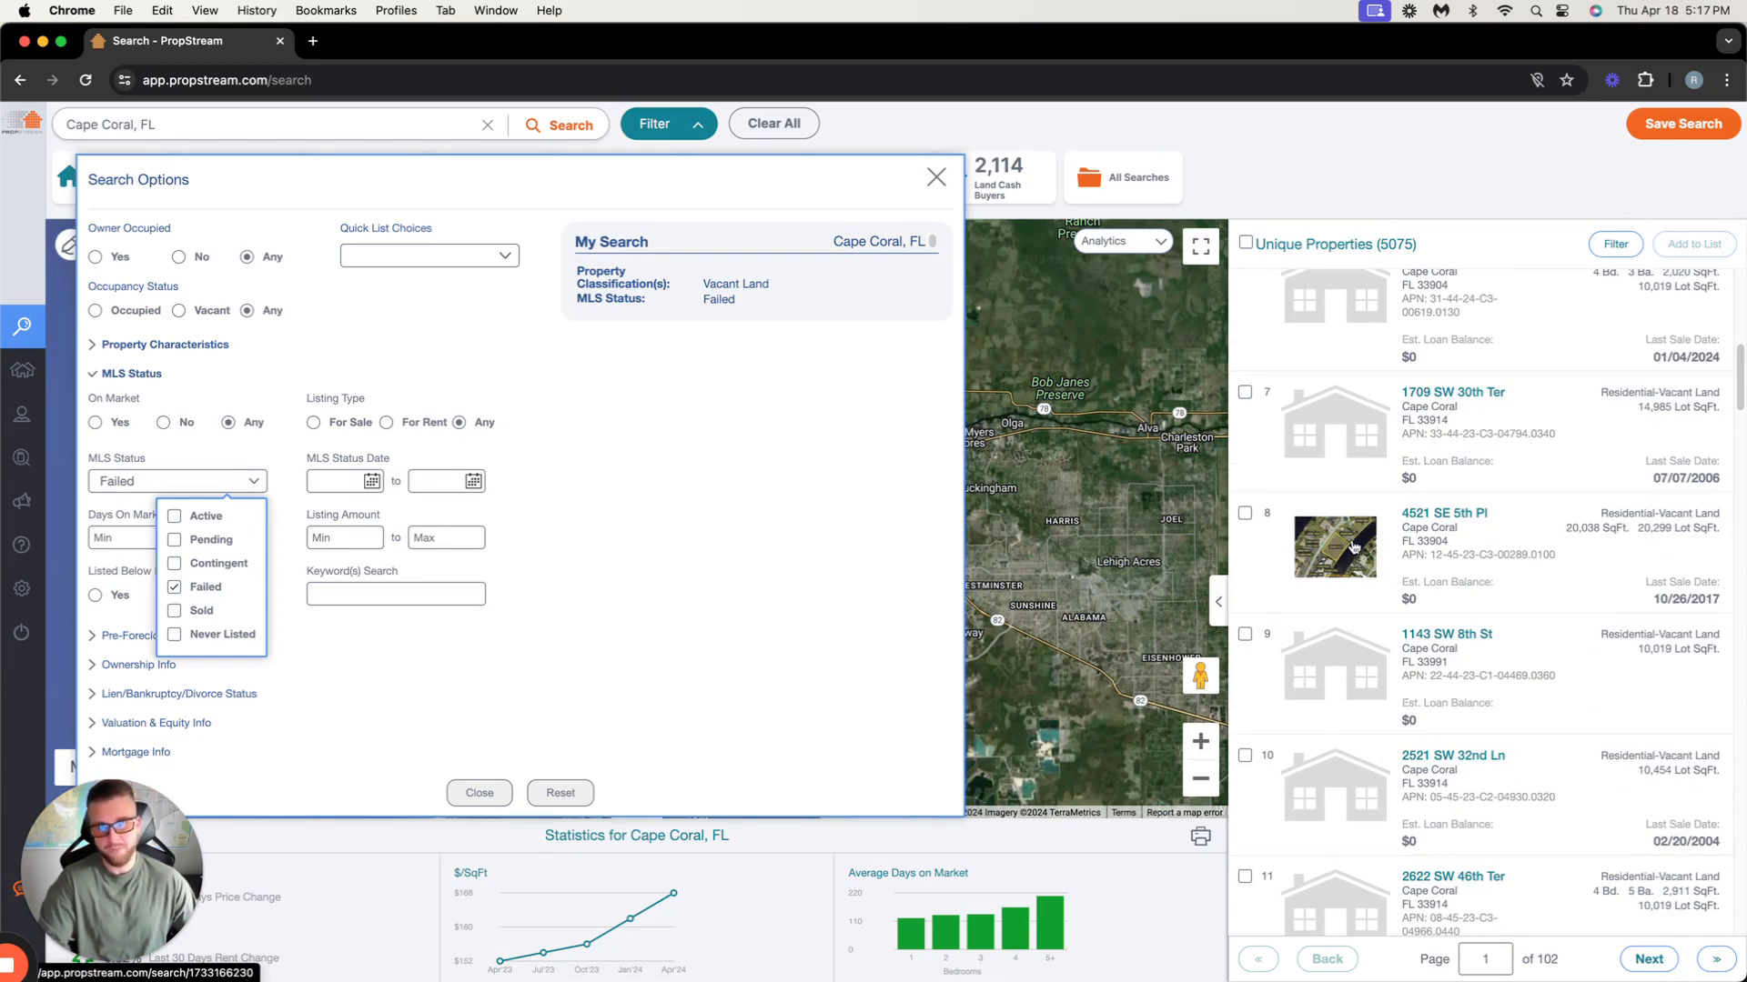
pyautogui.scroll(-4, 1353, 537)
pyautogui.scroll(-3, 1349, 500)
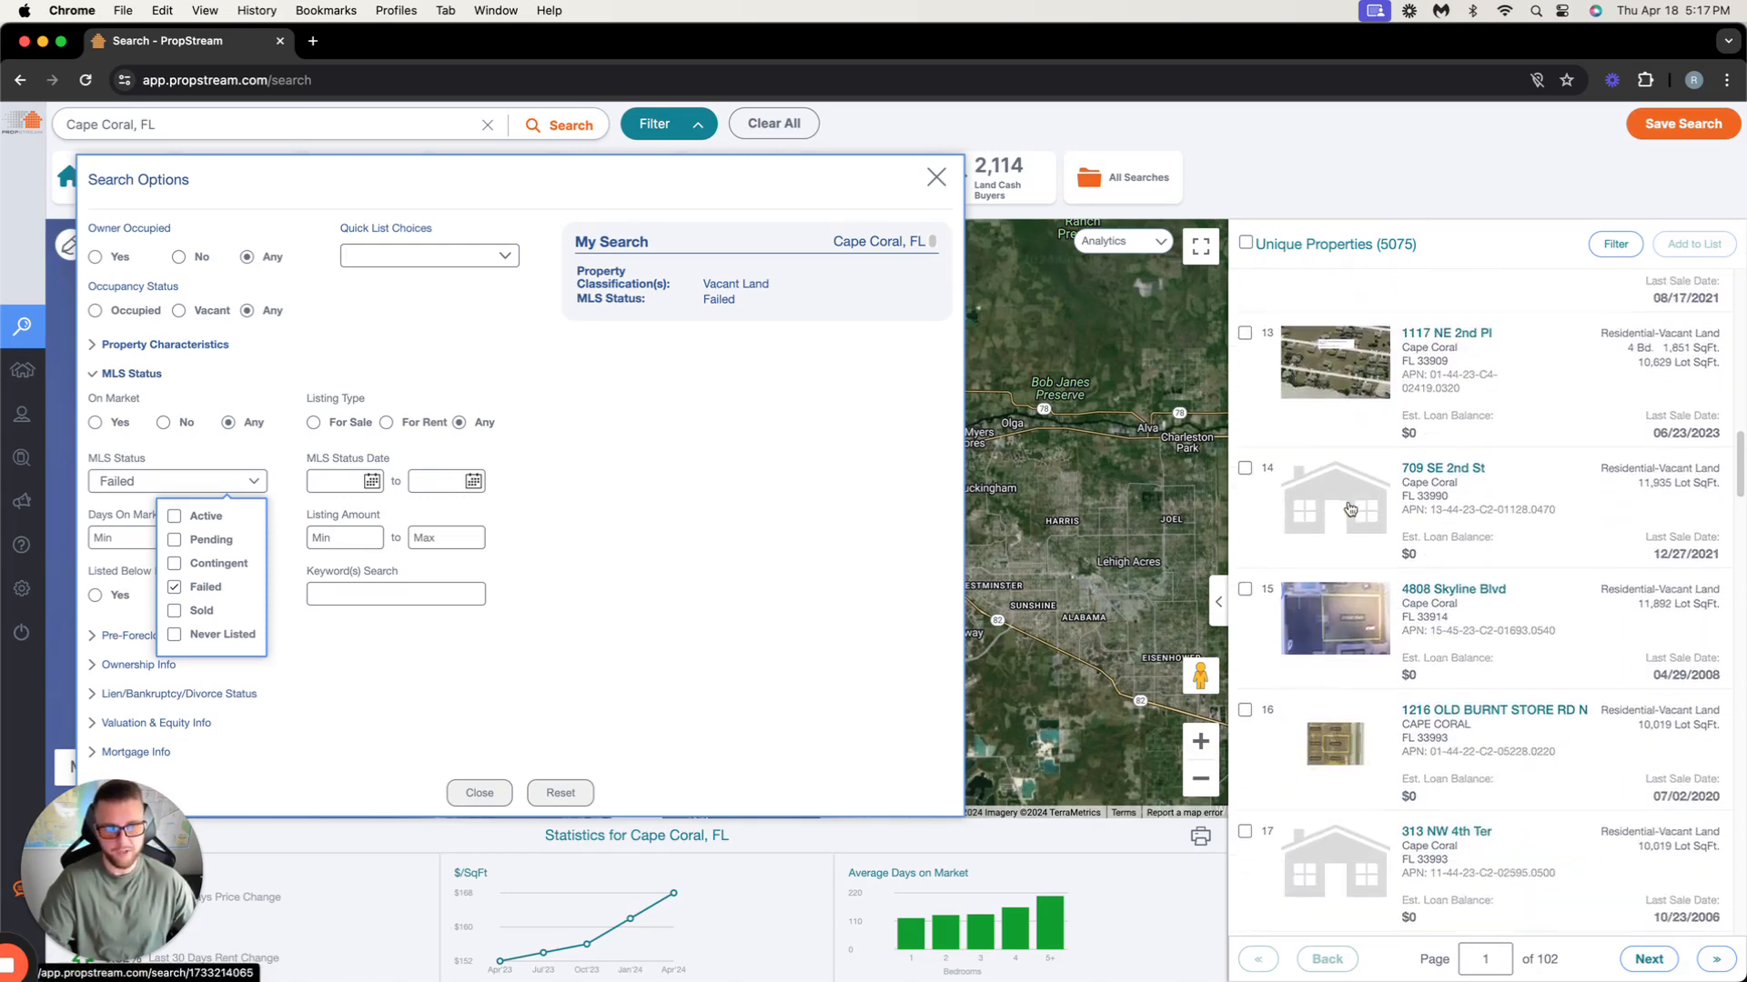
pyautogui.scroll(15, 1346, 496)
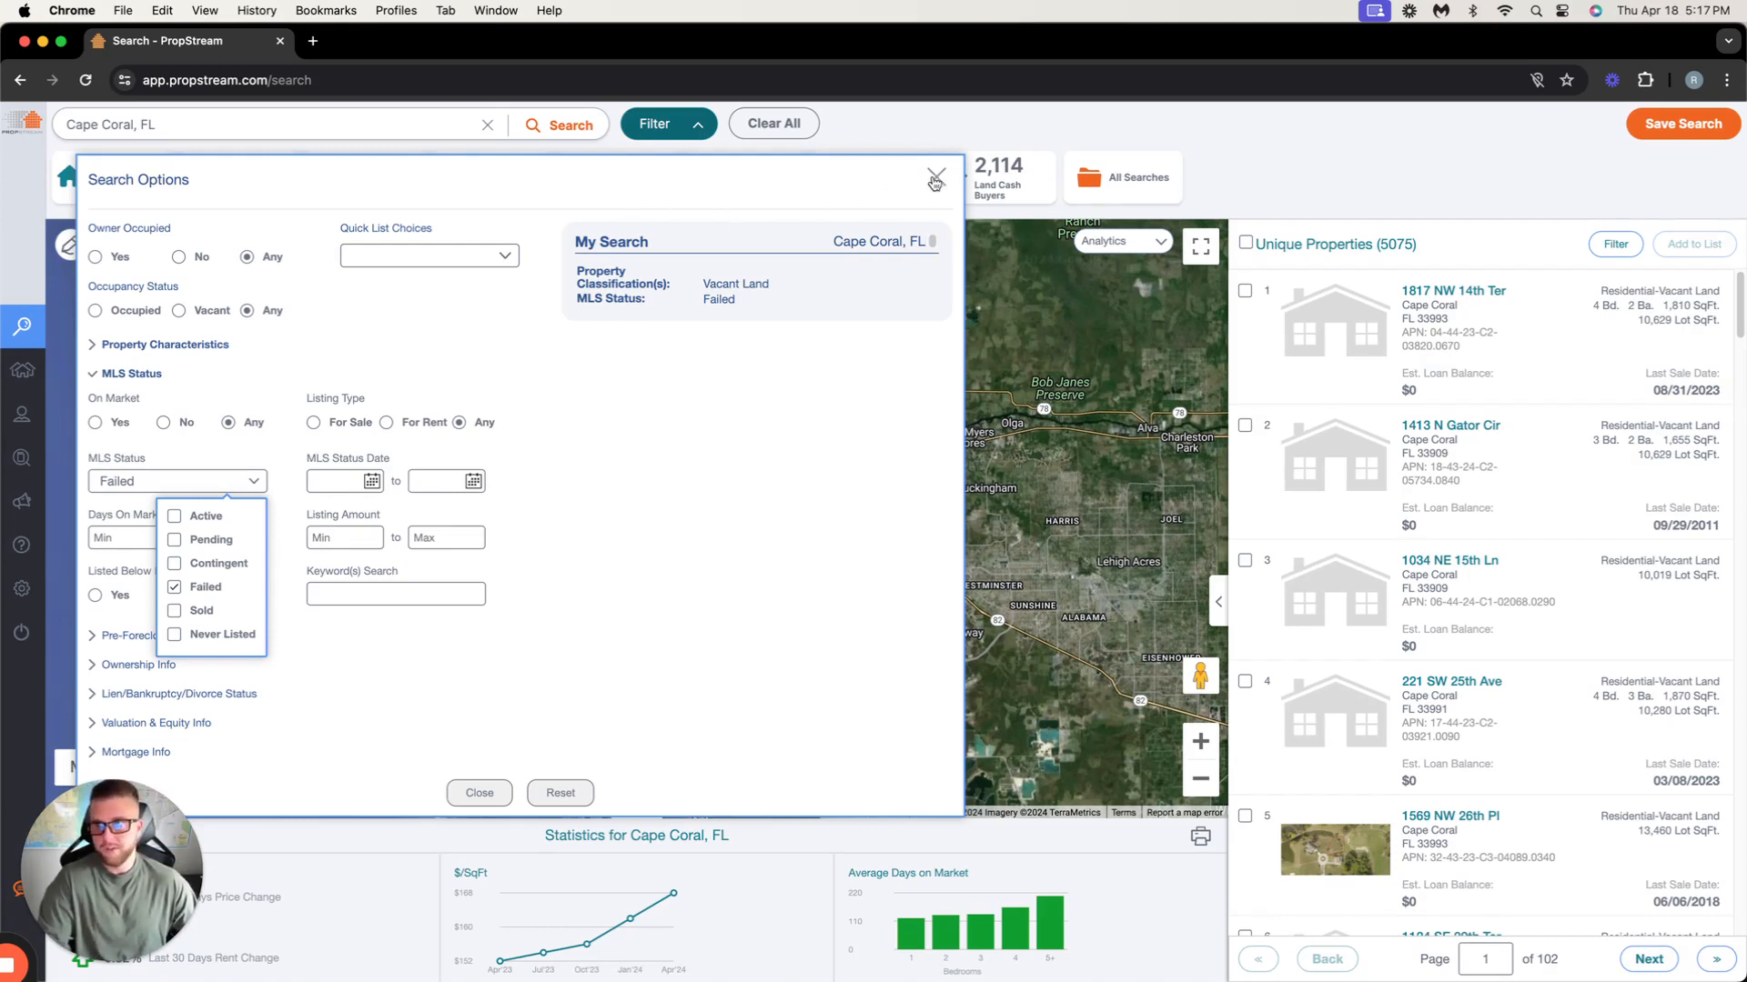
# Collapse the MLS status criteria, and look over the pre-foreclosure and ownership criteria.
pyautogui.click(133, 374)
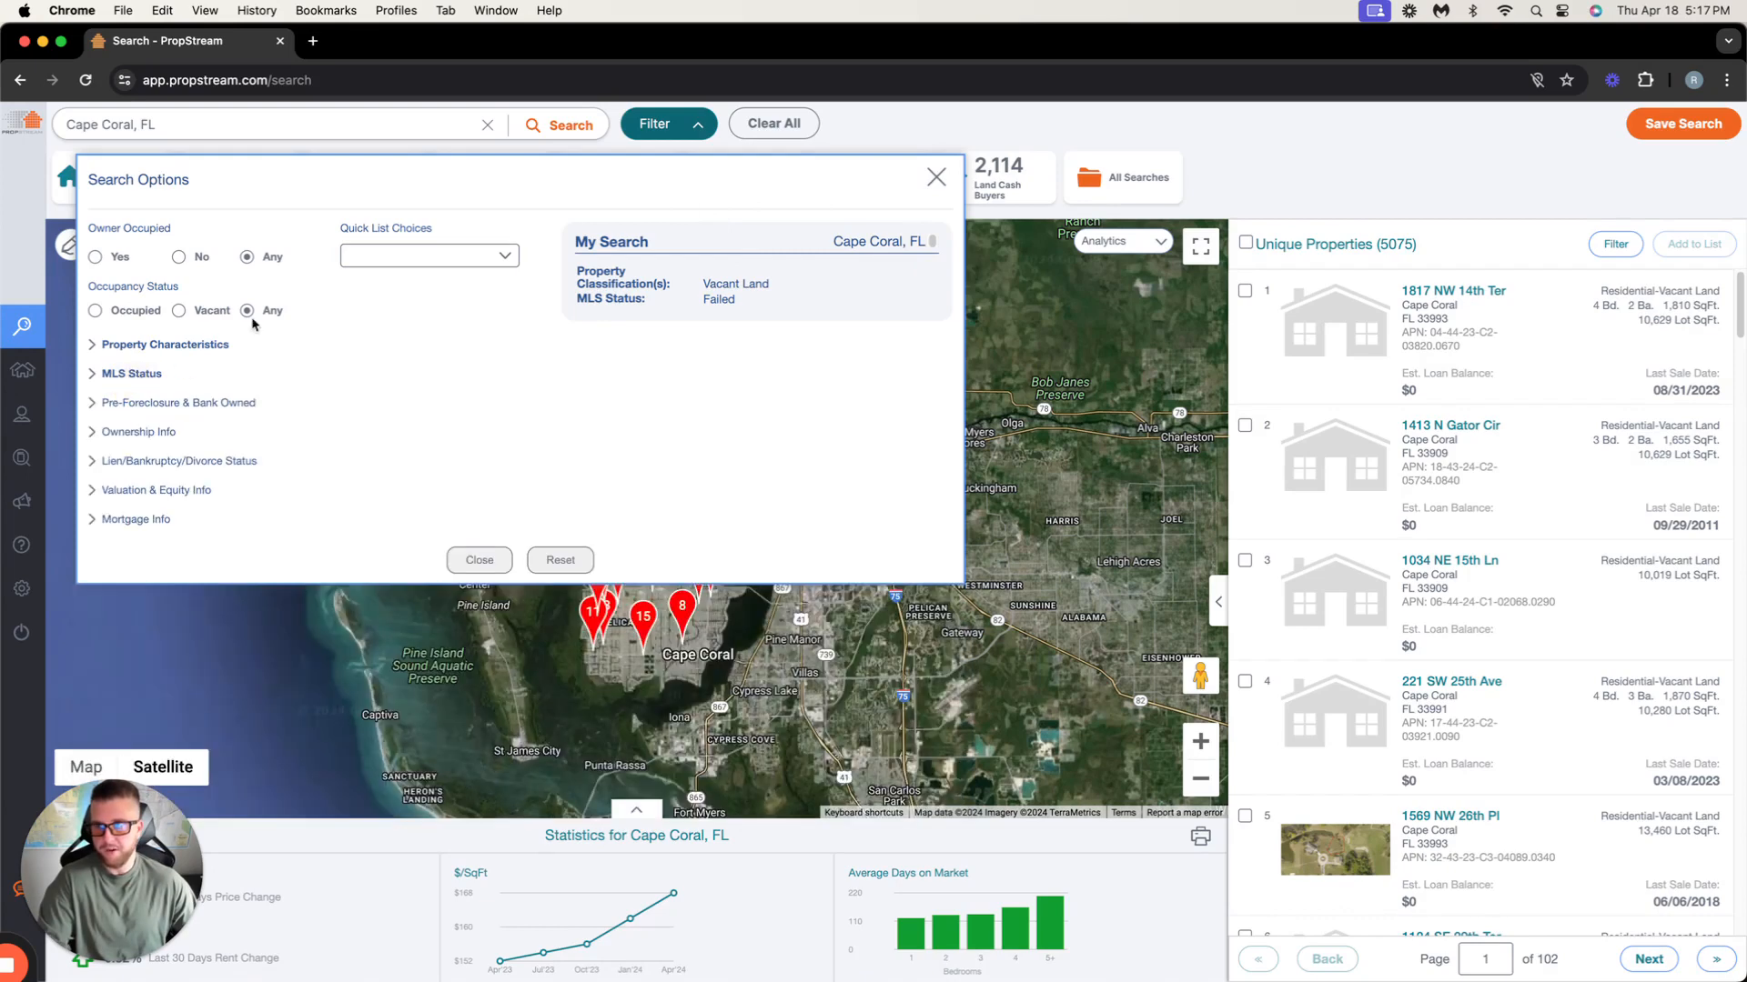
pyautogui.click(154, 403)
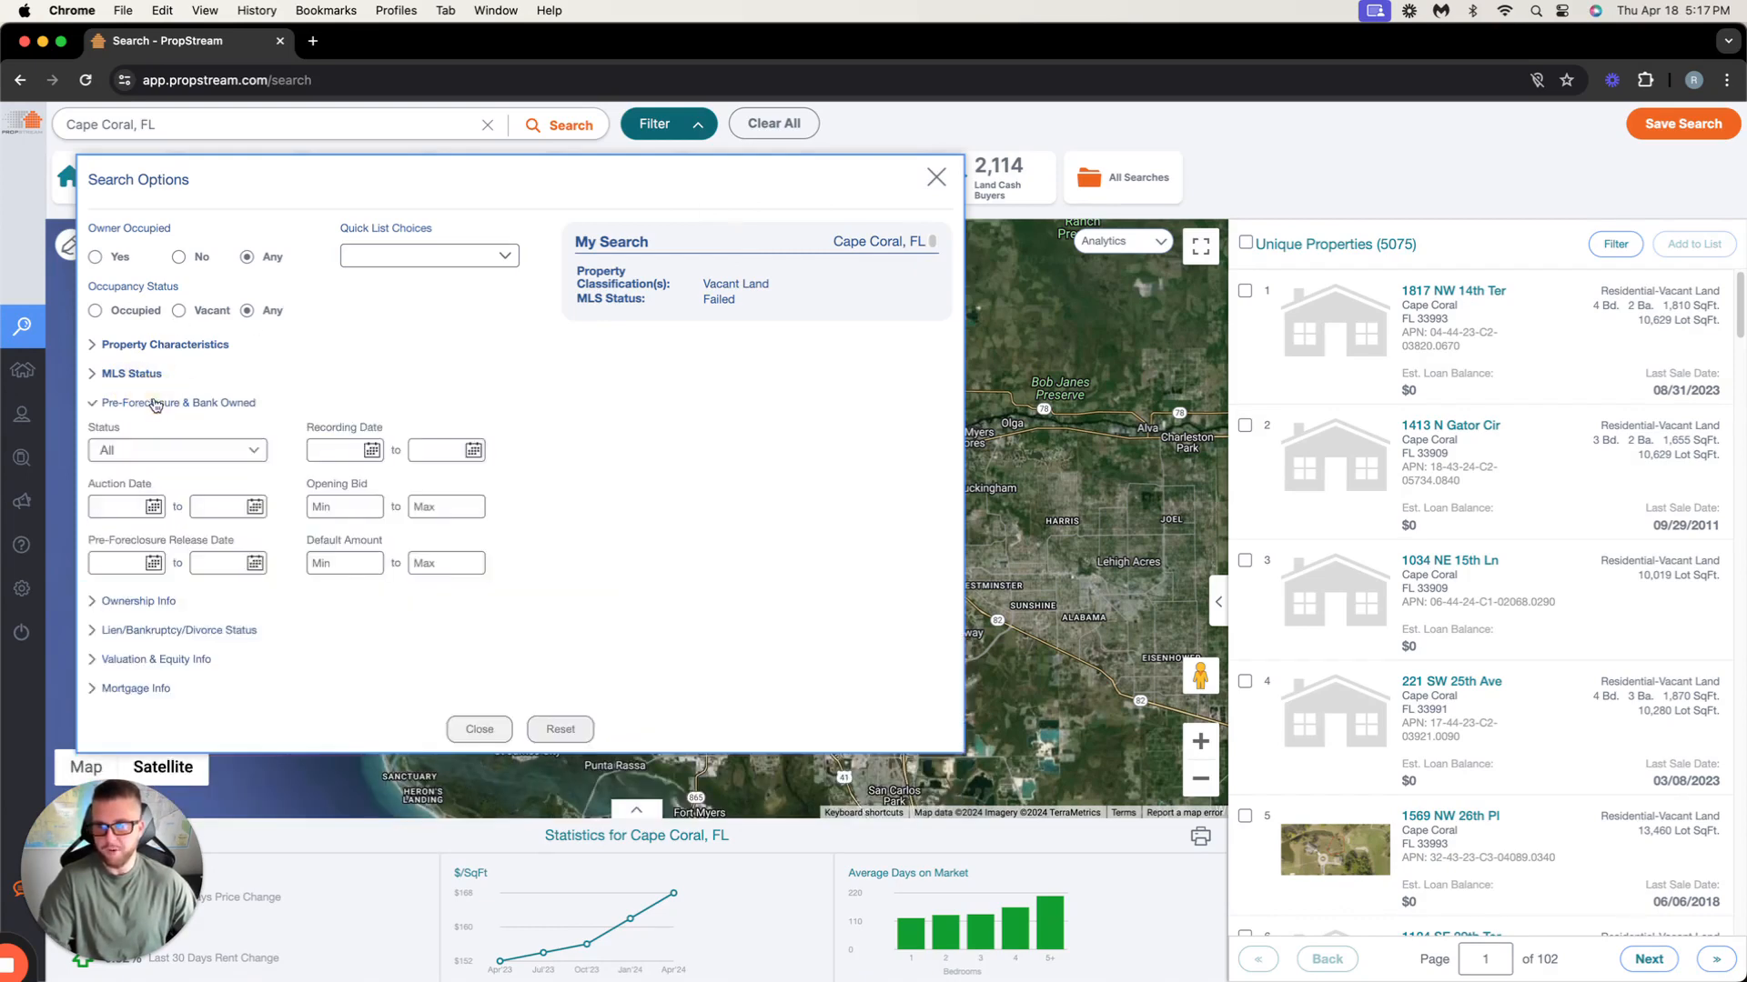
pyautogui.click(150, 401)
pyautogui.click(135, 433)
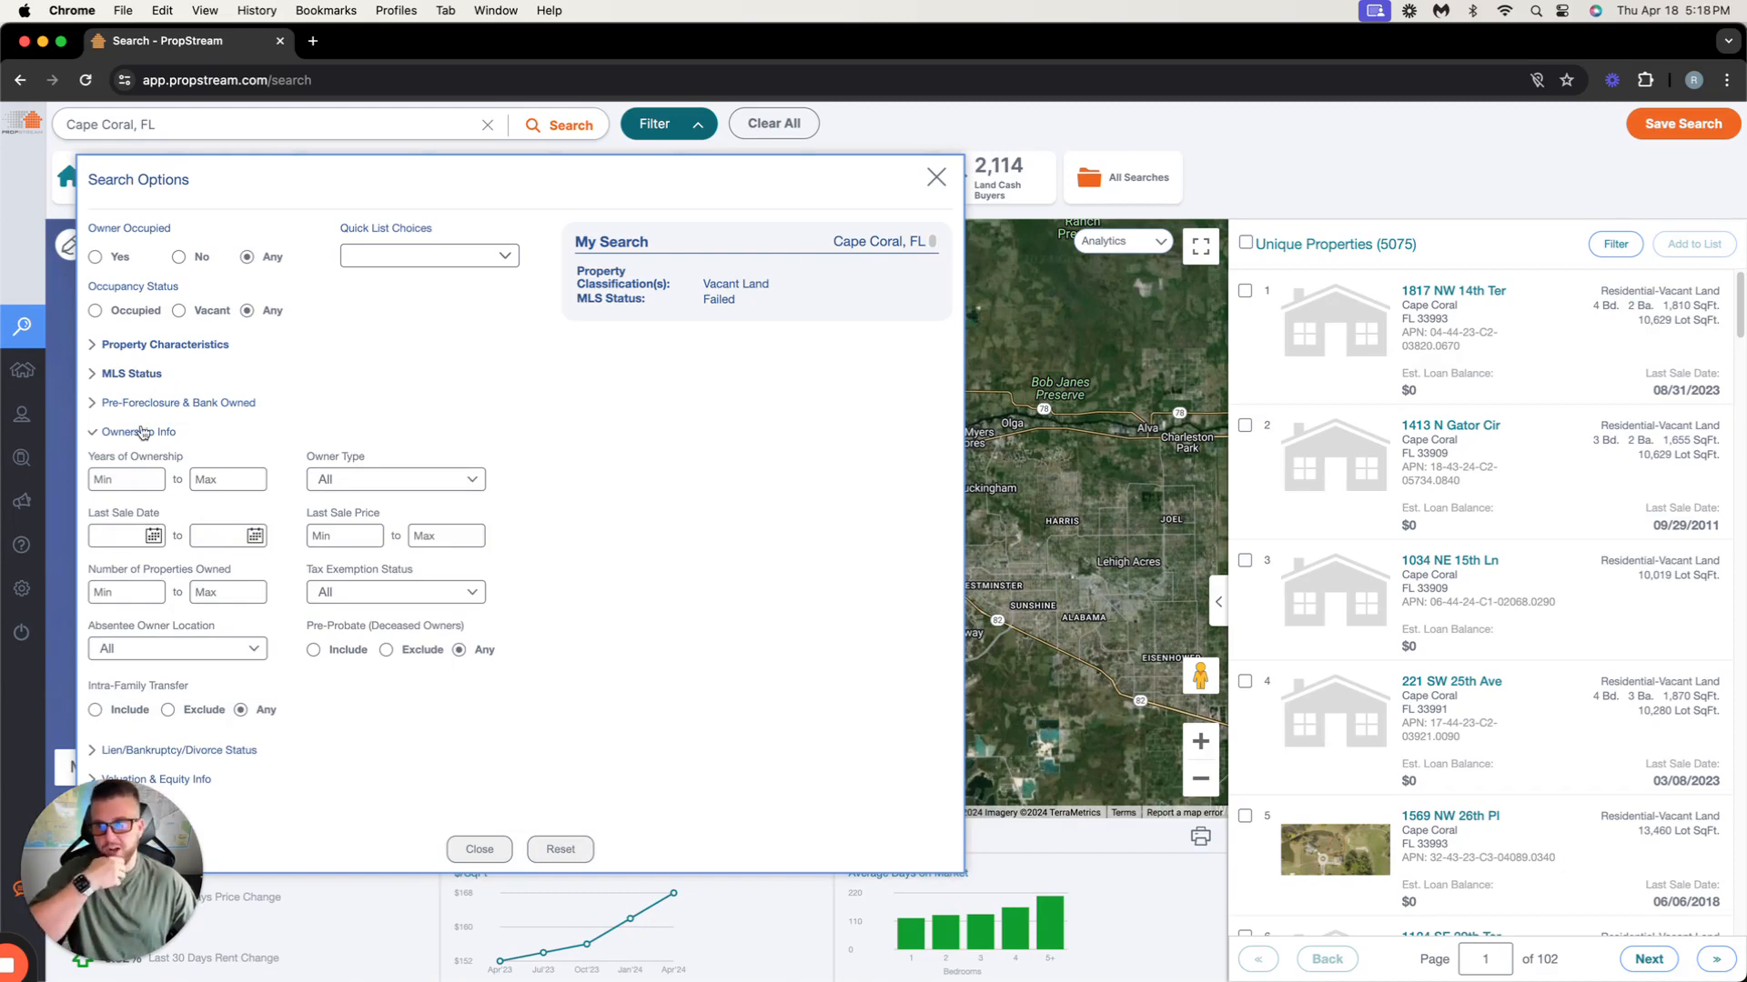
pyautogui.click(141, 433)
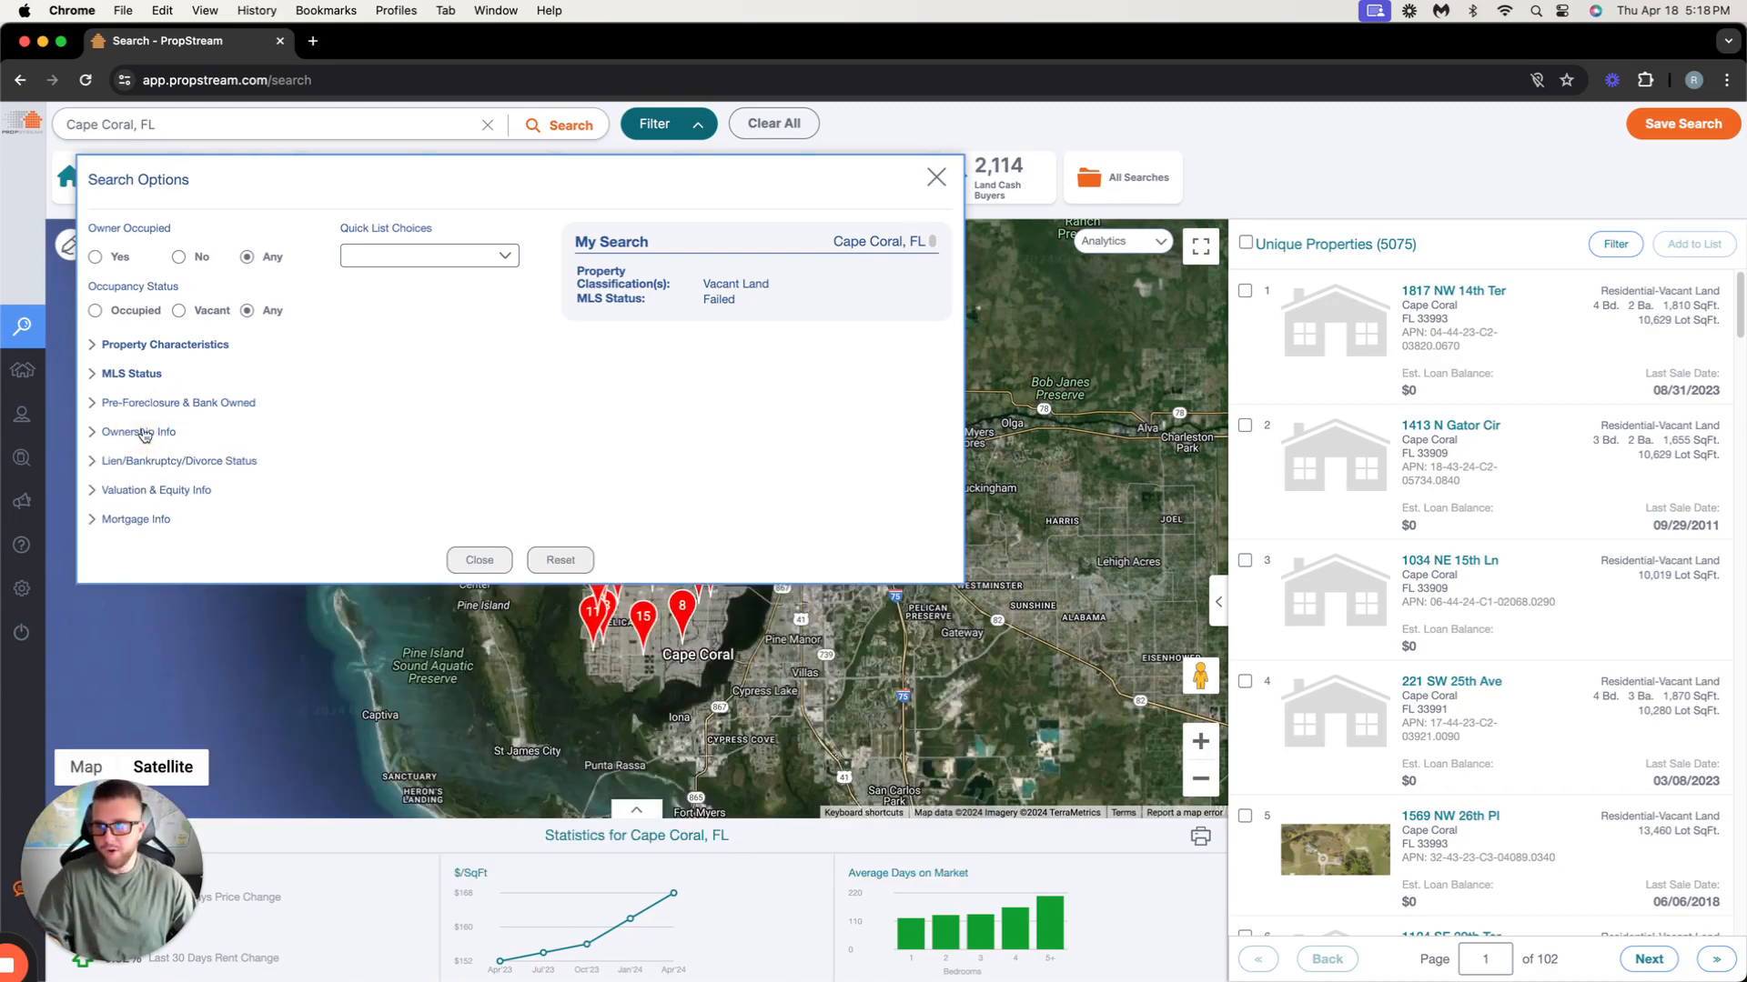
# Look over the ownership criteria and the valuation and equity criteria, collapsing each group again.
pyautogui.click(141, 433)
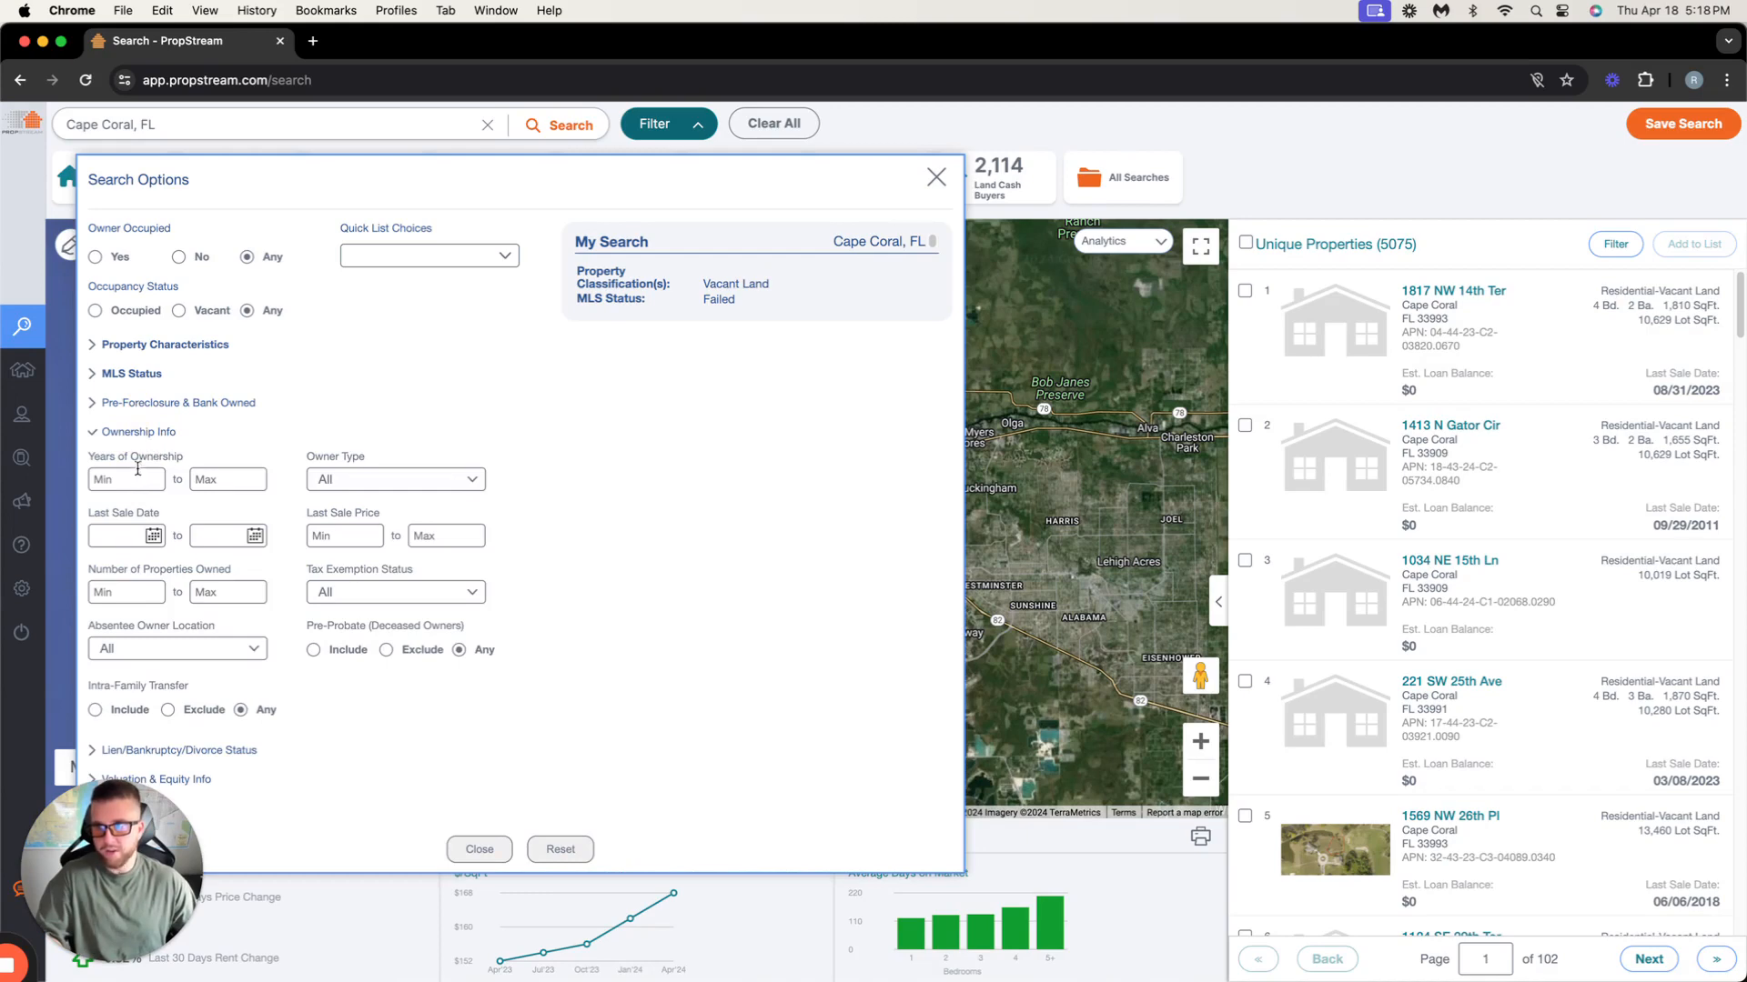
pyautogui.click(162, 431)
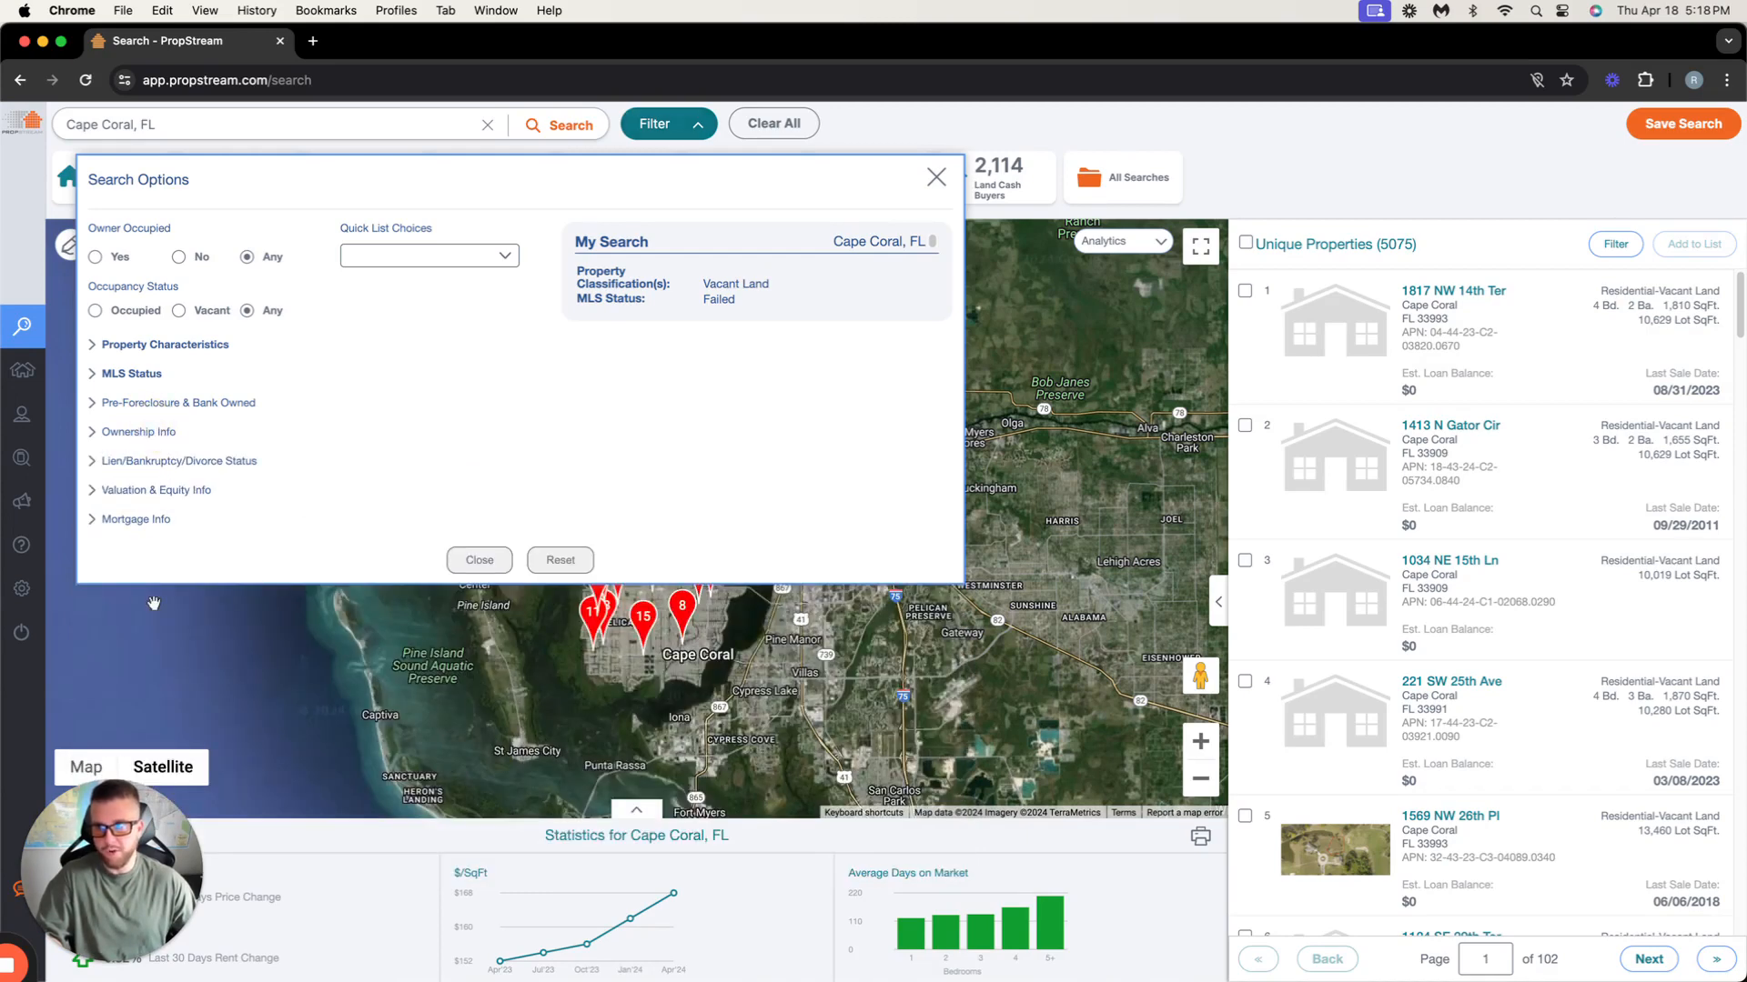
pyautogui.click(181, 489)
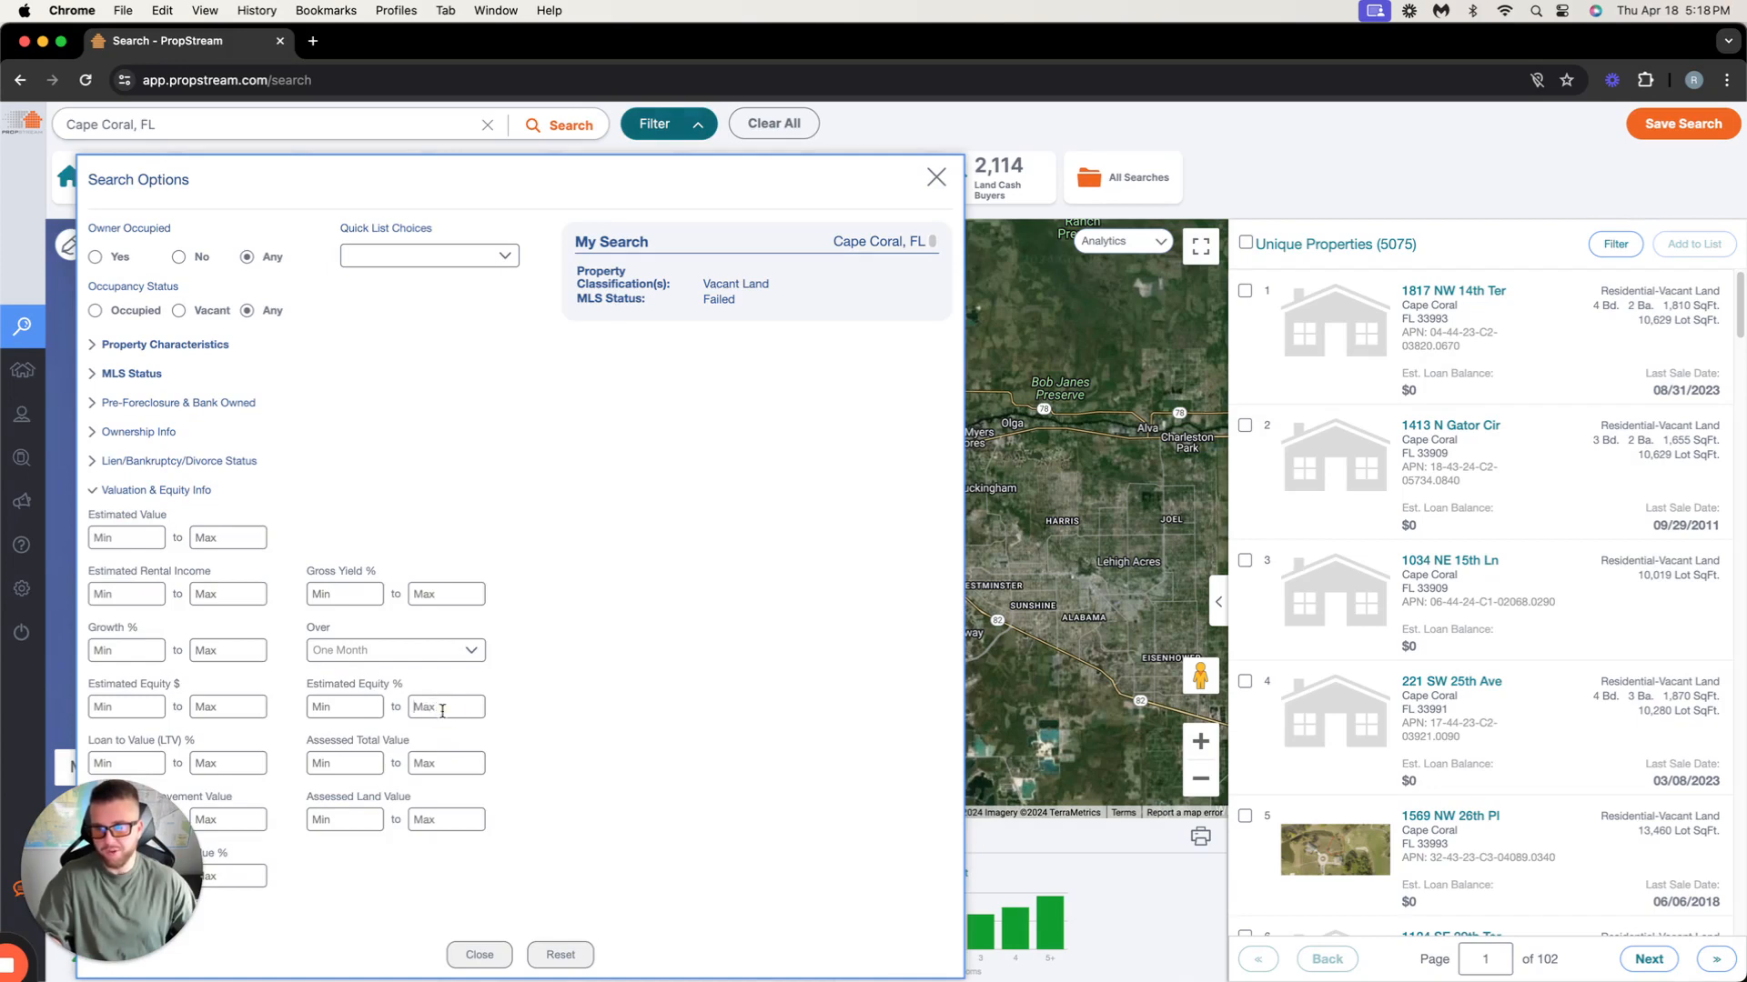
pyautogui.click(153, 492)
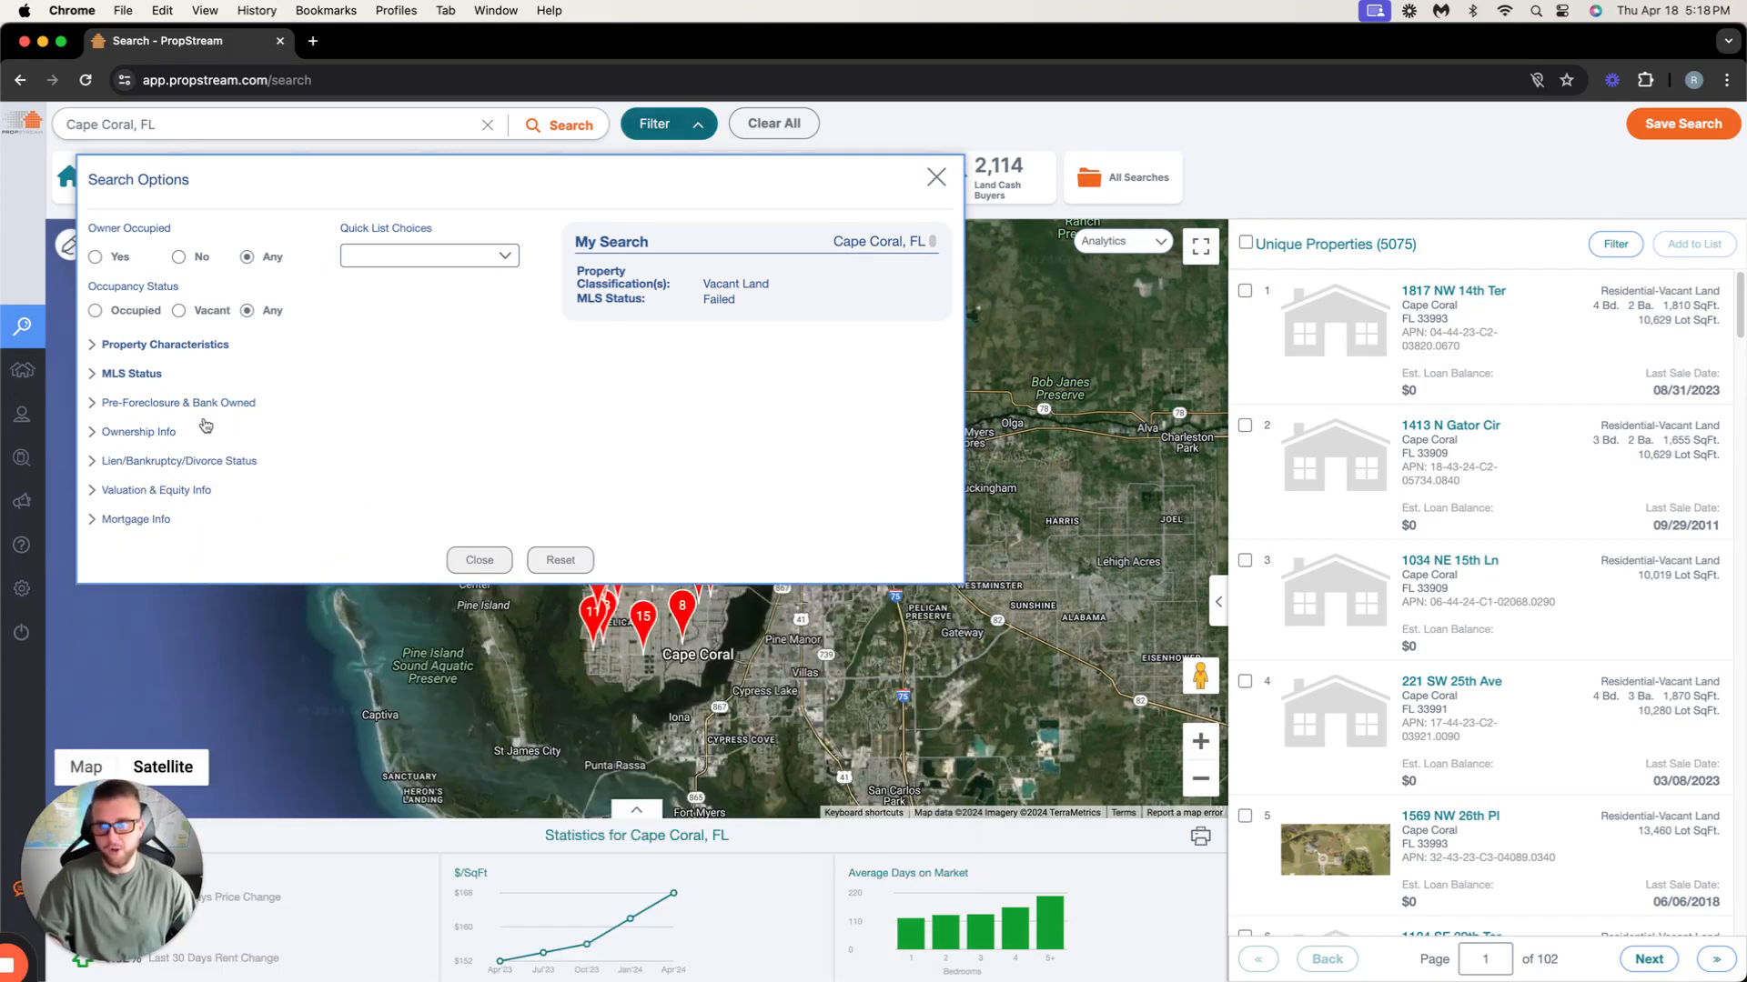
# Restrict the vacant land to Individual and Trust owners with at least 15 years of ownership, and collapse the ownership criteria.
pyautogui.click(138, 433)
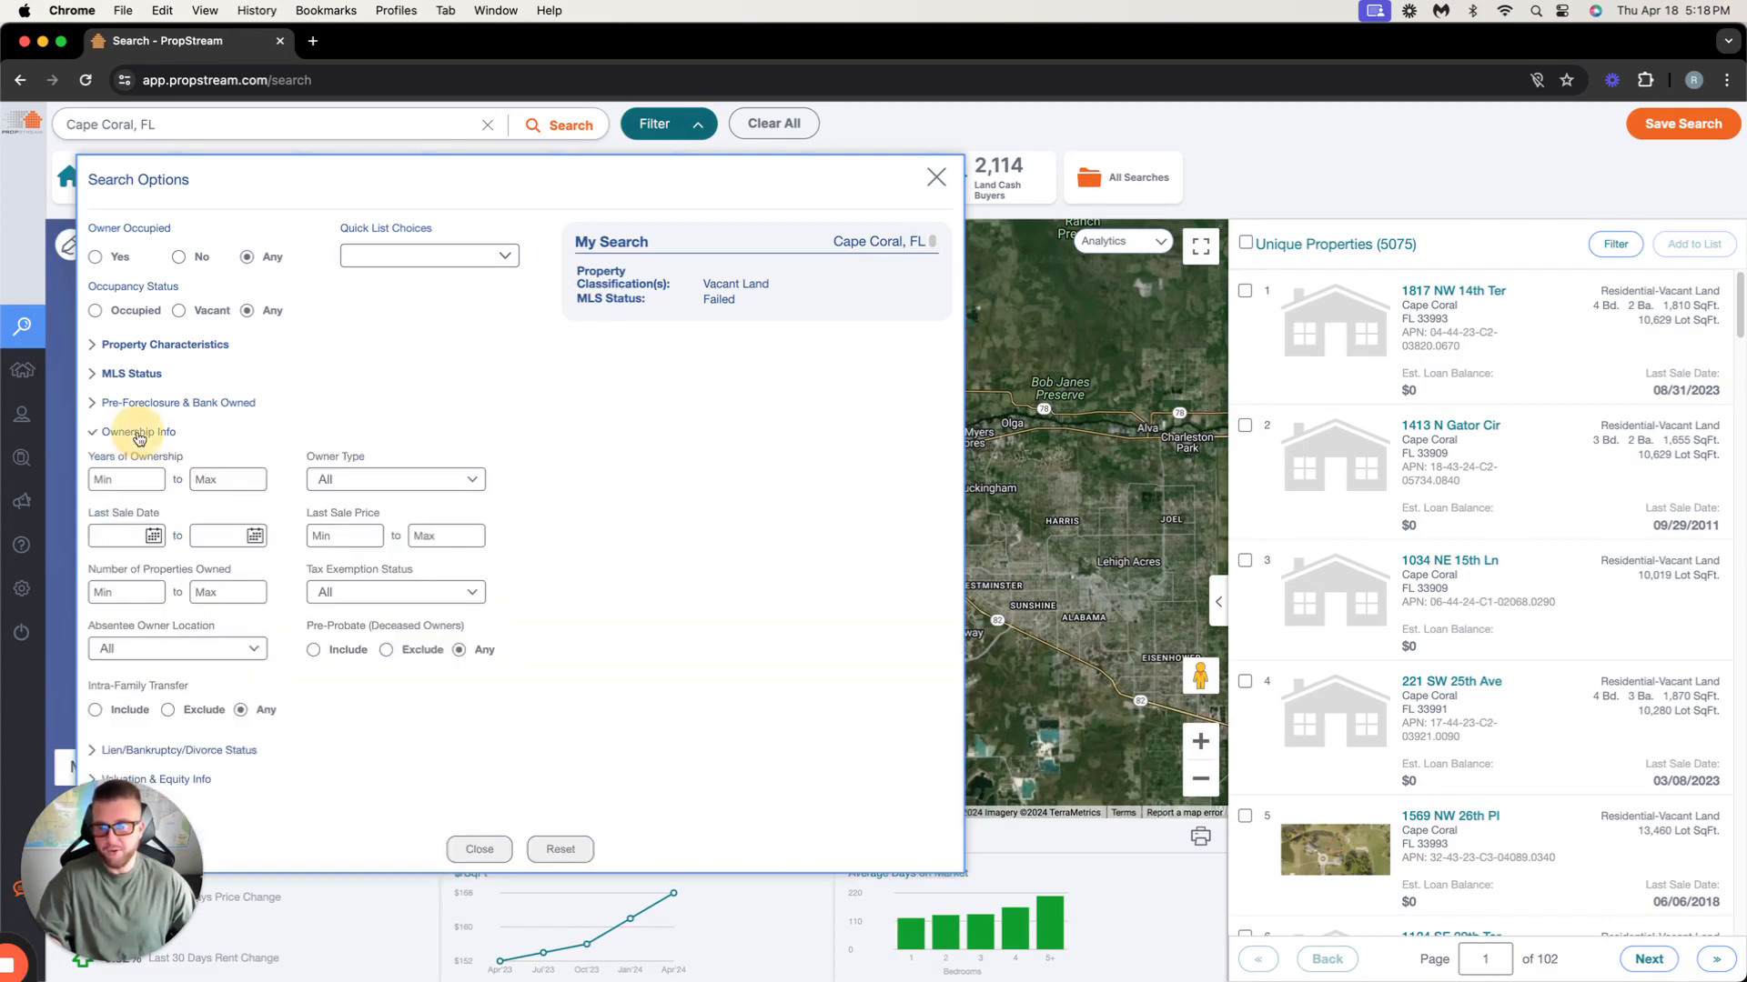
pyautogui.click(403, 476)
pyautogui.click(405, 514)
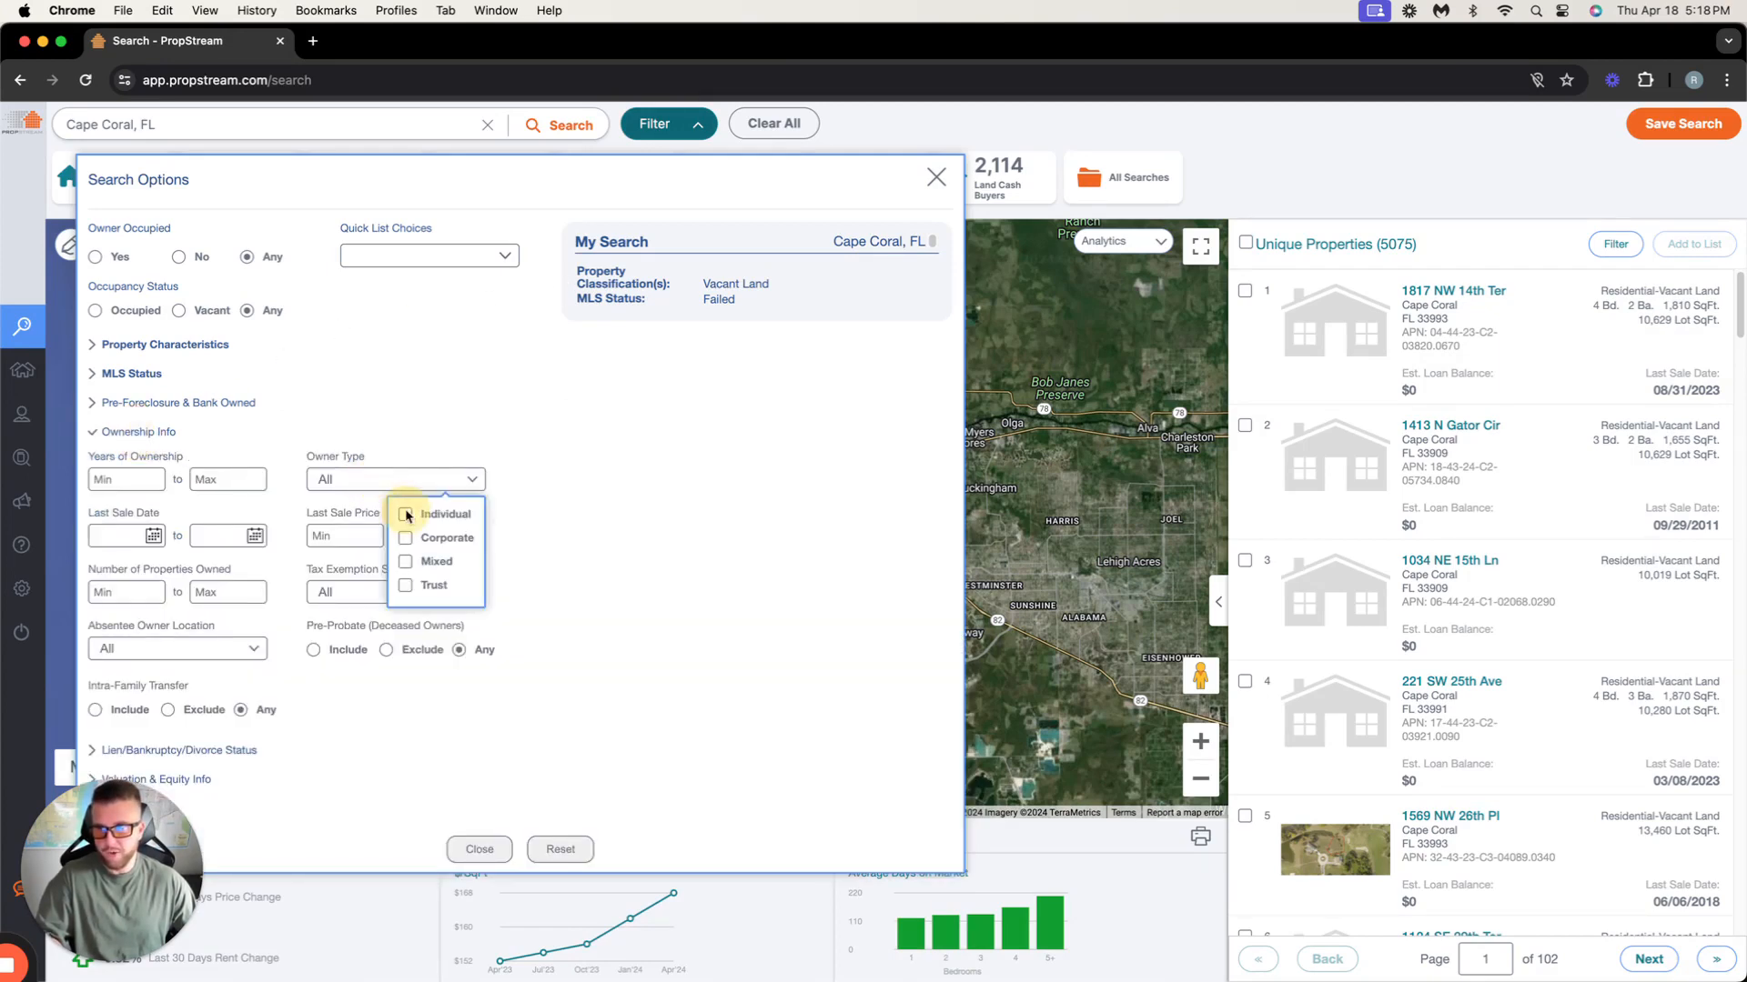
pyautogui.click(405, 585)
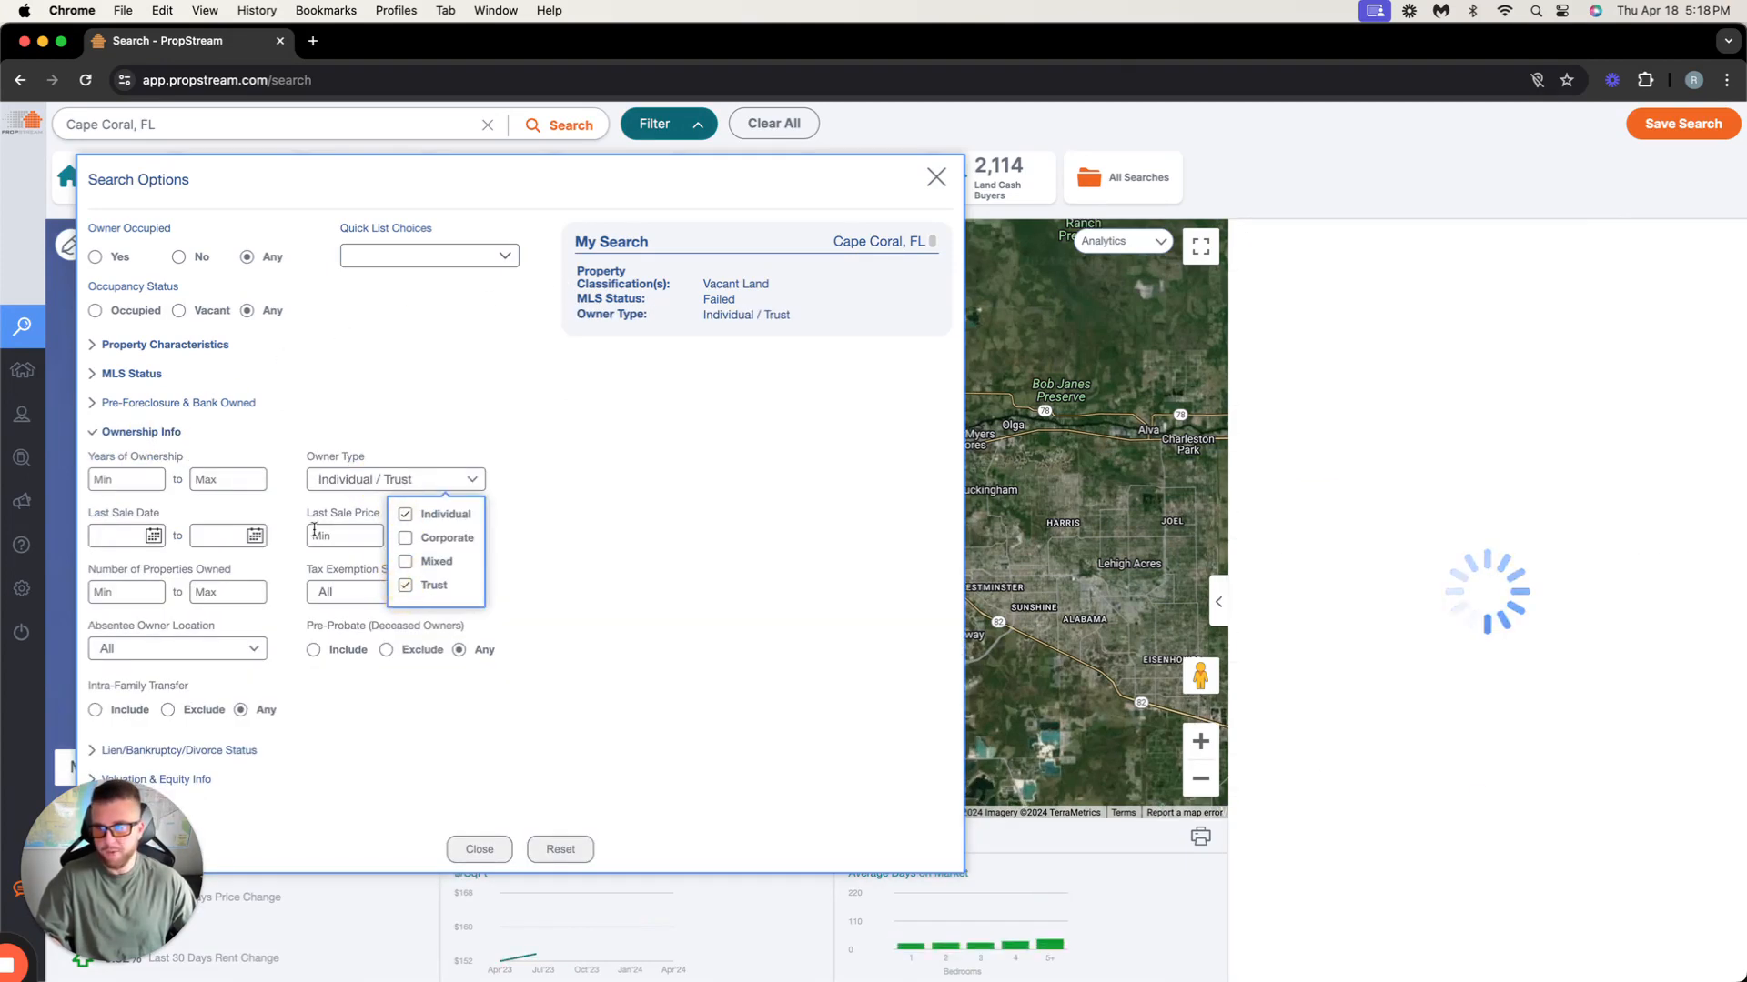
pyautogui.click(152, 474)
pyautogui.write('15')
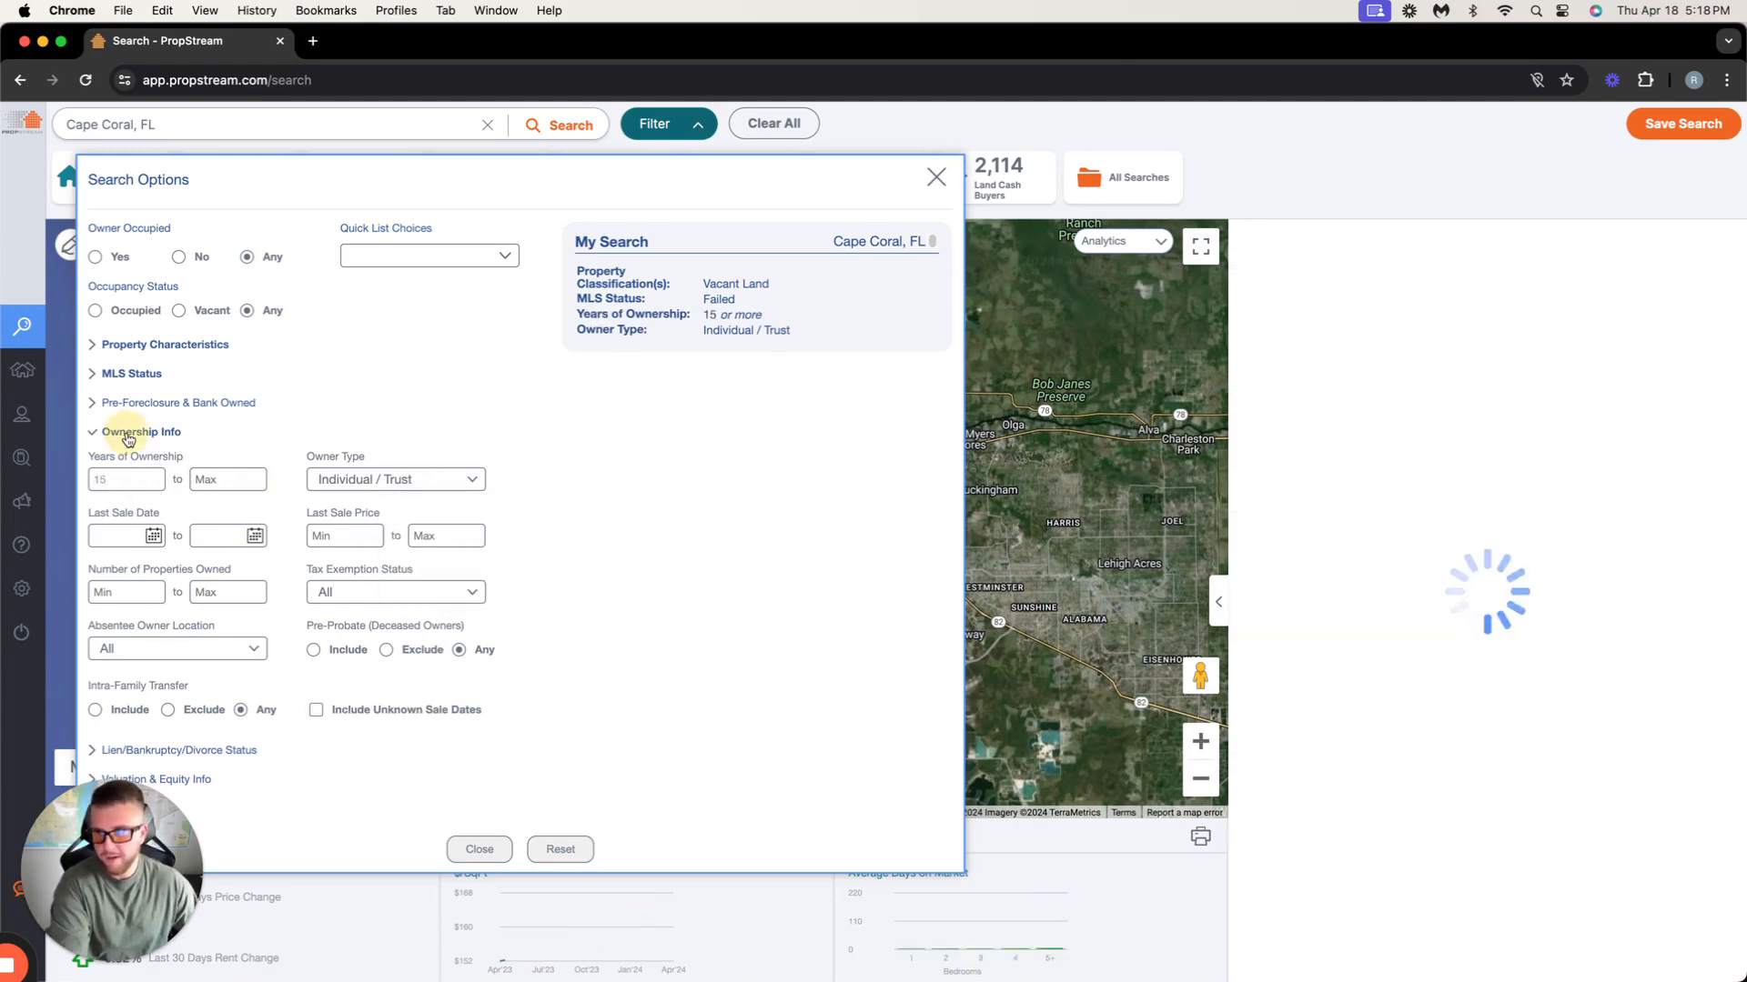
pyautogui.click(141, 432)
# Limit the search to properties not on the market, clear the Failed MLS status, and collapse the MLS criteria.
pyautogui.click(132, 375)
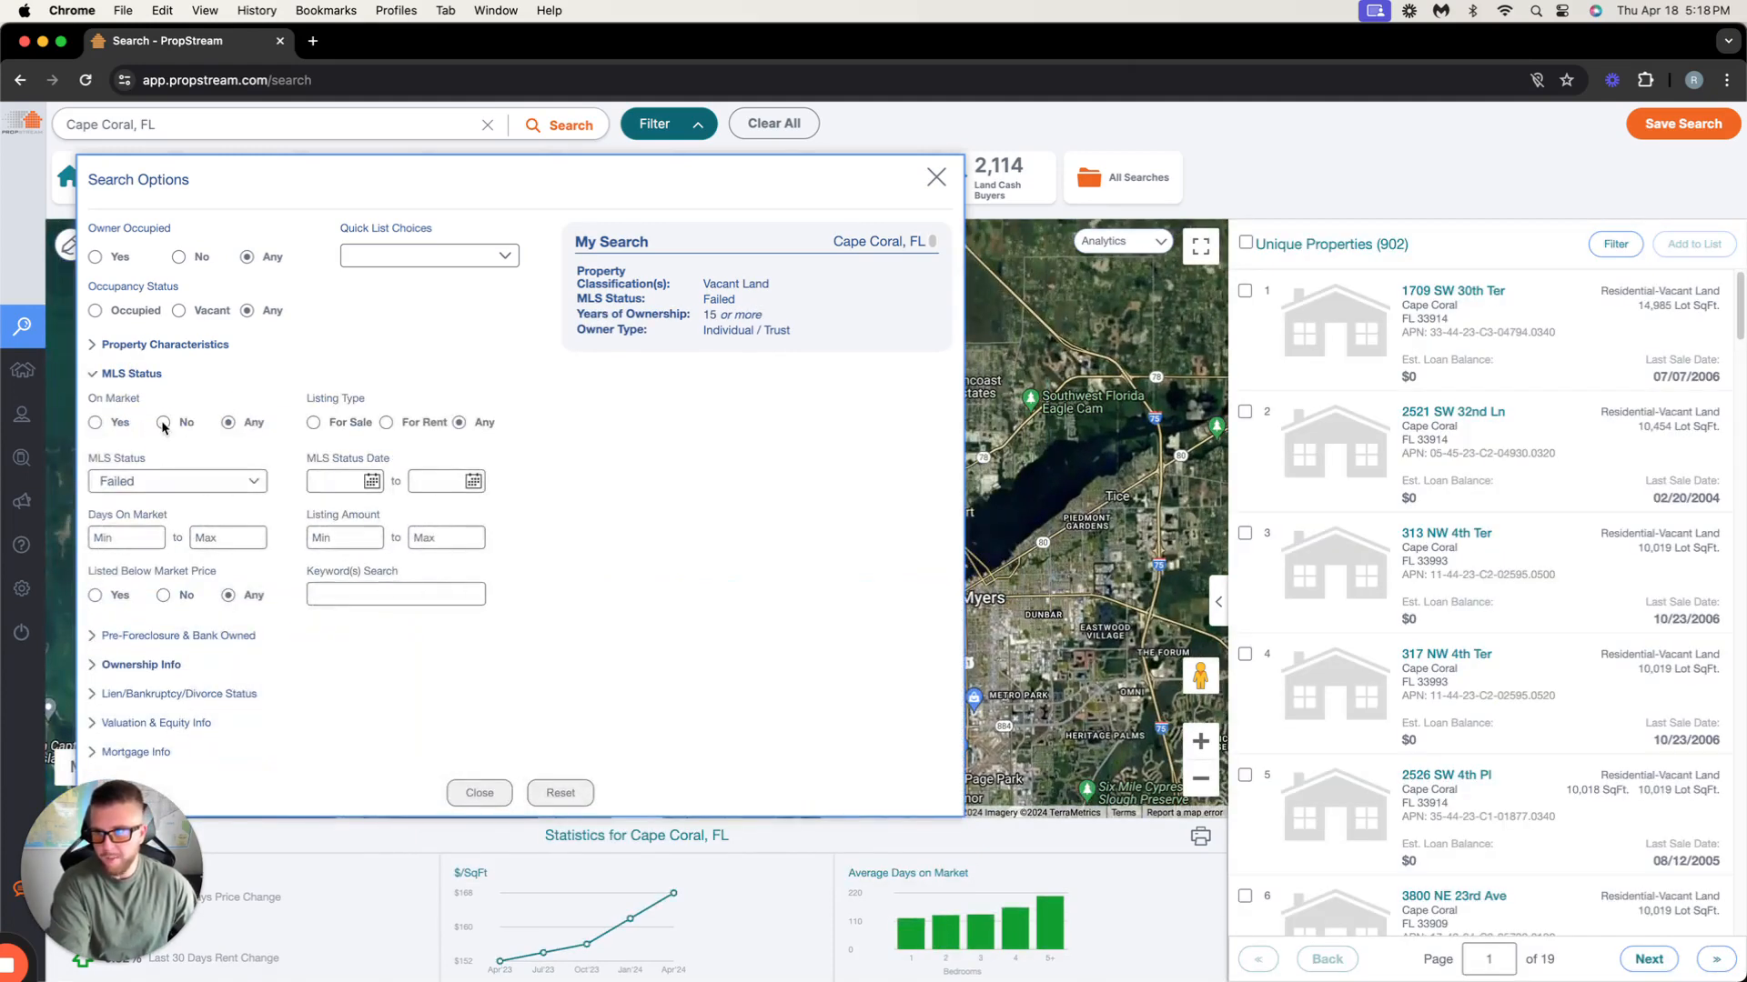
pyautogui.click(164, 423)
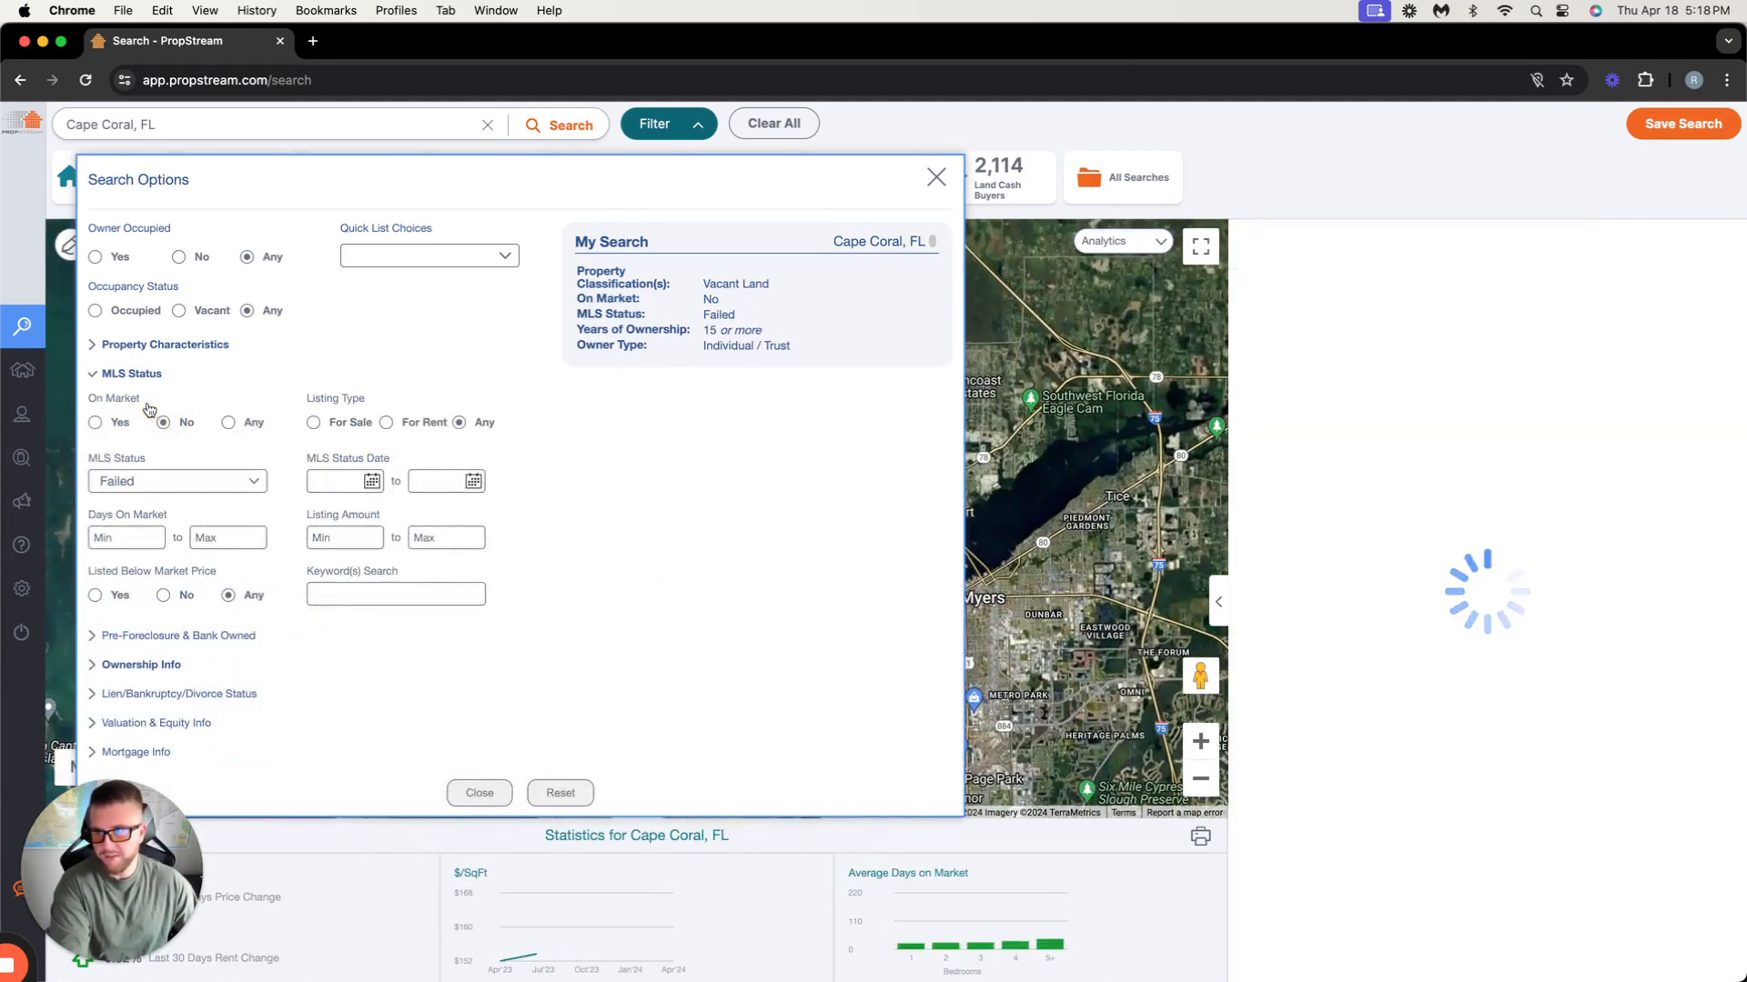
pyautogui.click(112, 480)
pyautogui.click(174, 516)
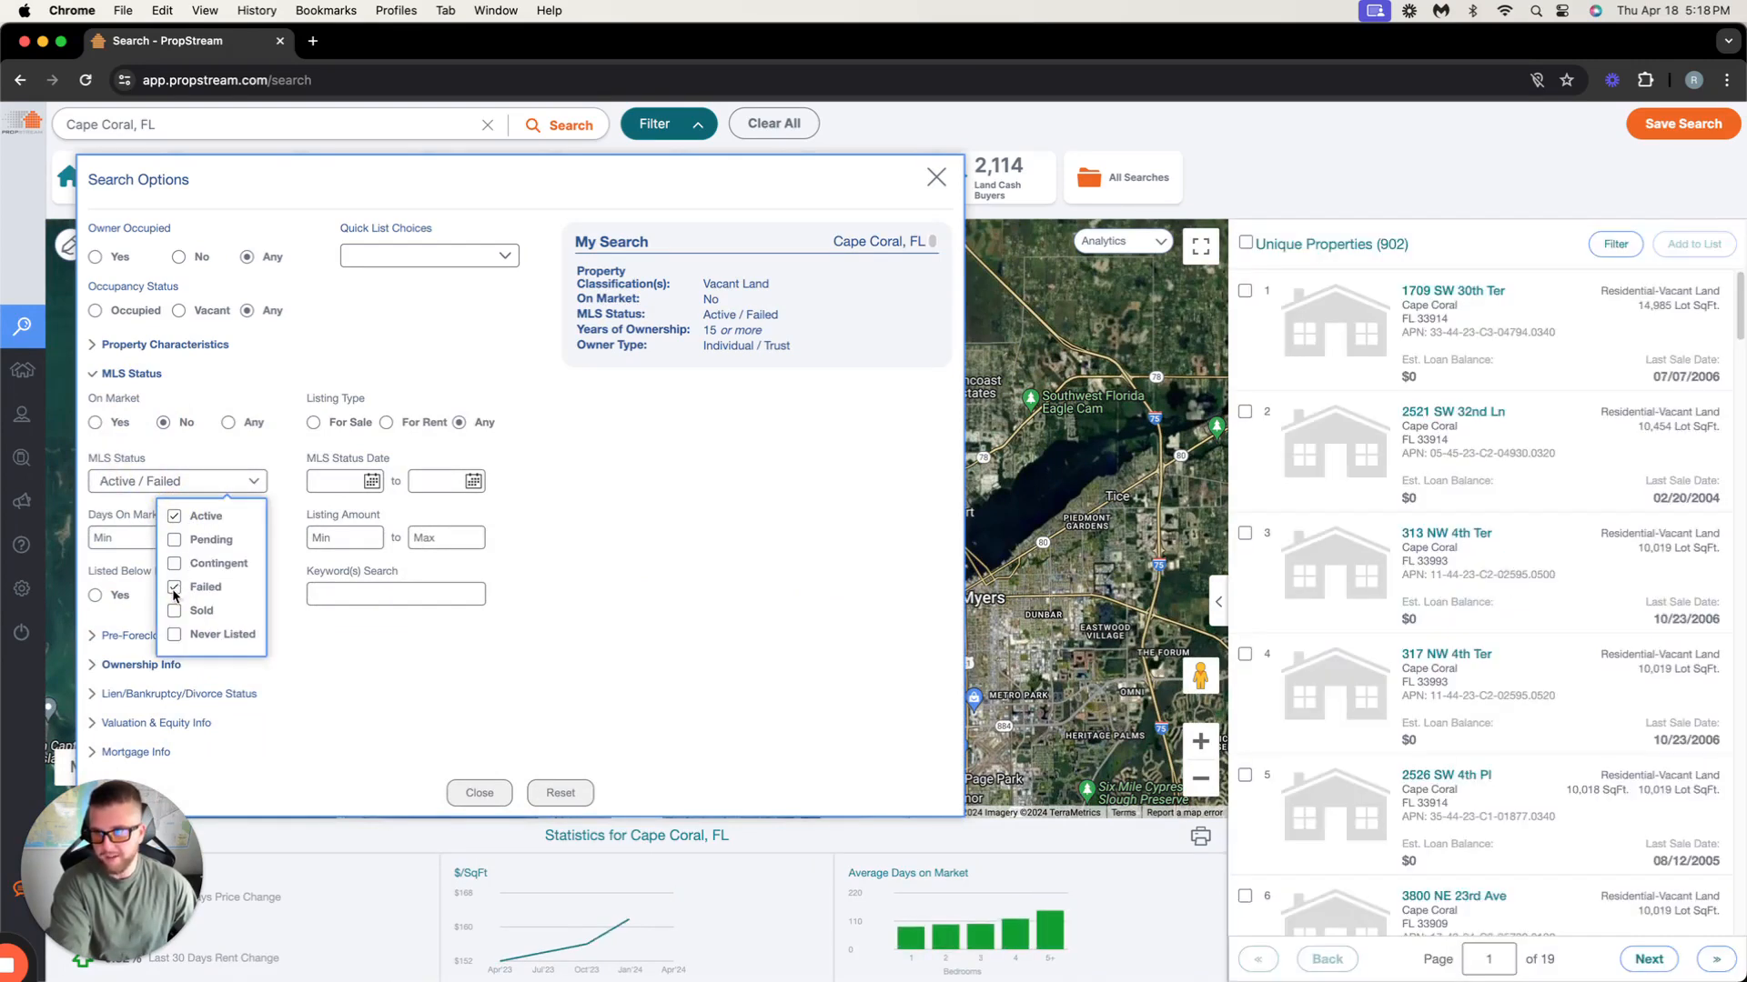
pyautogui.click(174, 589)
pyautogui.click(173, 516)
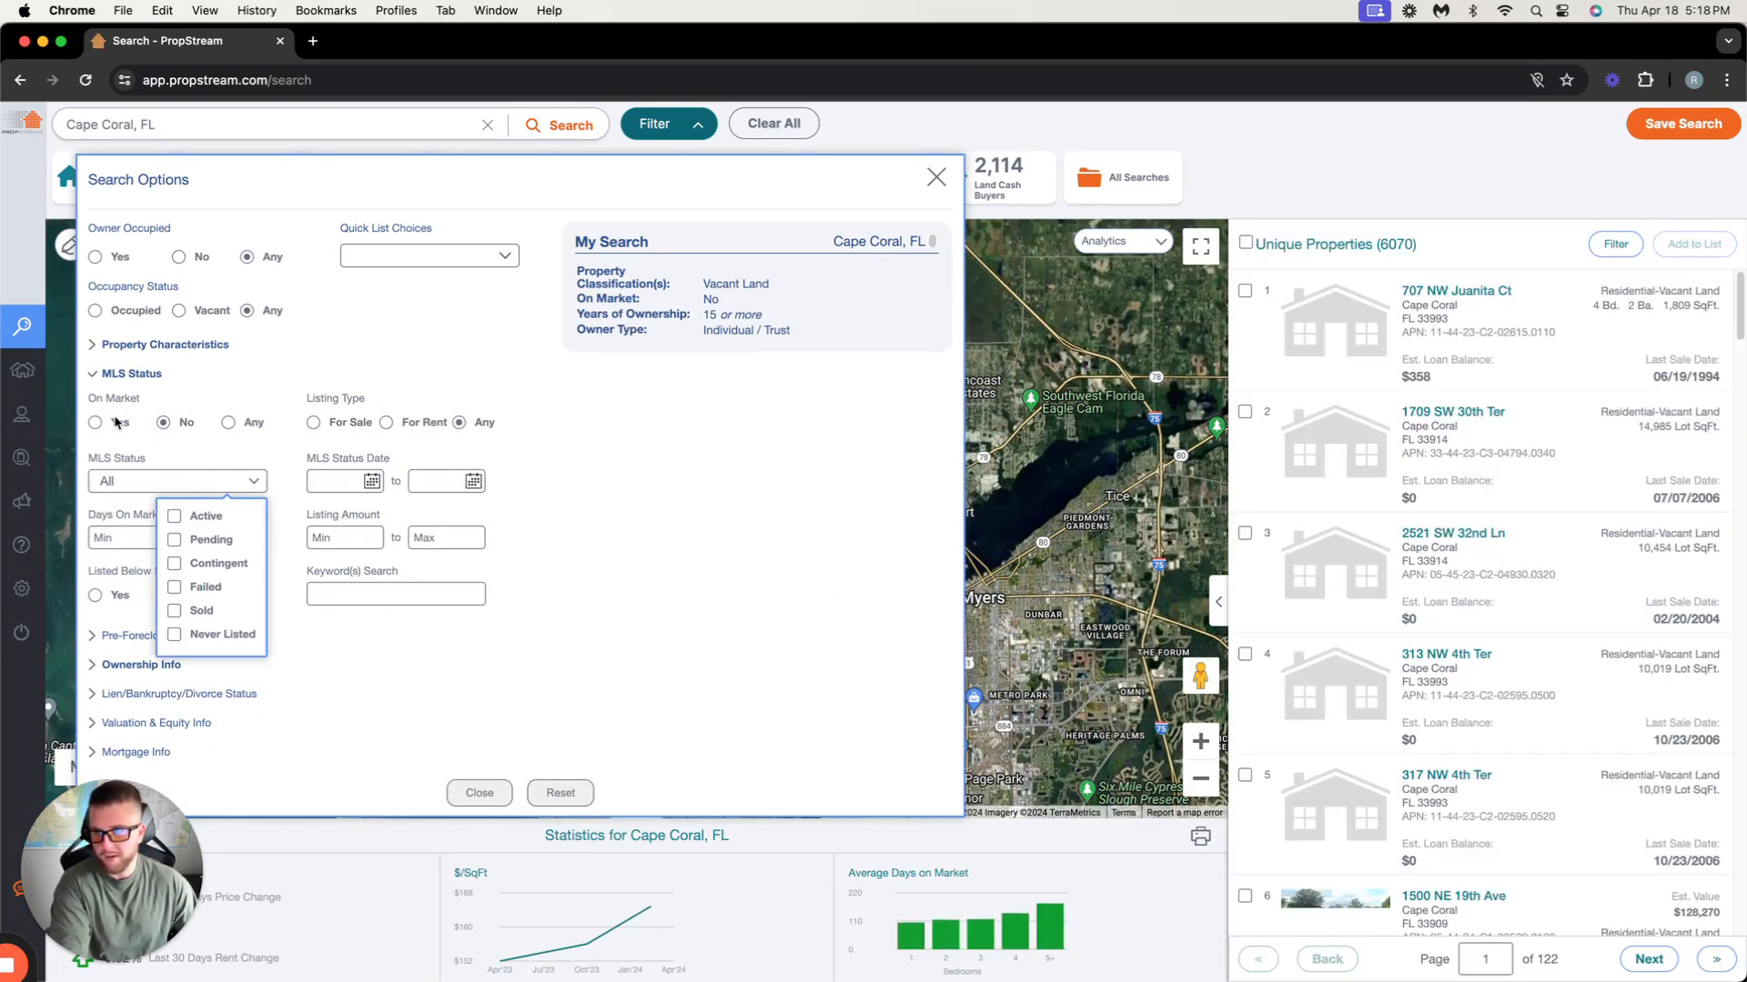
pyautogui.click(127, 374)
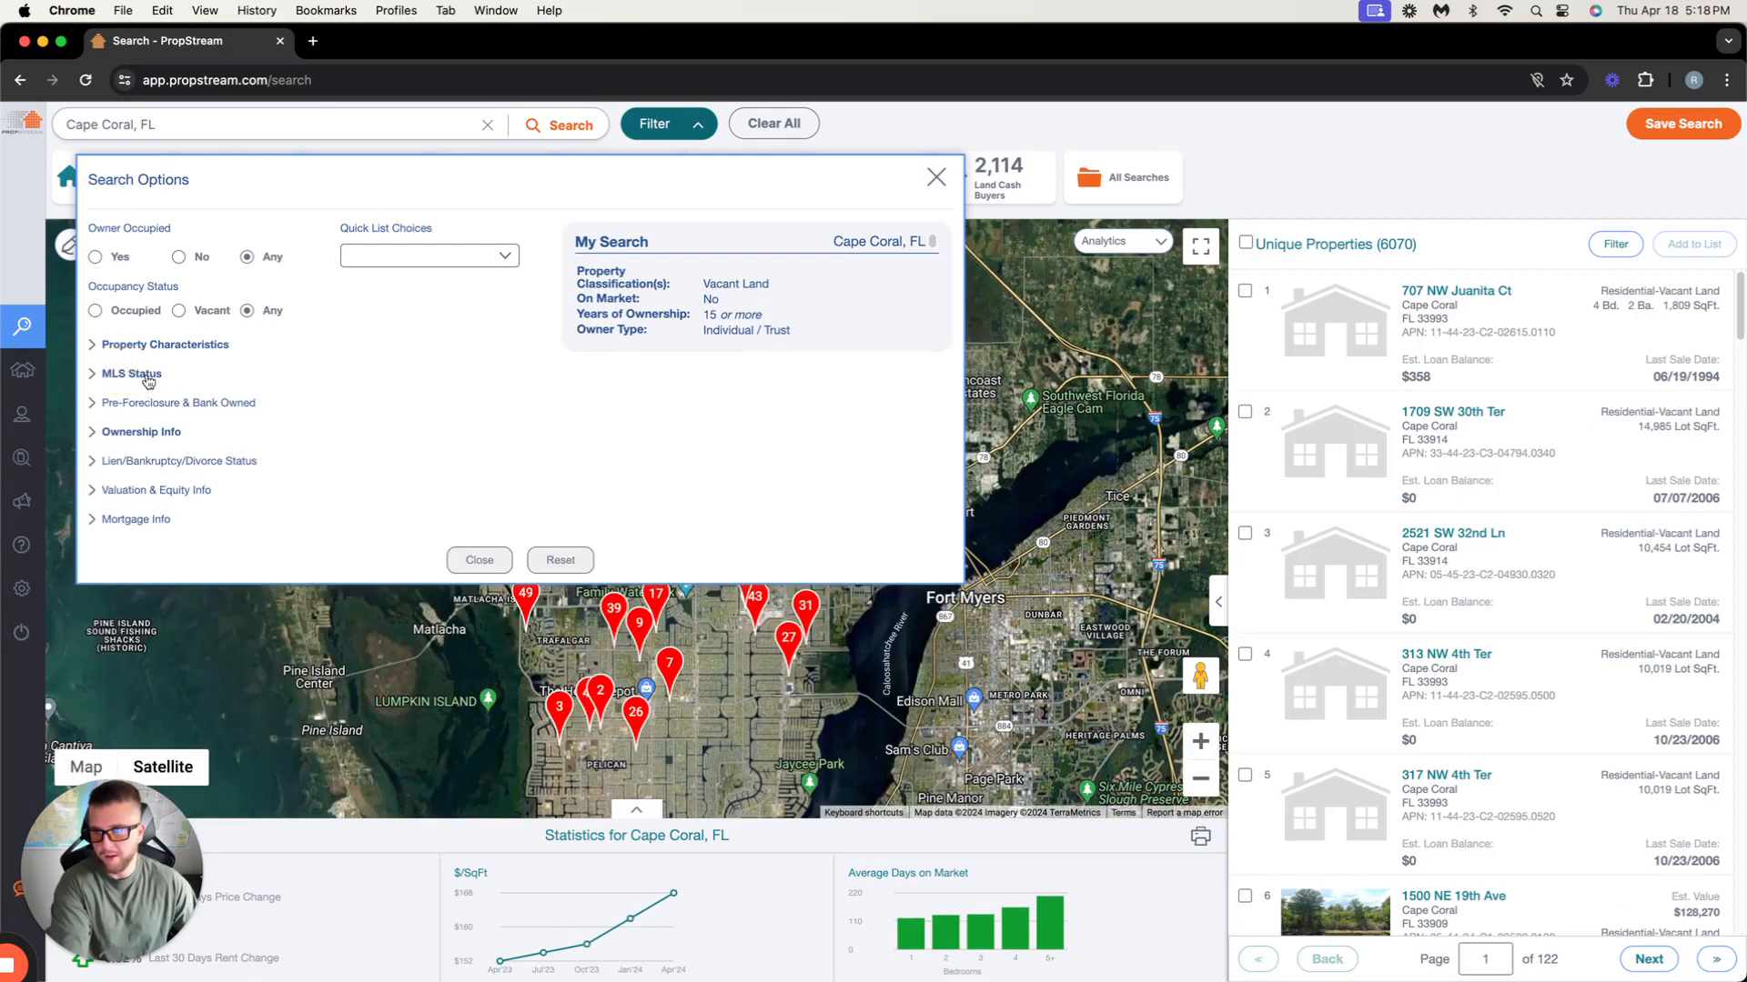
# Set the maximum estimated equity to 100% and collapse the valuation and equity criteria.
pyautogui.click(144, 490)
pyautogui.click(445, 707)
pyautogui.write('1000')
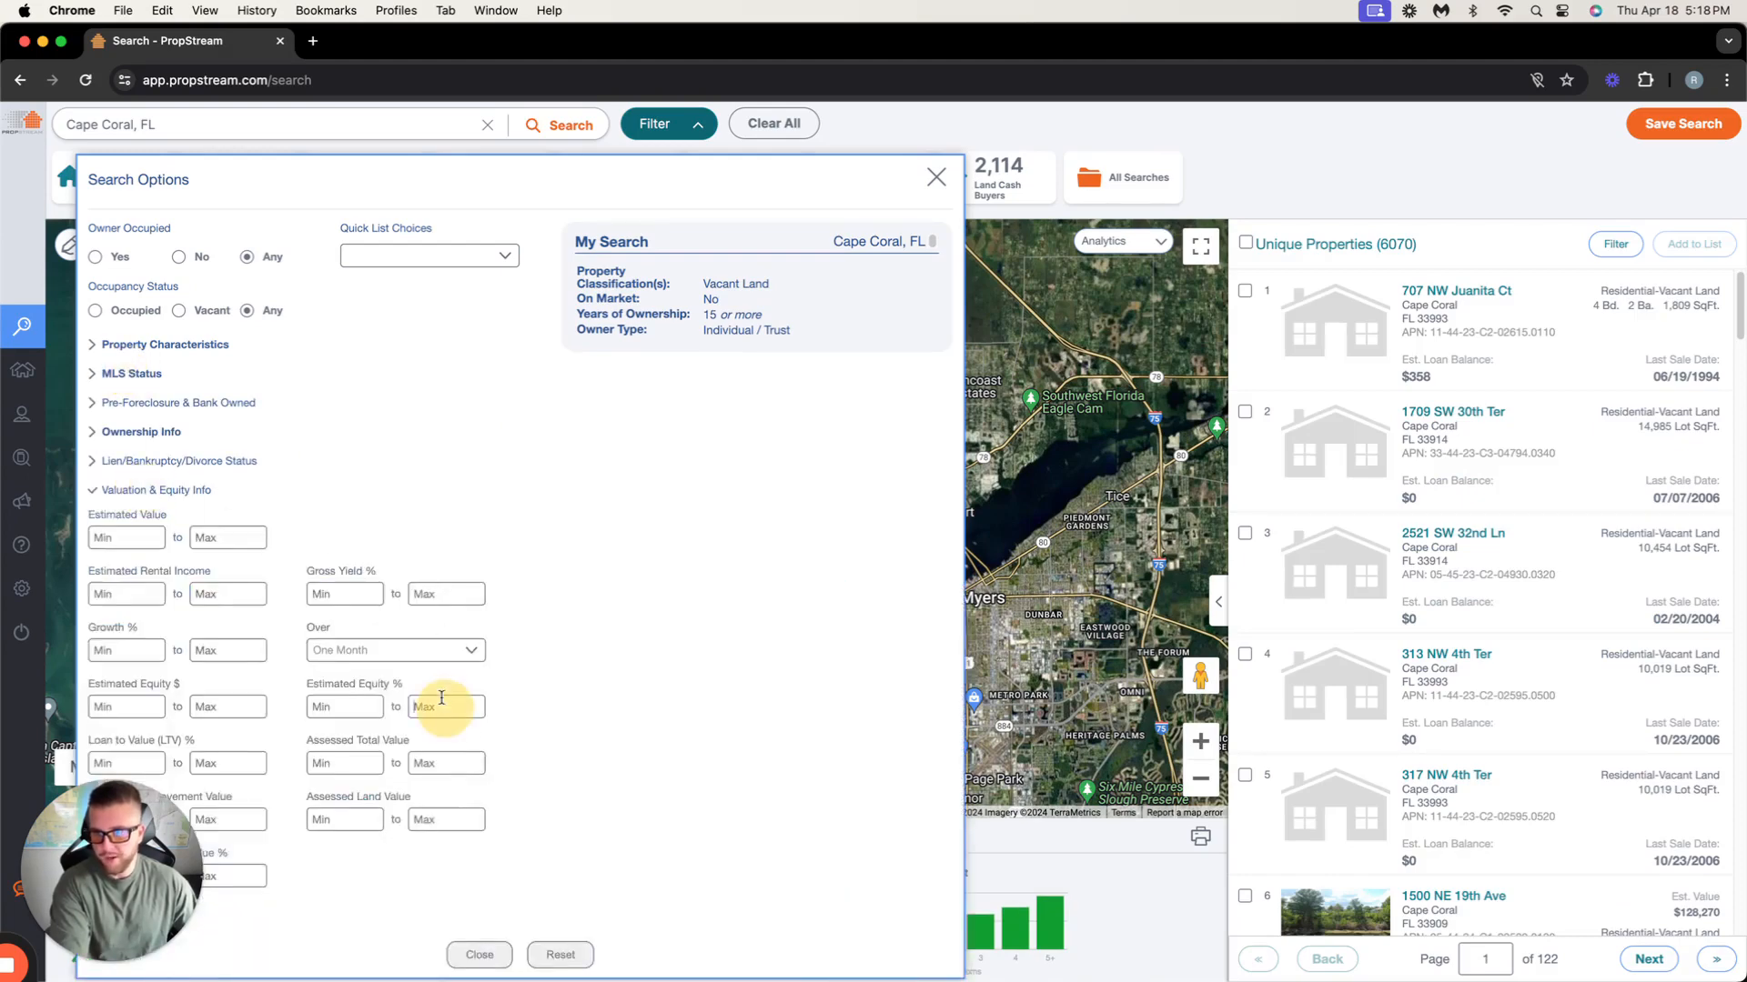
pyautogui.press('BackSpace')
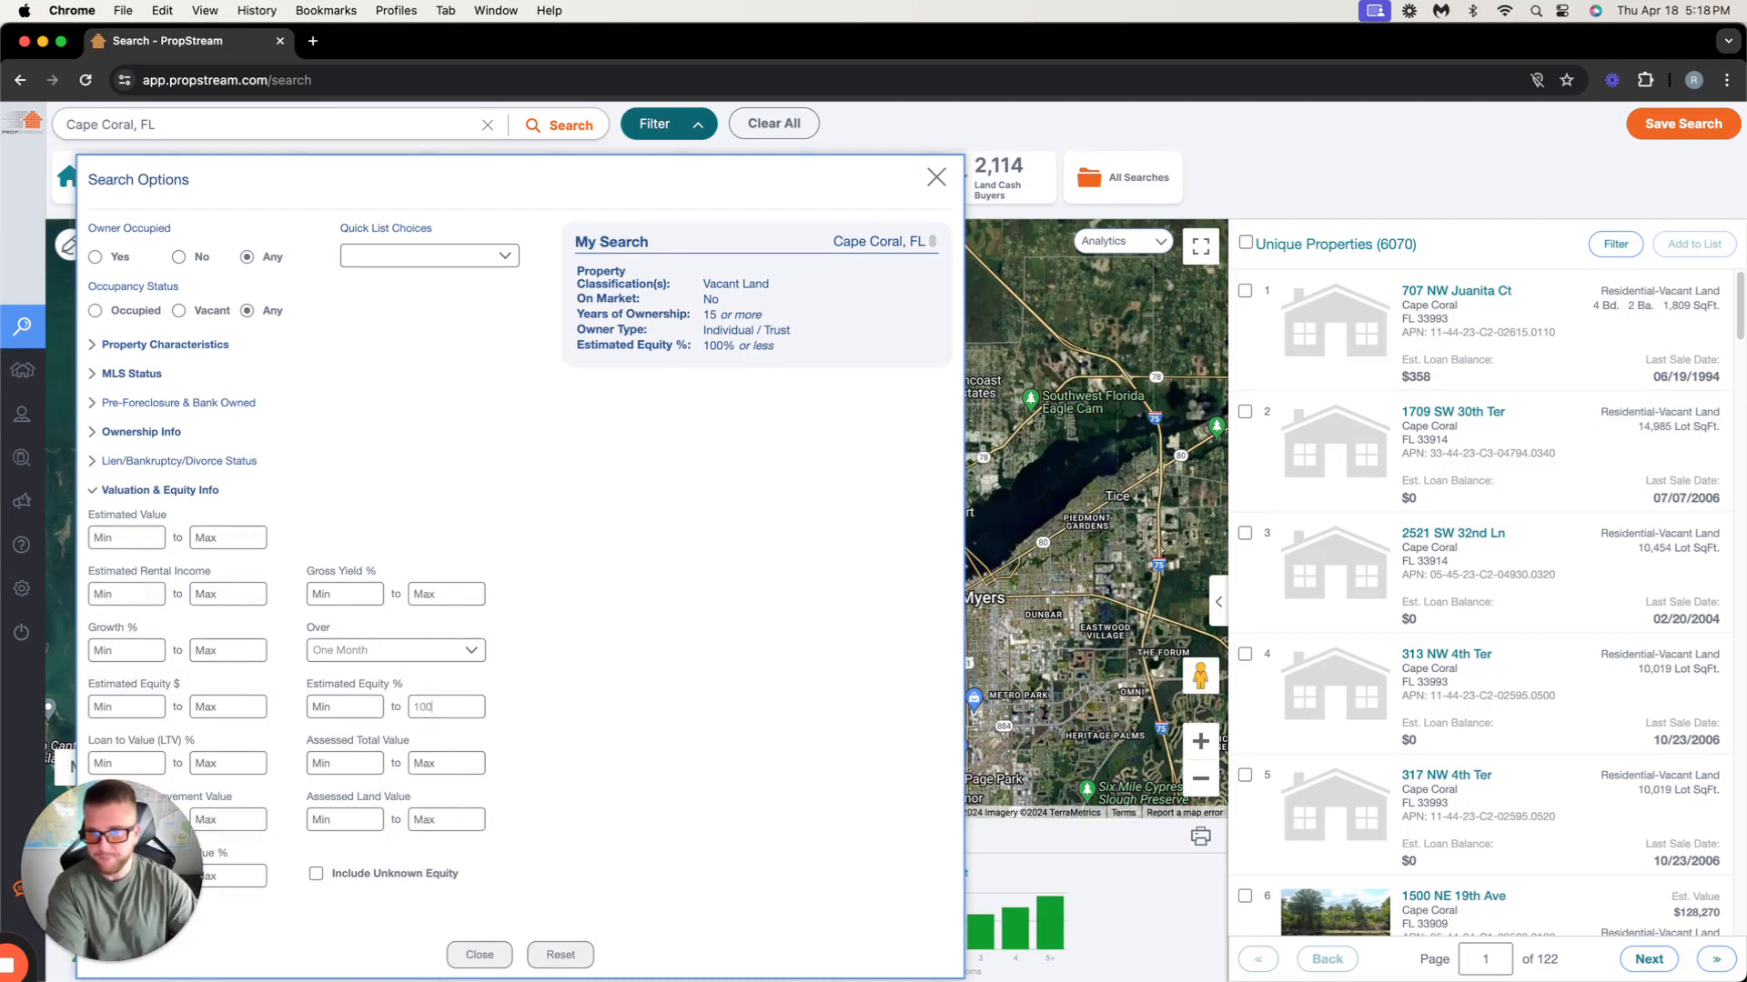
pyautogui.click(126, 491)
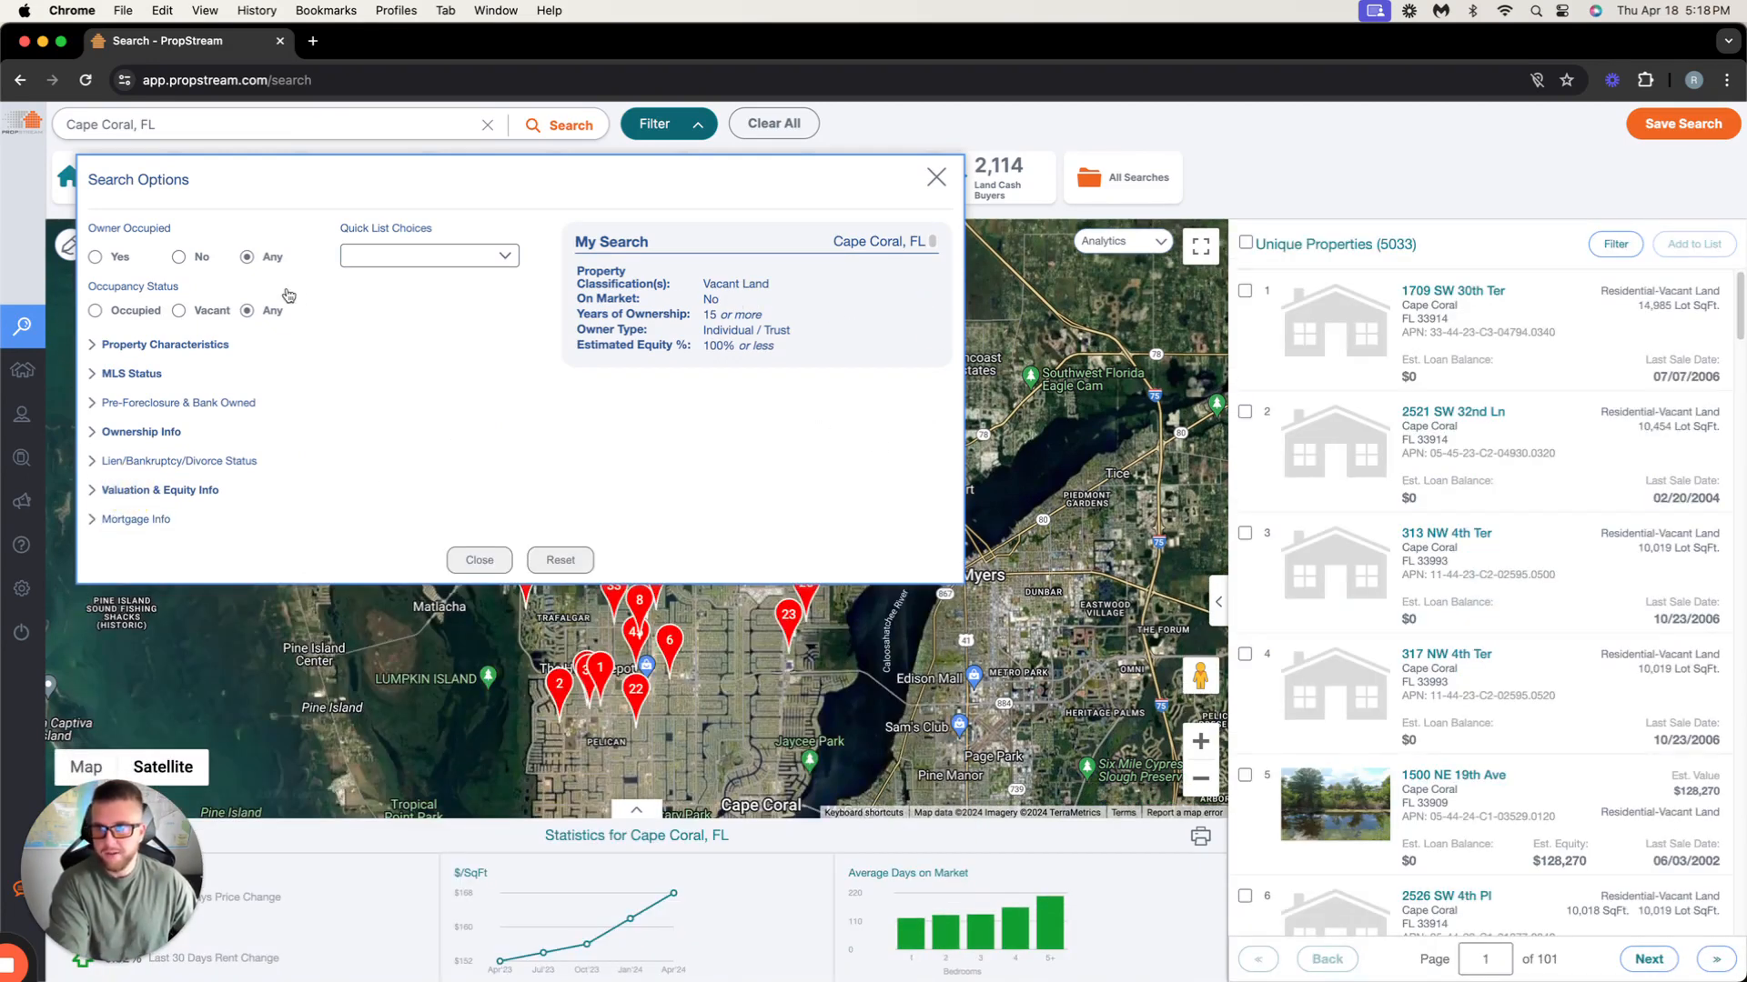
# Replace the search location with Lehigh Acres, FL, keeping the same vacant land criteria.
pyautogui.click(206, 124)
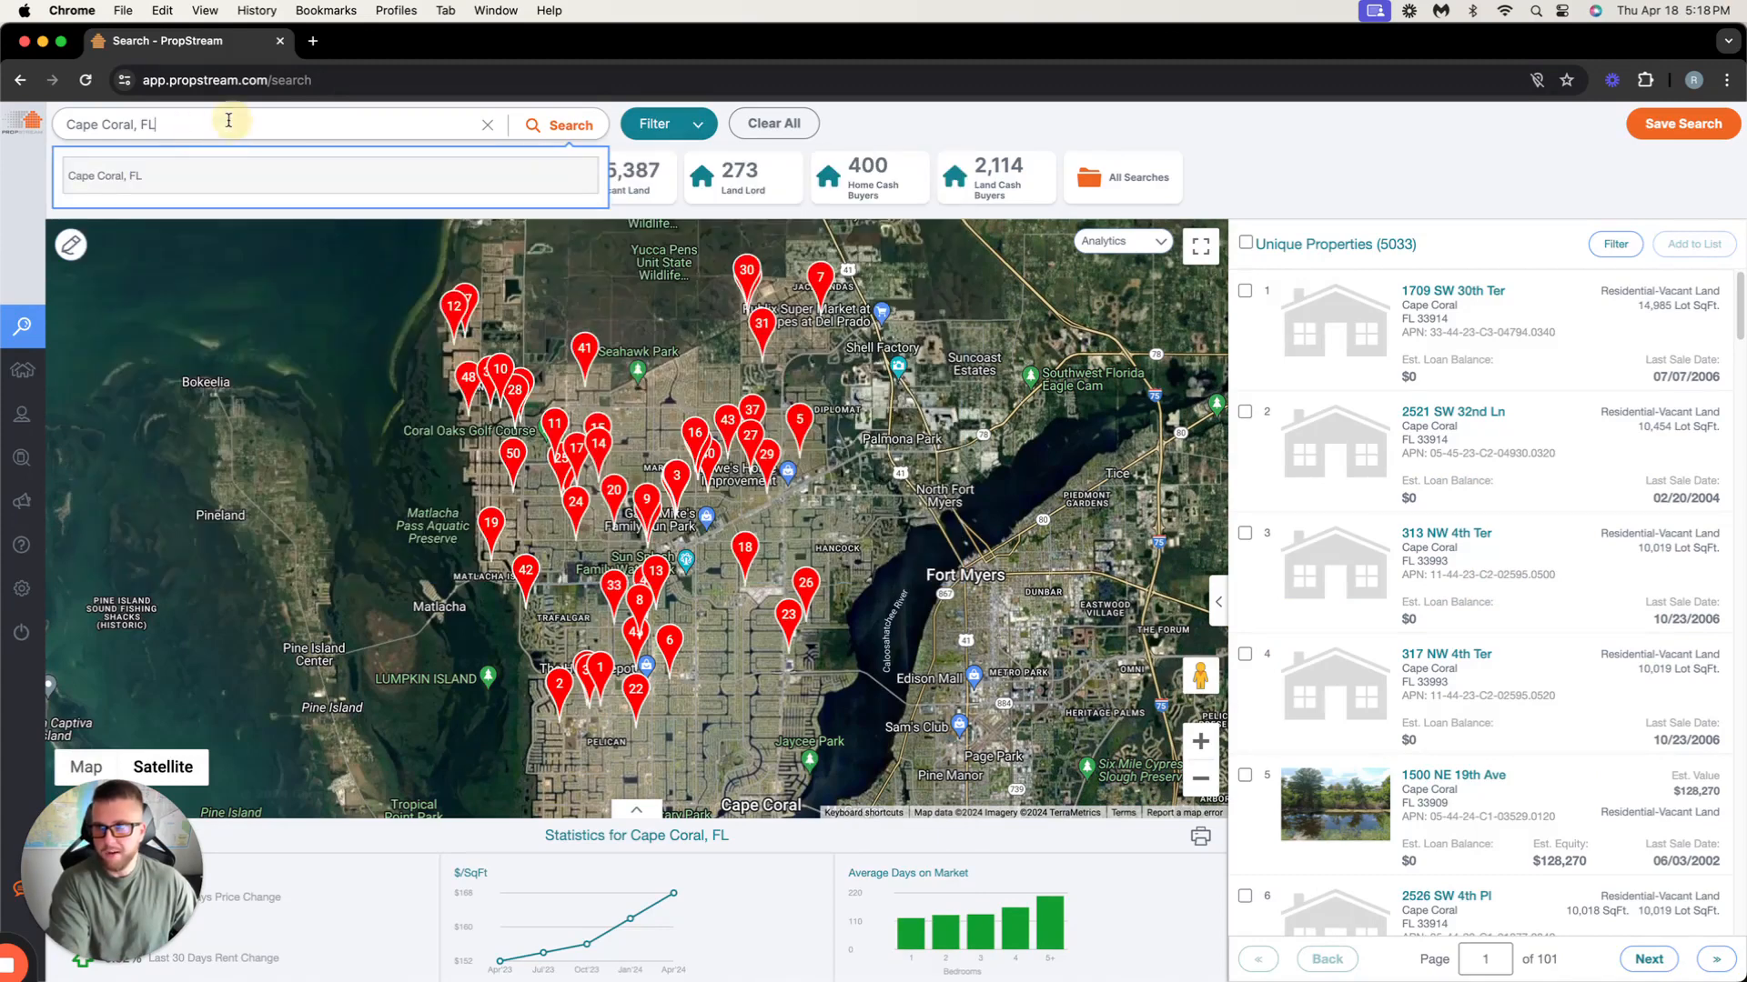
pyautogui.moveTo(229, 121); pyautogui.dragTo(59, 121)
pyautogui.moveTo(214, 121); pyautogui.dragTo(66, 121)
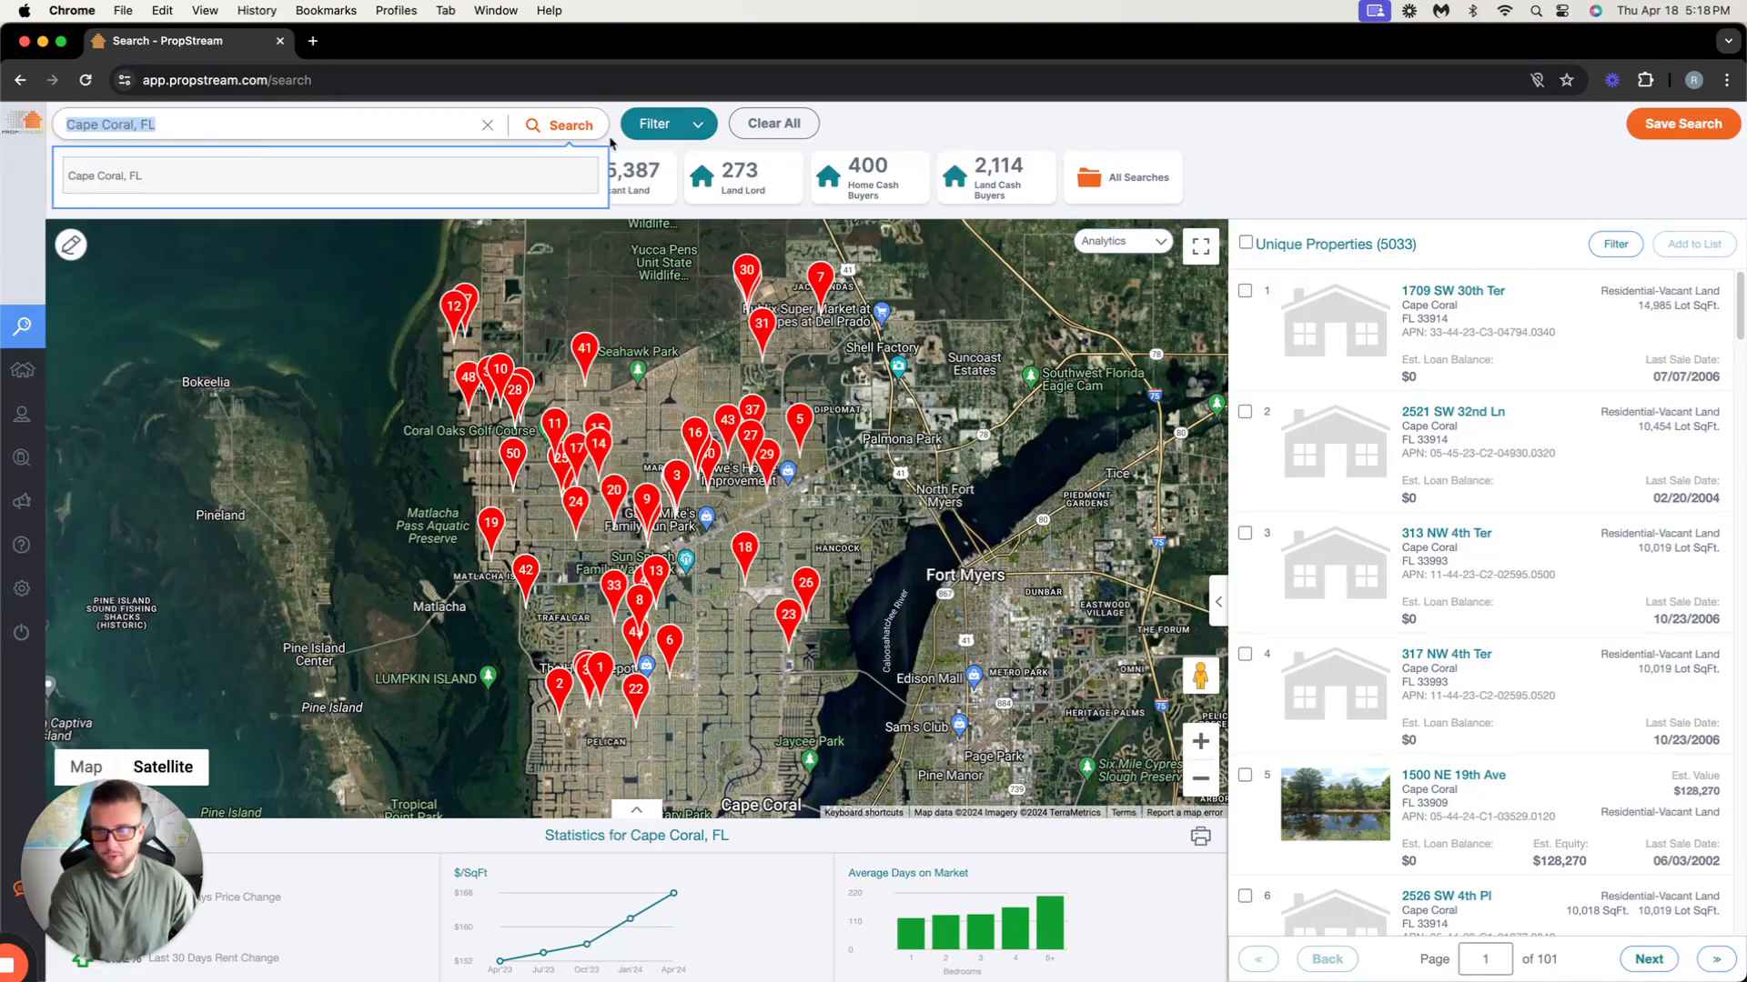
pyautogui.write('lehigh')
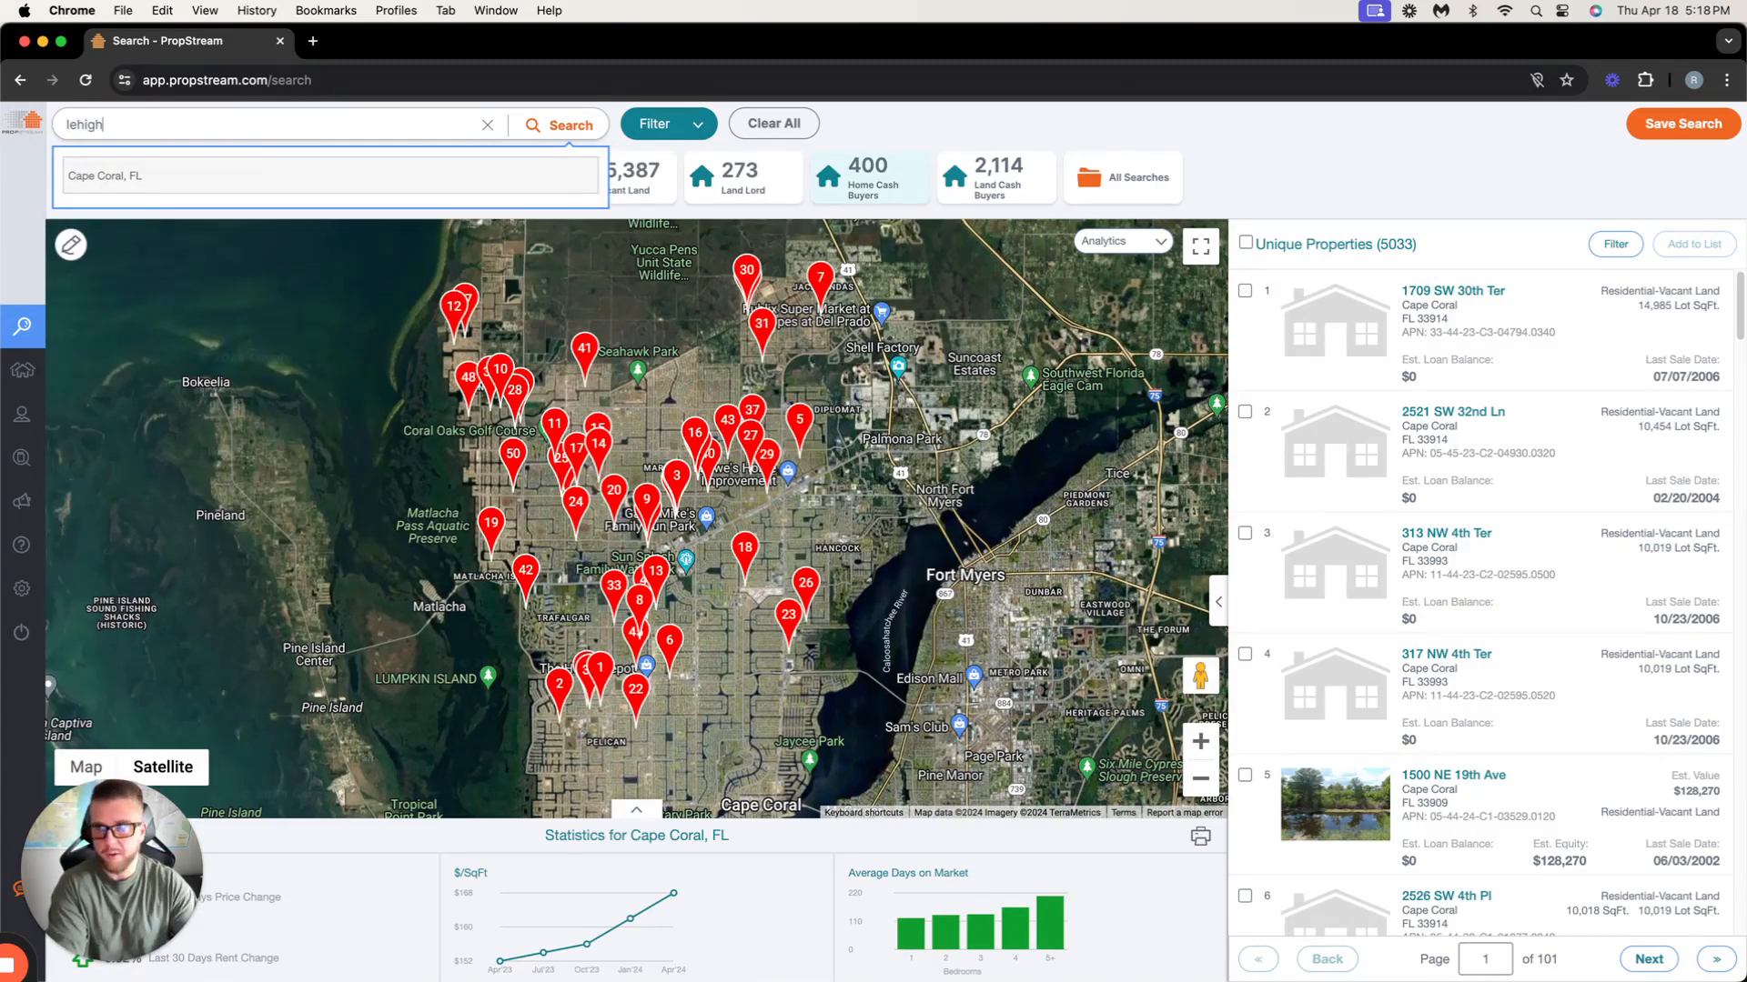
pyautogui.click(464, 173)
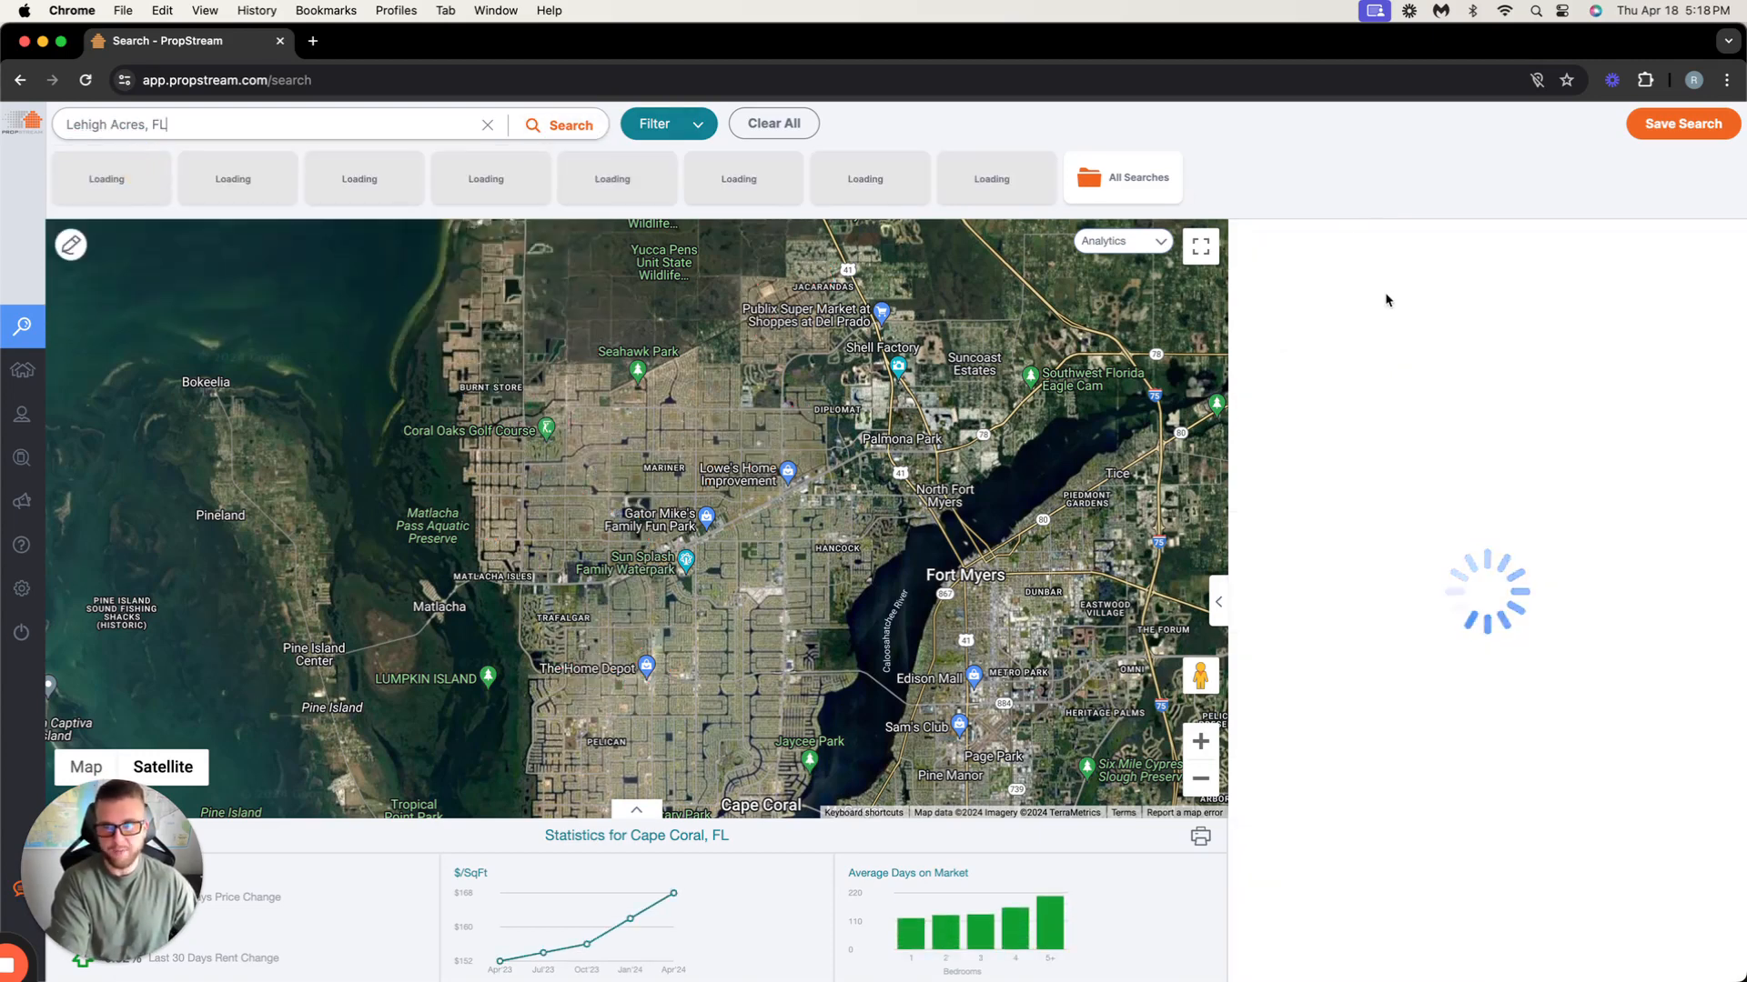
# Review the criteria applied to Lehigh Acres, and examine its vacant land results in the list and on the map.
pyautogui.click(664, 127)
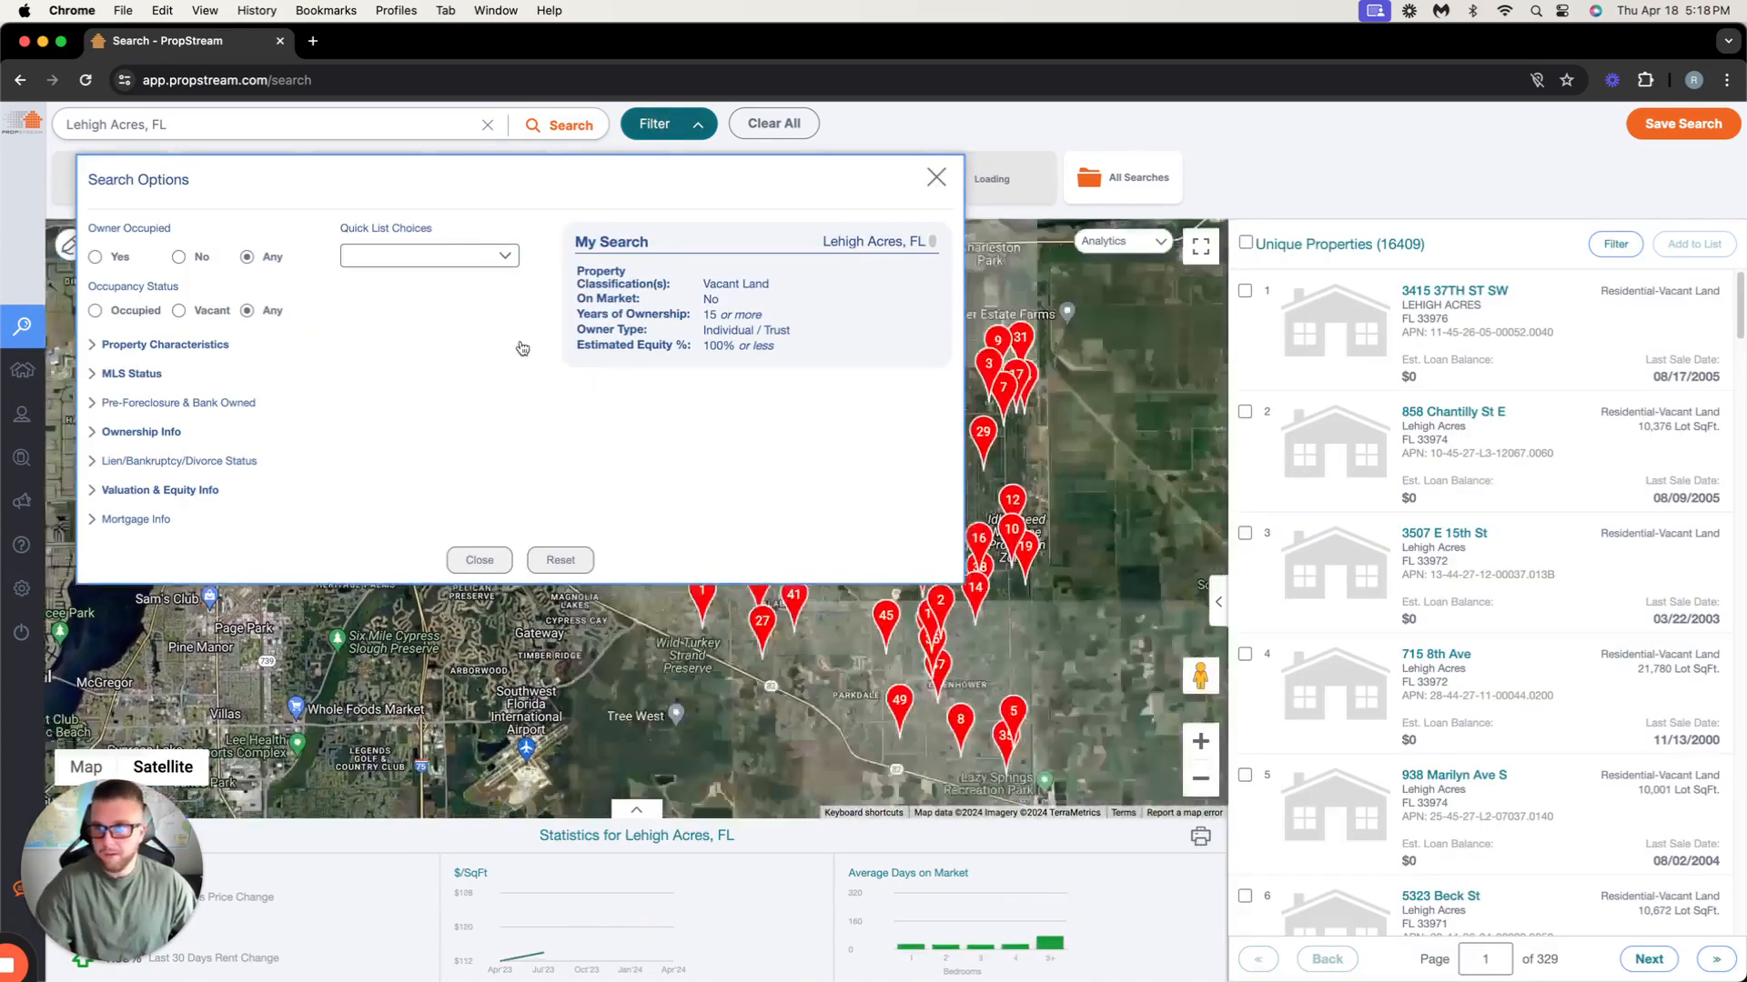
pyautogui.click(884, 134)
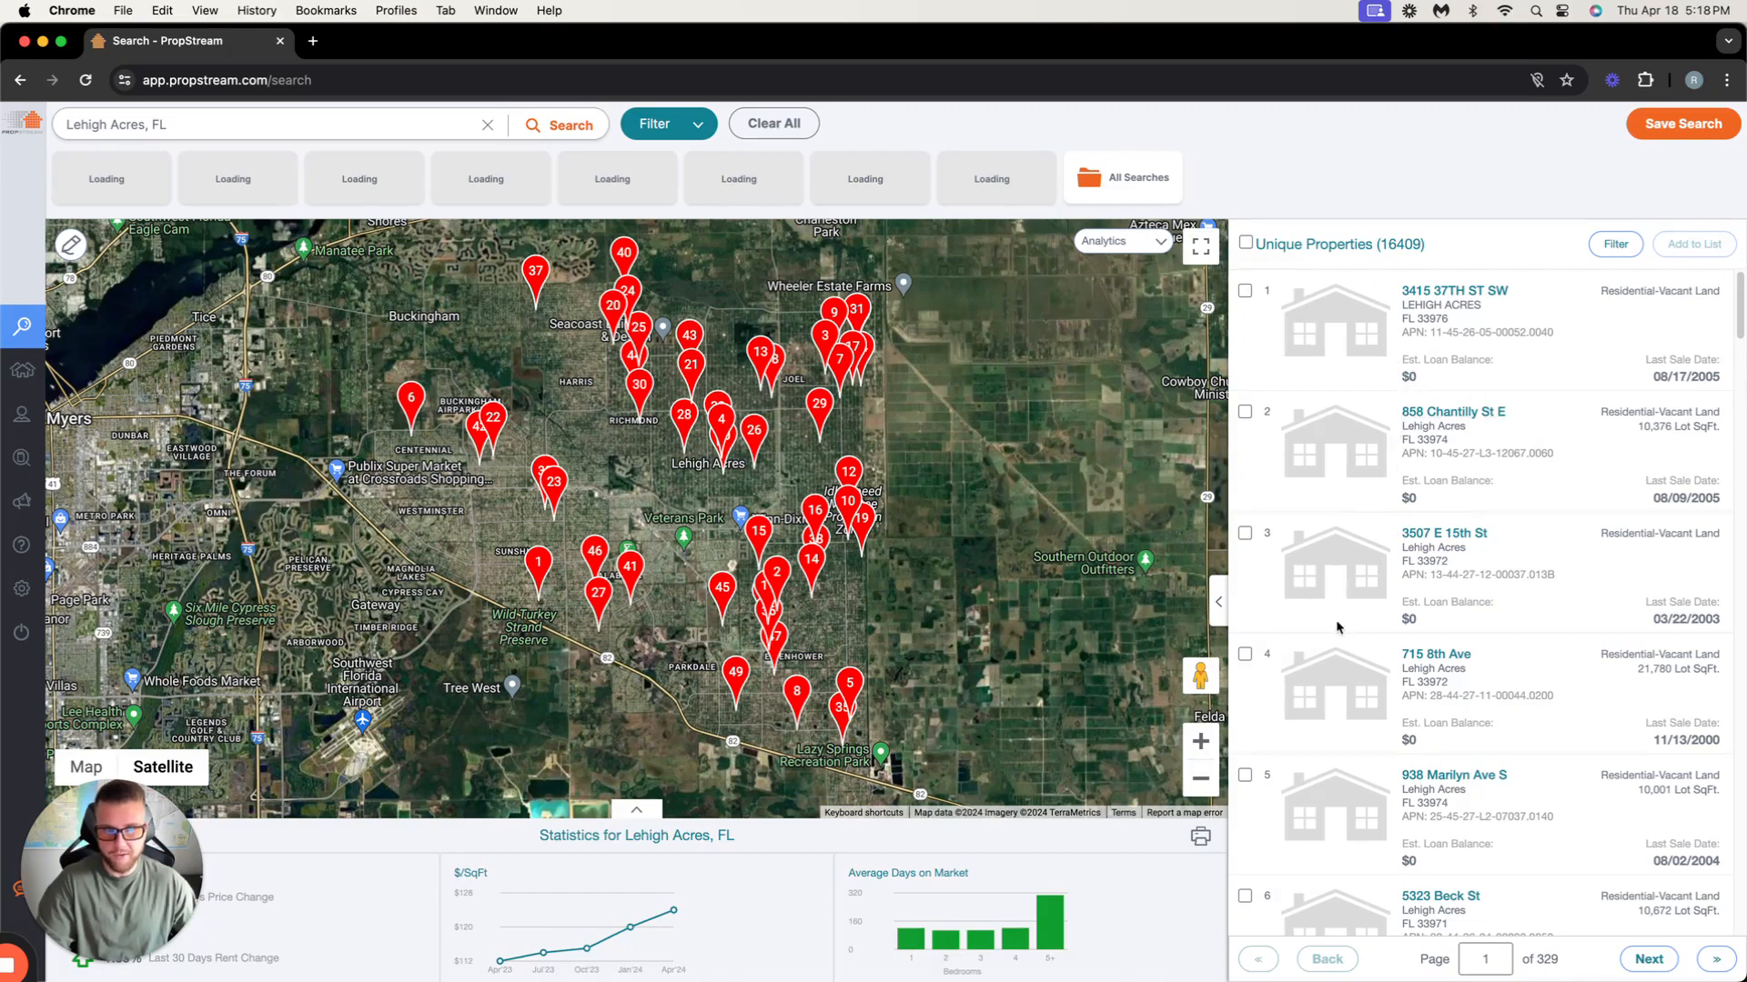
pyautogui.scroll(-7, 1369, 346)
pyautogui.scroll(7, 1367, 657)
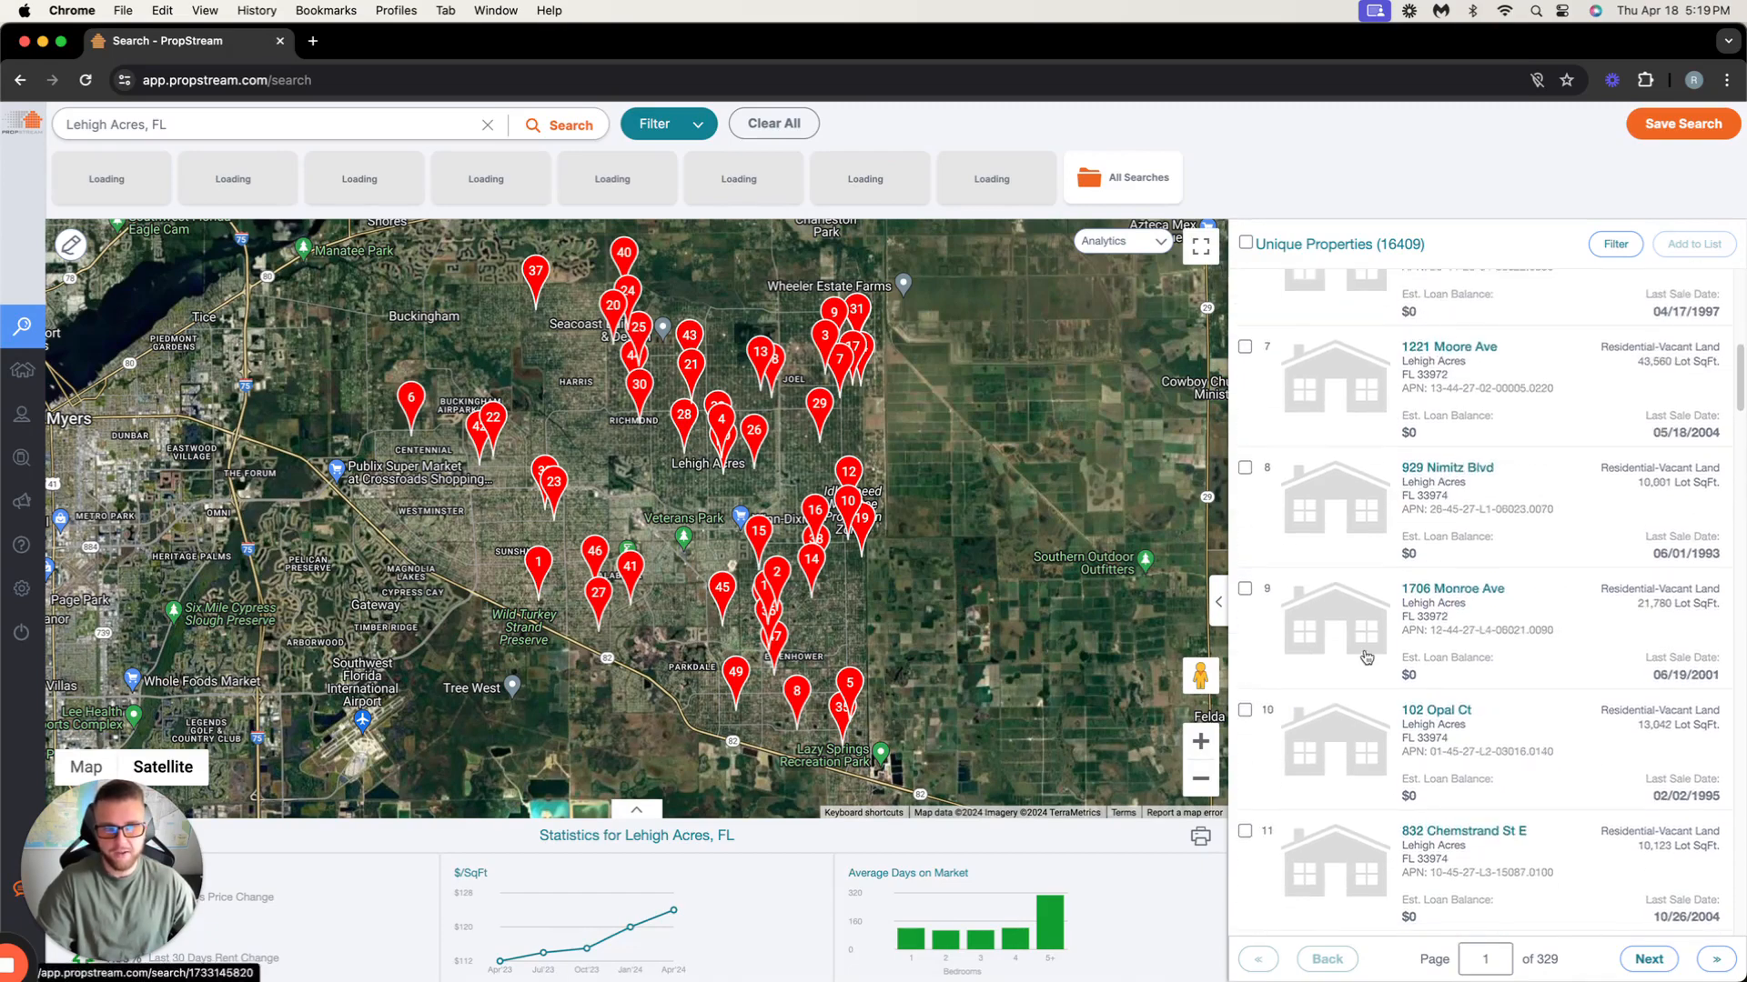
pyautogui.scroll(-3, 689, 509)
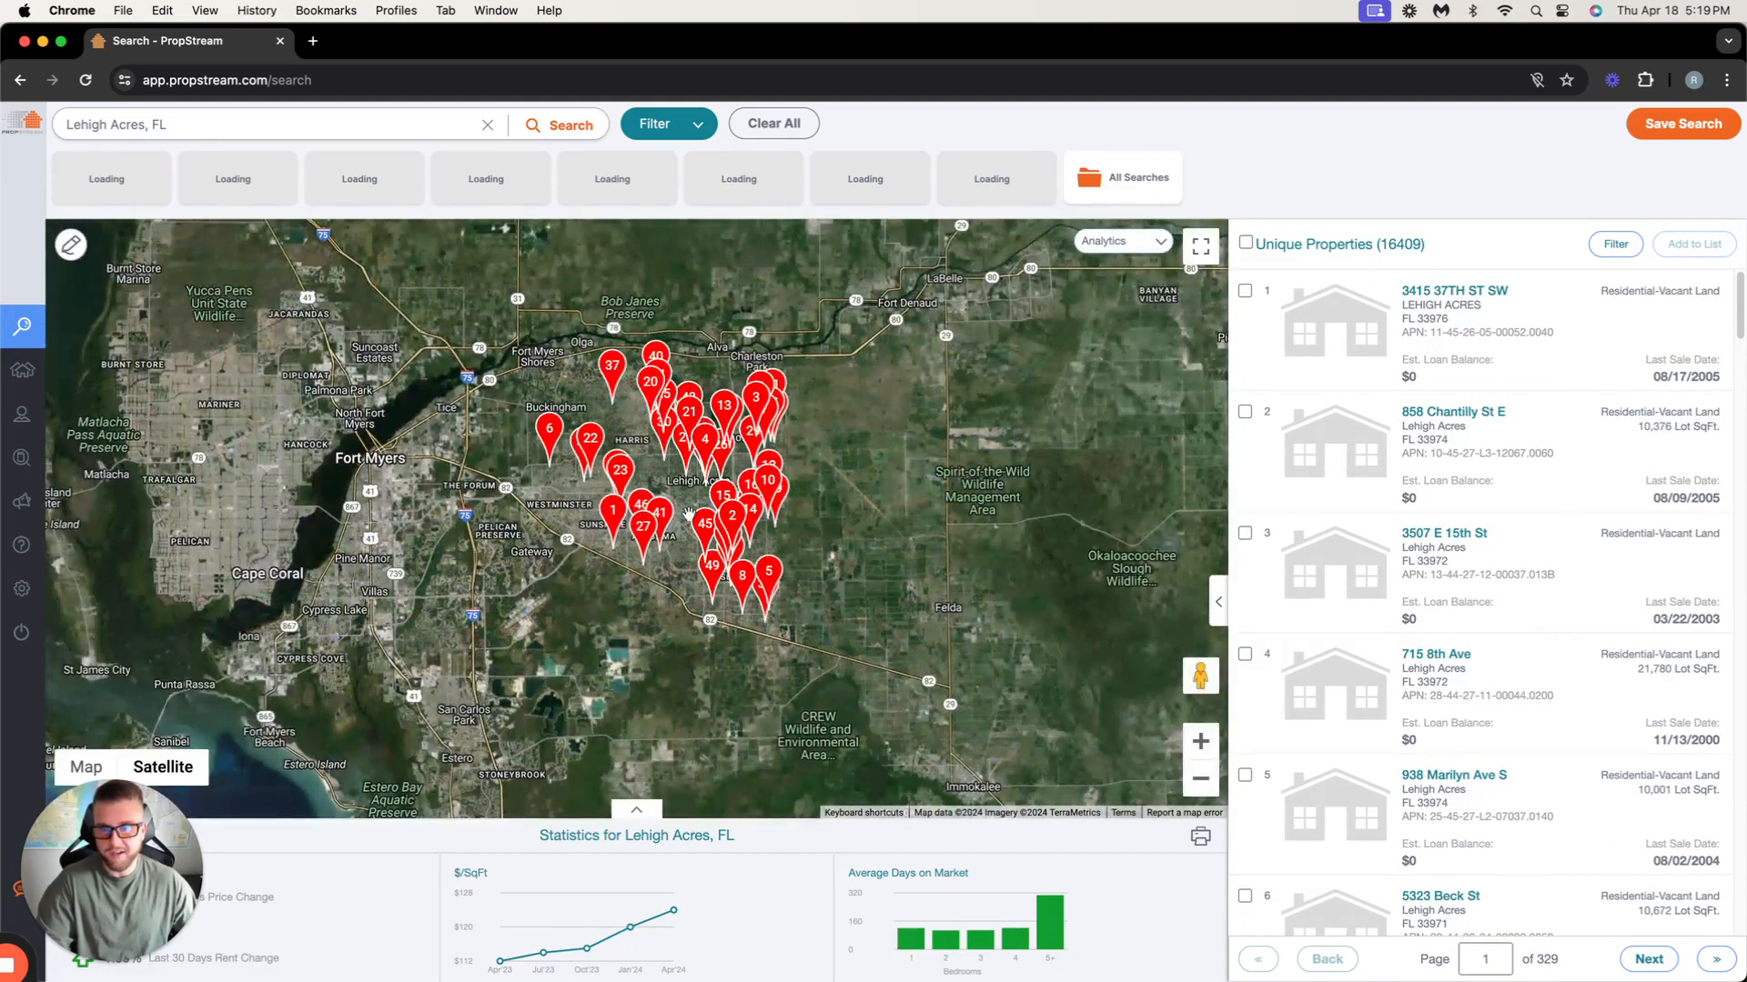
# Change the search location to Port Charlotte, FL with the same vacant land criteria.
pyautogui.click(310, 132)
pyautogui.moveTo(176, 125); pyautogui.dragTo(64, 124)
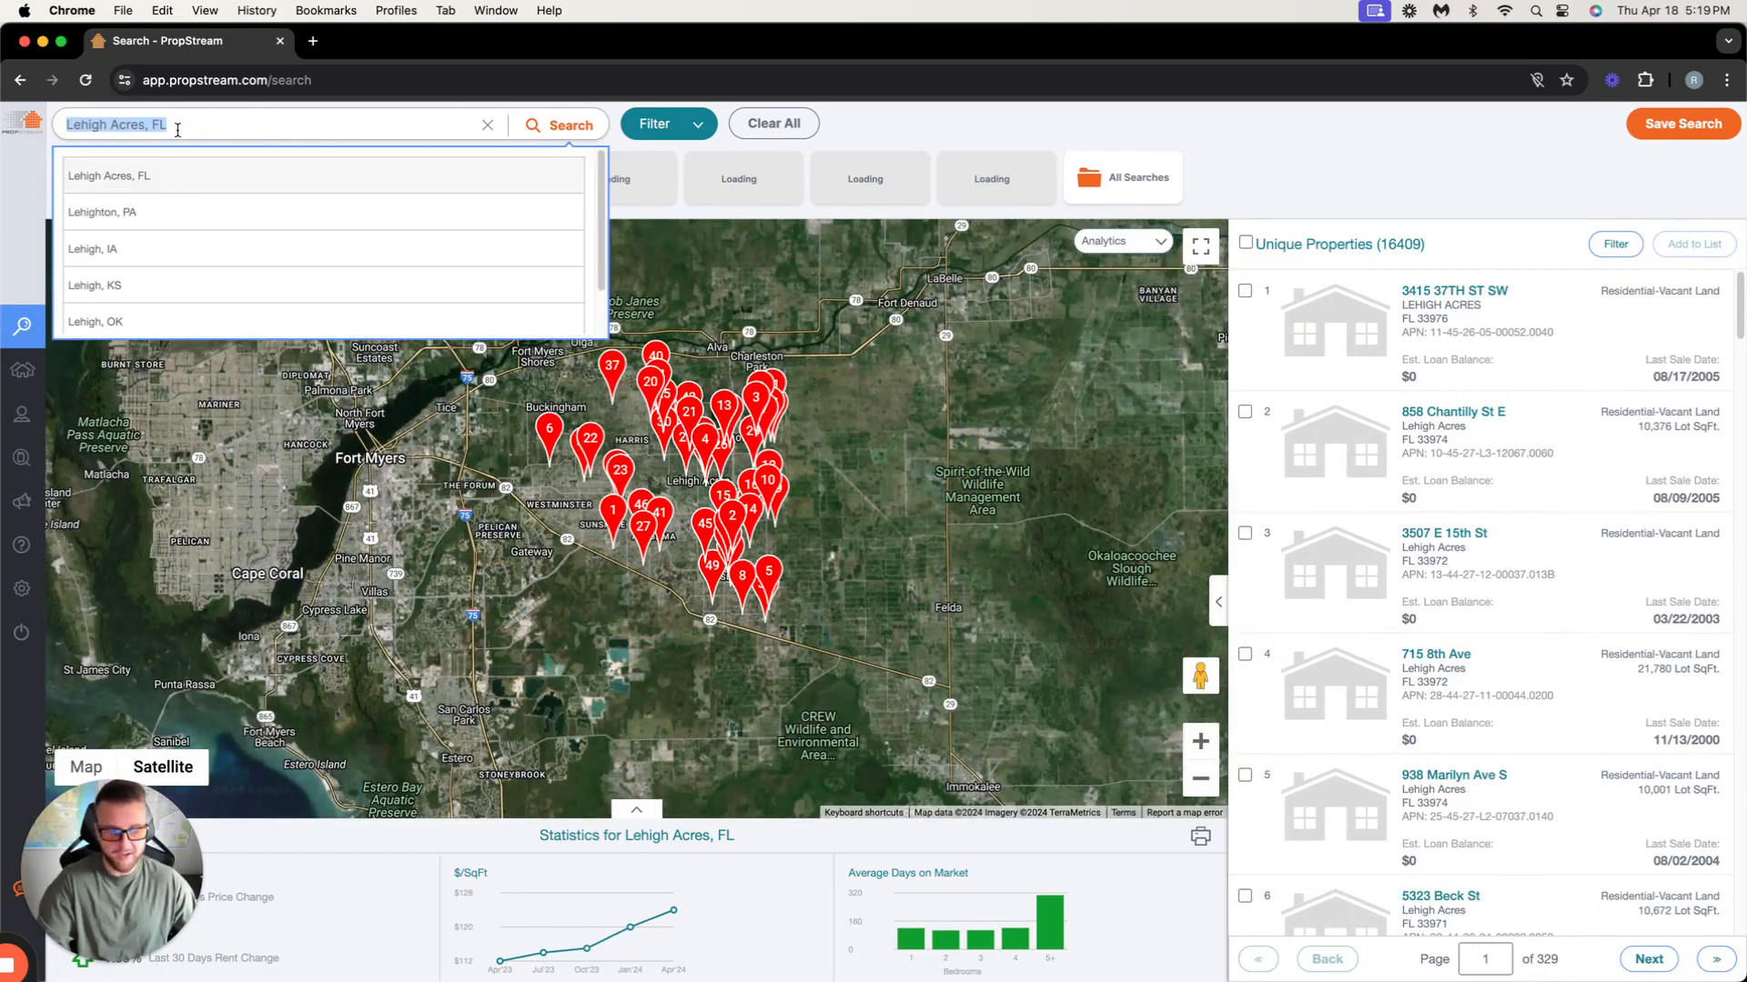
pyautogui.write('port charlotte')
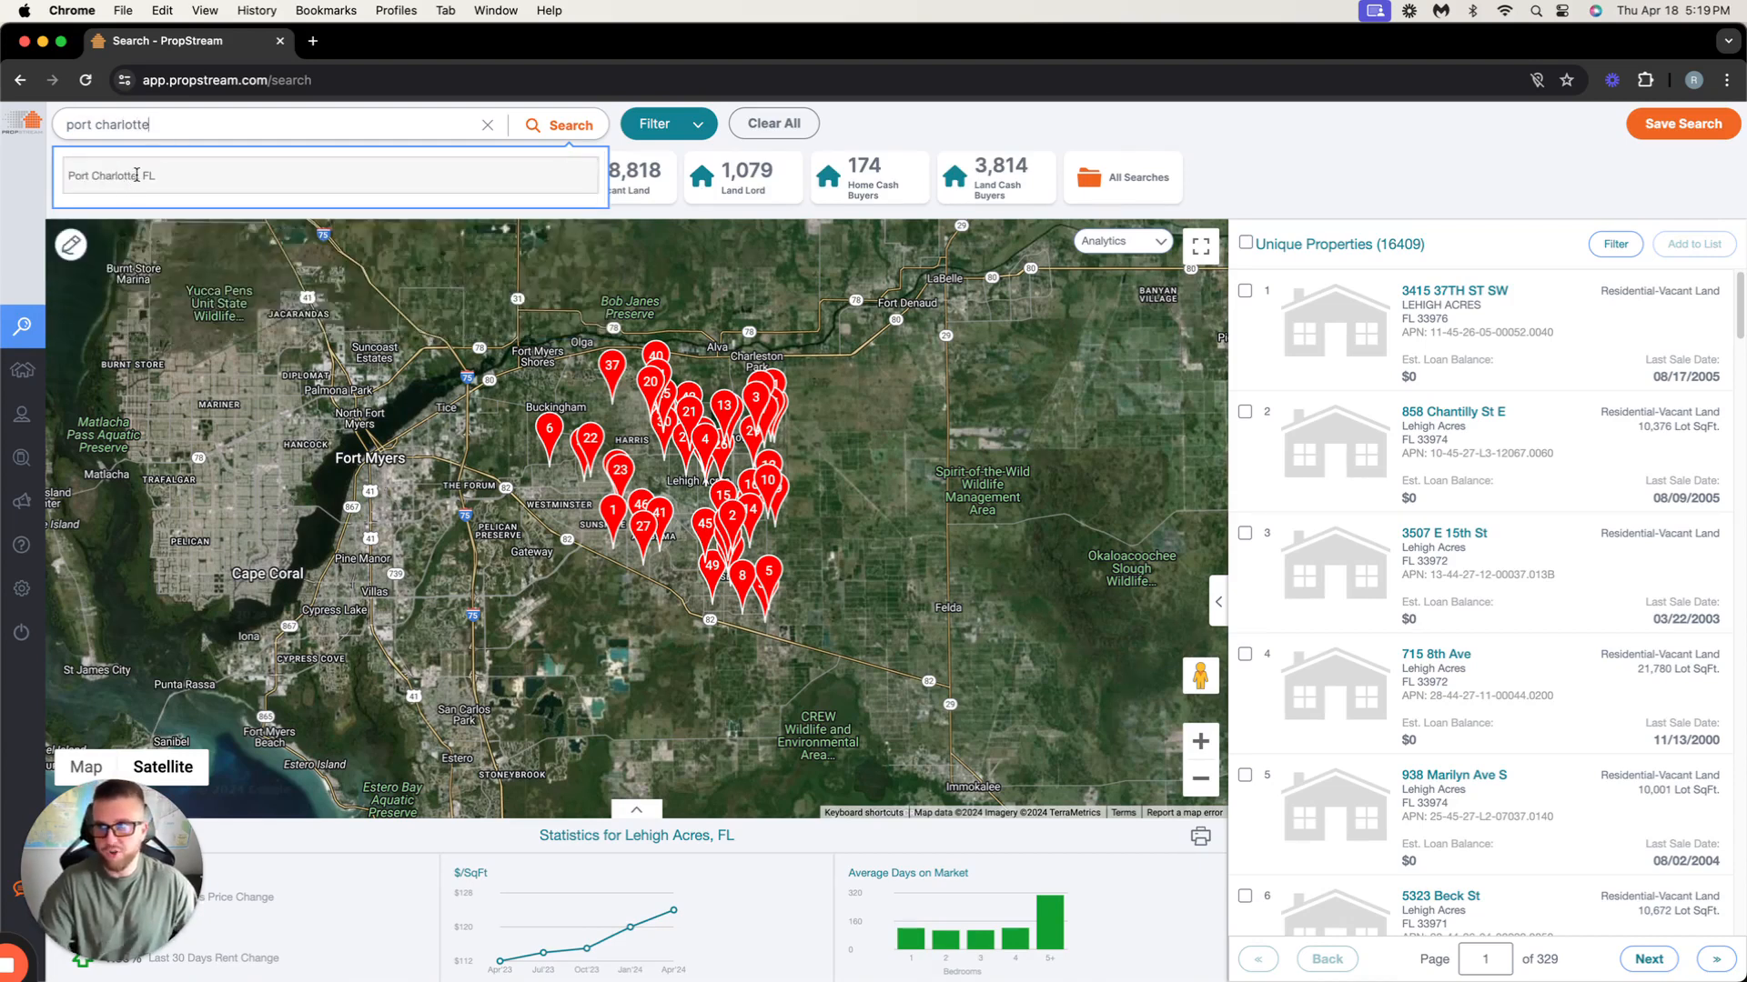
pyautogui.click(136, 175)
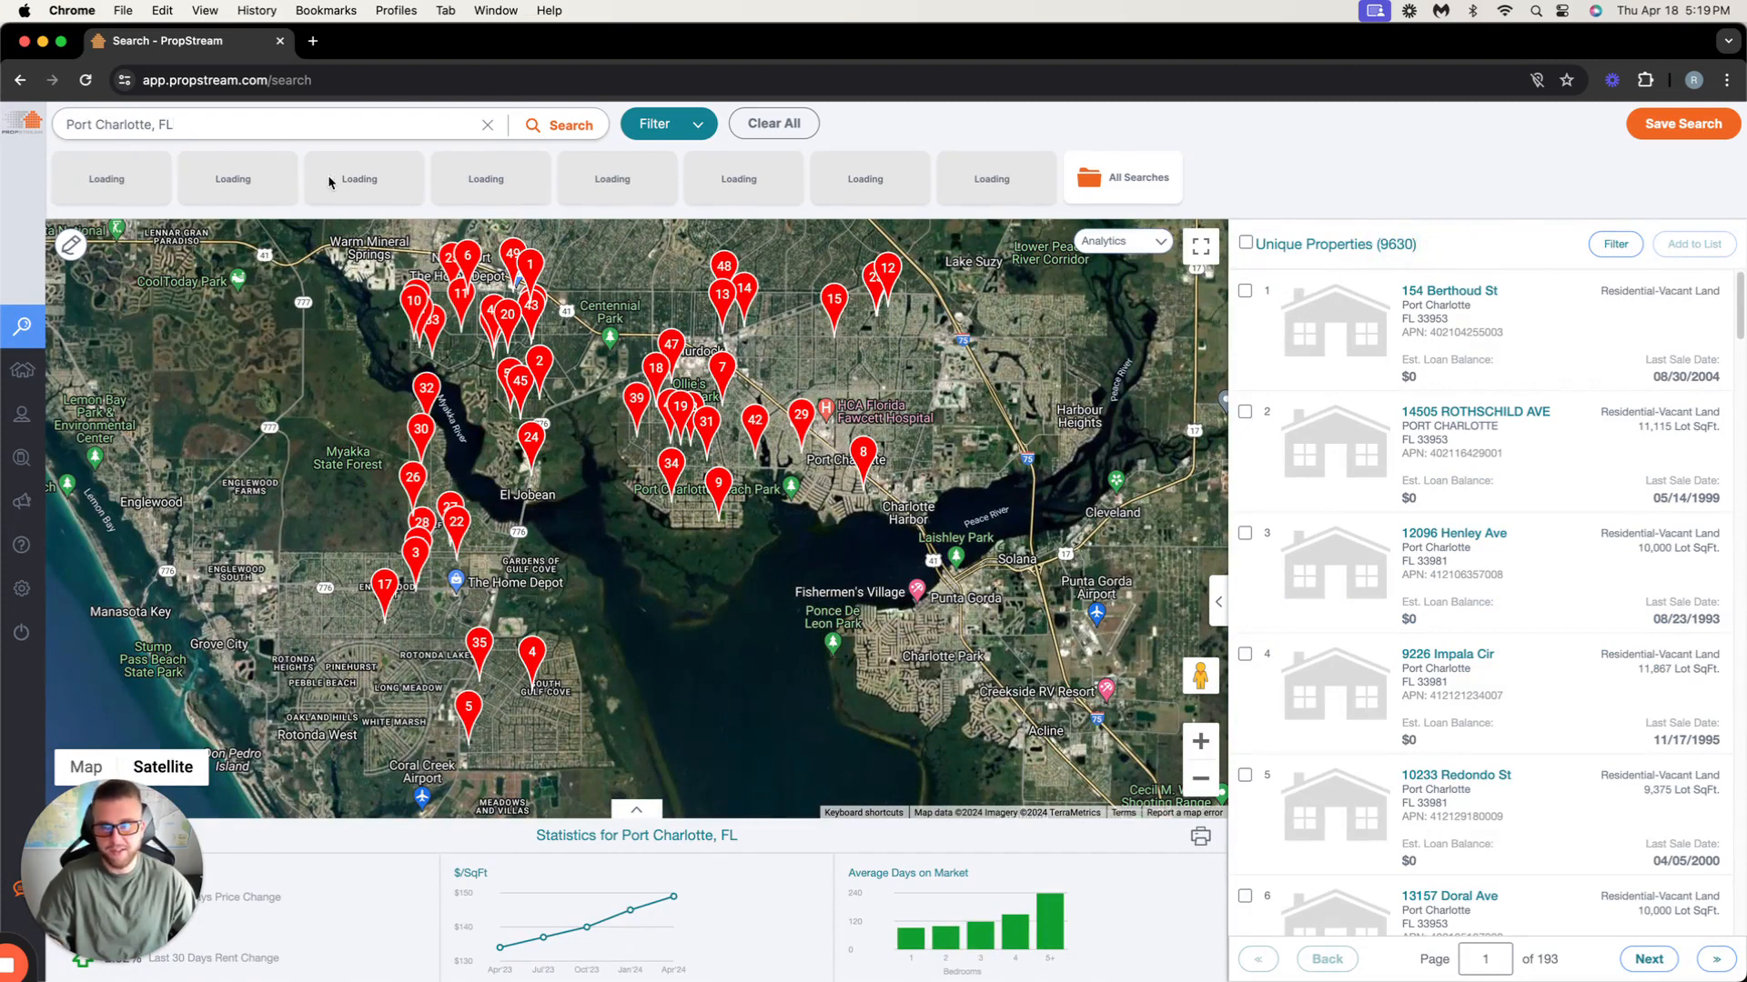
# Switch the vacant land search from Port Charlotte to Placida, FL.
pyautogui.click(83, 121)
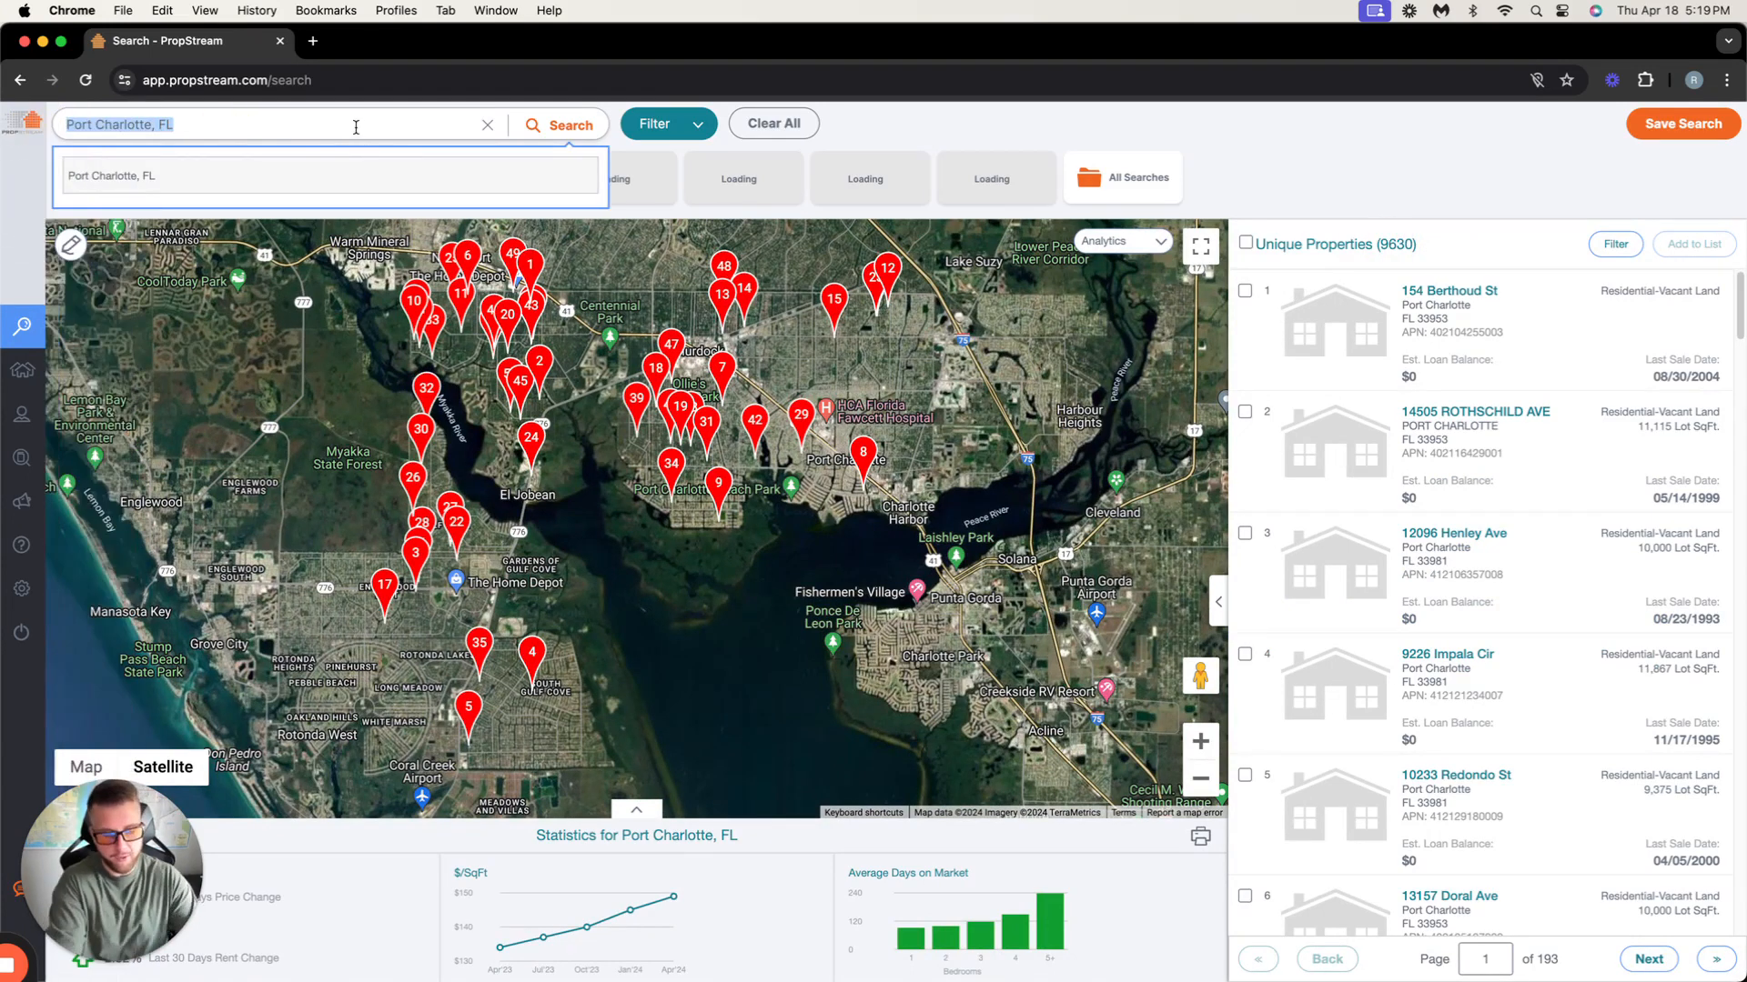
pyautogui.write('placida')
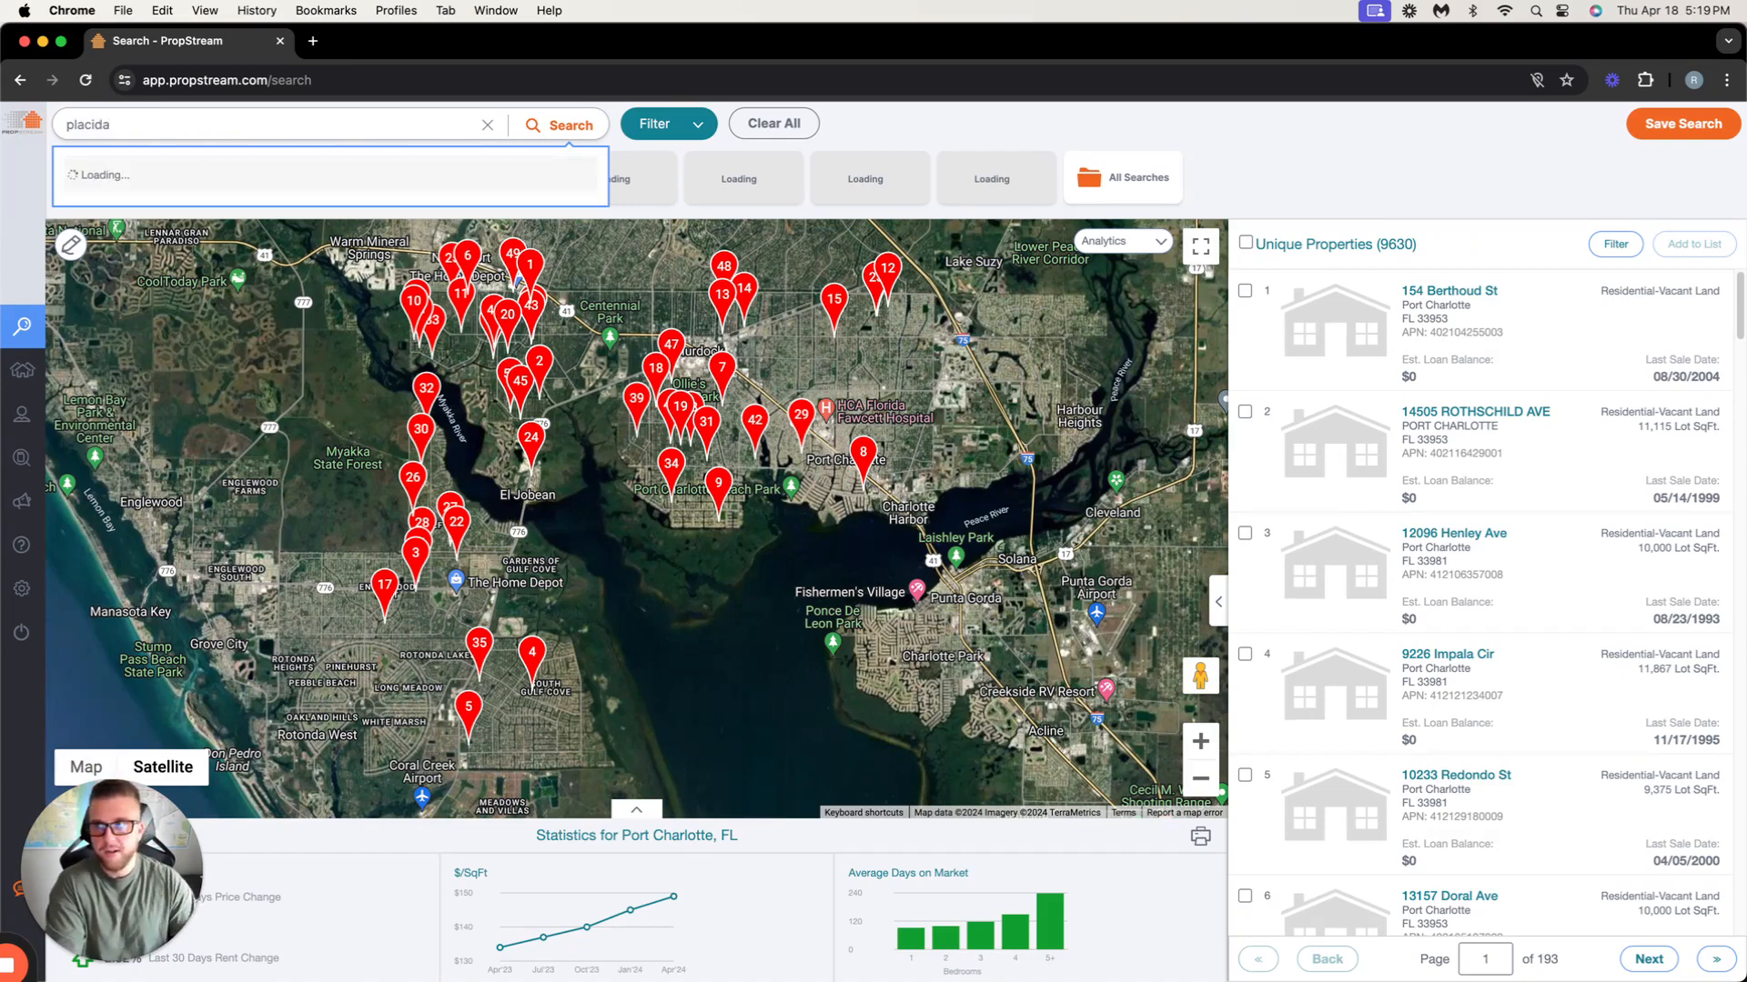
pyautogui.click(134, 182)
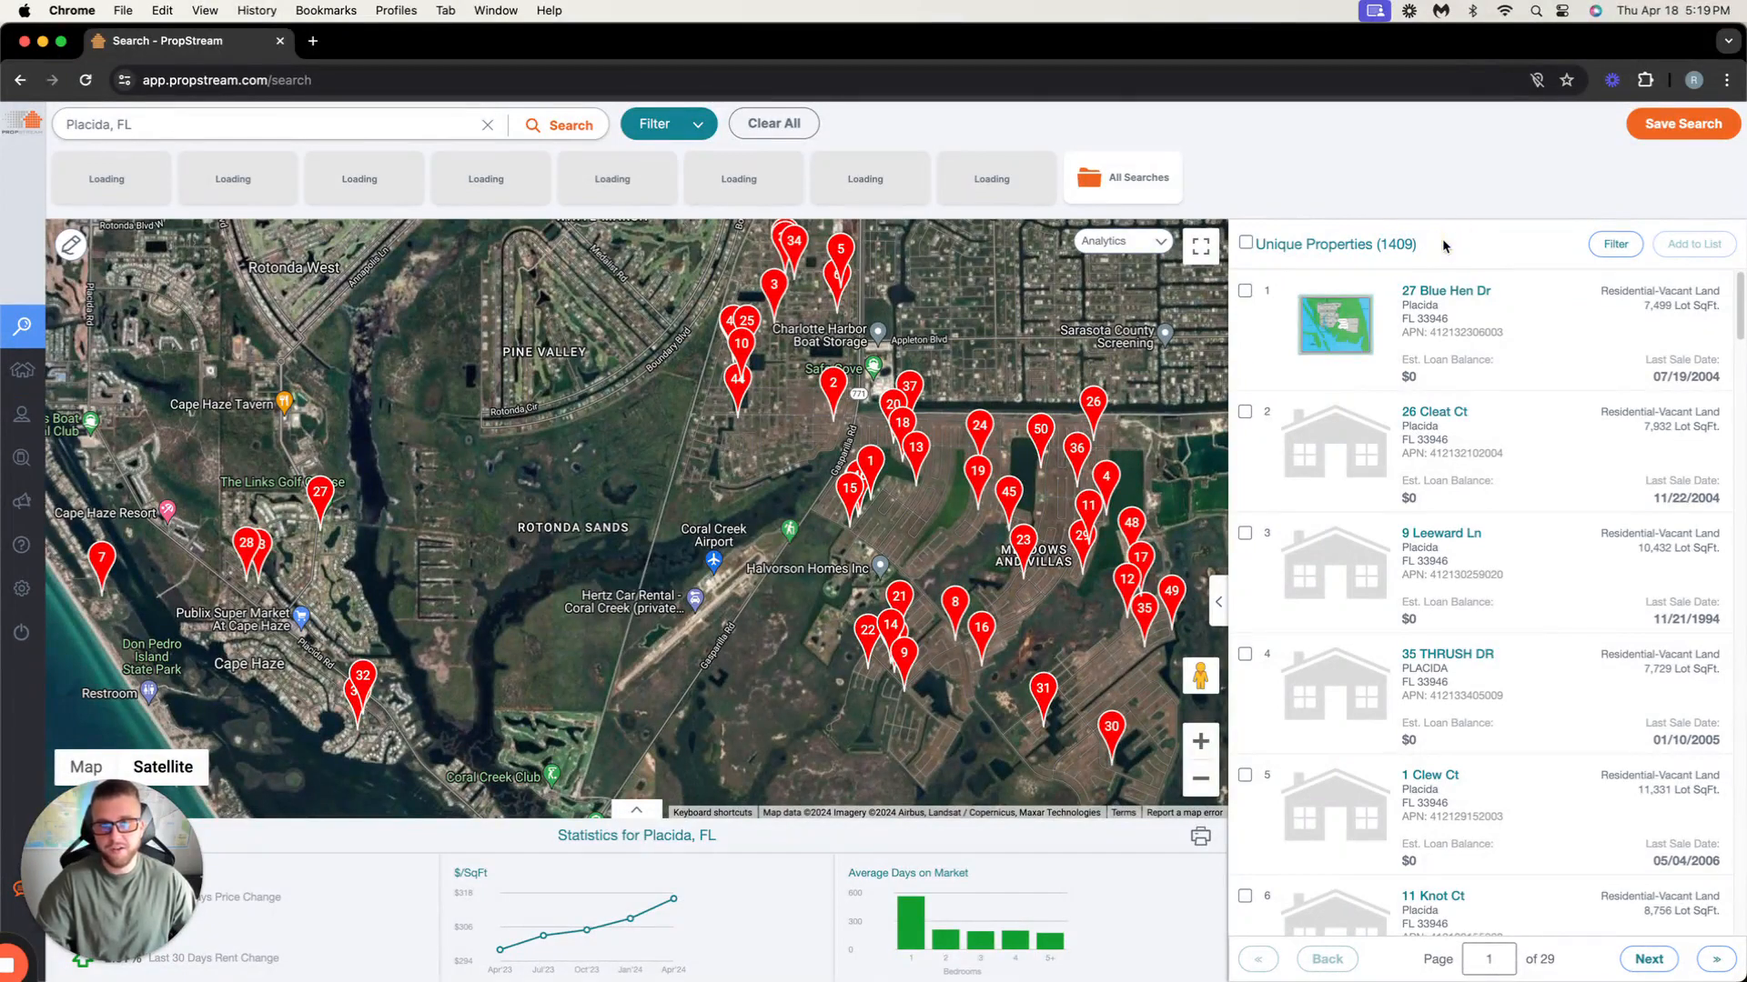
# Examine the Placida vacant lots on the satellite map, from the street layout around Cardinal Dr and Wren Dr to the surrounding region.
pyautogui.scroll(-3, 770, 710)
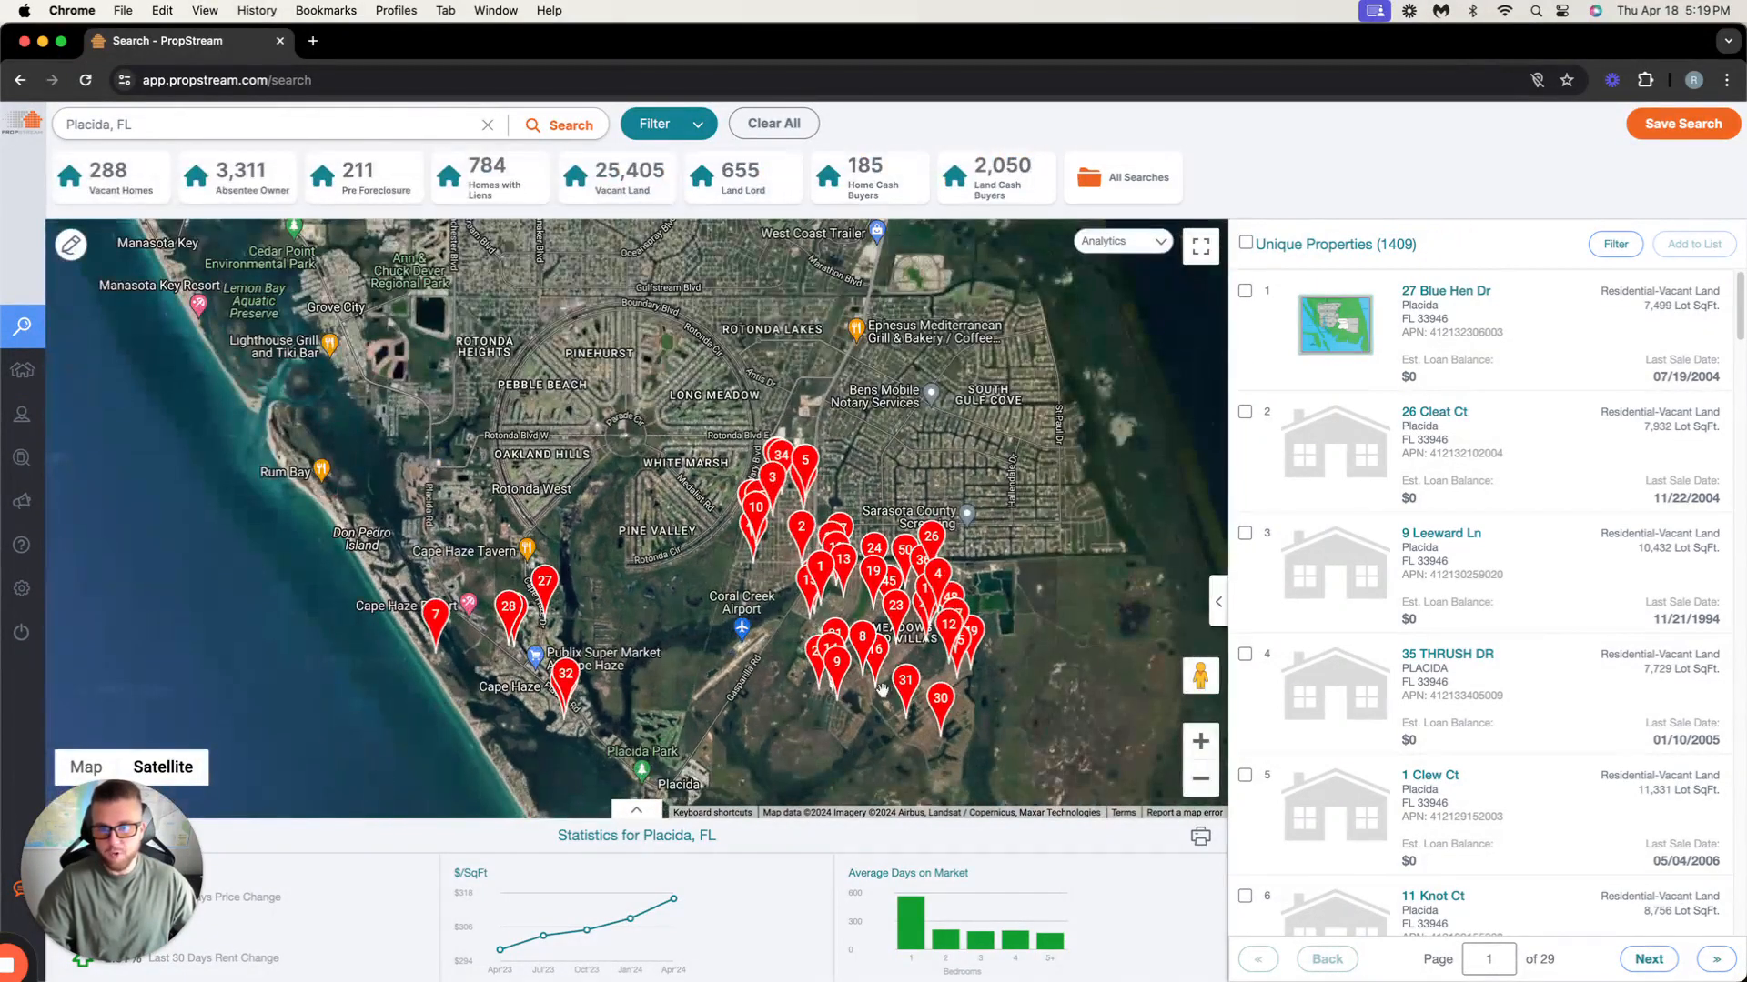
pyautogui.scroll(5, 873, 650)
pyautogui.scroll(5, 903, 603)
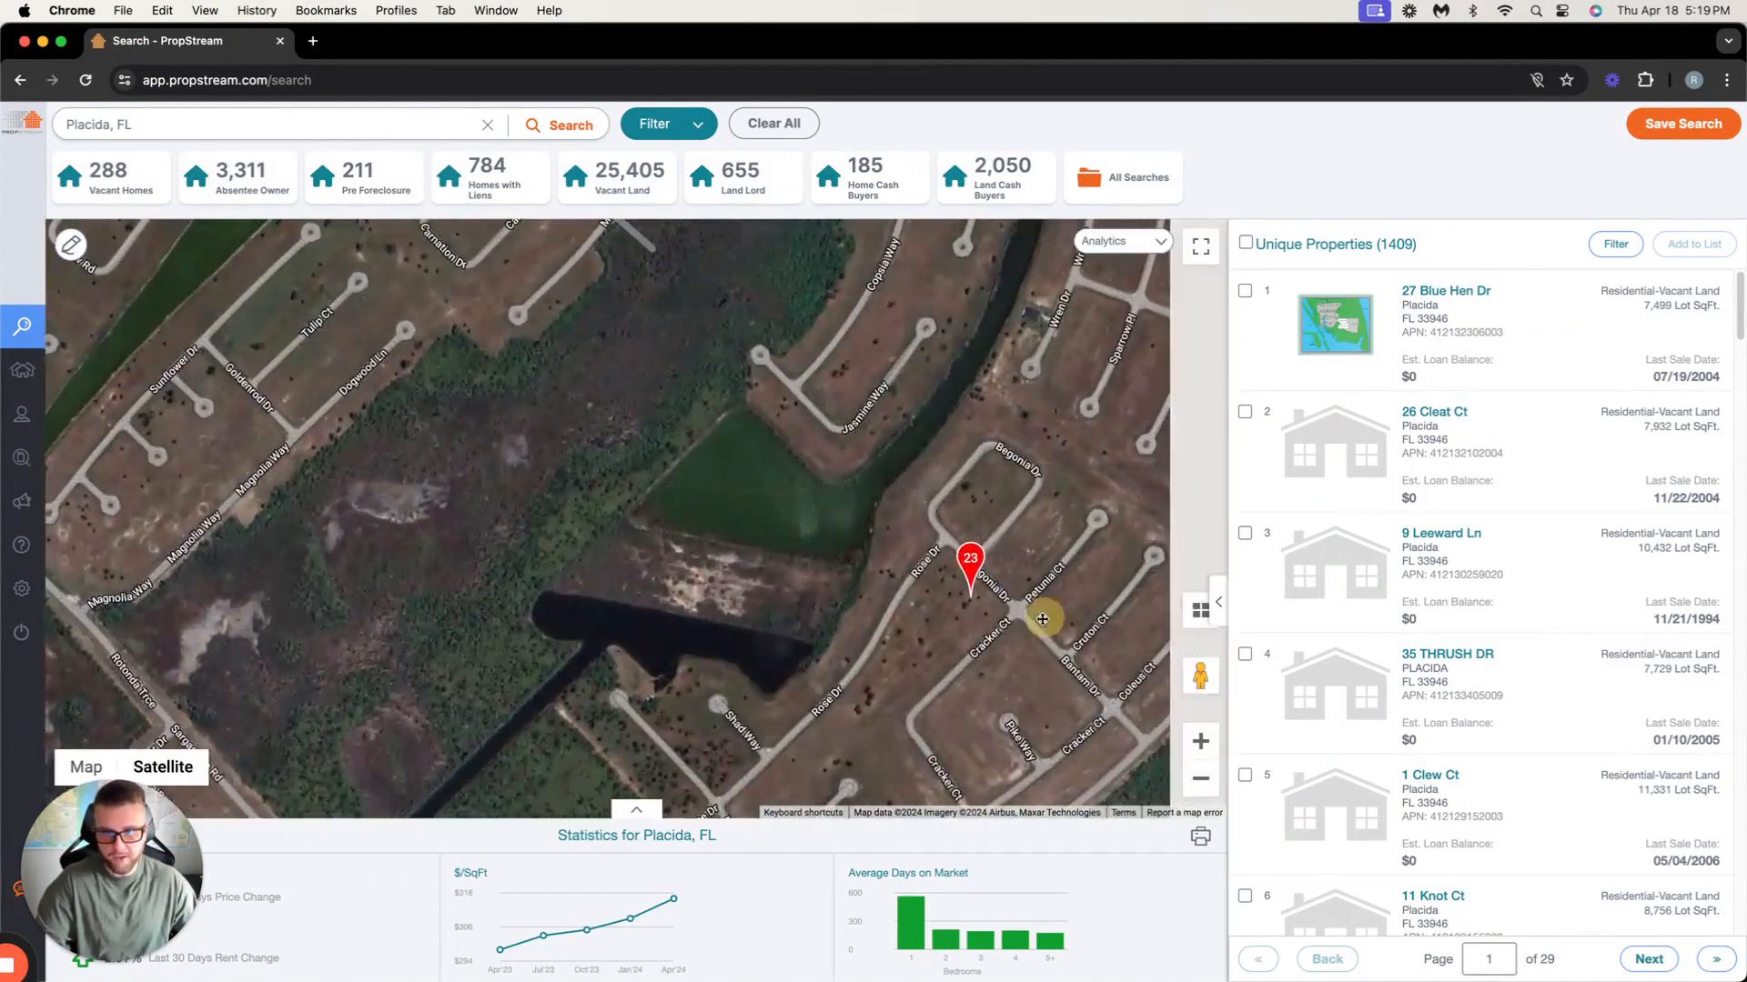
pyautogui.scroll(-3, 842, 579)
pyautogui.scroll(4, 696, 640)
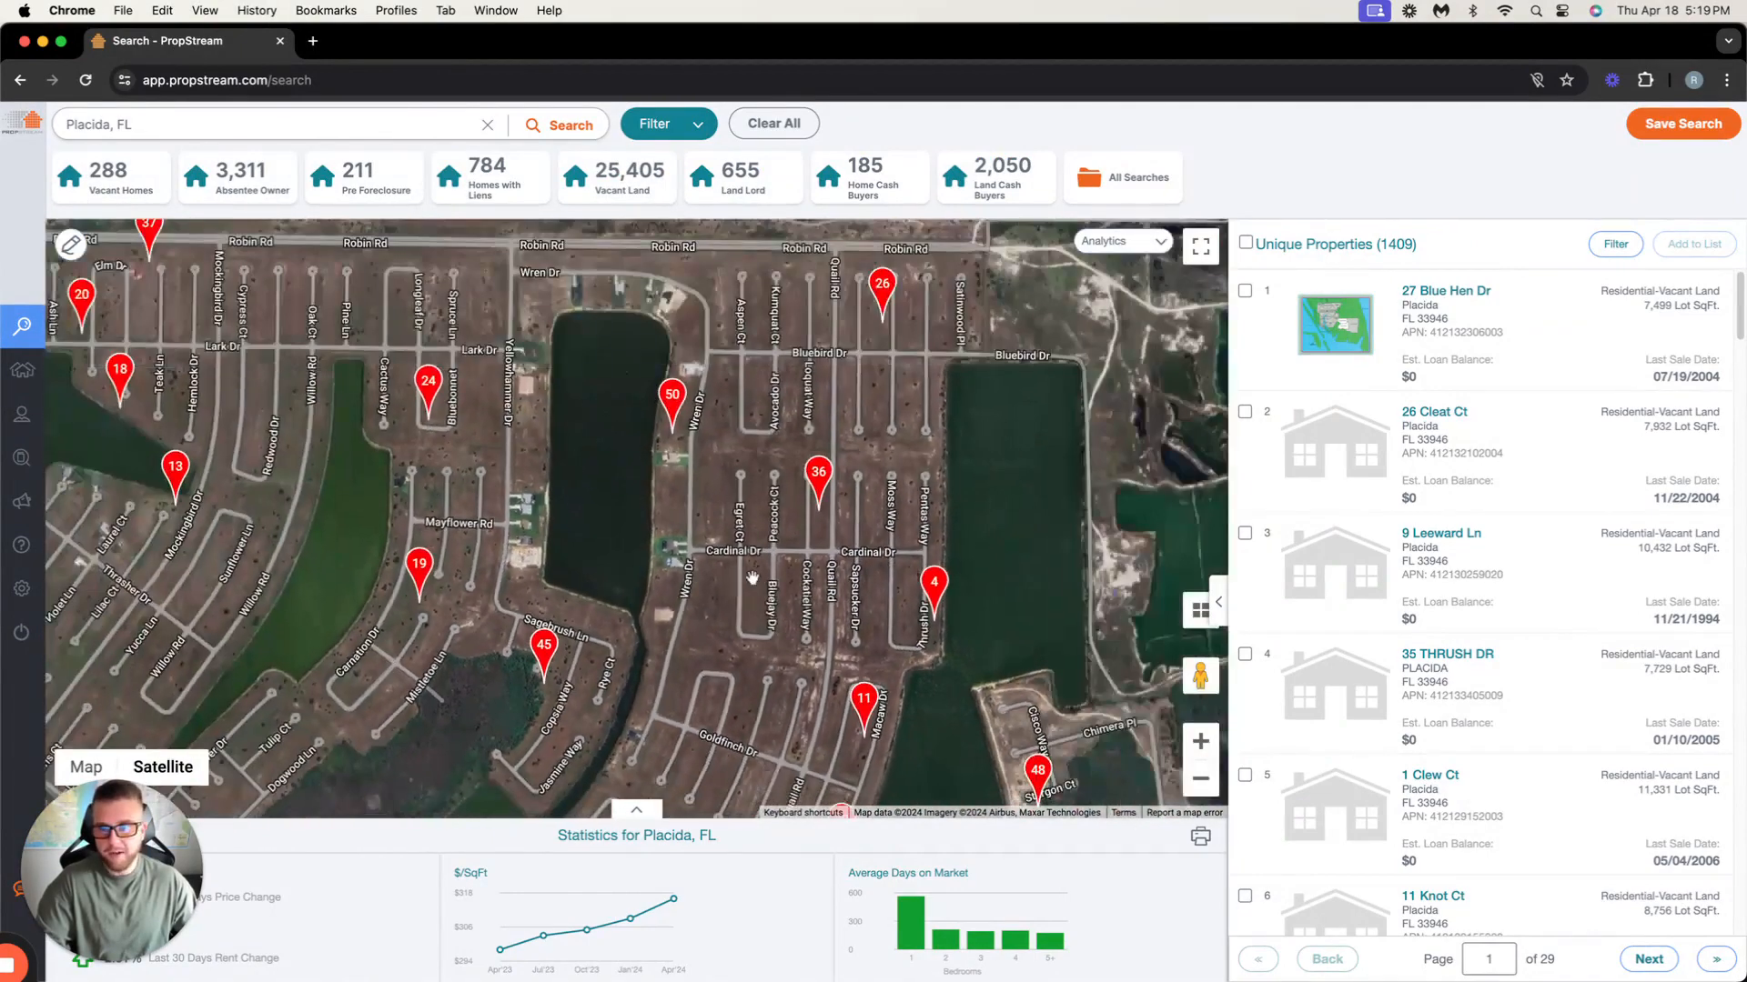
pyautogui.scroll(3, 696, 640)
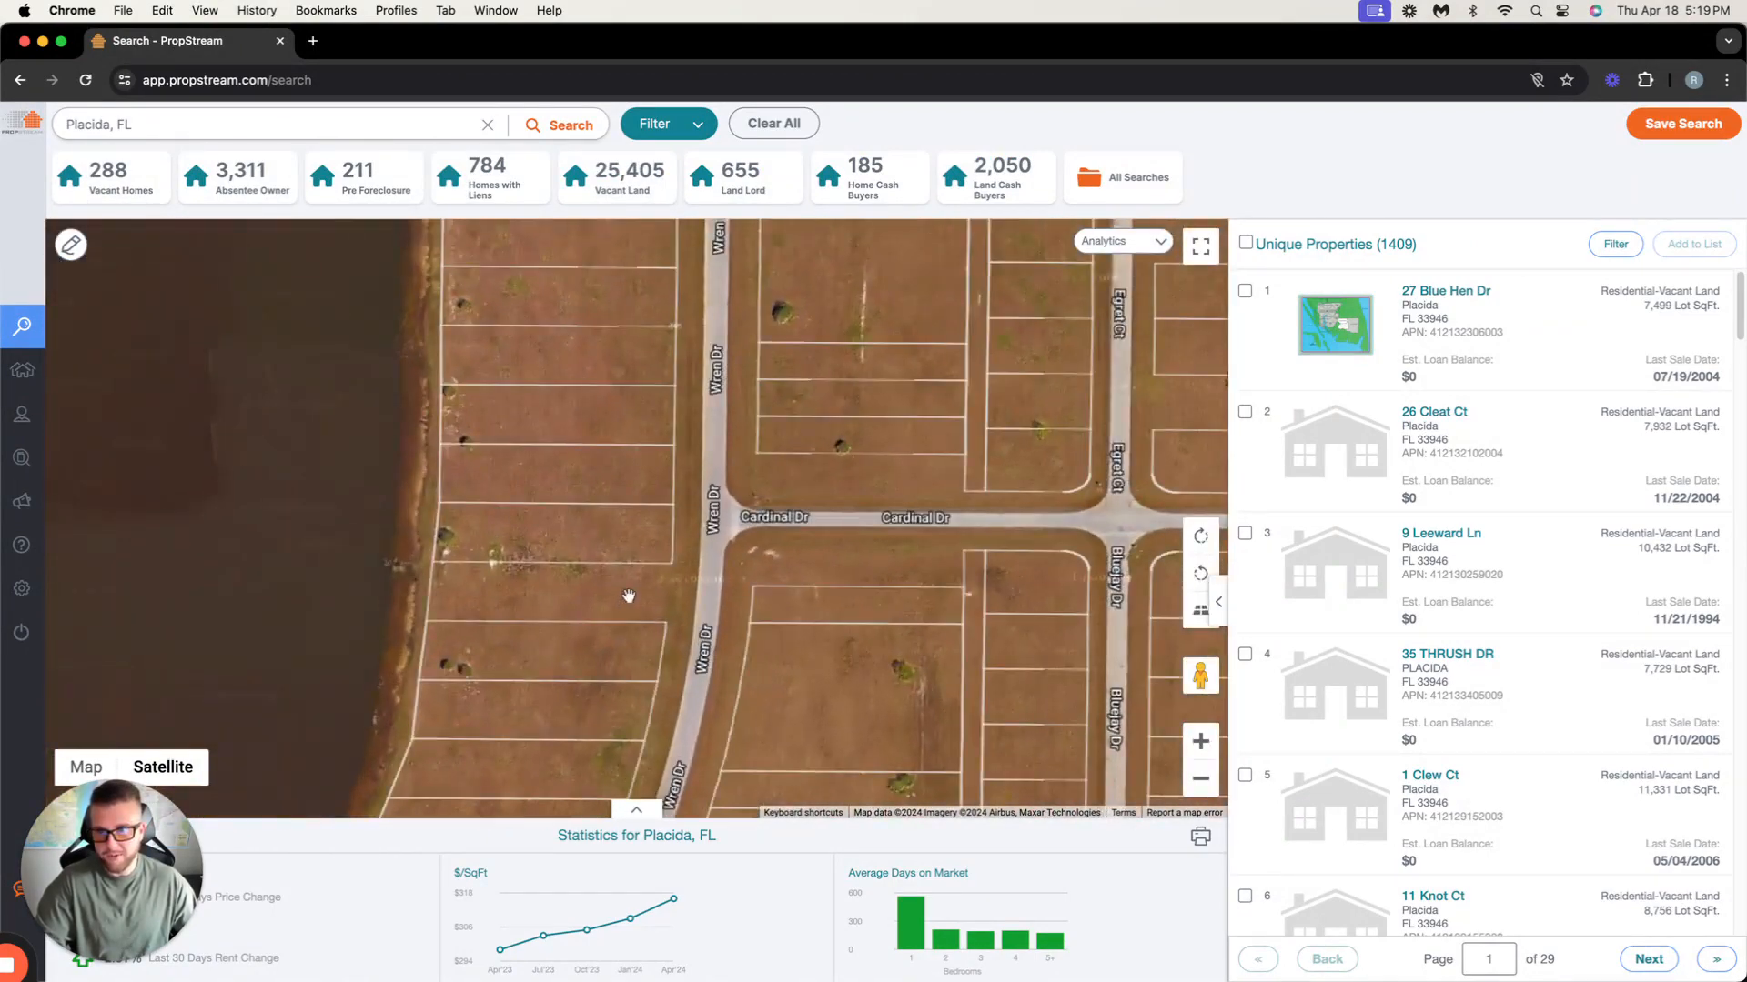
pyautogui.scroll(-2, 627, 596)
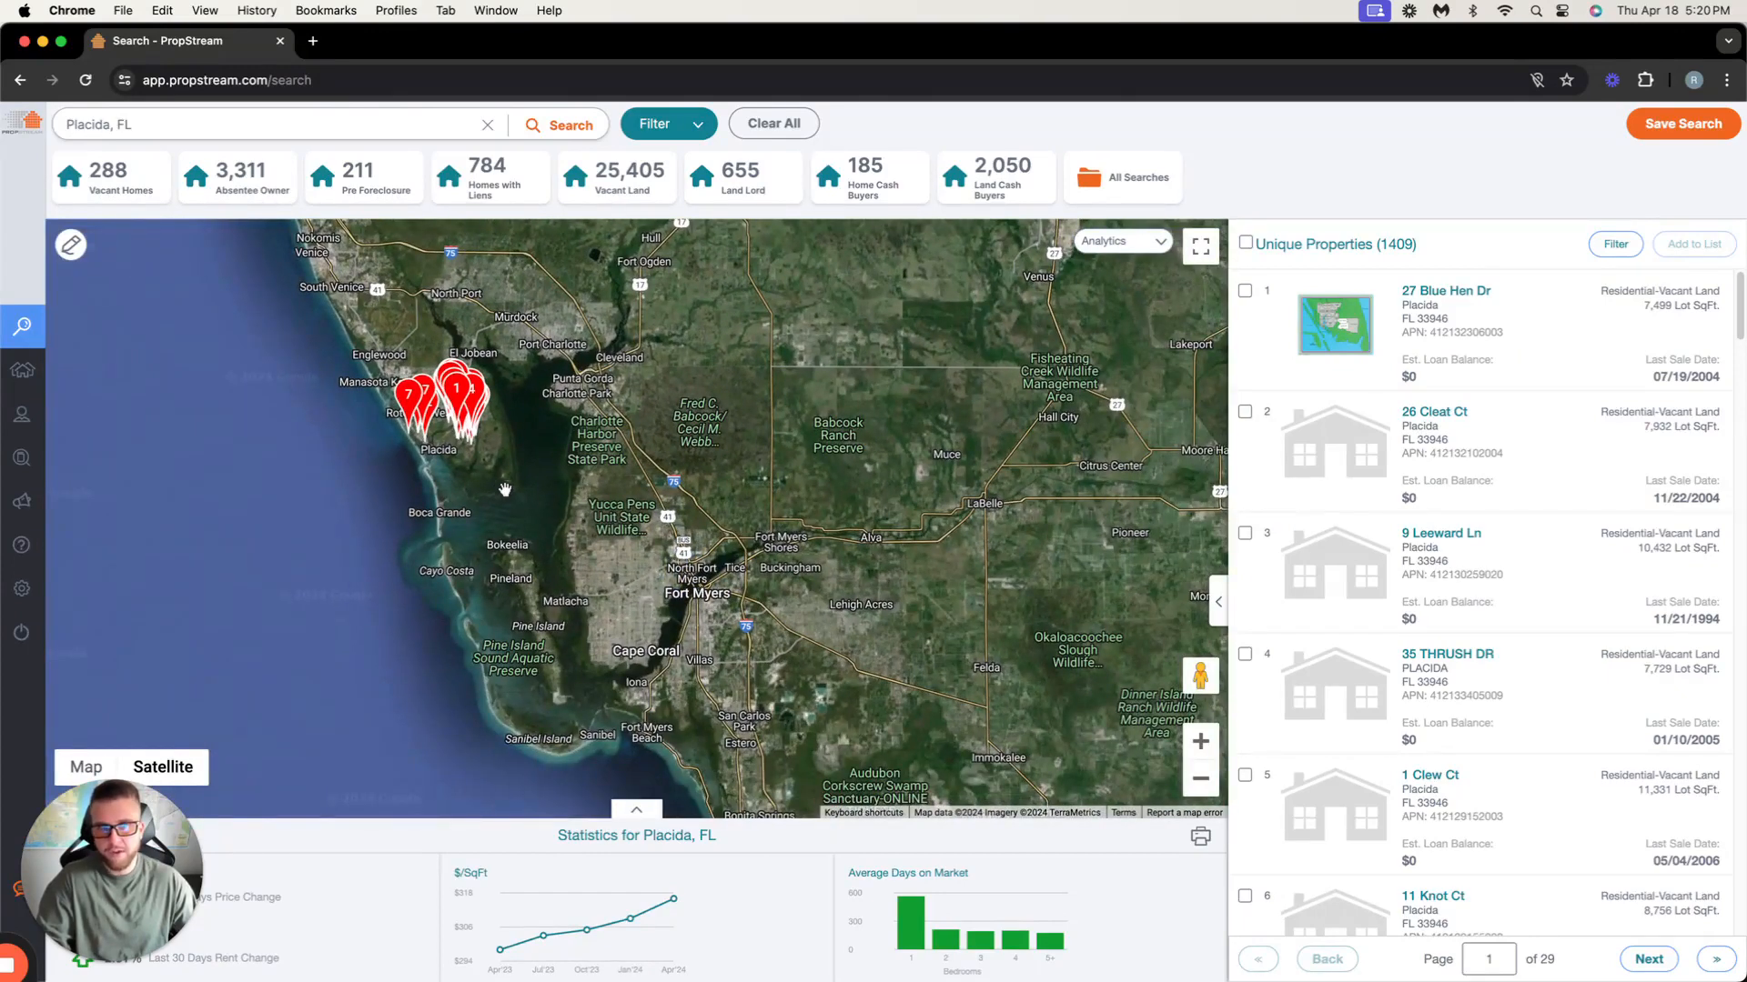
# Clear the minimum years of ownership from the ownership criteria of the Placida vacant land search.
pyautogui.click(680, 123)
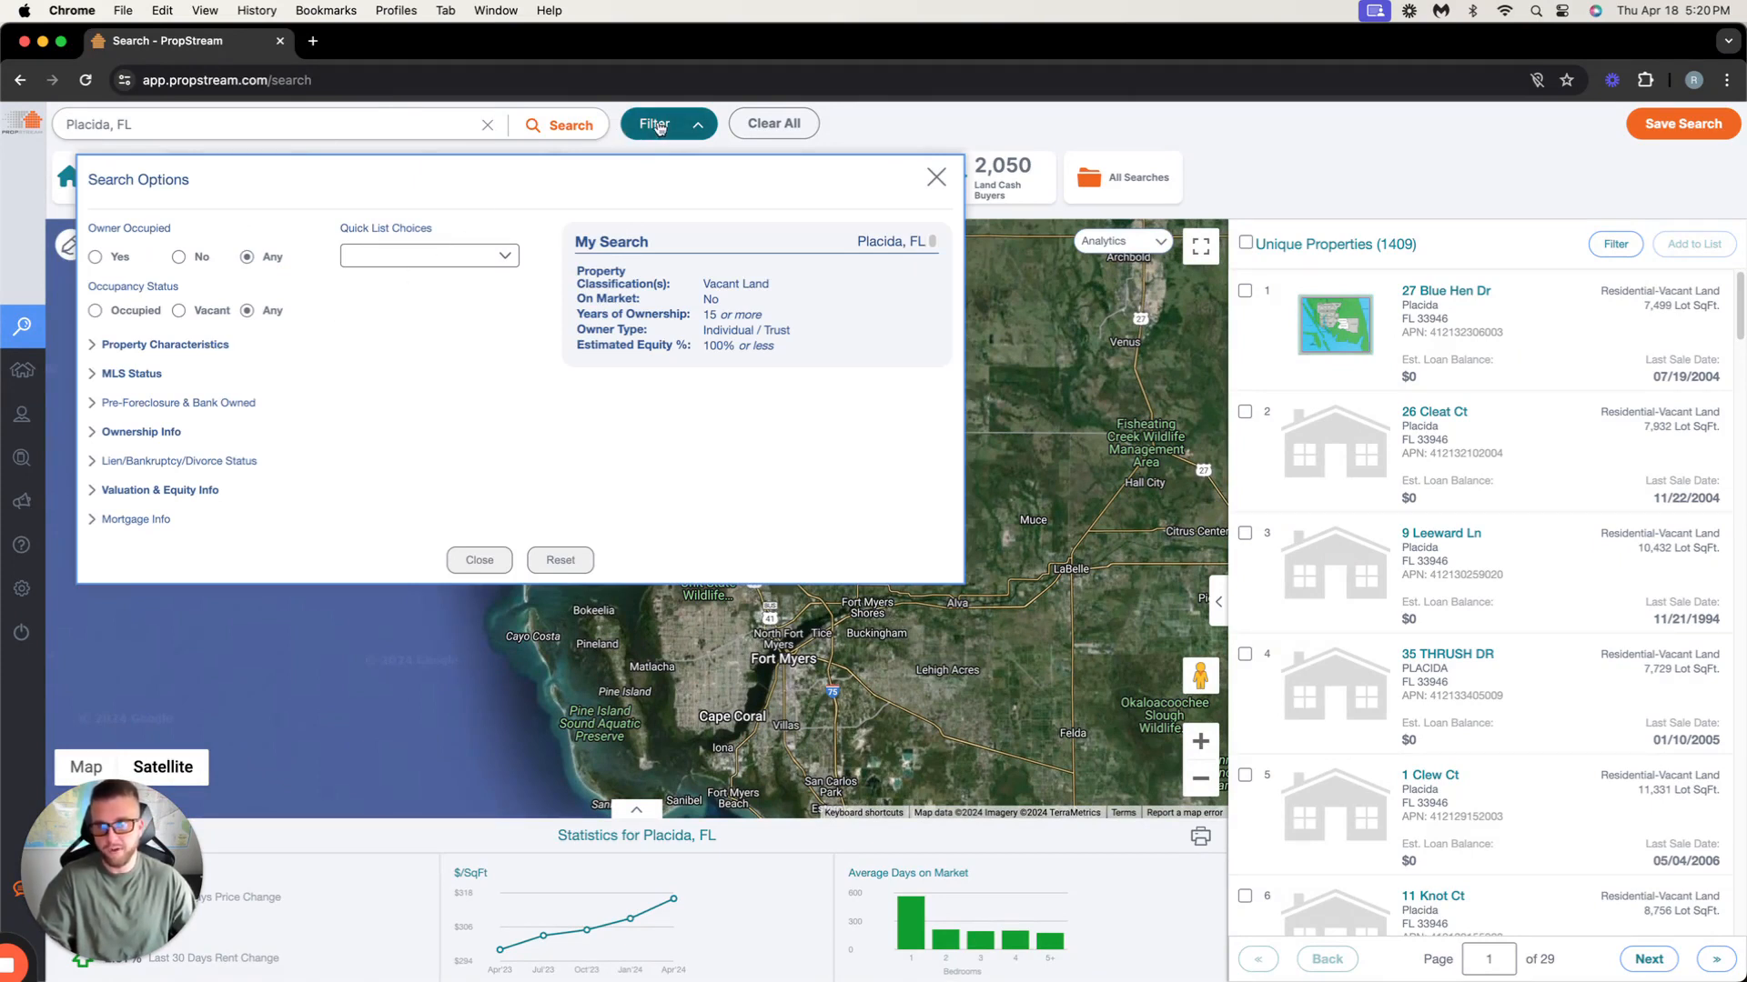
pyautogui.click(153, 405)
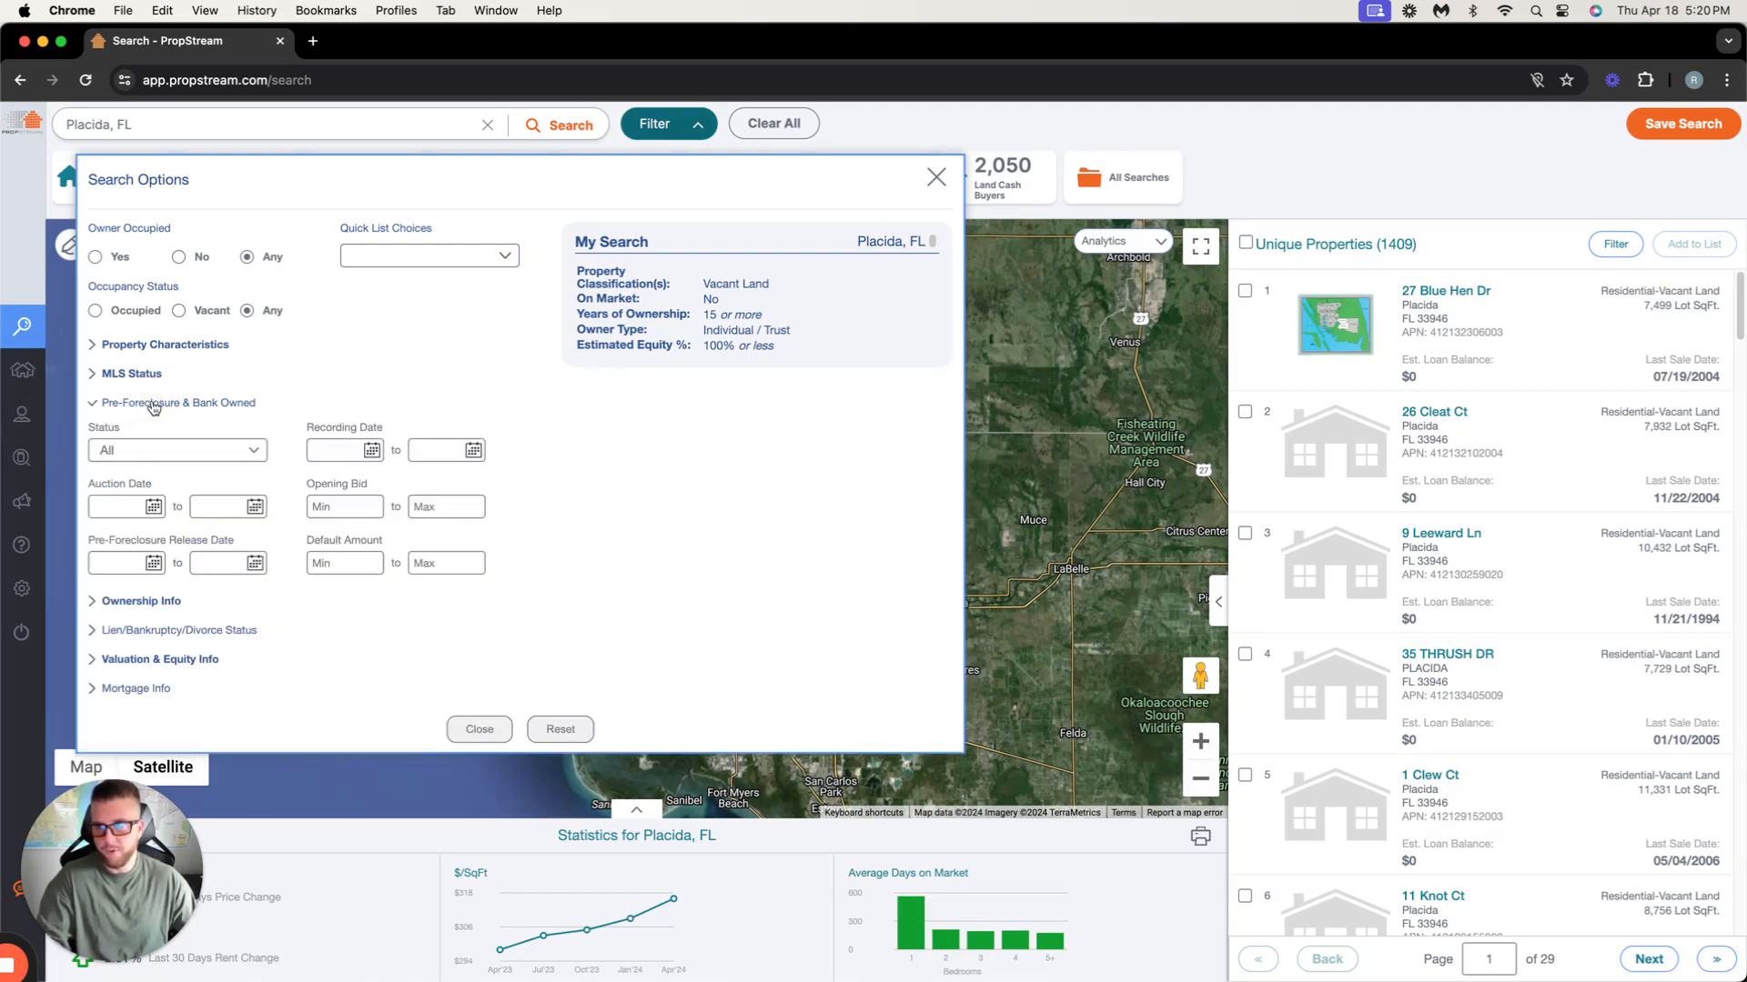
pyautogui.click(147, 403)
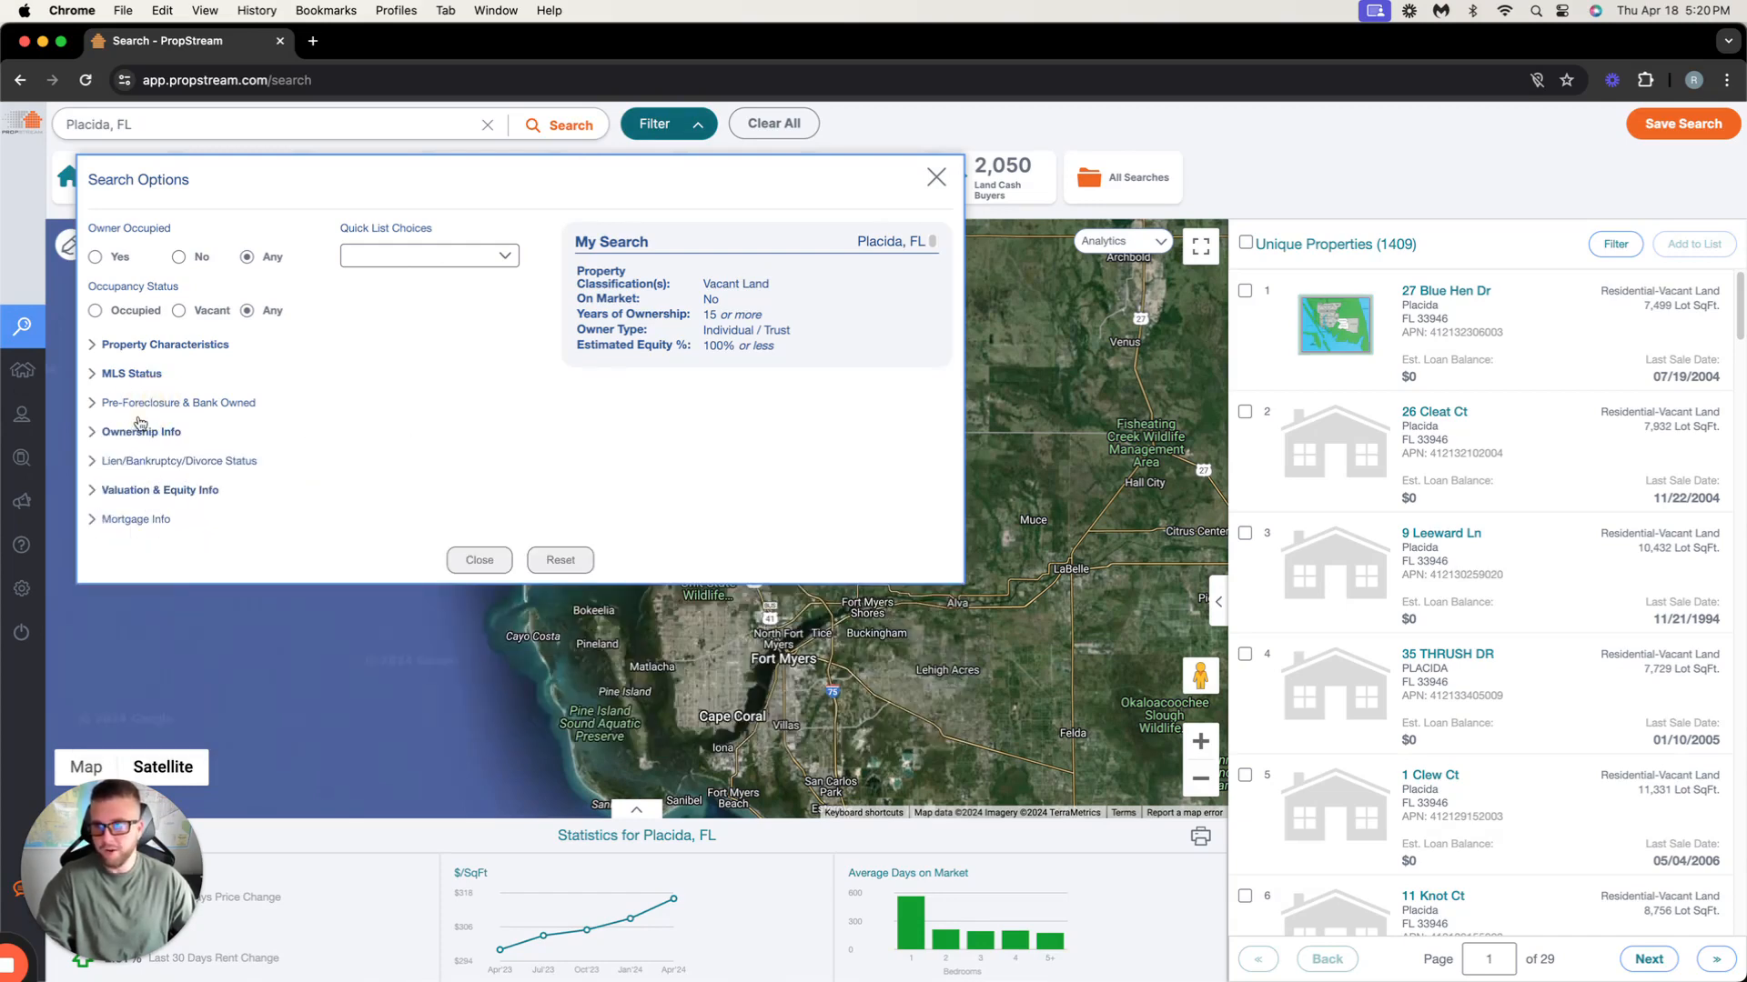
pyautogui.click(131, 432)
pyautogui.click(67, 489)
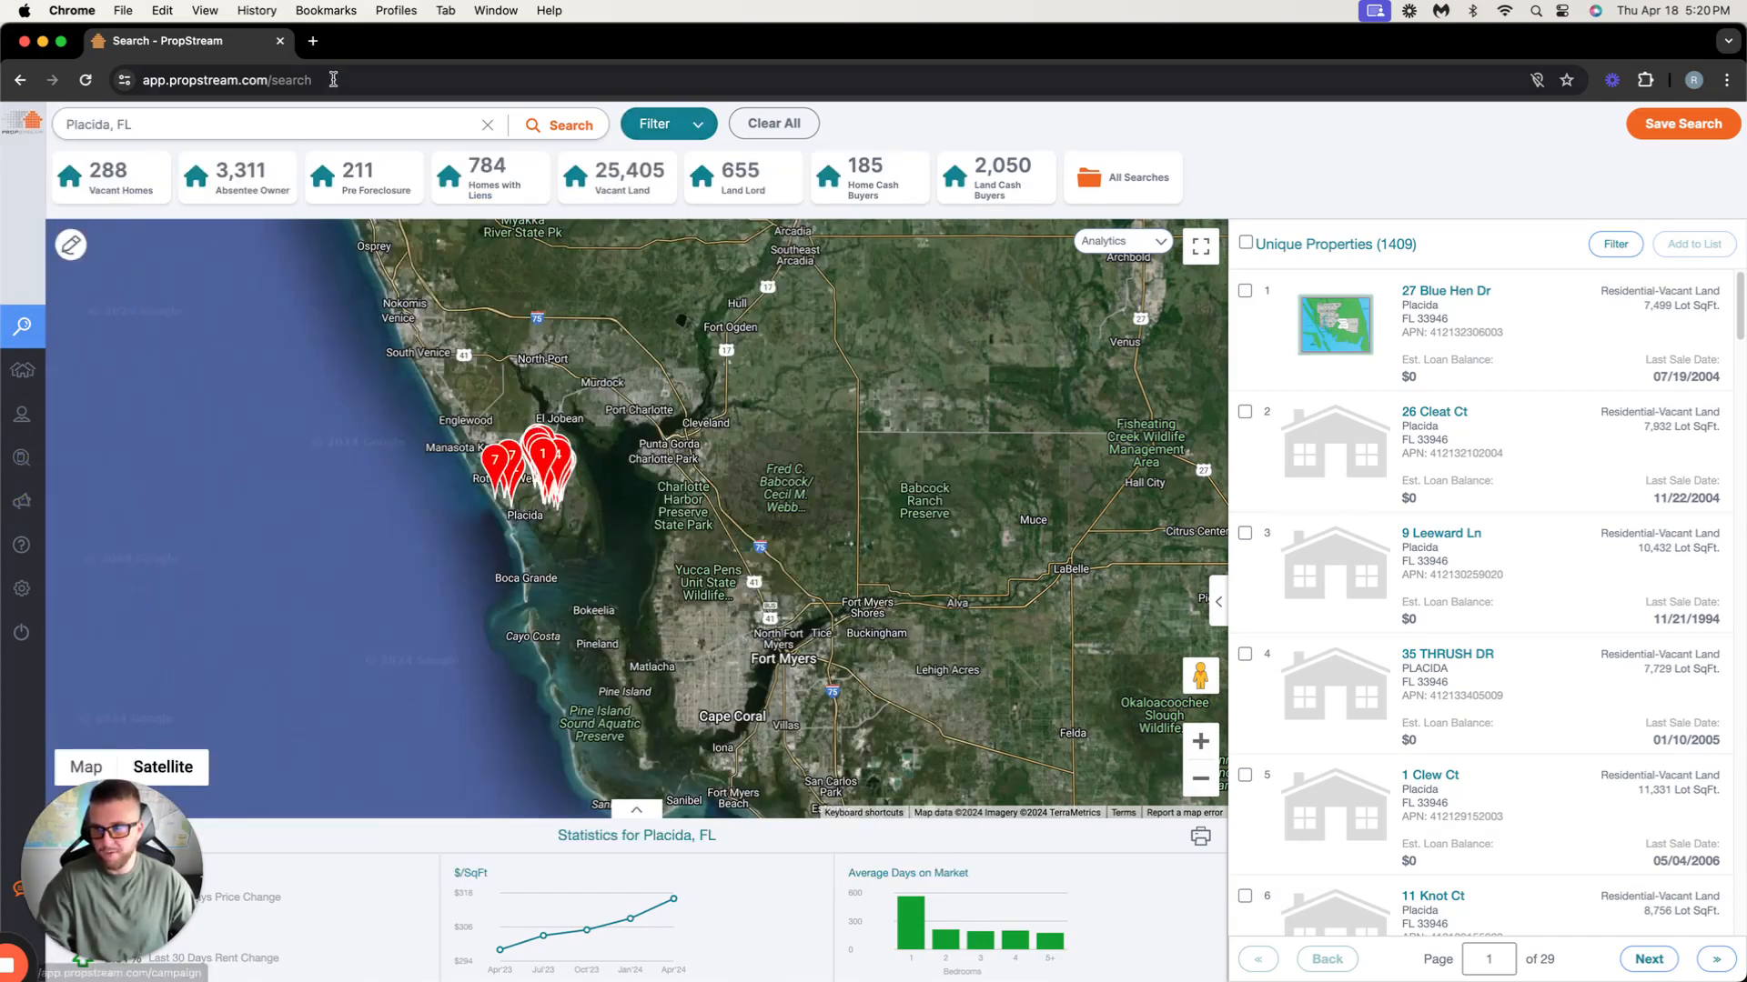
pyautogui.click(664, 125)
pyautogui.click(129, 480)
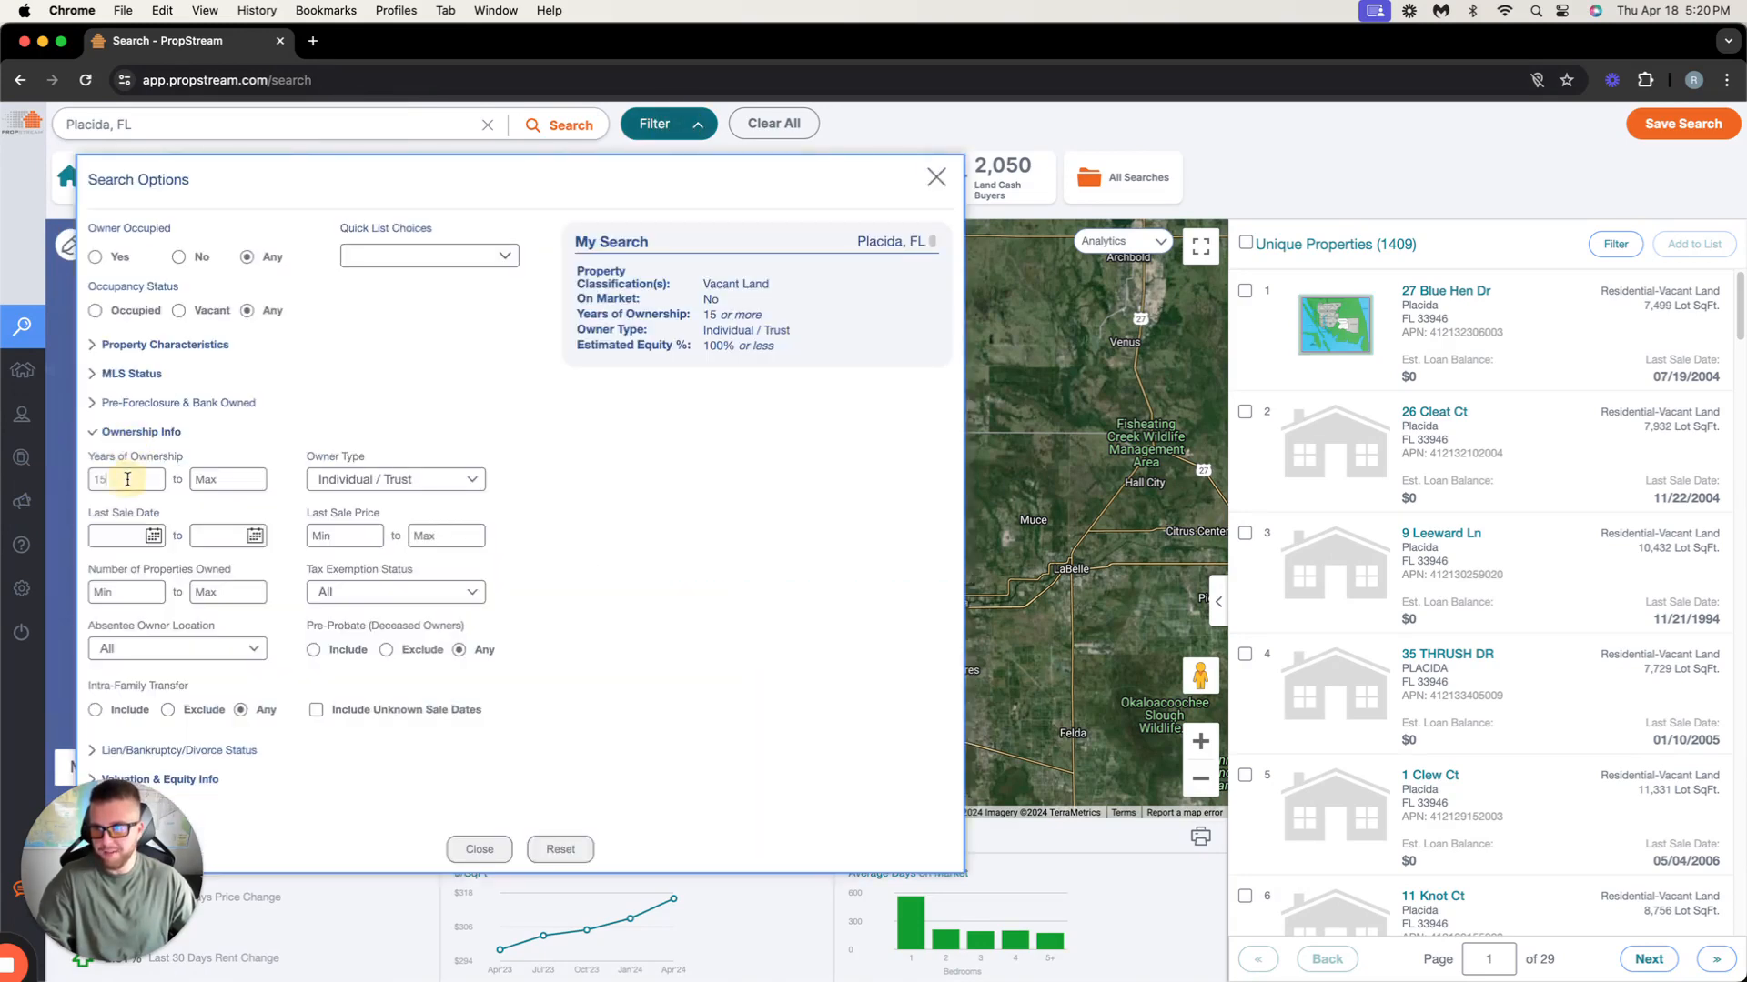
pyautogui.press('BackSpace')
pyautogui.press('BackSpace')
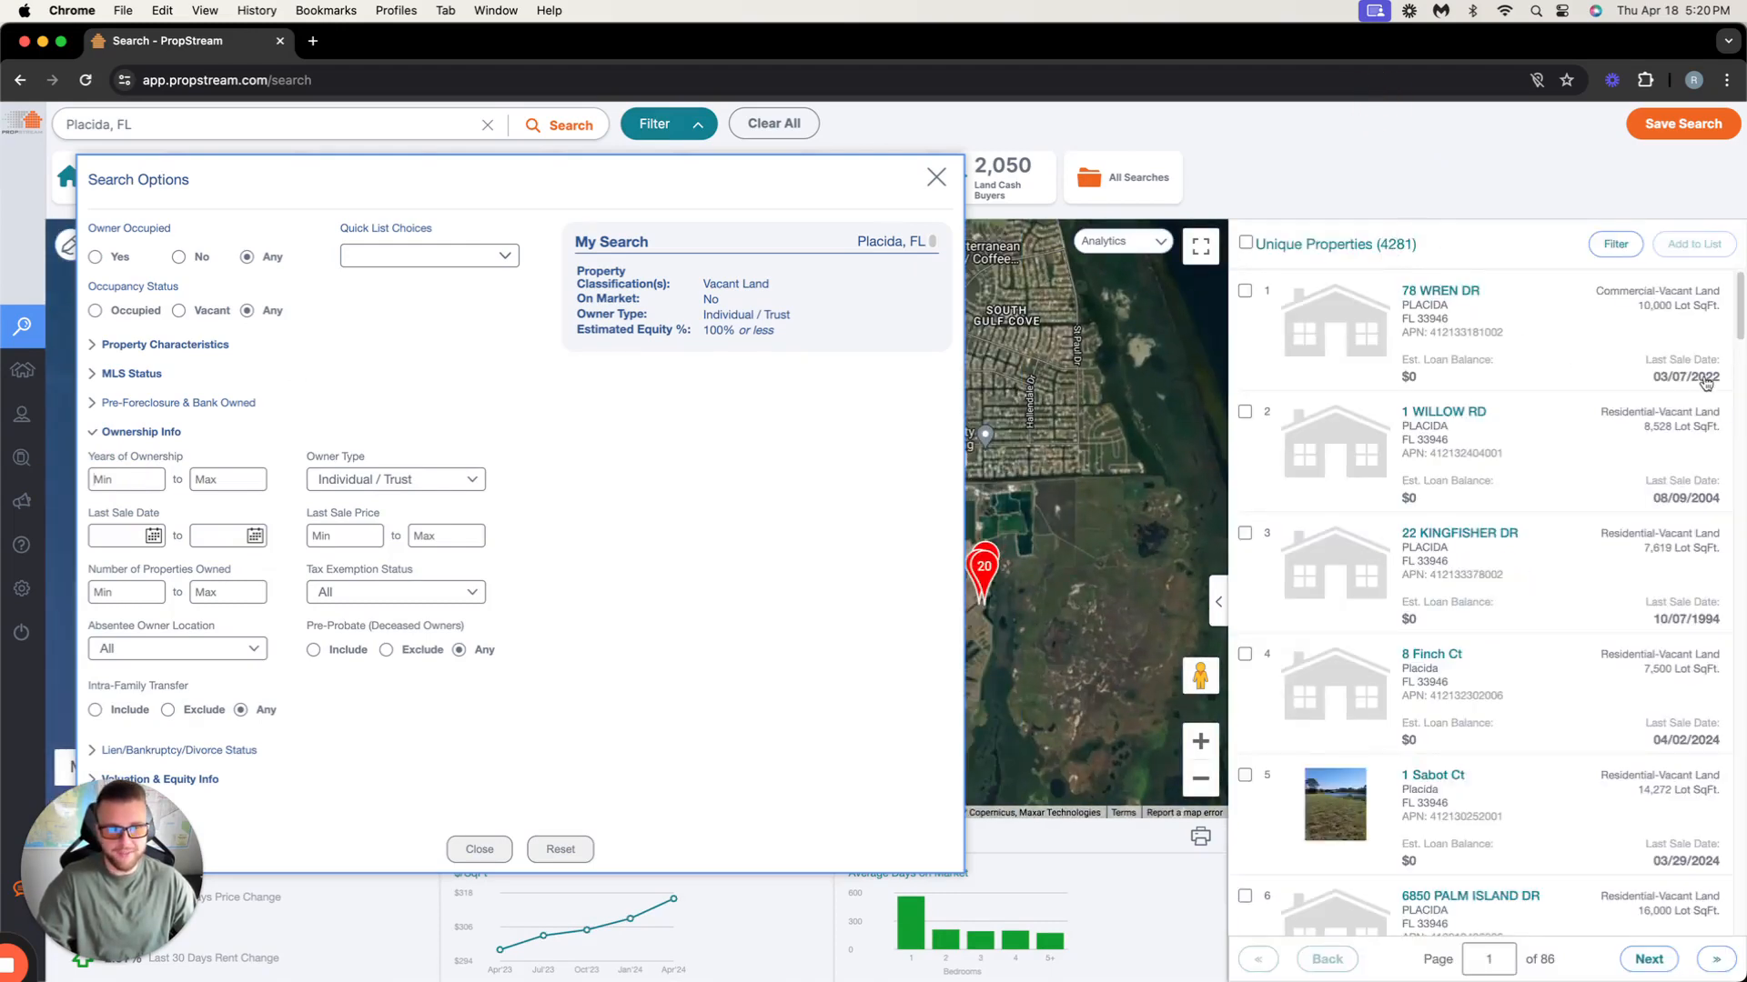
# Examine the last sale dates of the Placida lots listed without an ownership-length limit.
pyautogui.scroll(-1, 1688, 757)
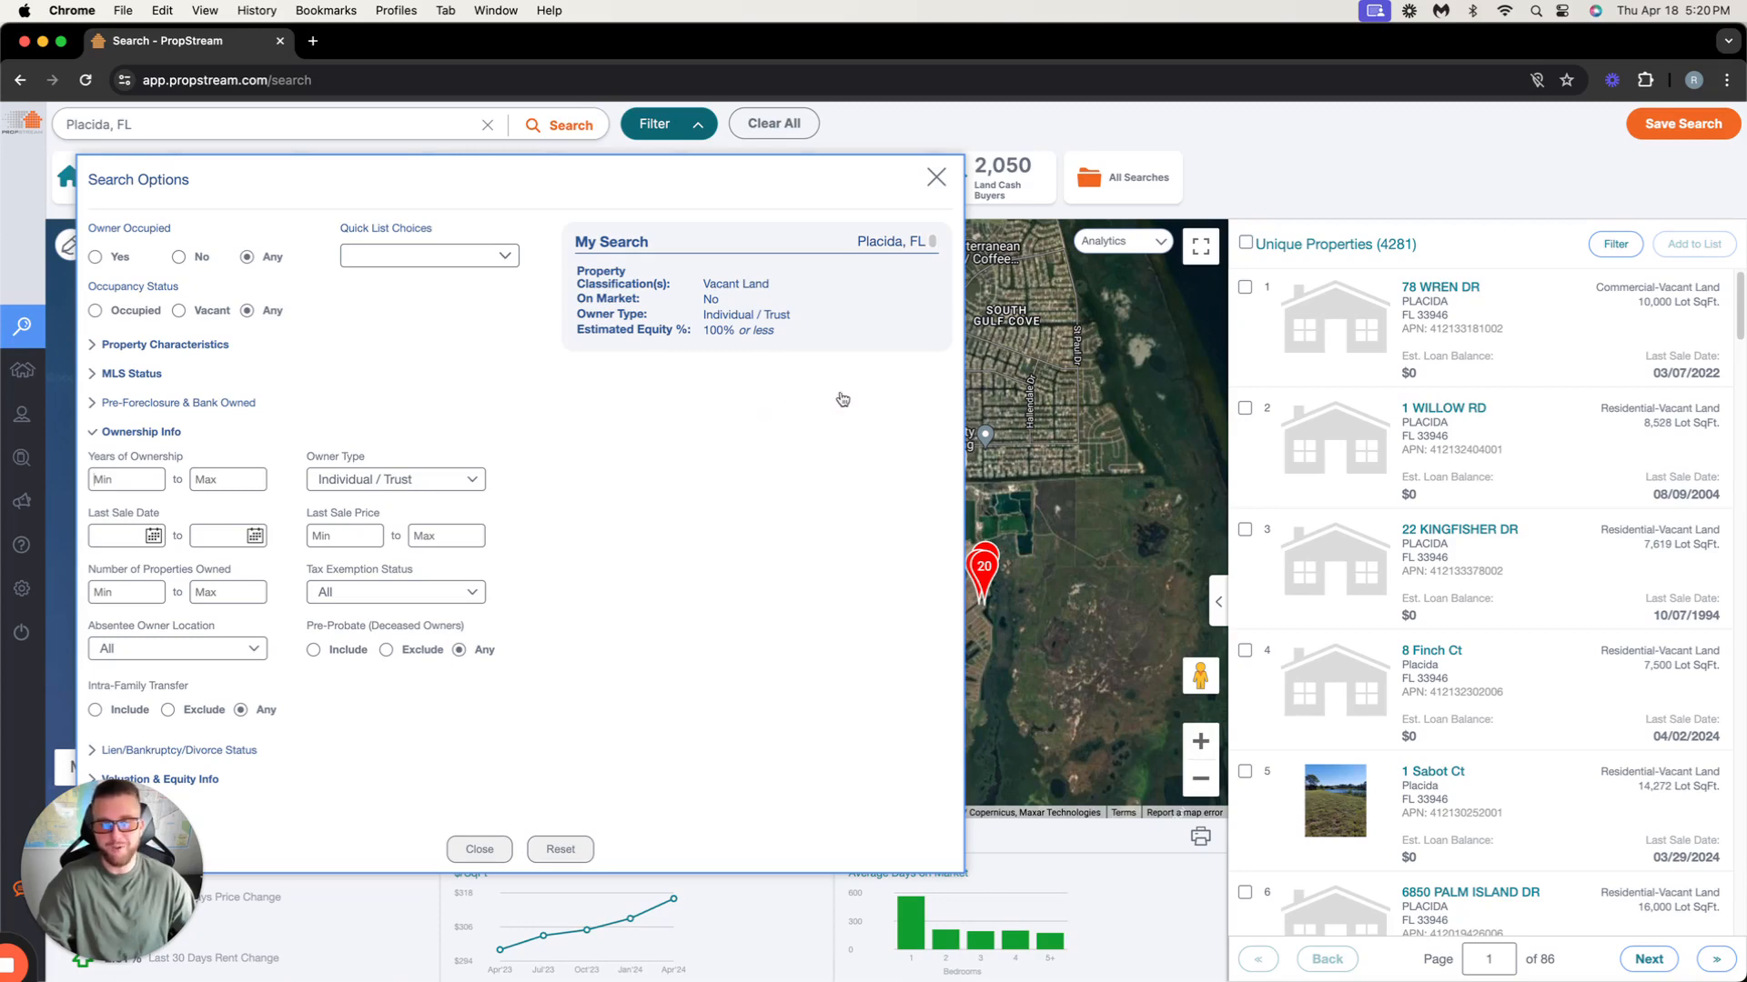
pyautogui.scroll(-5, 1513, 610)
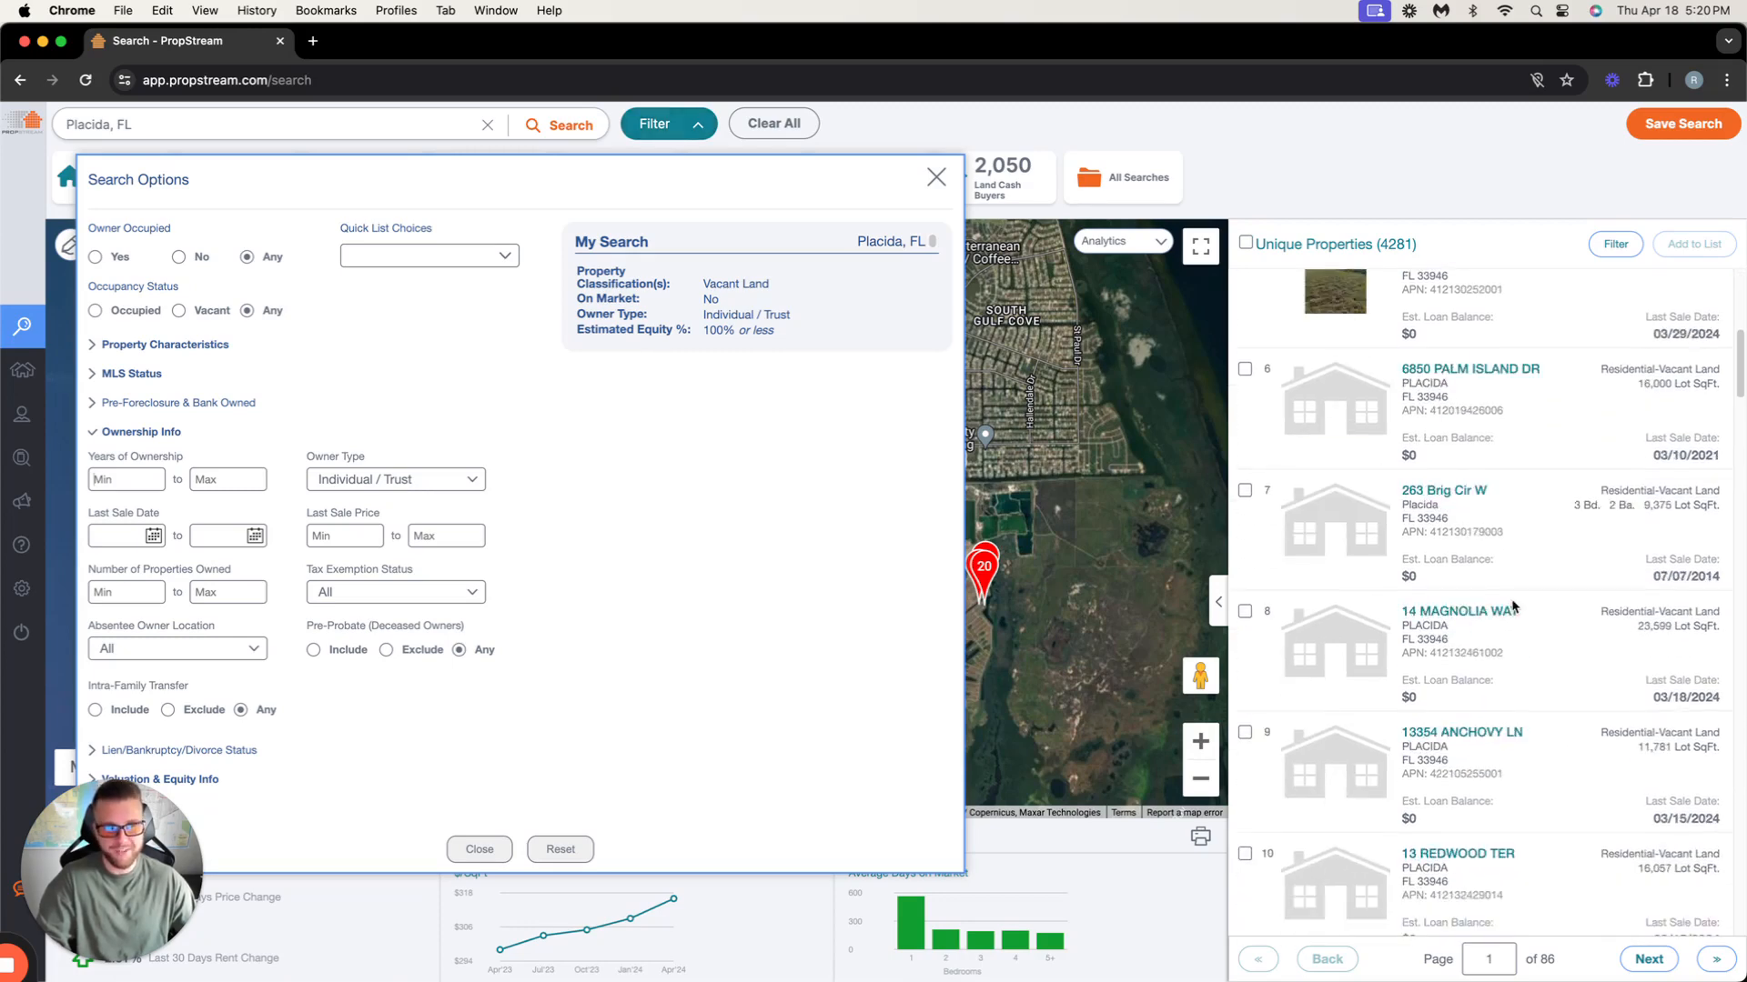
pyautogui.scroll(-2, 1513, 610)
pyautogui.scroll(-1, 1547, 573)
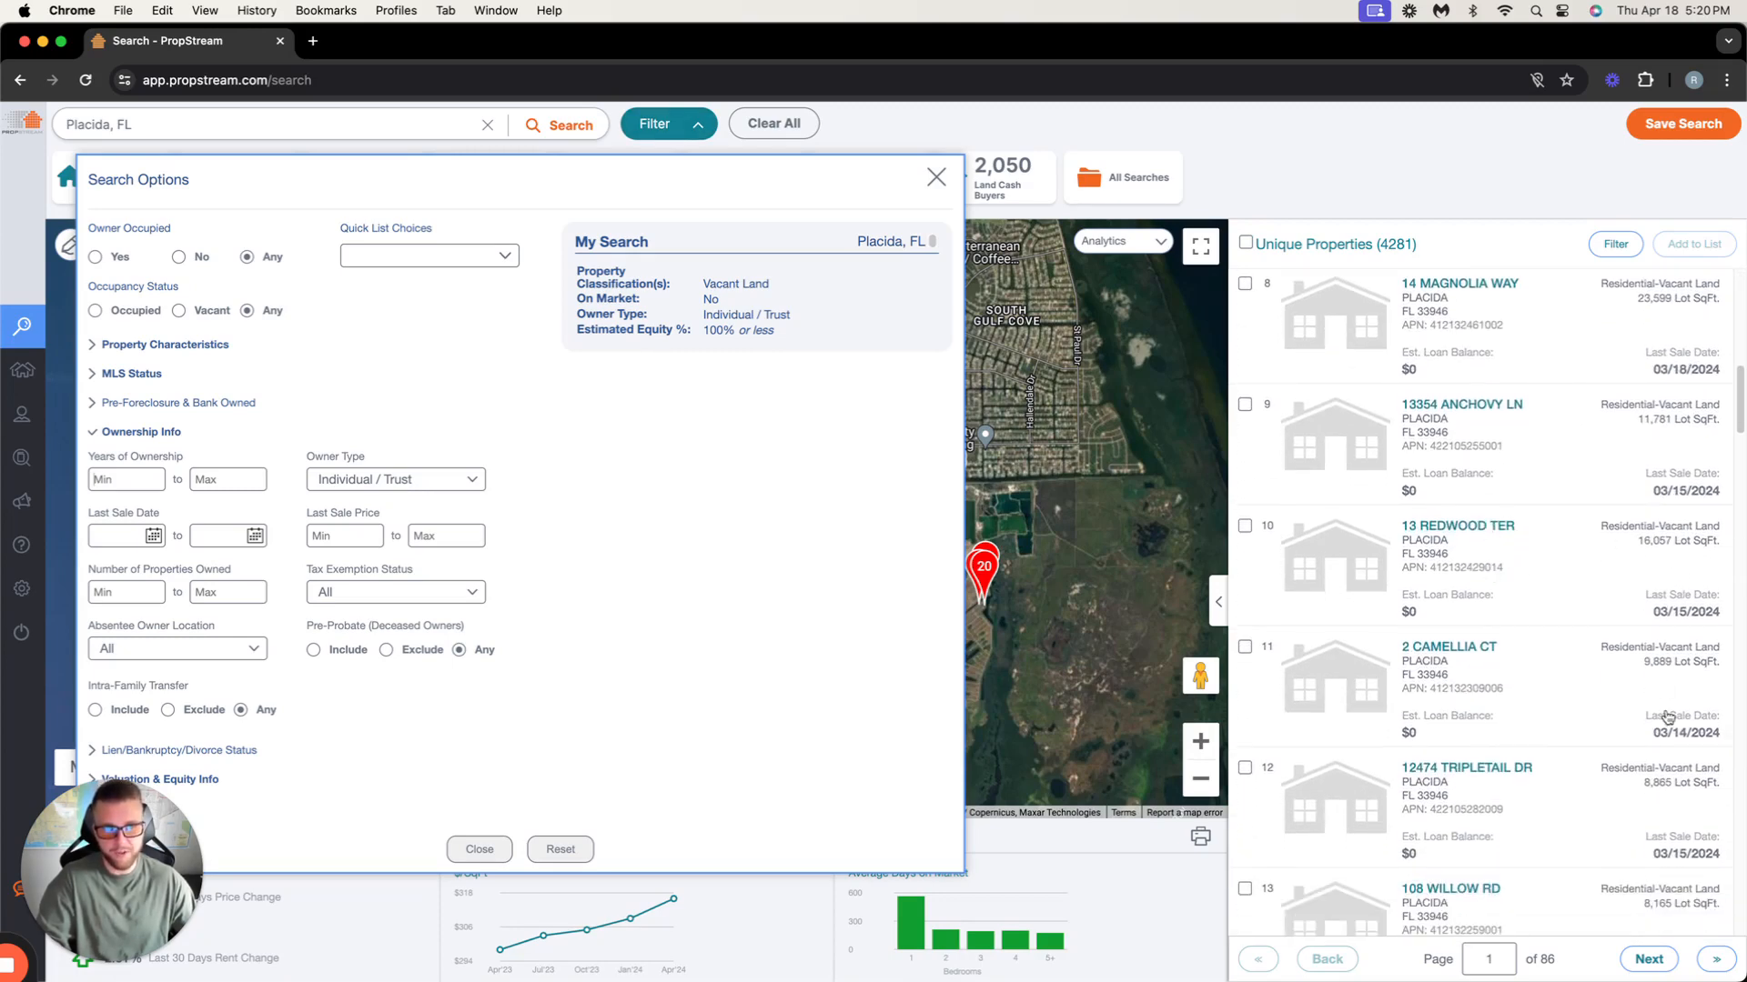
pyautogui.scroll(5, 1683, 823)
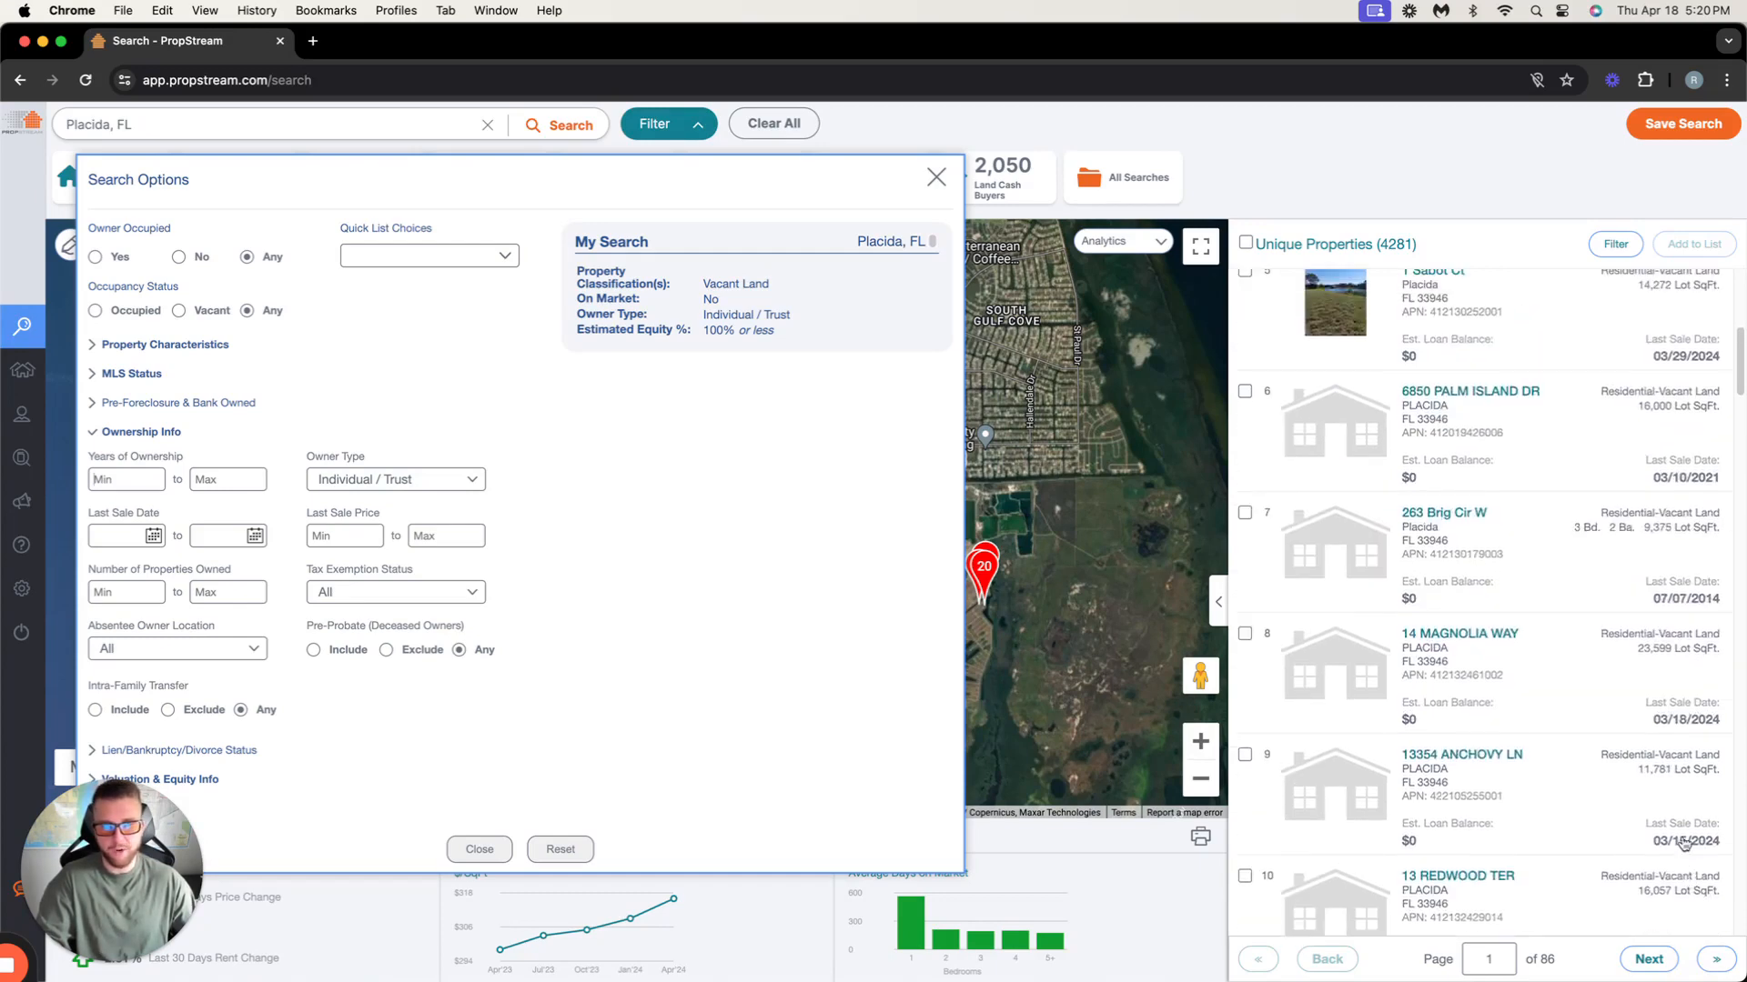
pyautogui.scroll(3, 1654, 821)
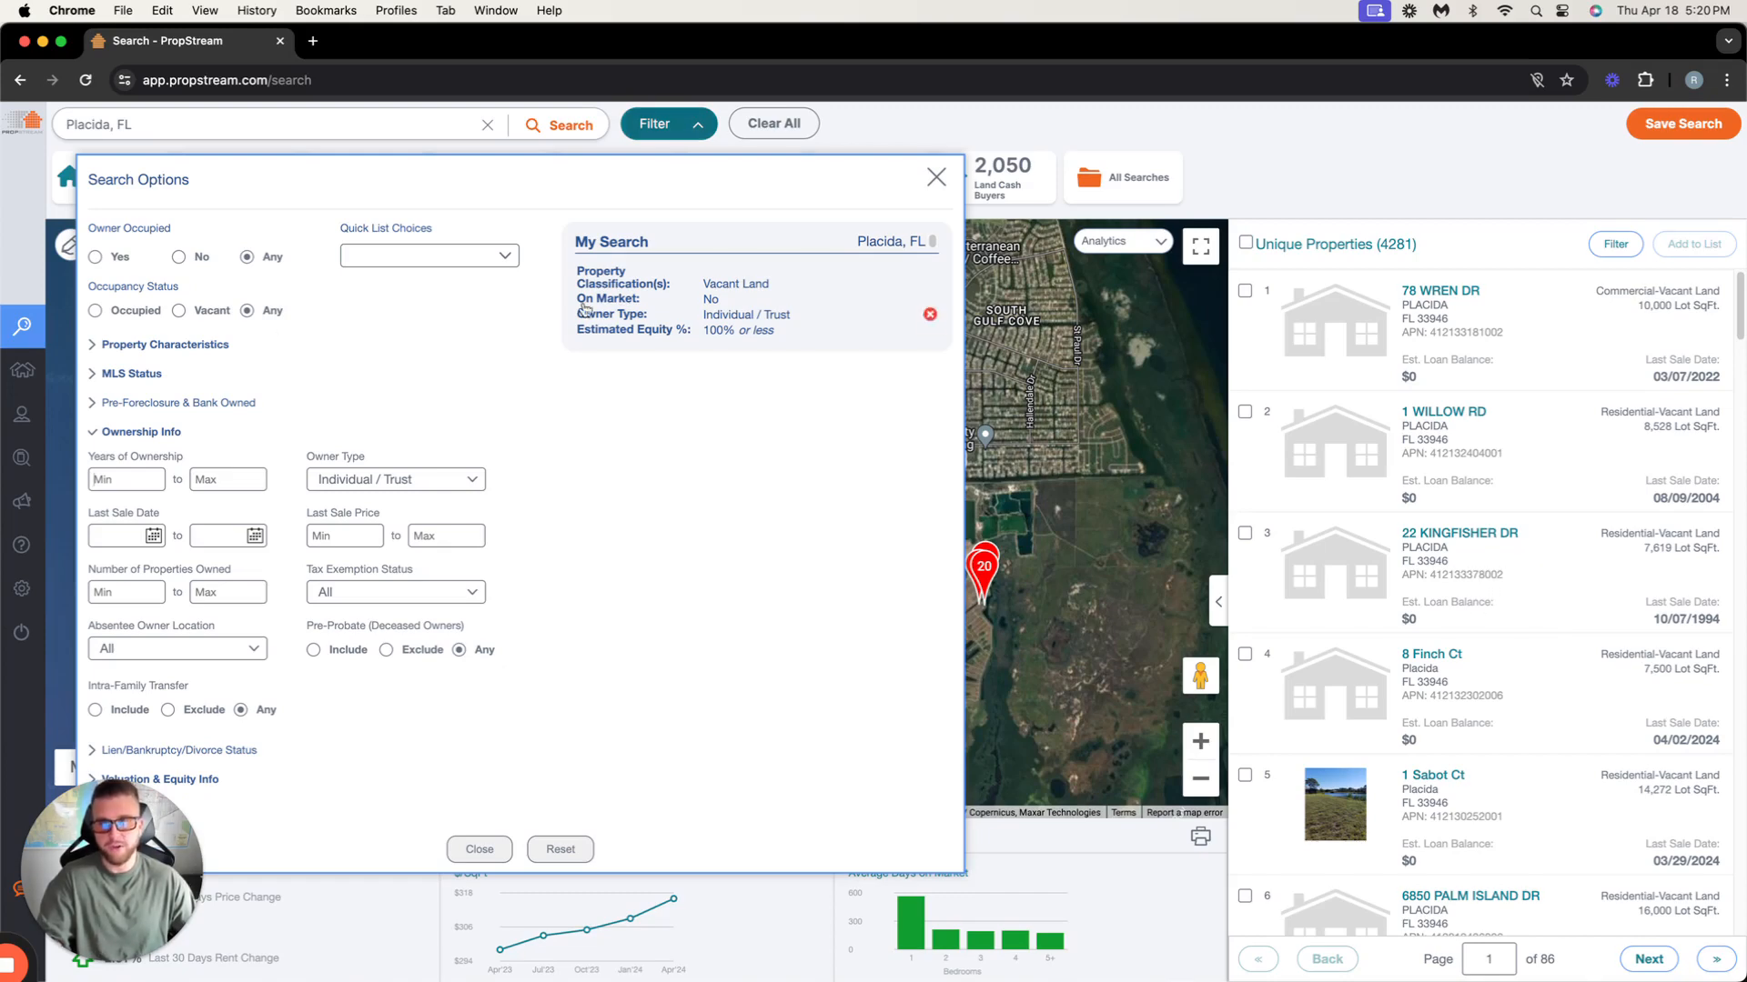
# Set the minimum years of ownership to 15 for the Placida search and close the search options.
pyautogui.click(122, 478)
pyautogui.write('15')
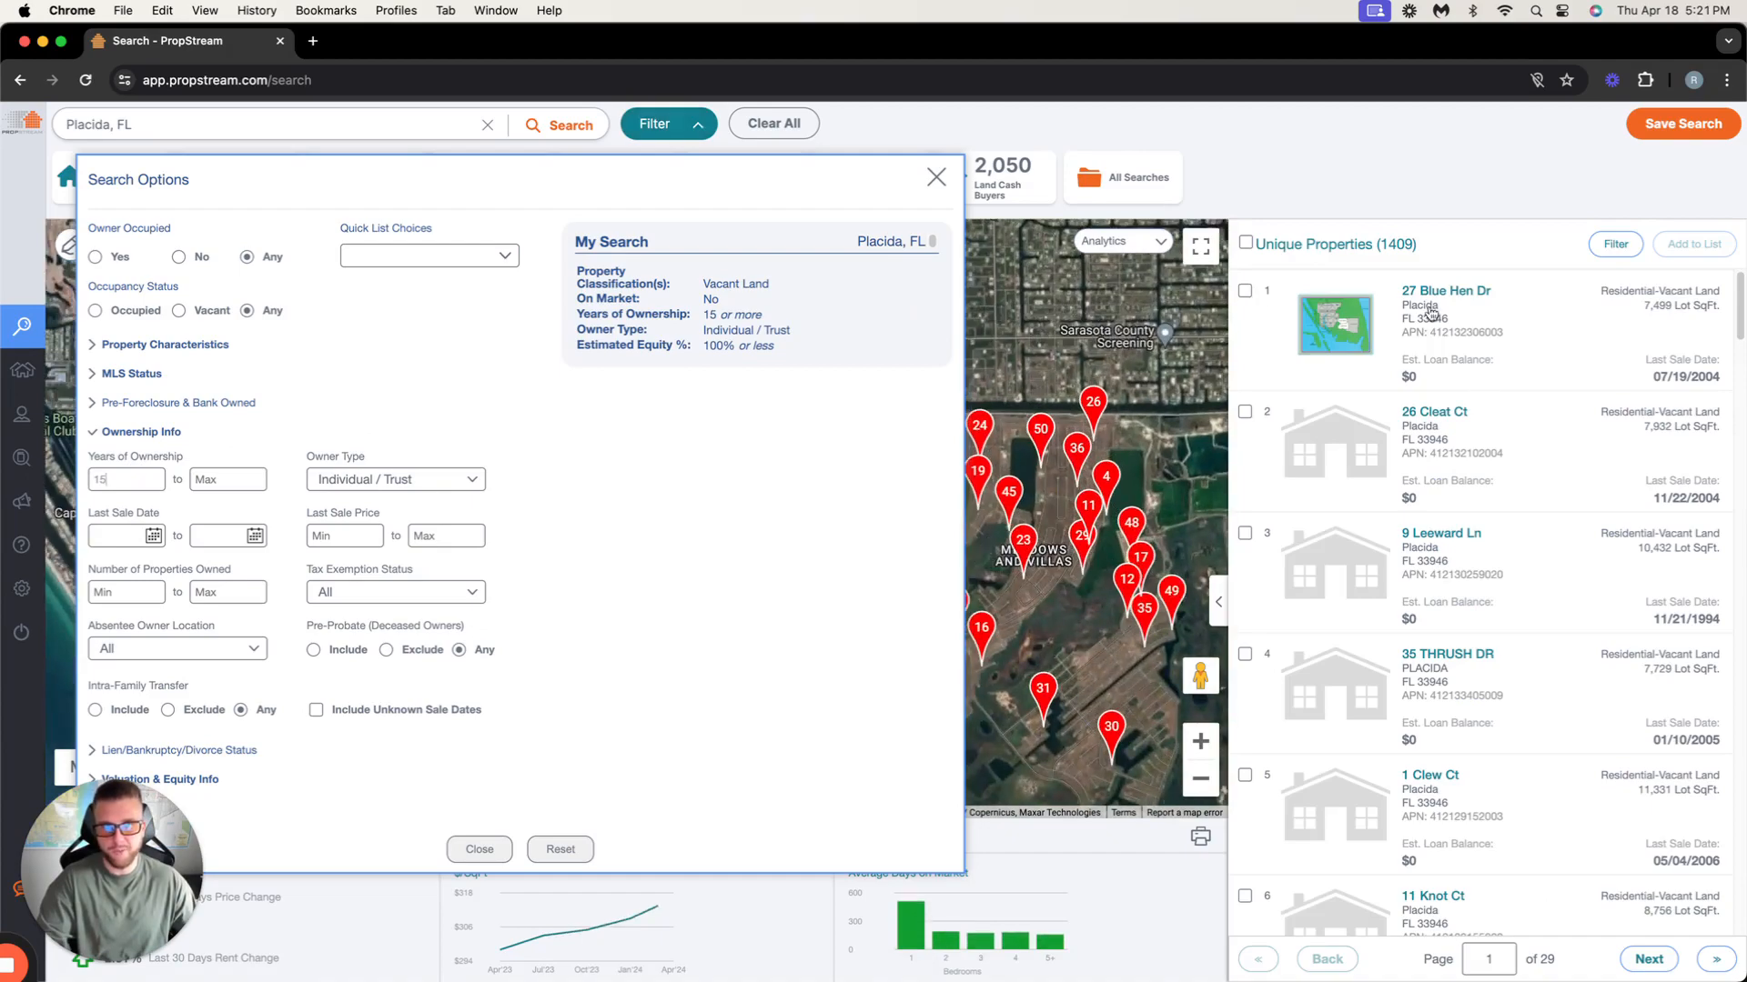
pyautogui.scroll(1, 1540, 496)
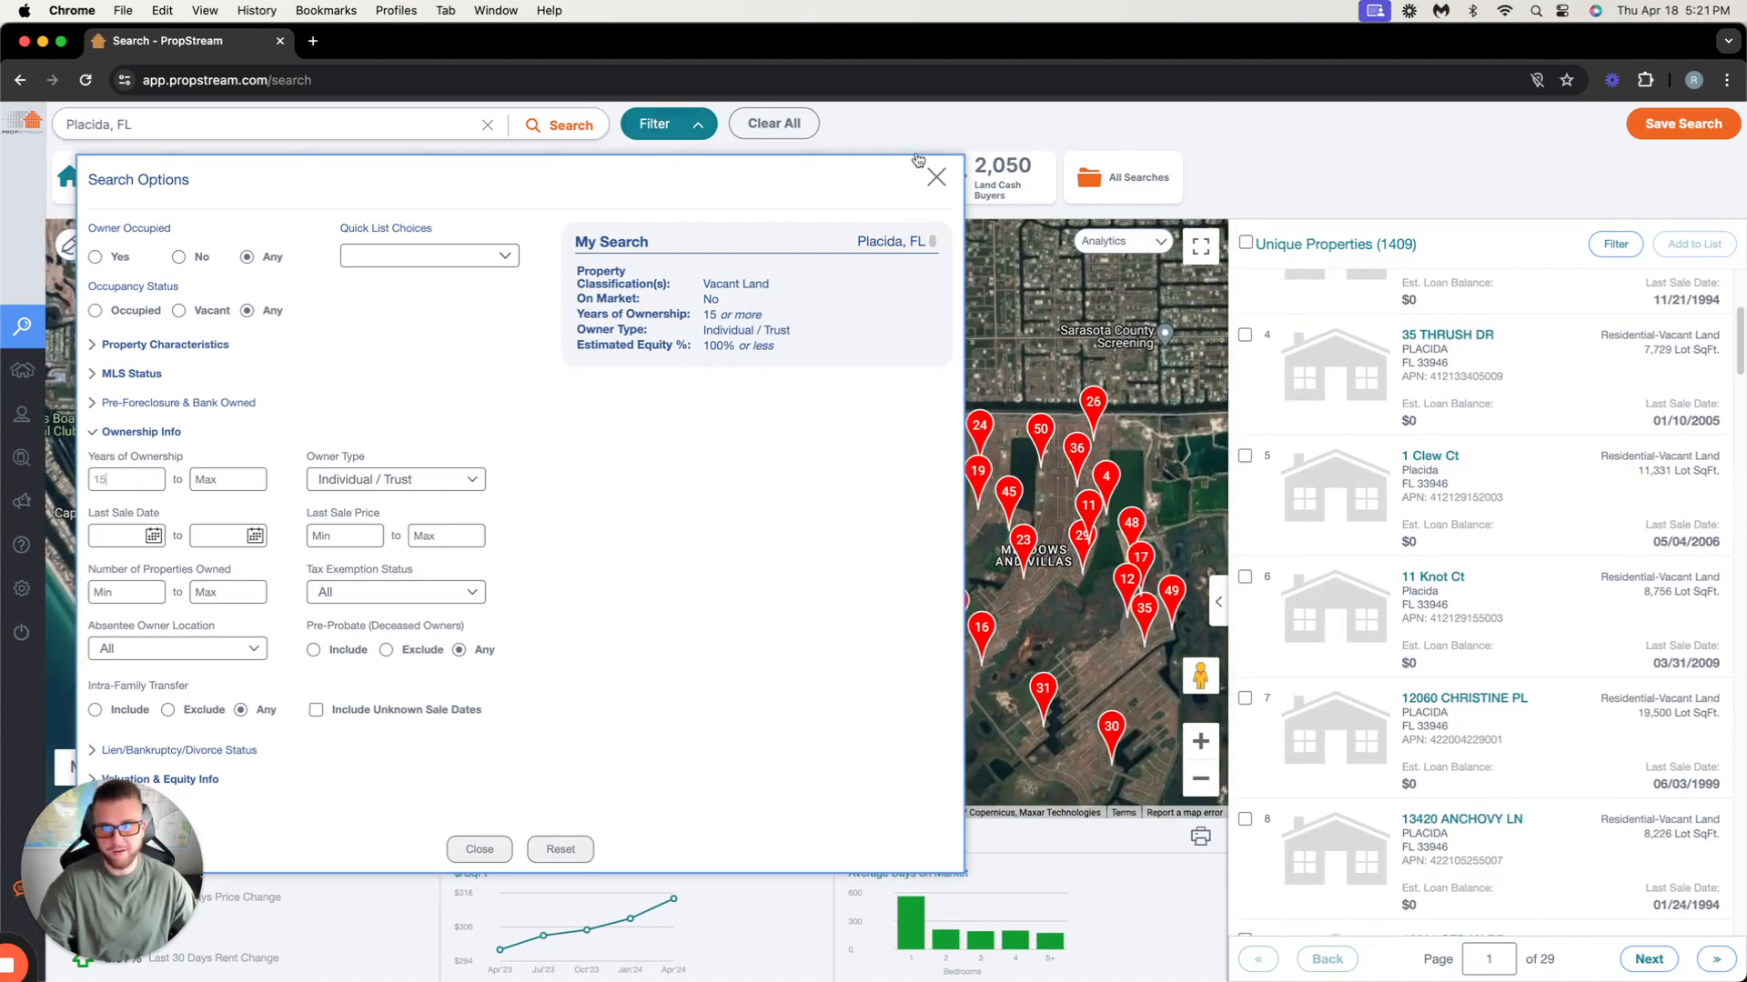
pyautogui.click(936, 176)
# Examine the filtered Placida lots on the satellite map, from the parcel lines around Lemon Ct and Carnation Dr to the surrounding Meadows and Villas area.
pyautogui.scroll(6, 986, 515)
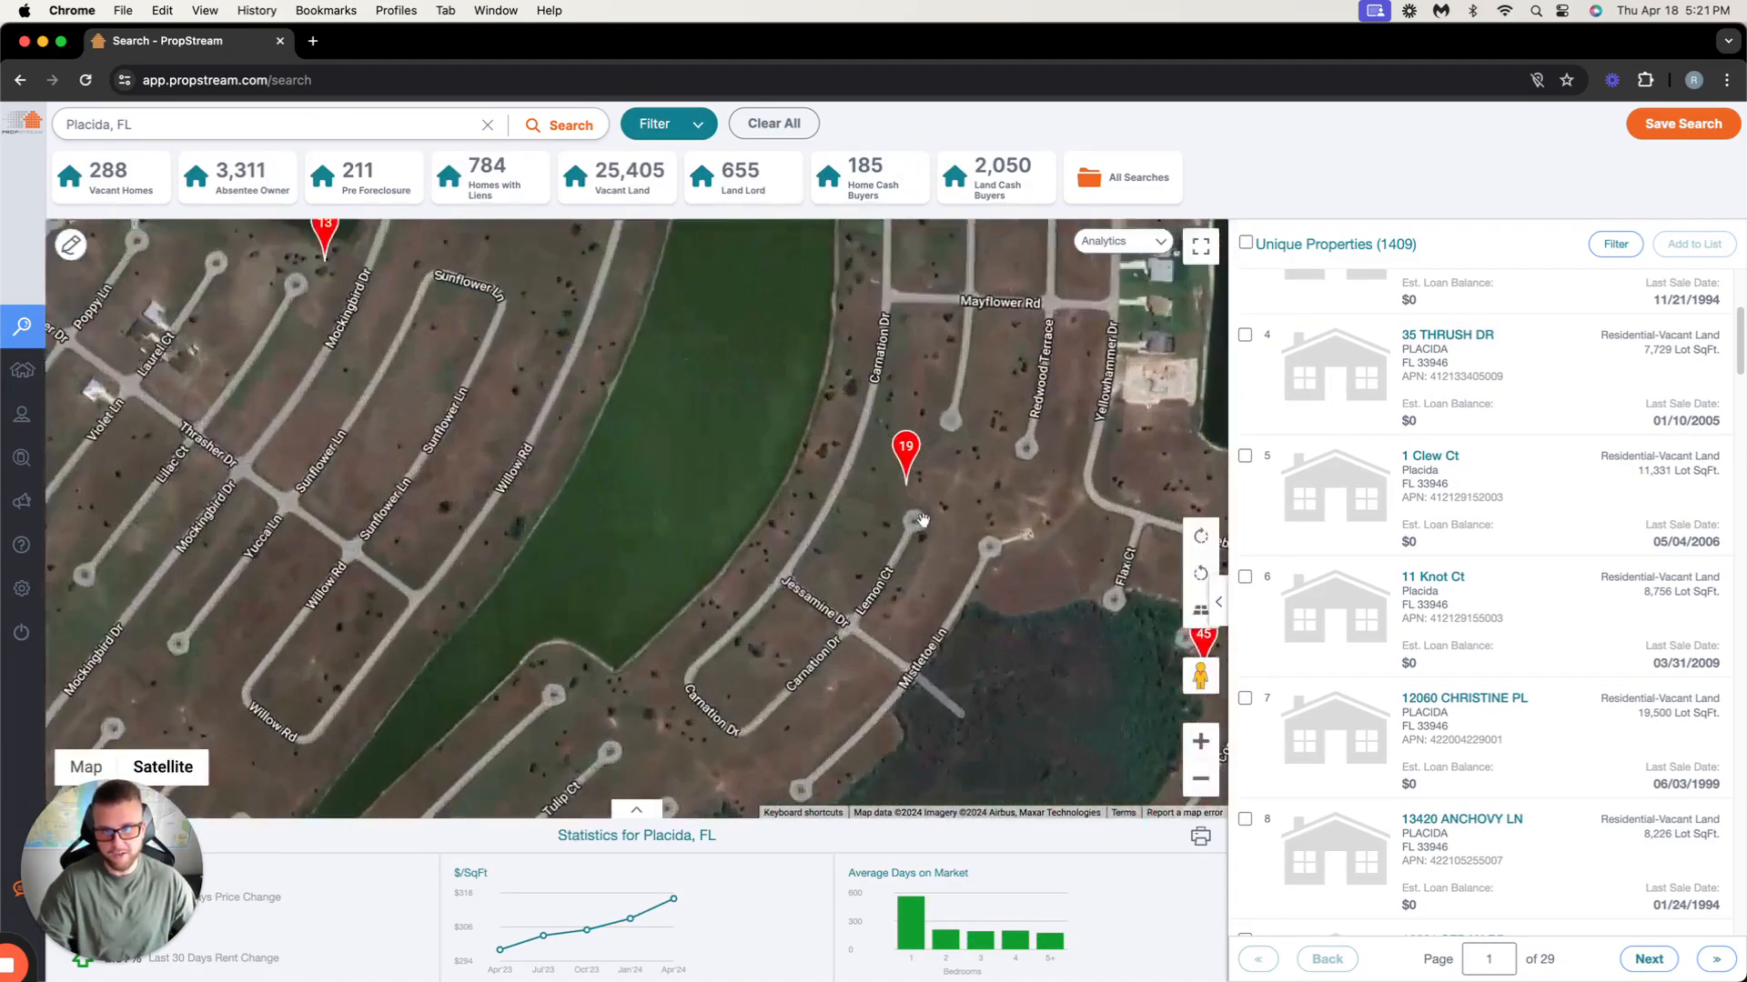
pyautogui.scroll(2, 882, 462)
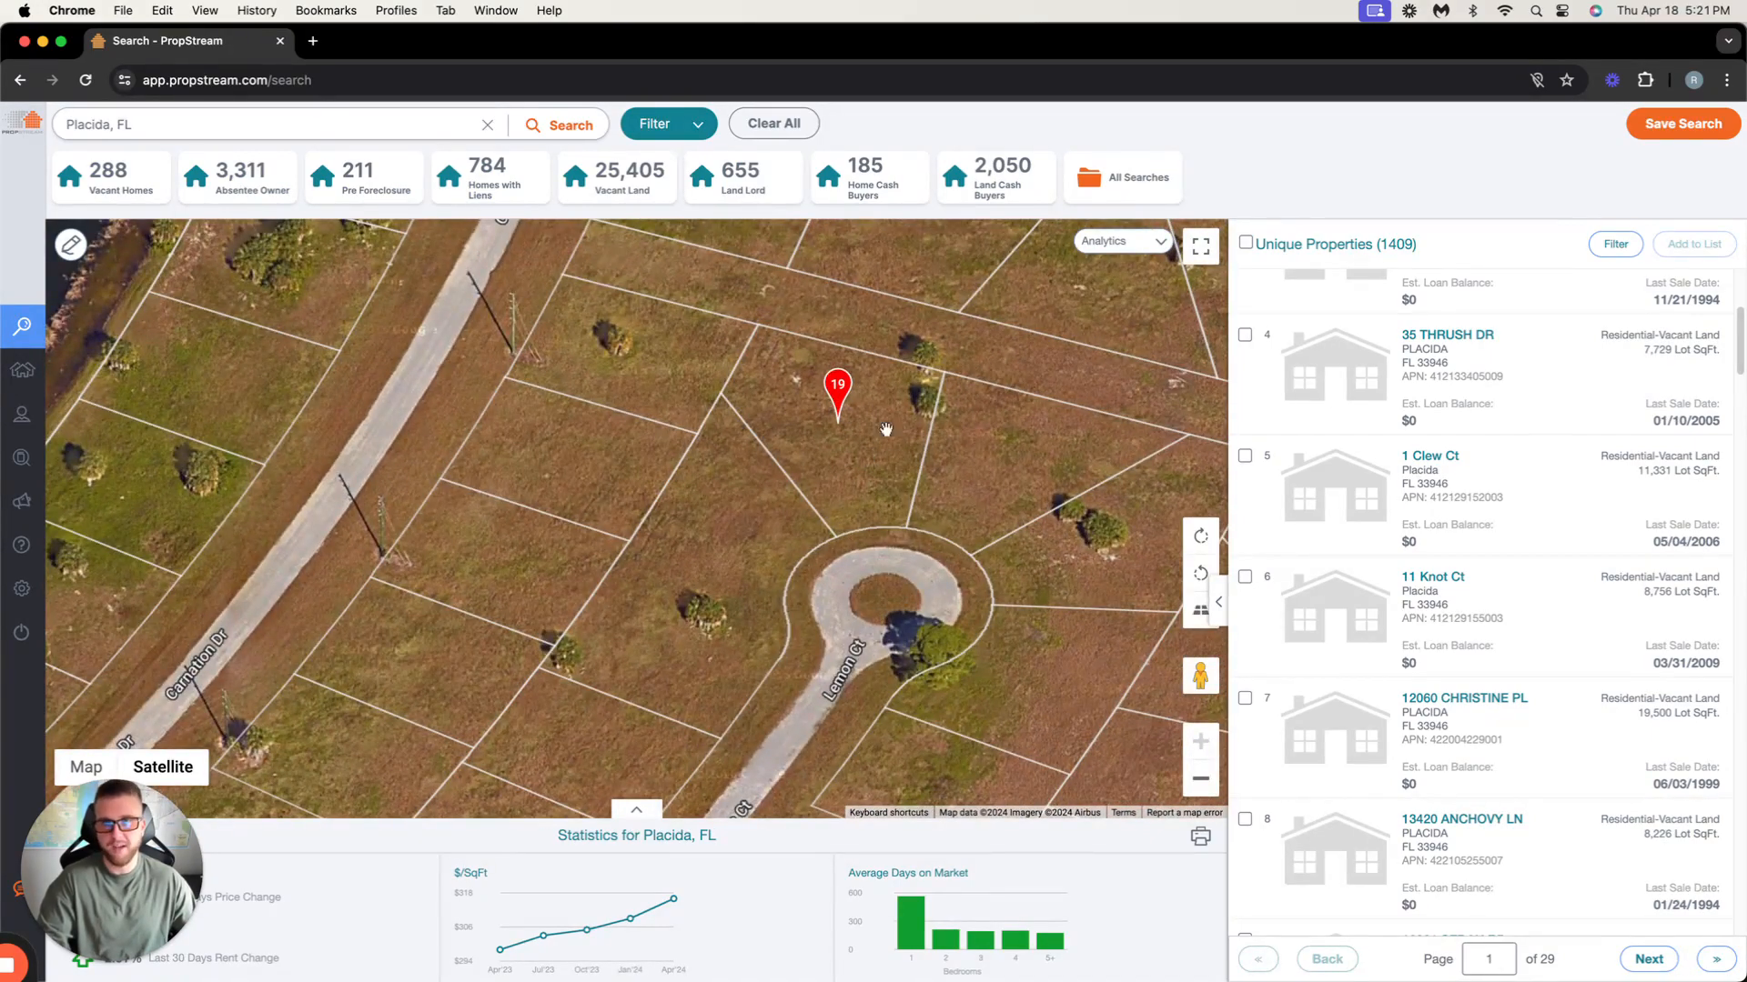
pyautogui.scroll(-5, 886, 429)
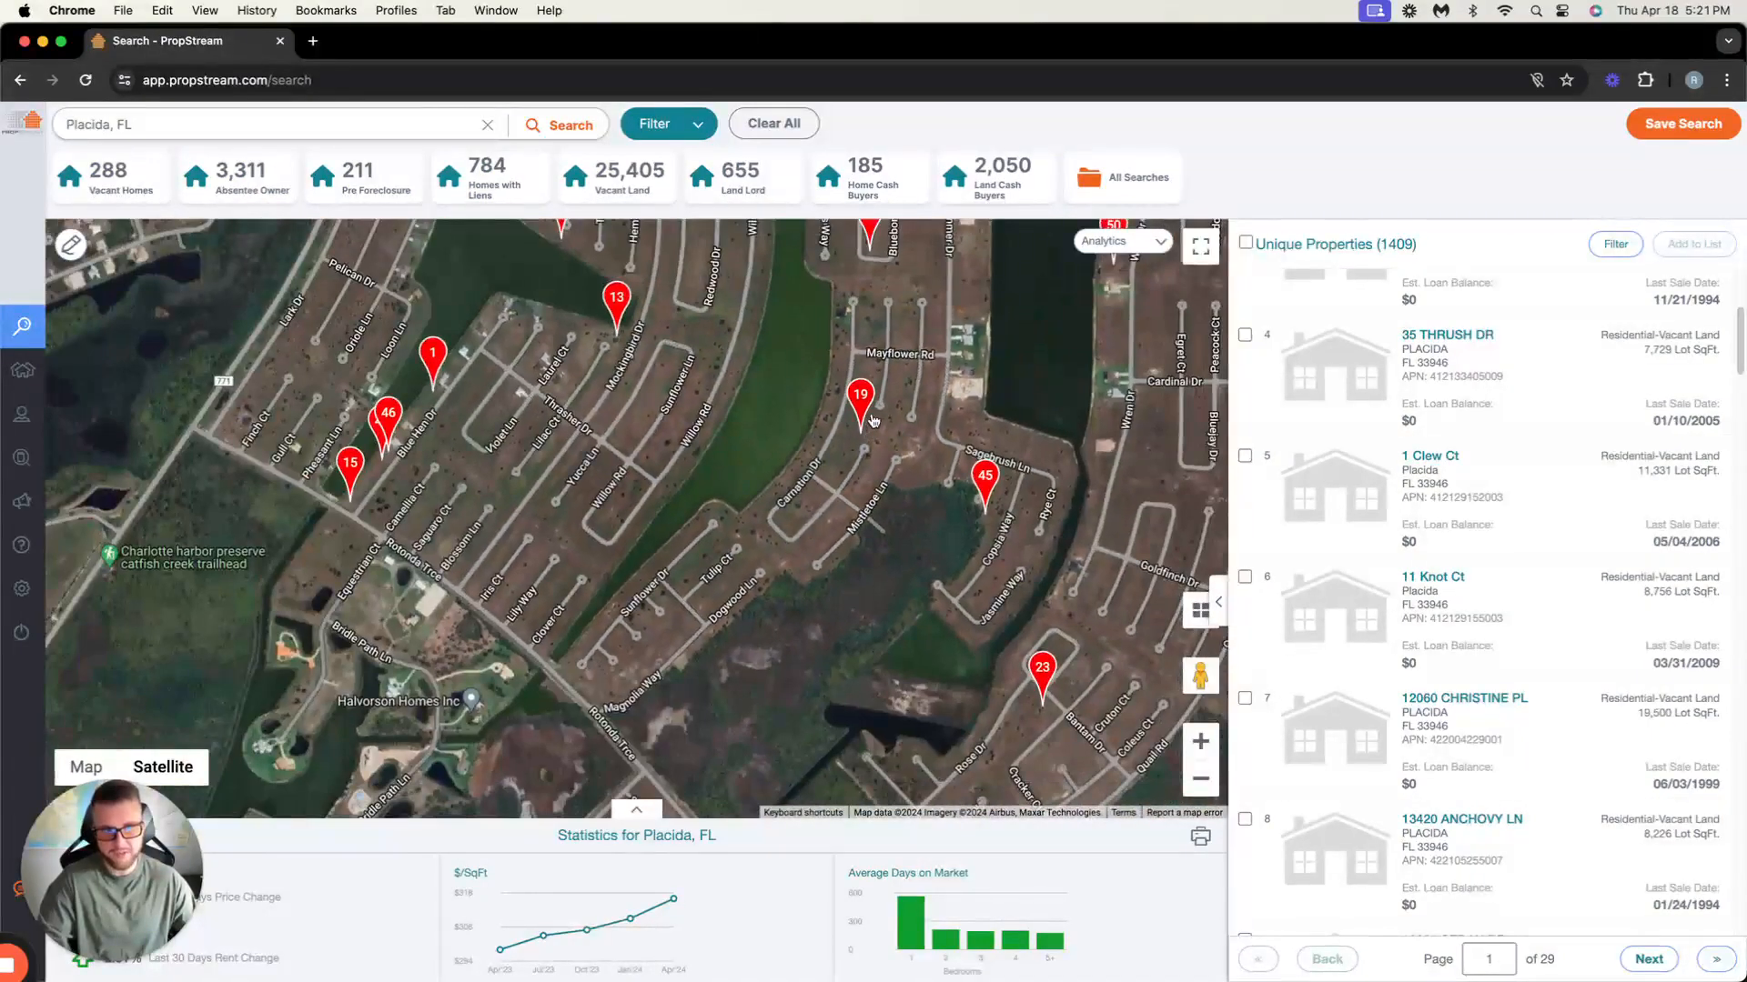
pyautogui.scroll(-3, 874, 420)
pyautogui.scroll(3, 869, 421)
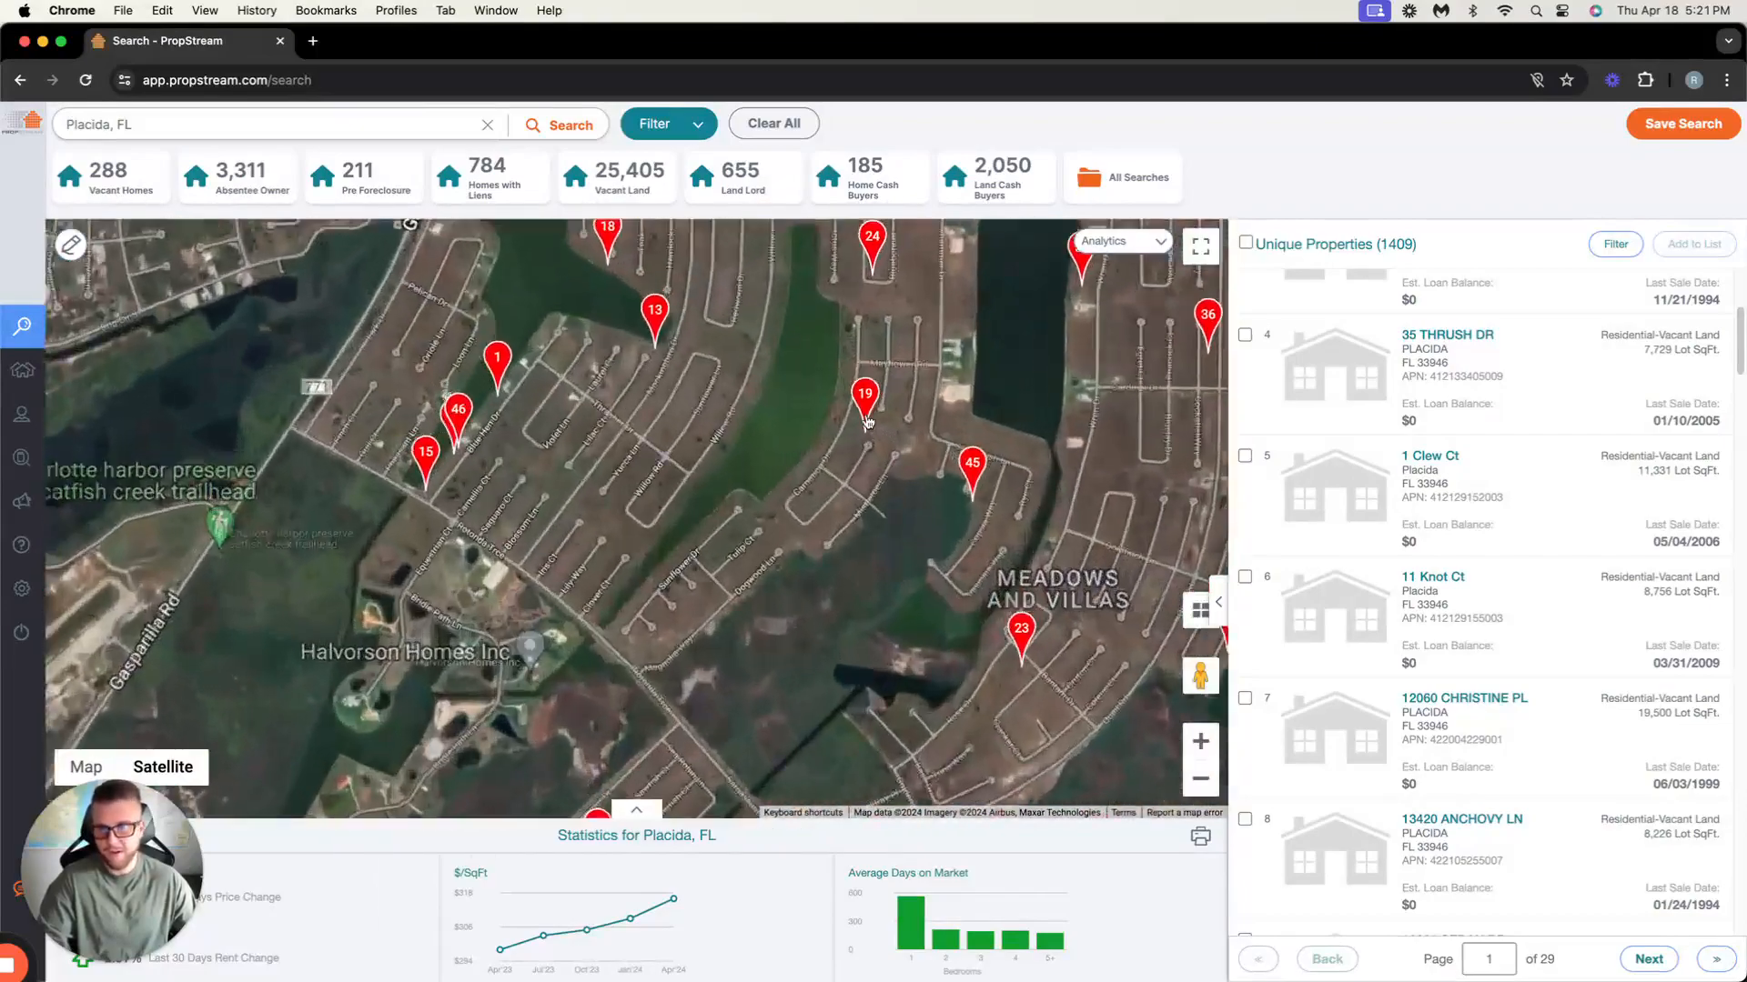
pyautogui.scroll(4, 869, 421)
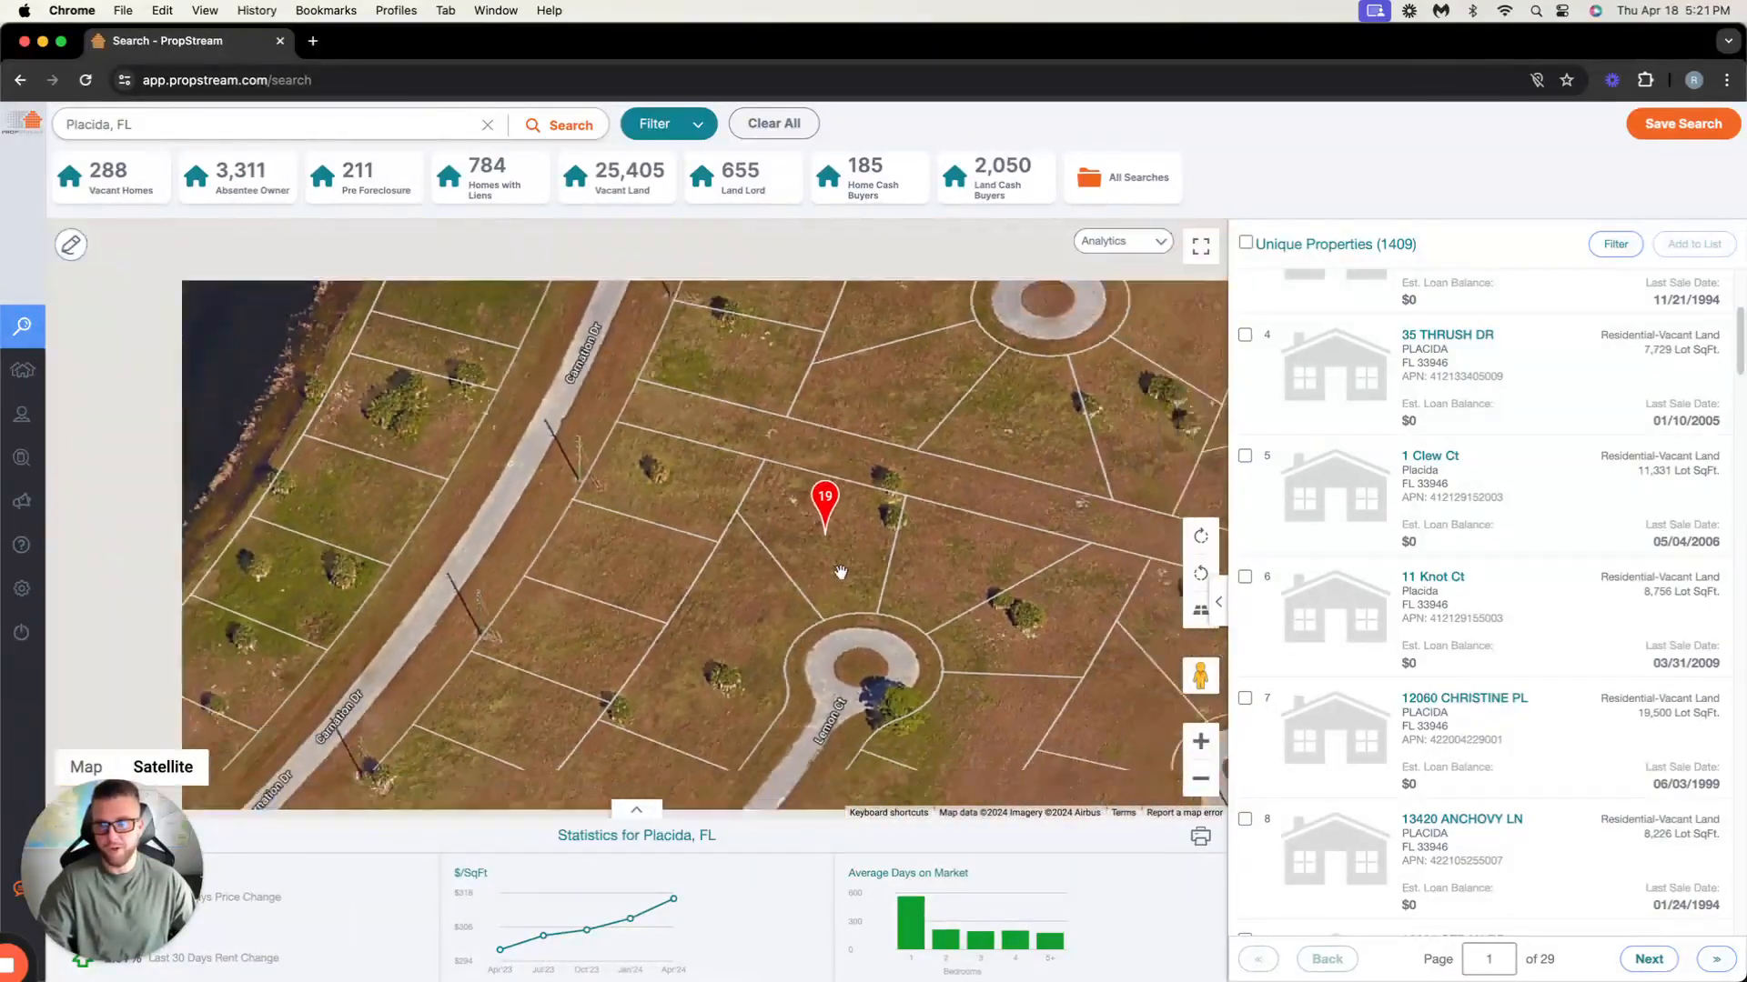
pyautogui.scroll(-5, 839, 571)
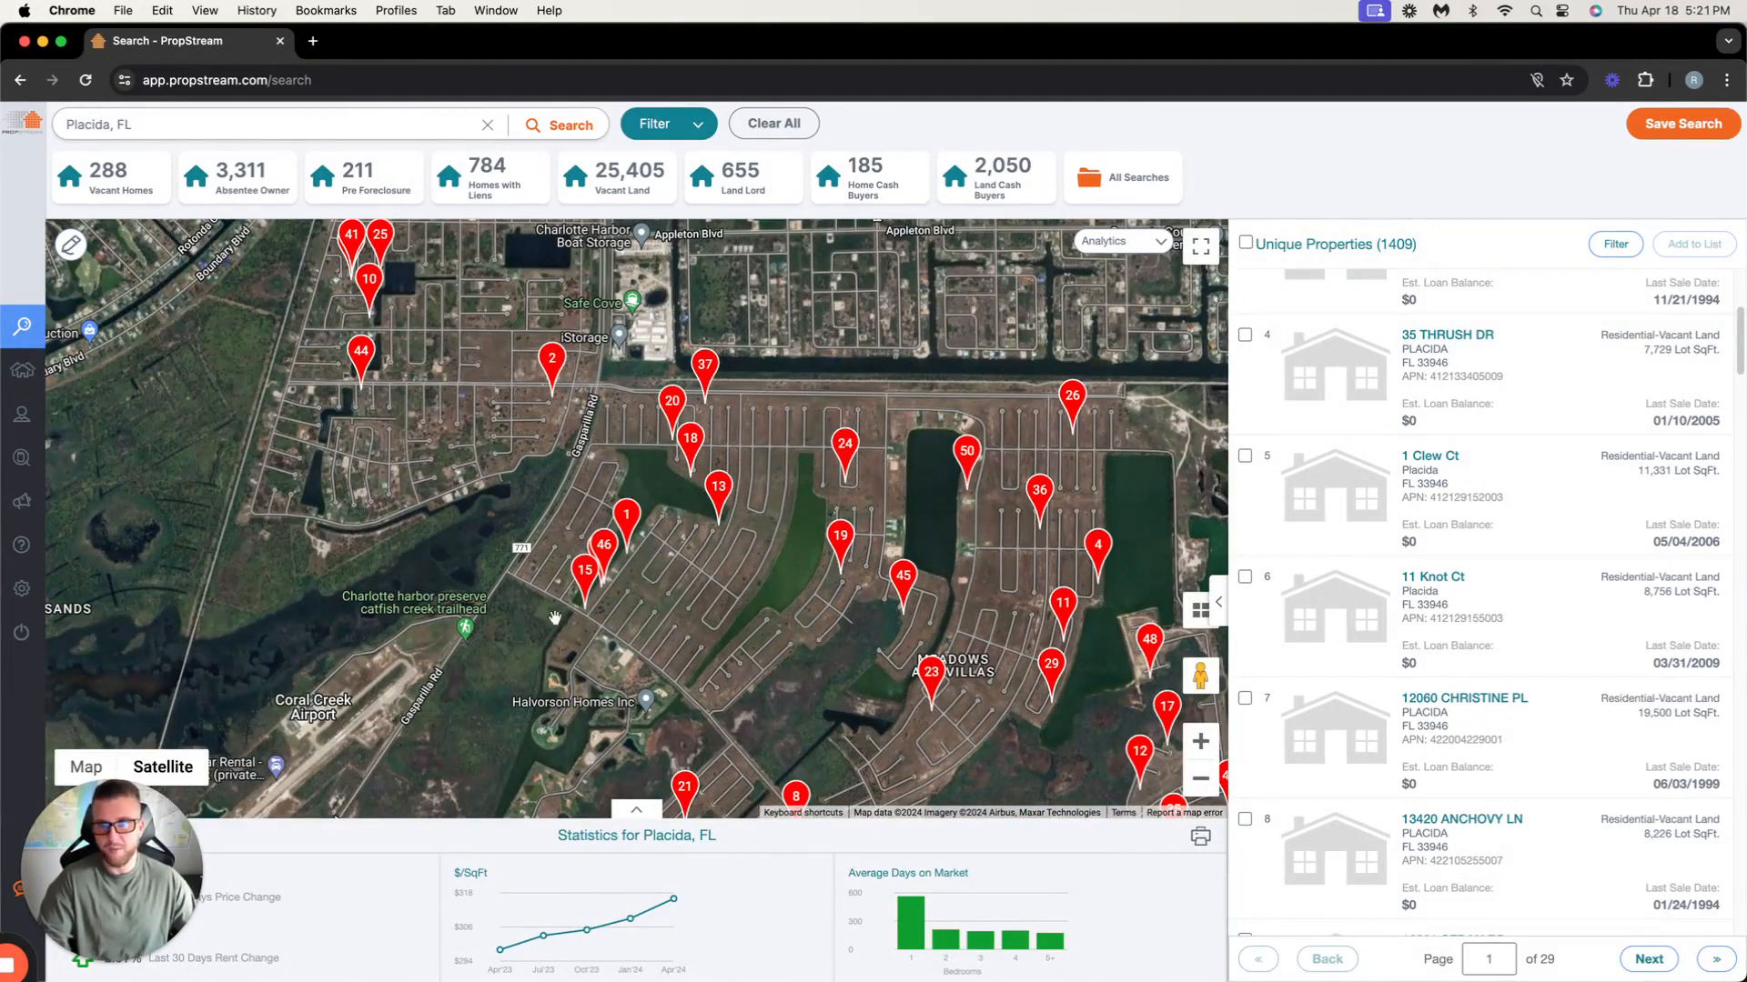
pyautogui.scroll(-2, 608, 535)
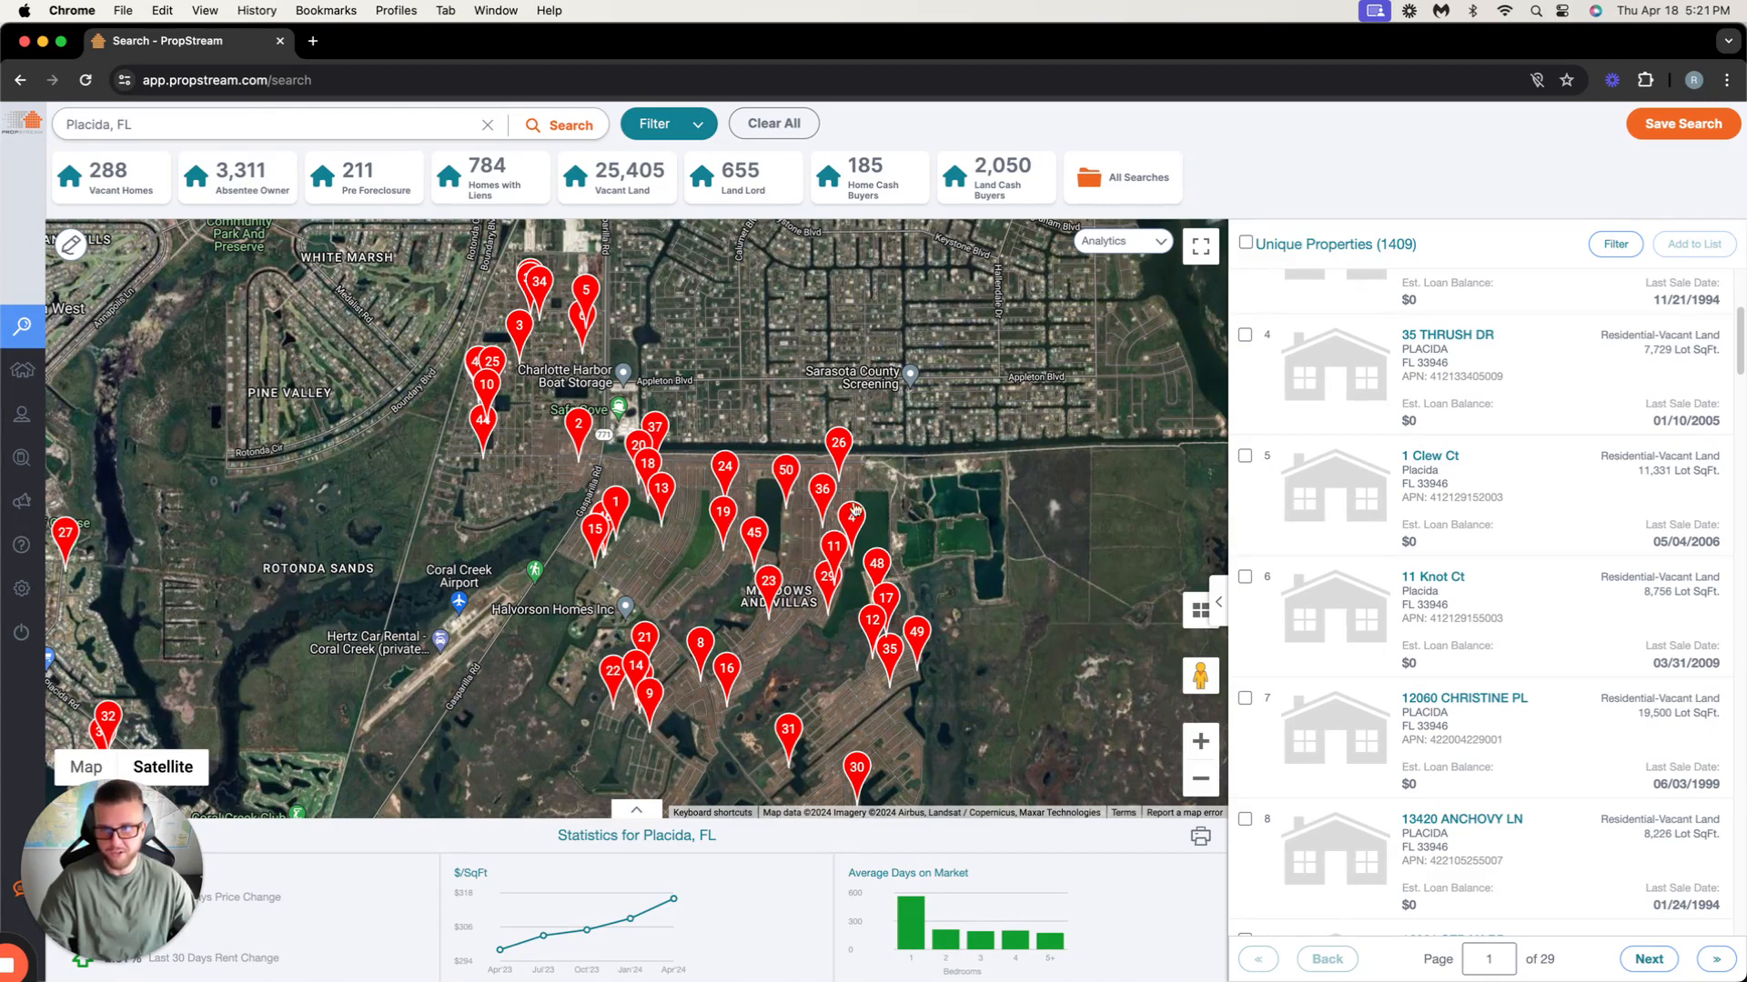
pyautogui.moveTo(668, 592); pyautogui.dragTo(679, 517)
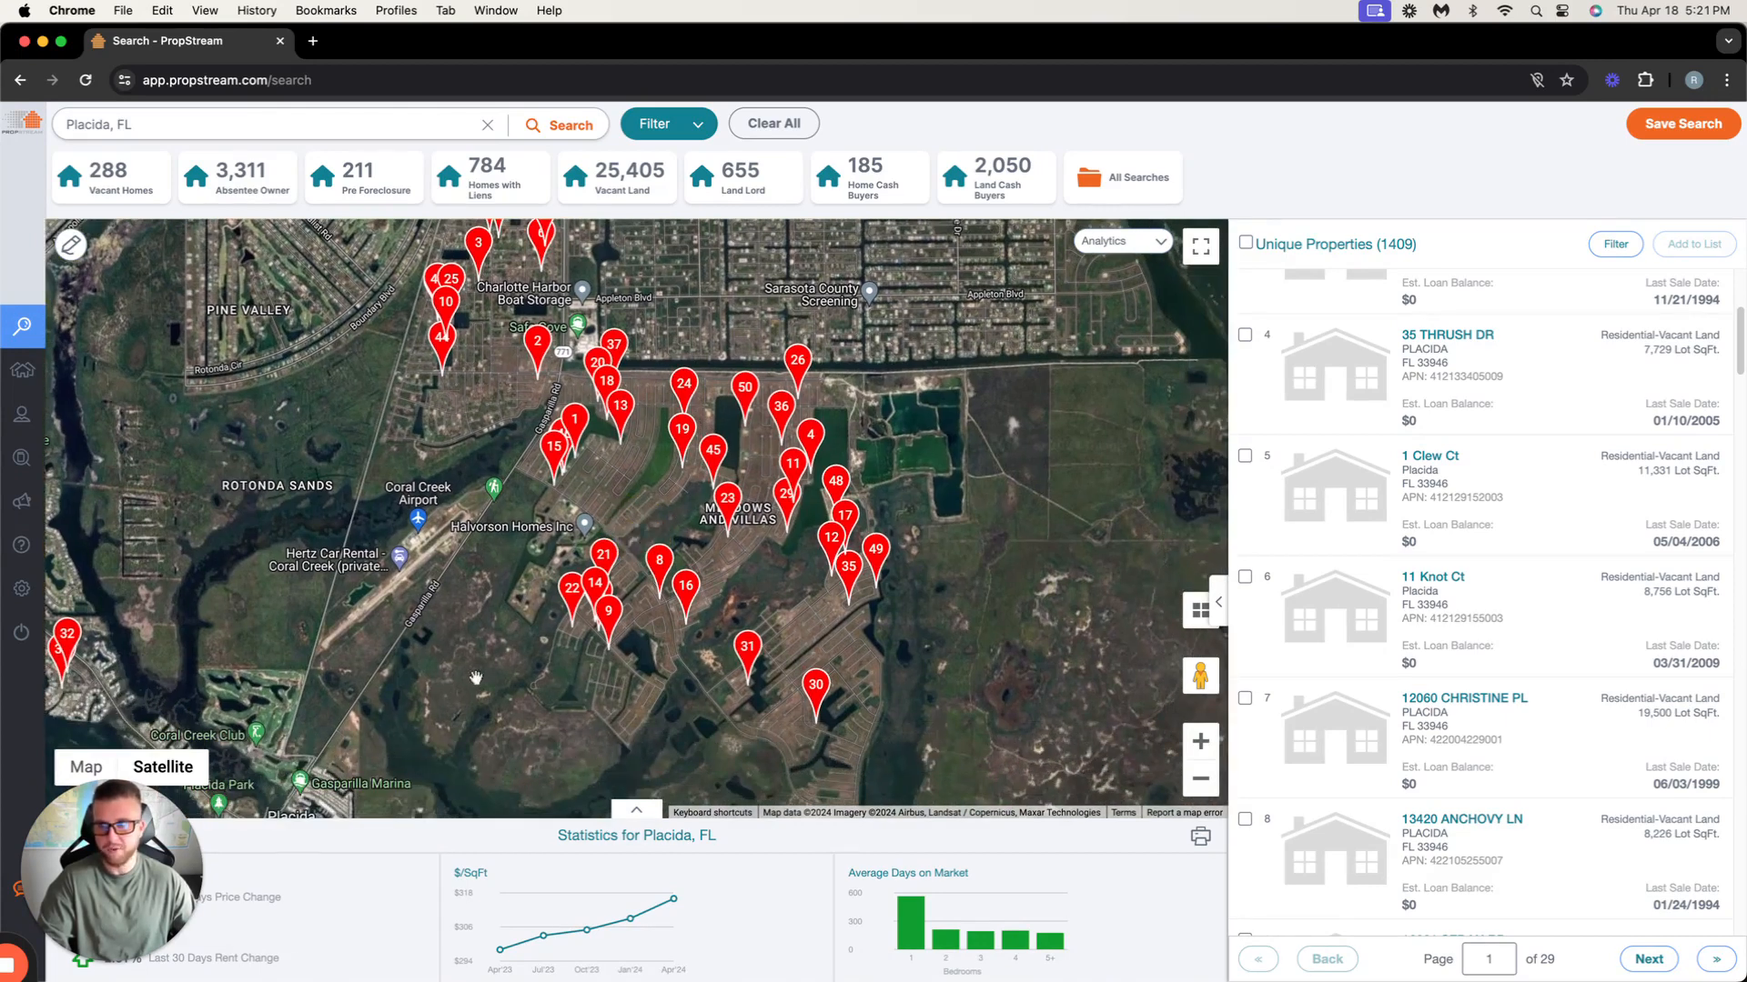